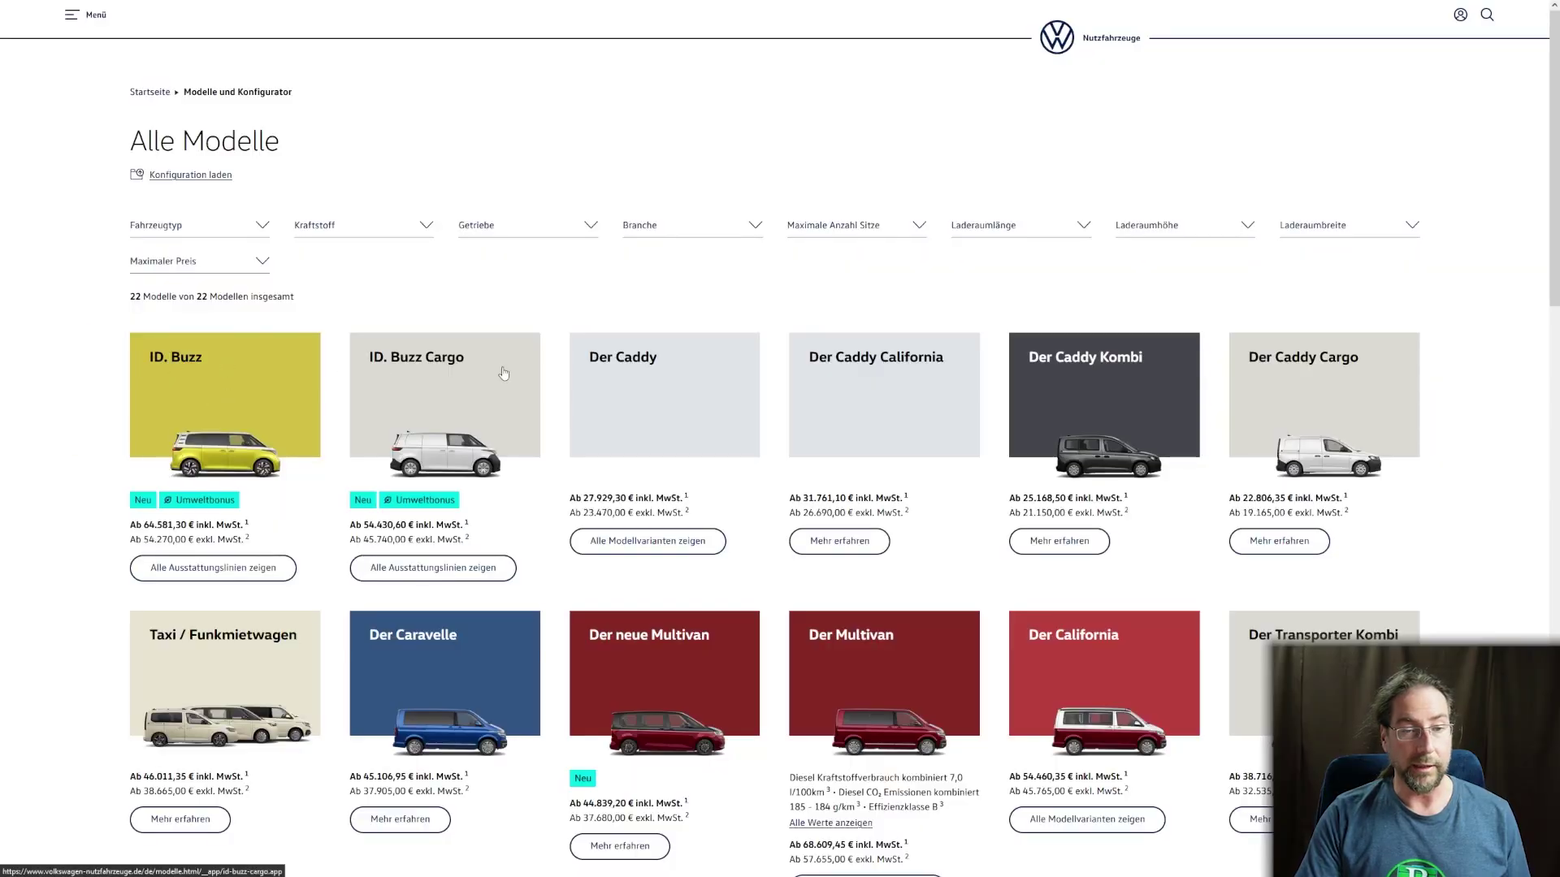
Show all ID. Buzz trim lines from the Alle Modelle list
left_click(213, 568)
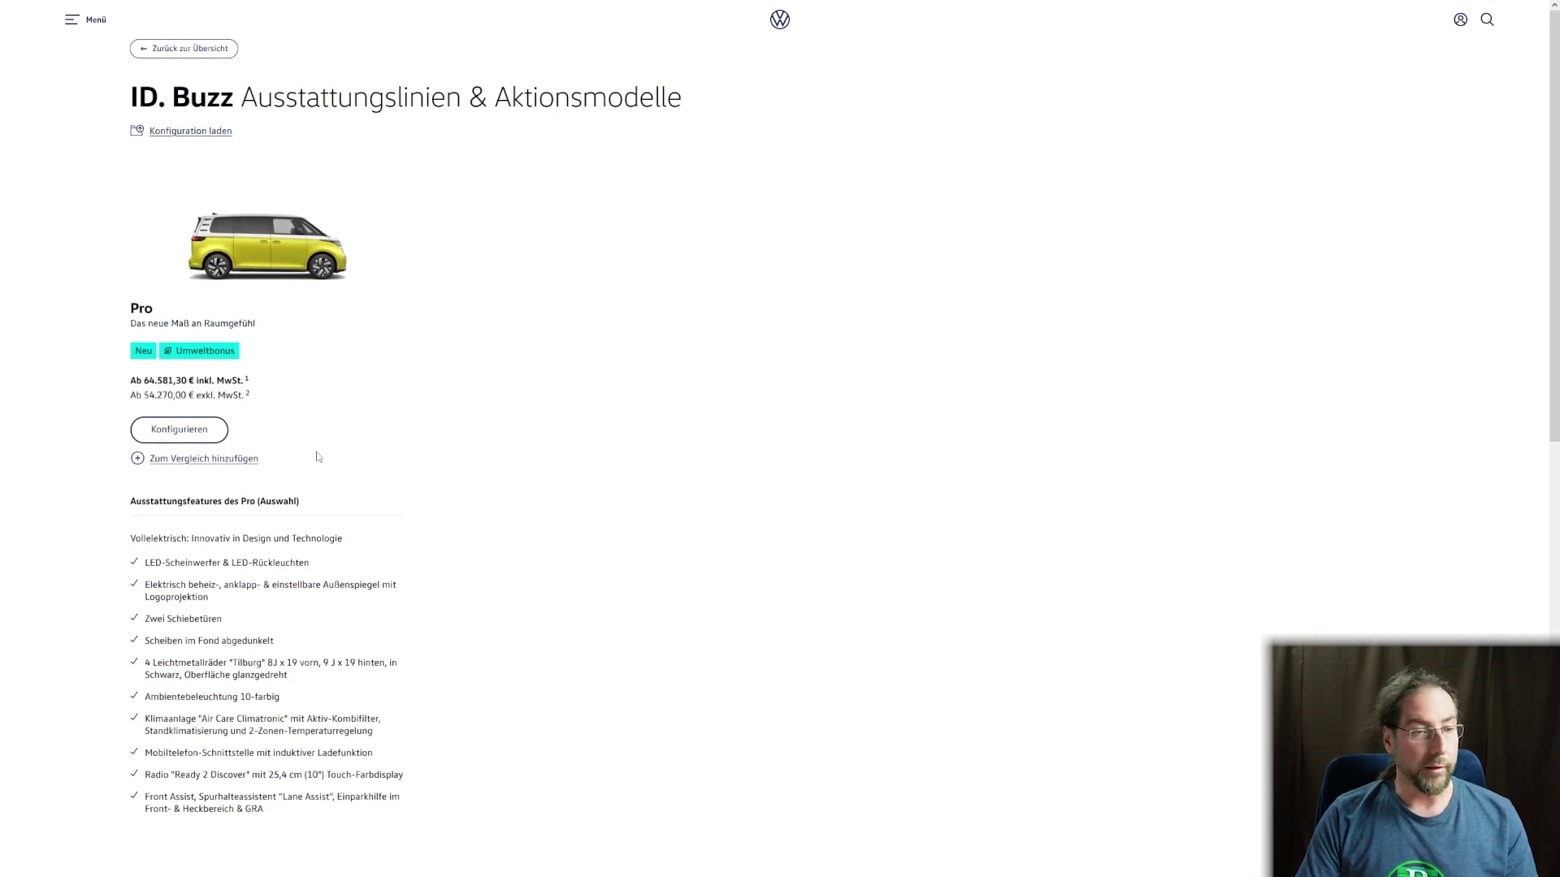
Read the Pro's wheel, climate, phone-charging and 10" radio features, then start configuring it
scroll(410, 413, "down", 2)
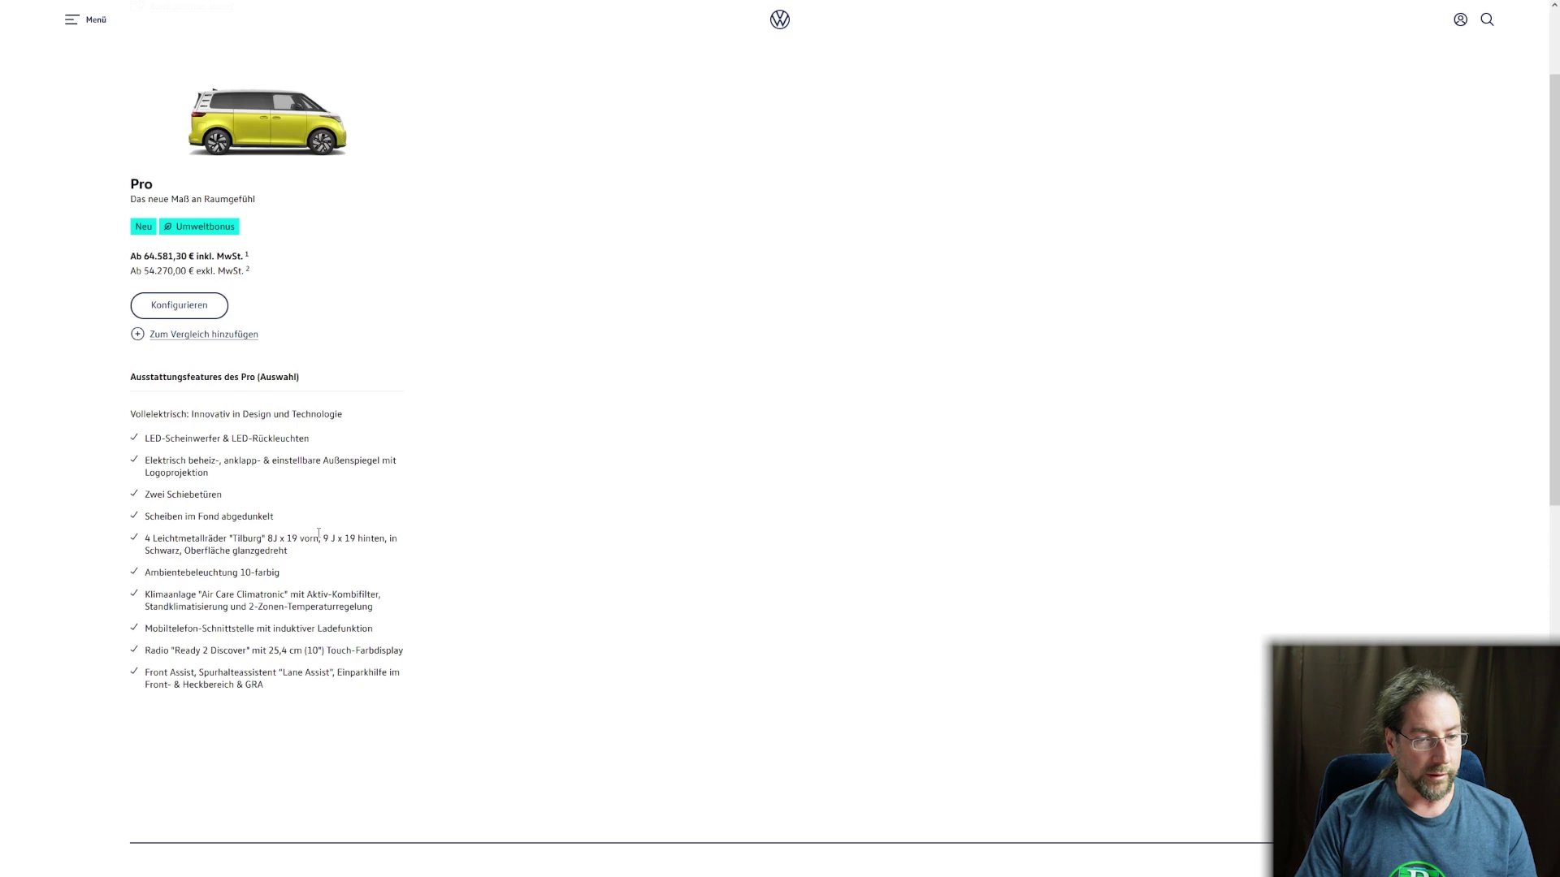
left_click_drag(292, 538, 403, 553)
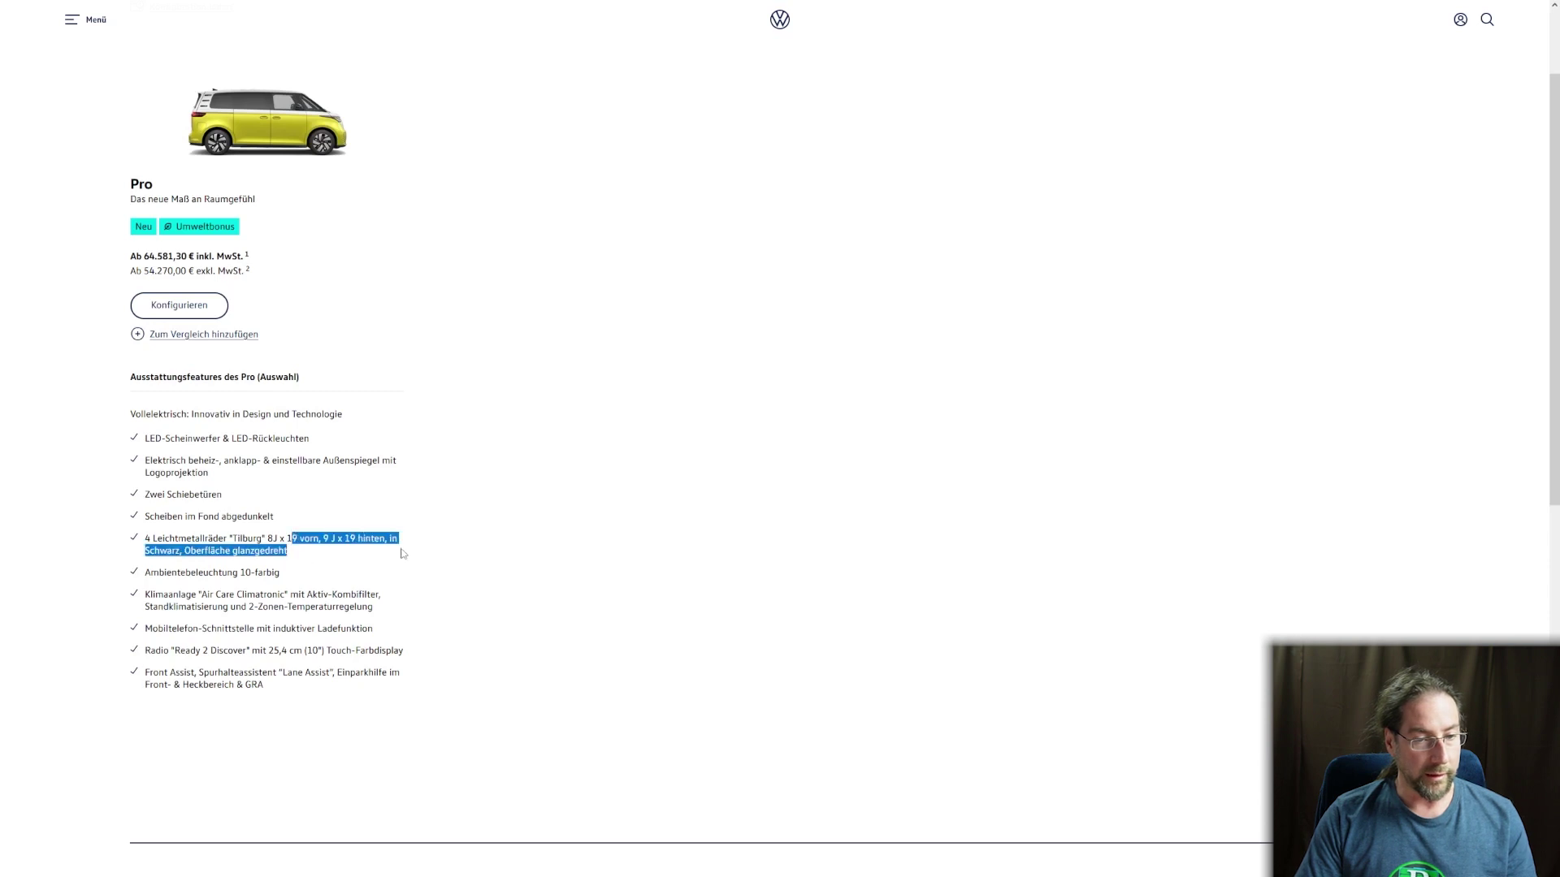
left_click(347, 554)
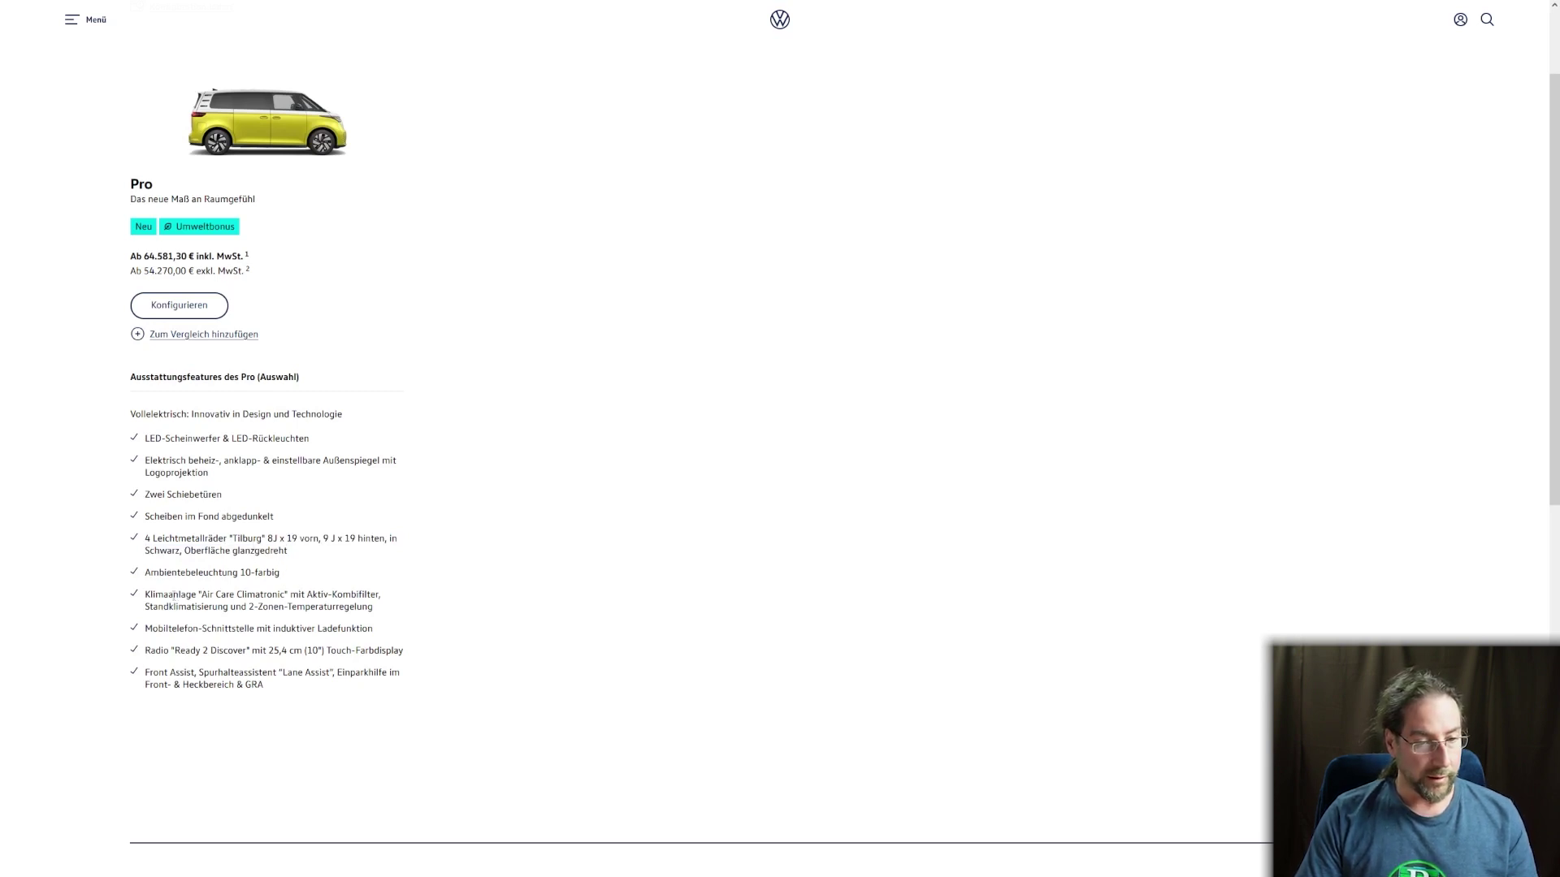
left_click_drag(173, 596, 268, 607)
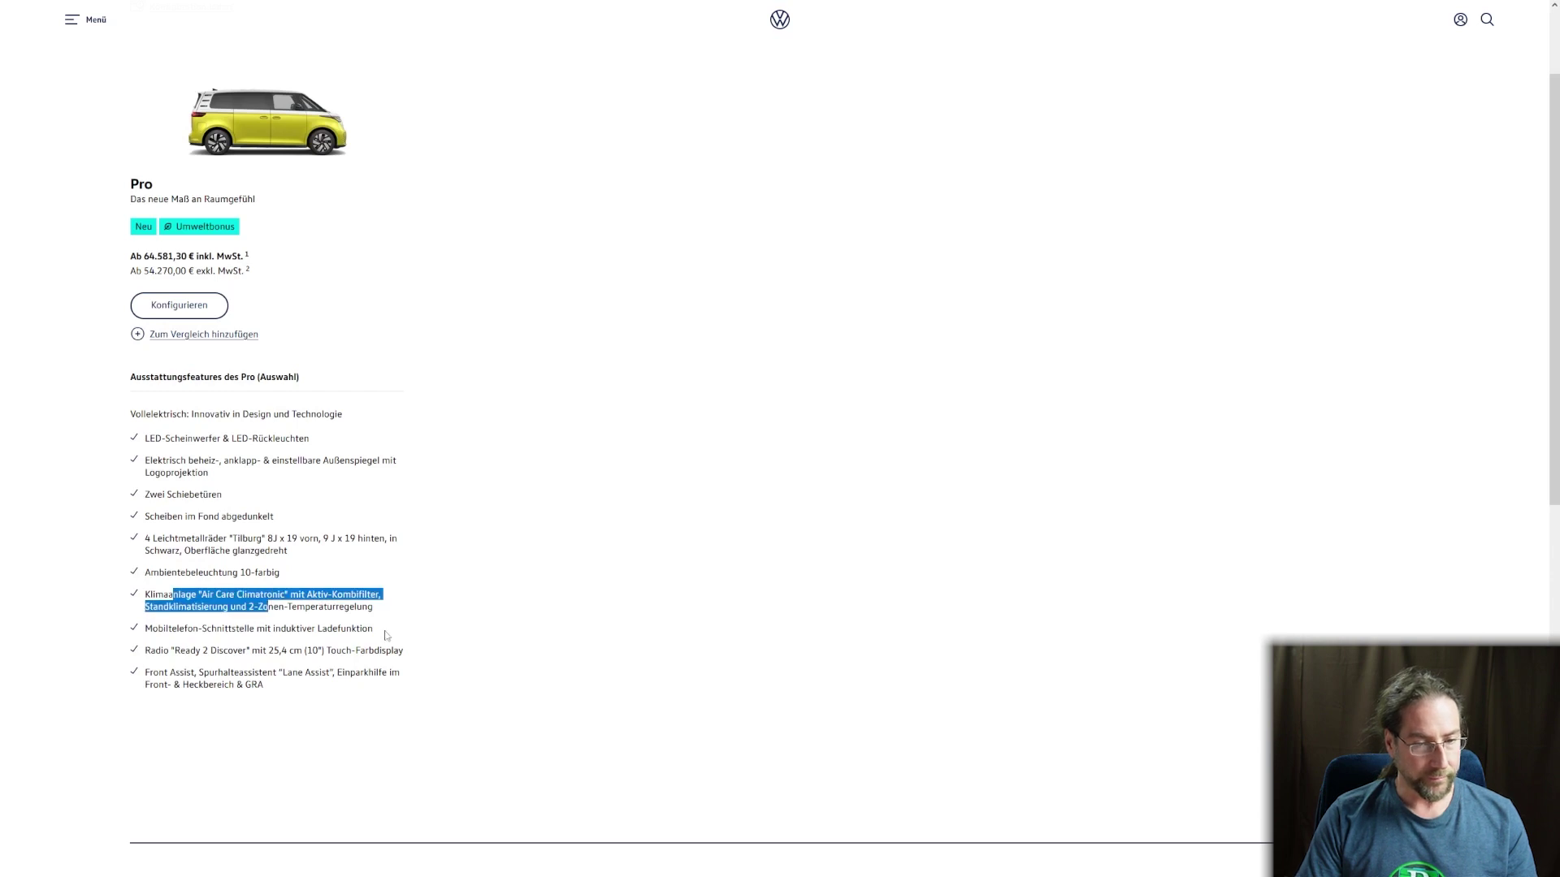
left_click_drag(379, 632, 252, 631)
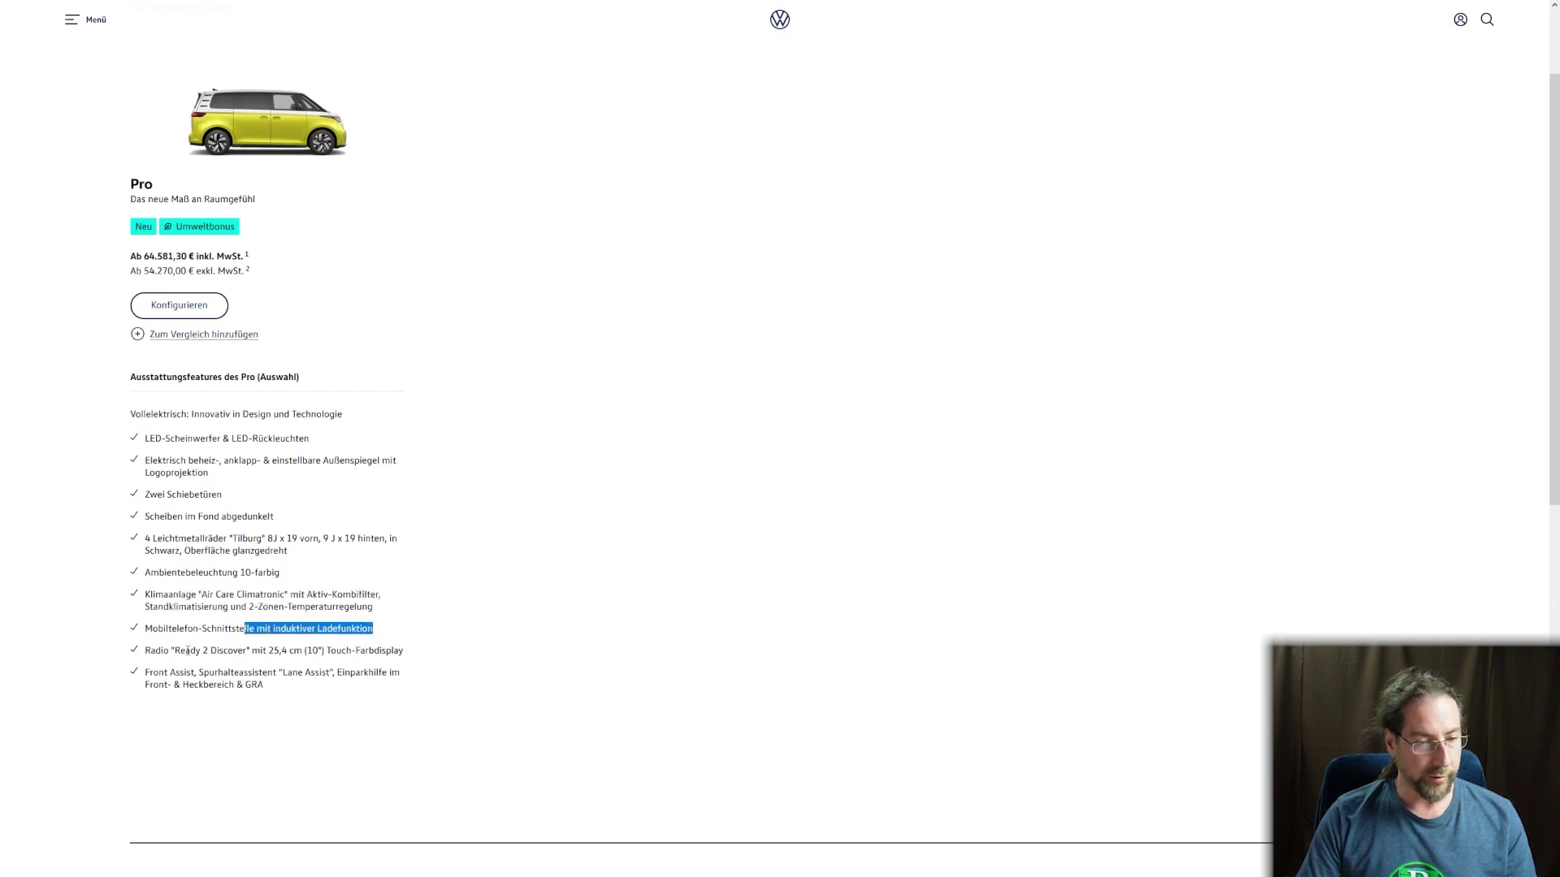
left_click_drag(166, 651, 356, 651)
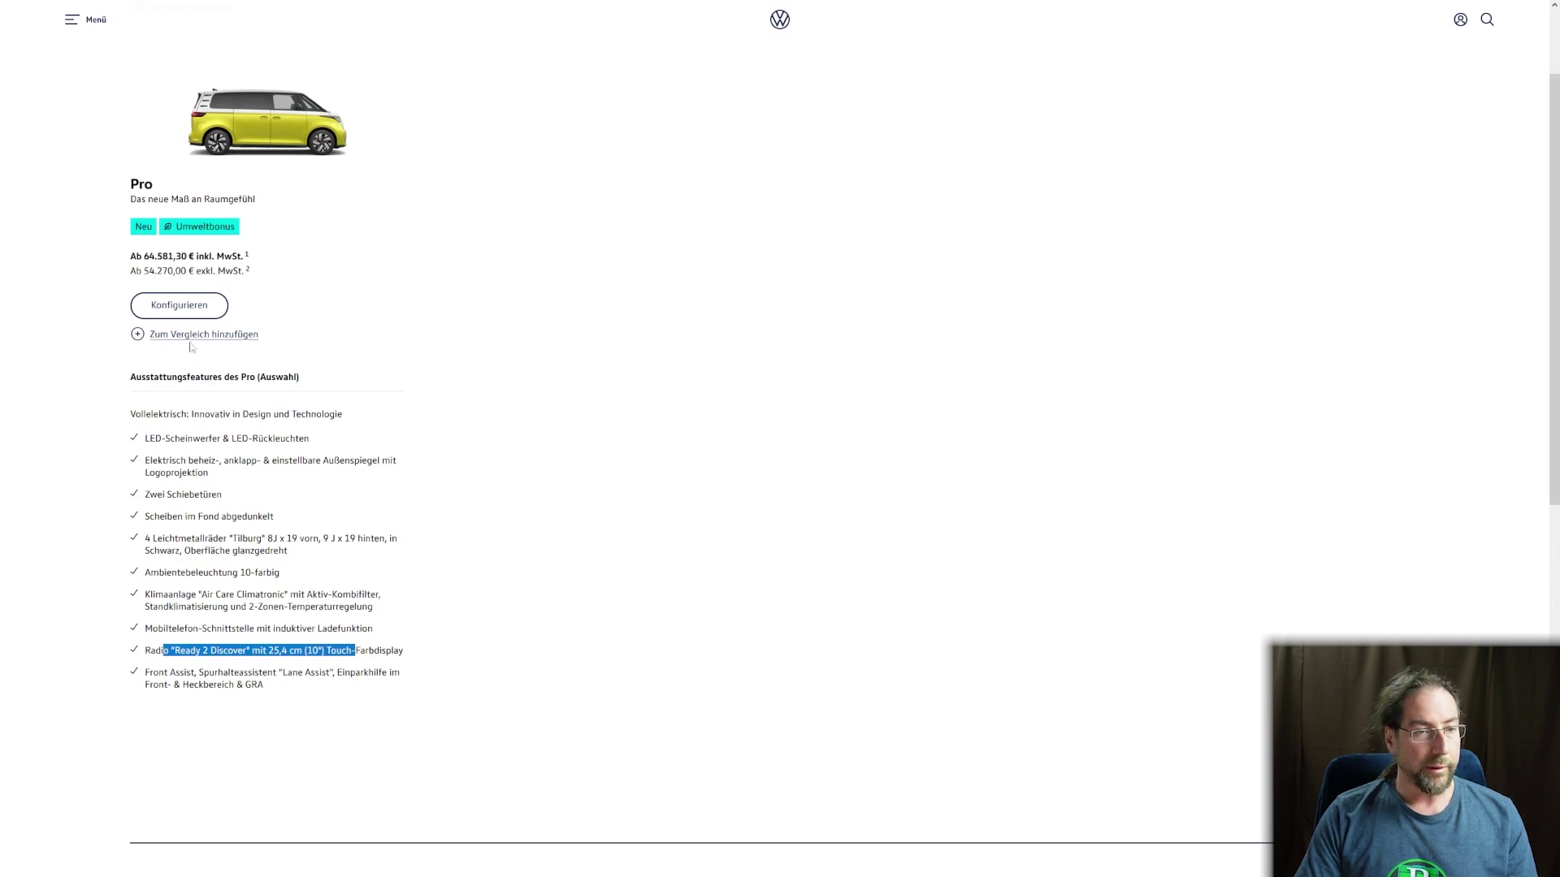
left_click(183, 311)
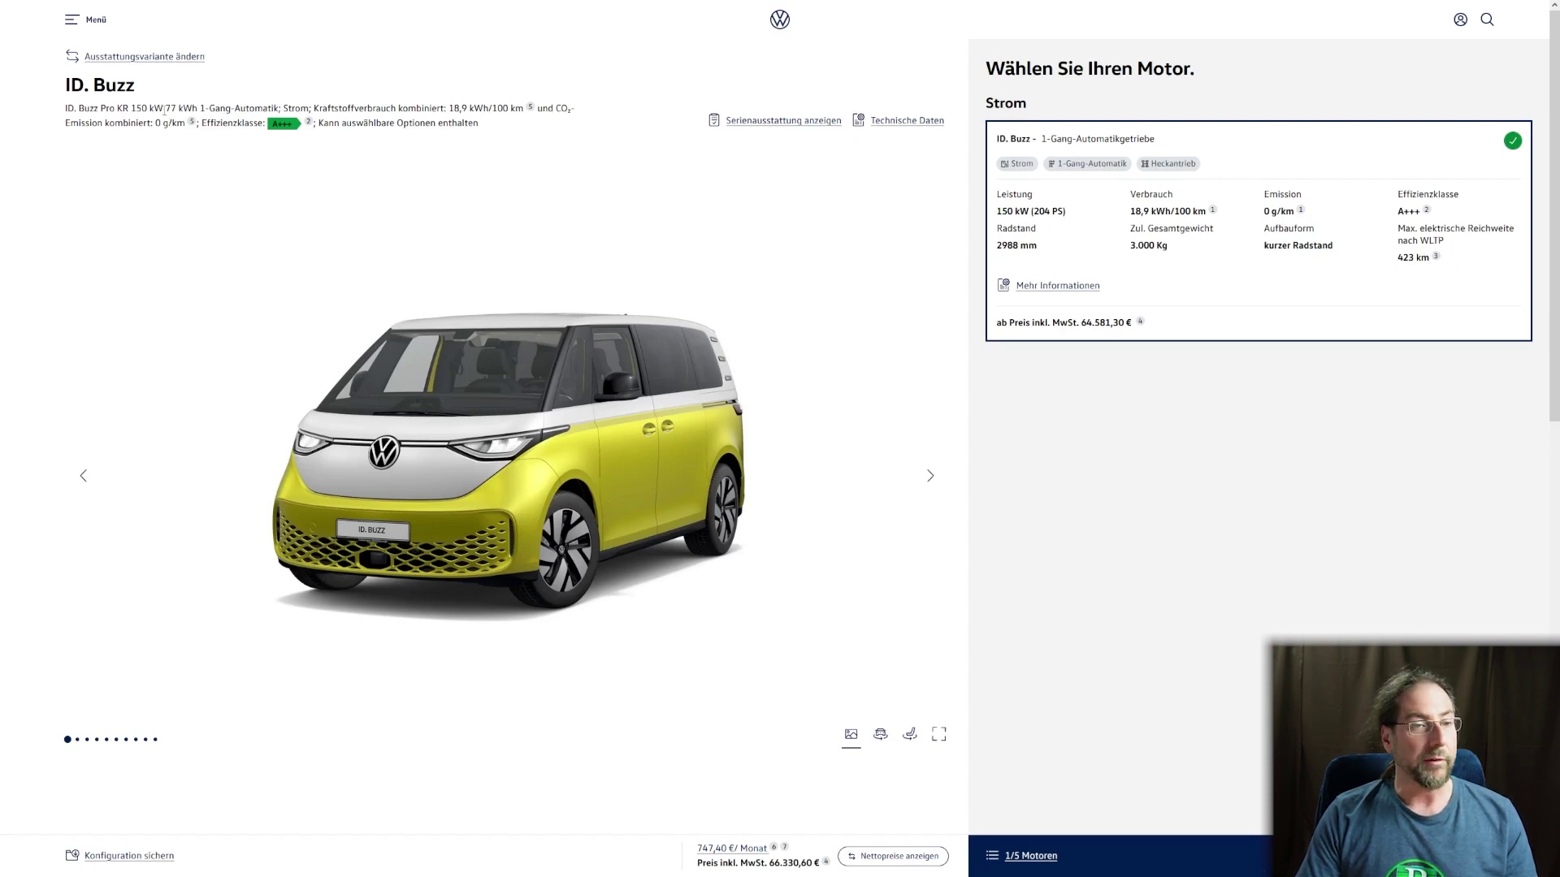
Check the 77 kWh battery and 18,9 kWh consumption, browse the van gallery, and continue to the interior
left_click_drag(165, 108, 197, 111)
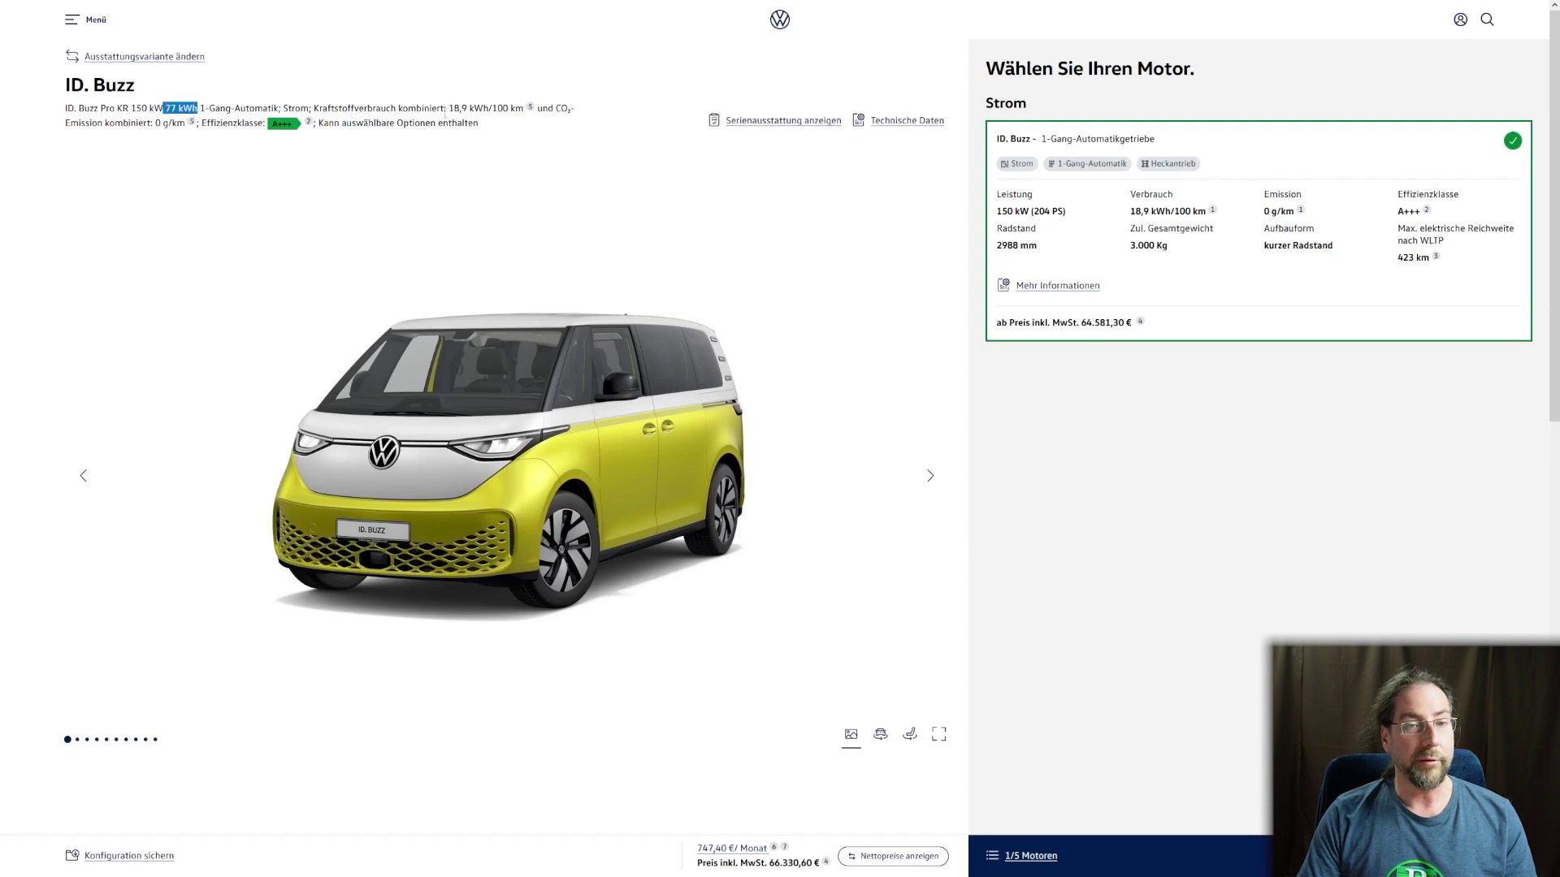
left_click_drag(446, 110, 490, 110)
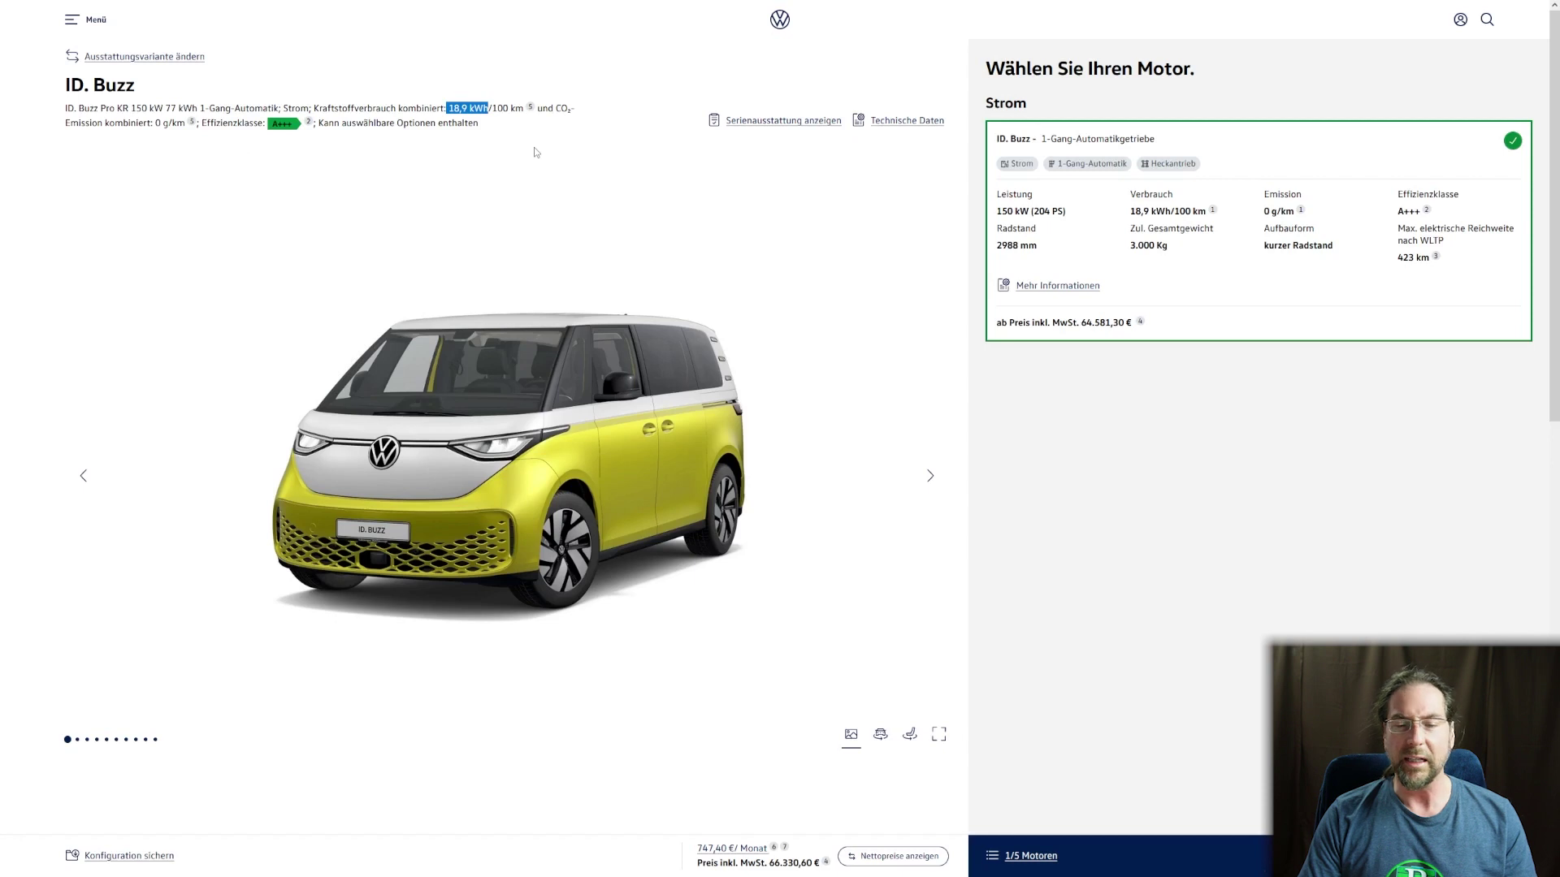
left_click(930, 476)
left_click(930, 476)
left_click(930, 476)
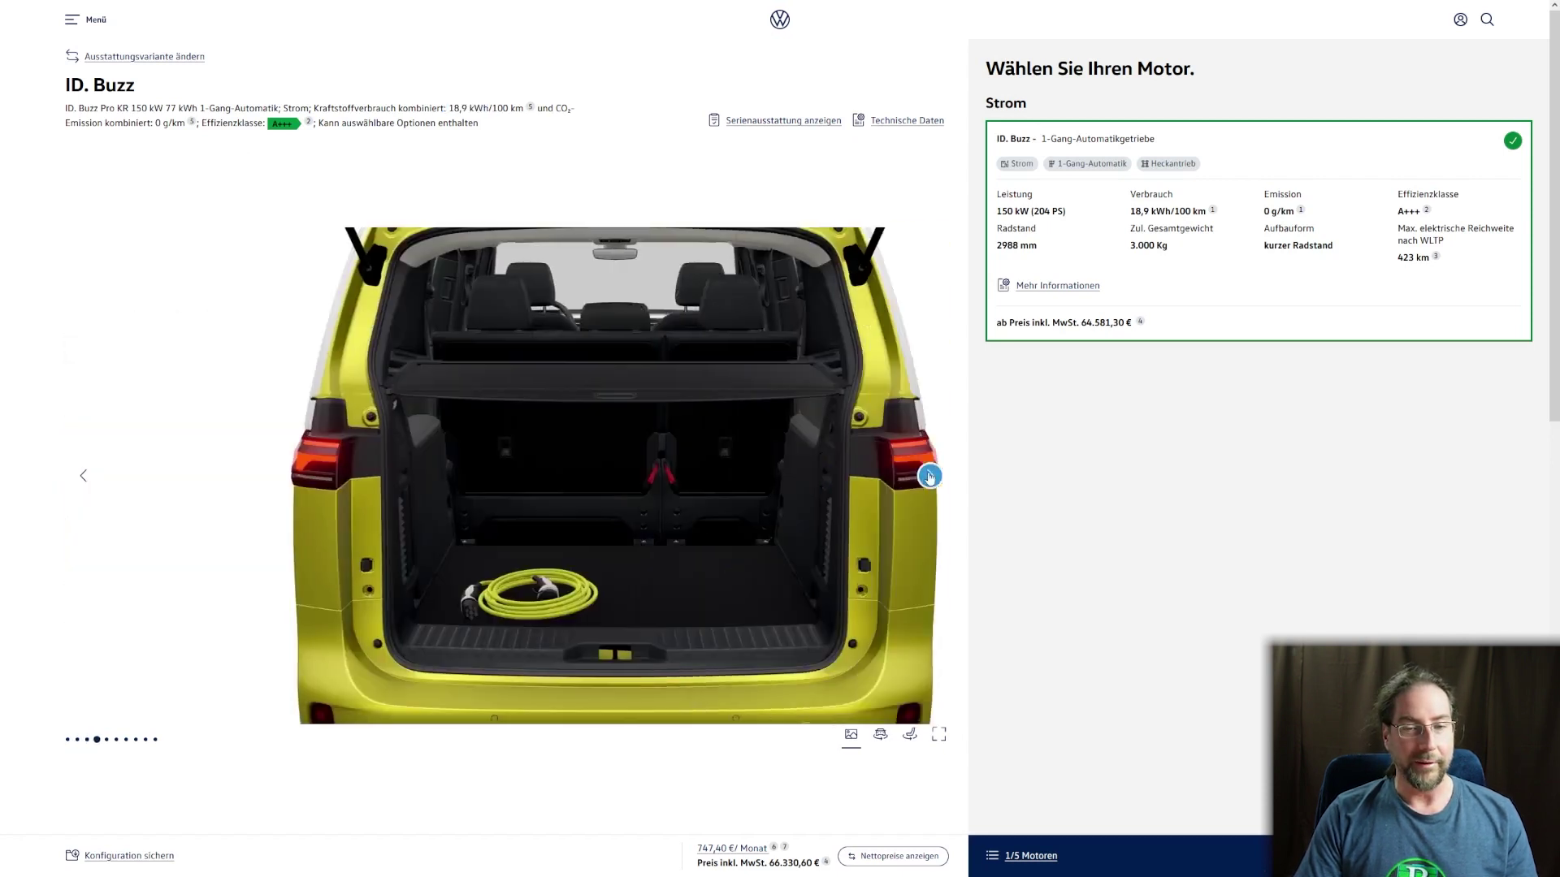
left_click(930, 476)
left_click(930, 476)
left_click(930, 476)
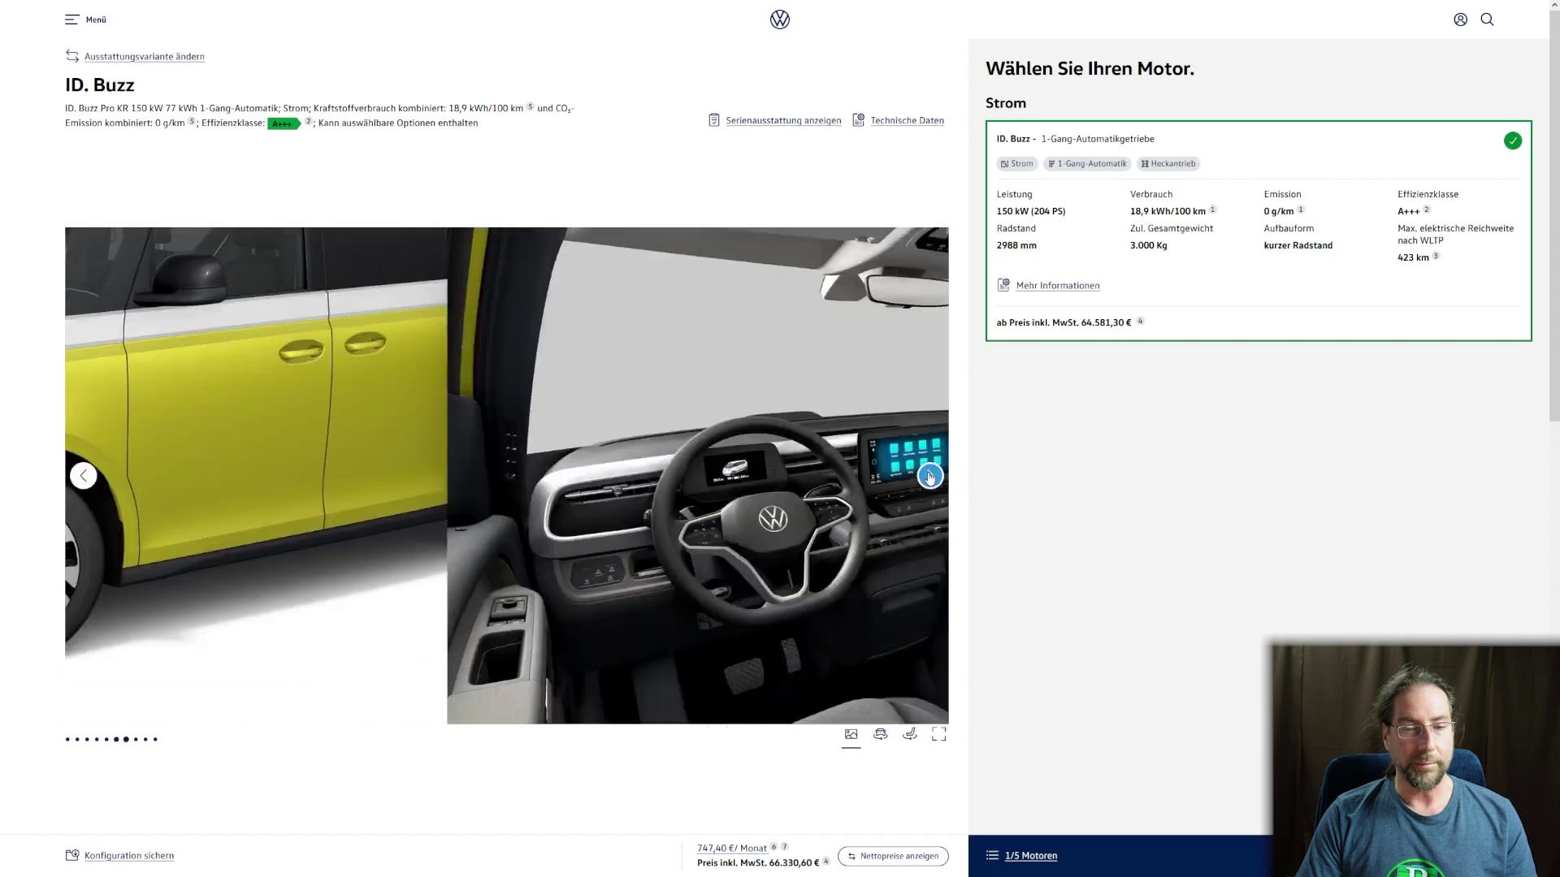
left_click(931, 476)
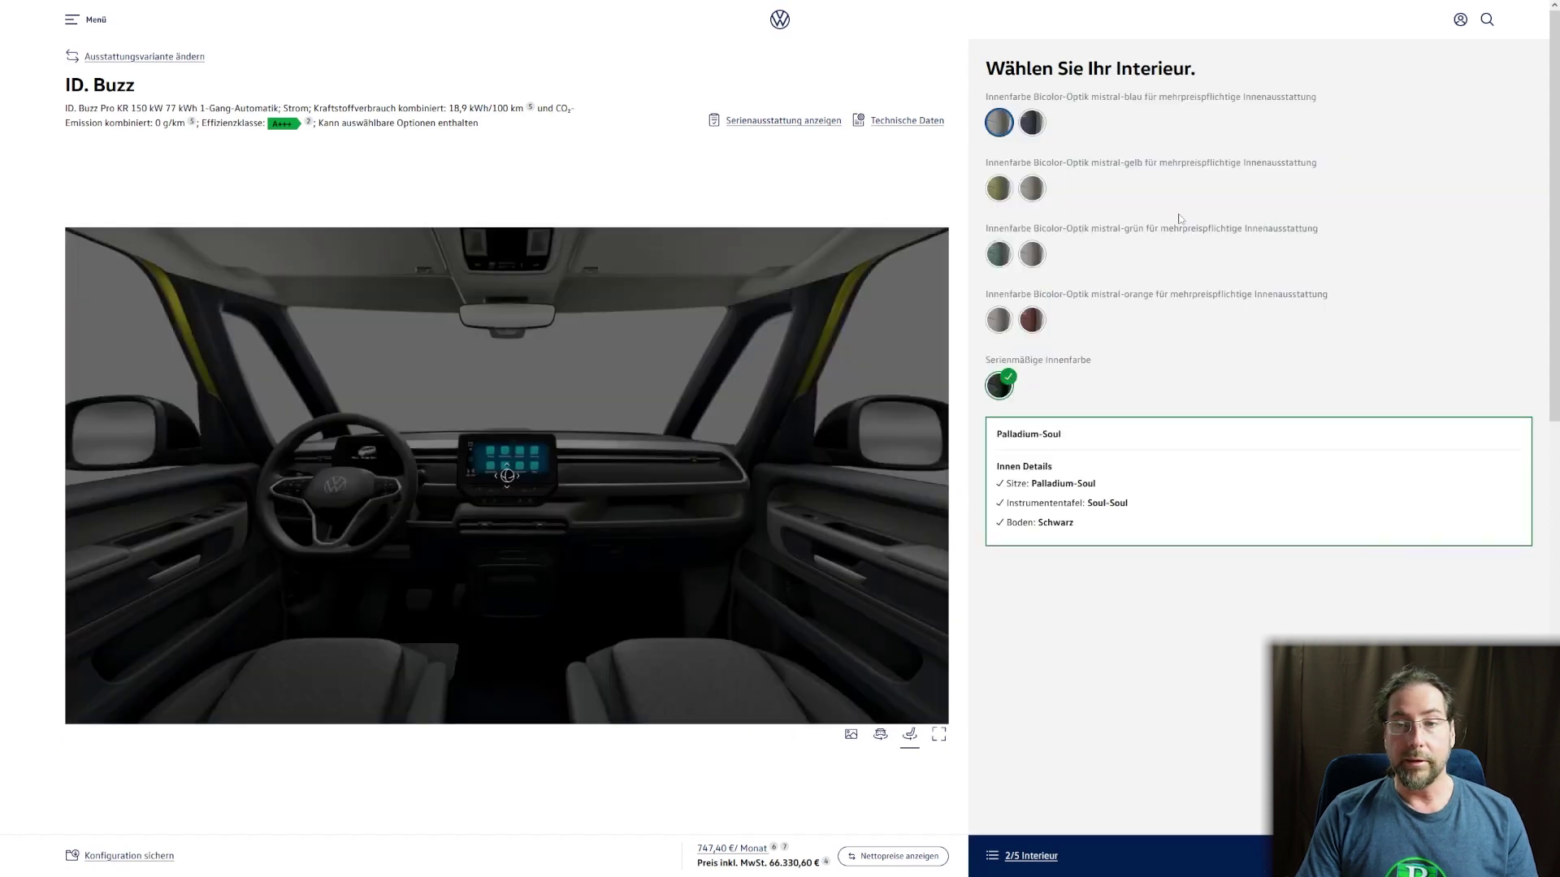
Try the orange two-tone interiors, accepting package changes, ending on Safran Orange-Mistral
left_click(1000, 320)
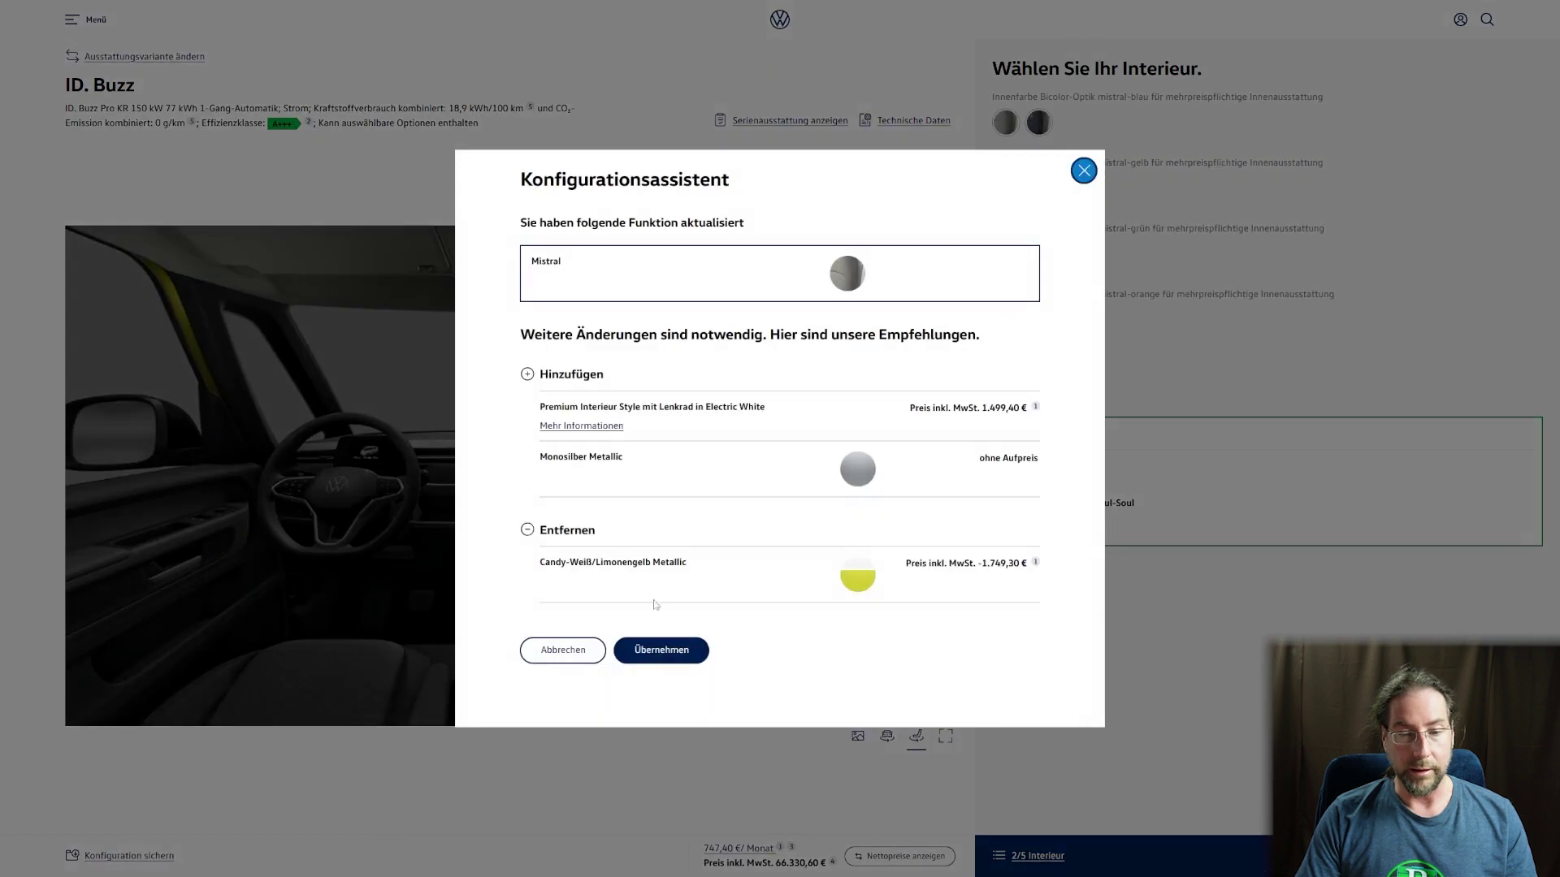
left_click(660, 650)
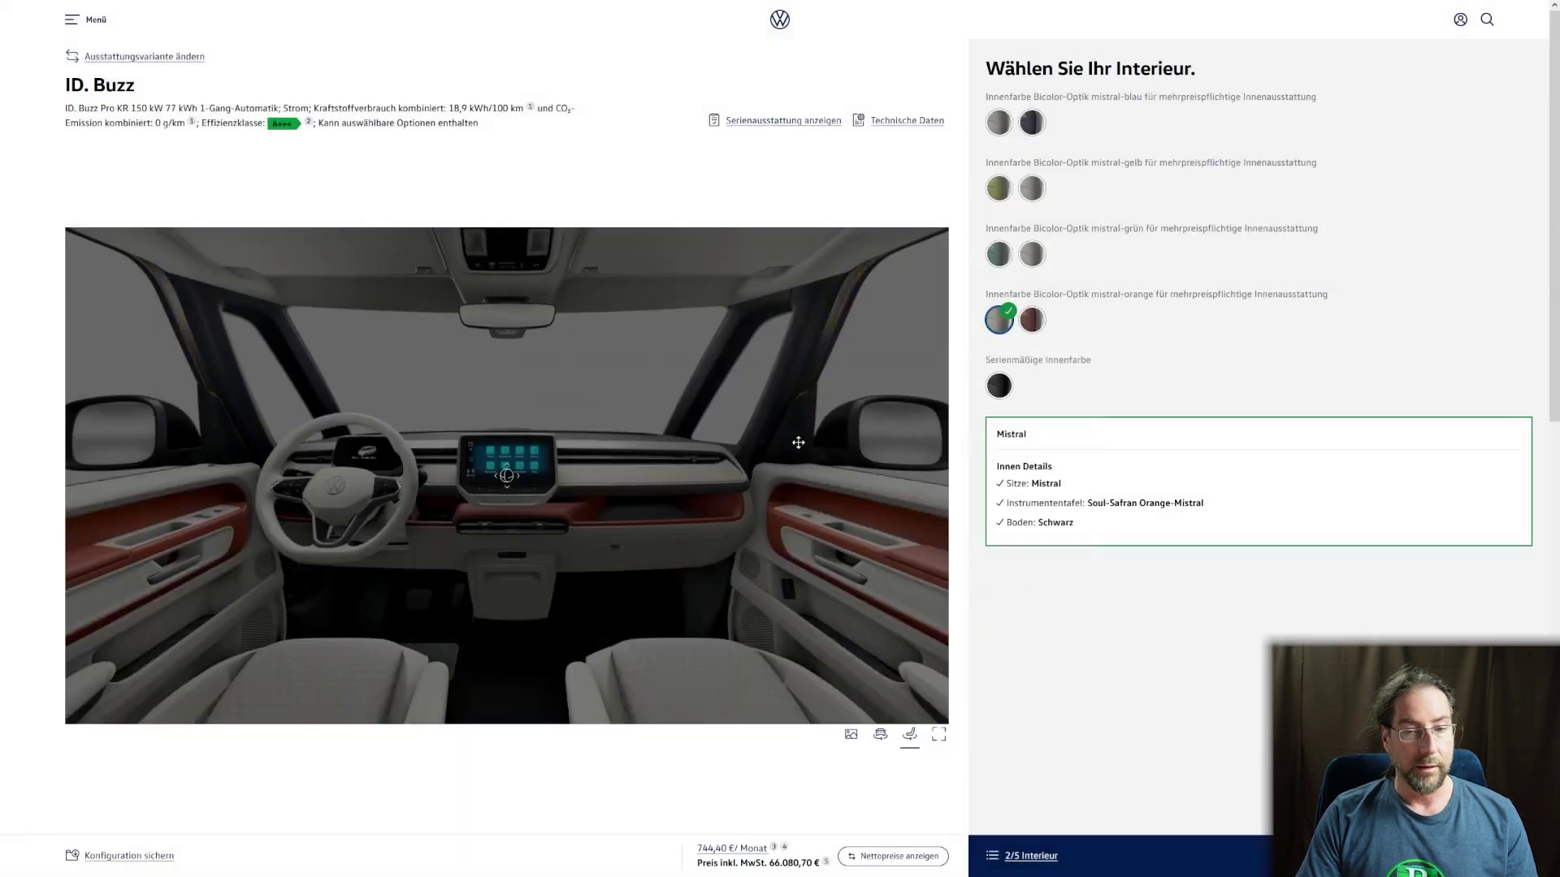
left_click_drag(567, 496, 893, 398)
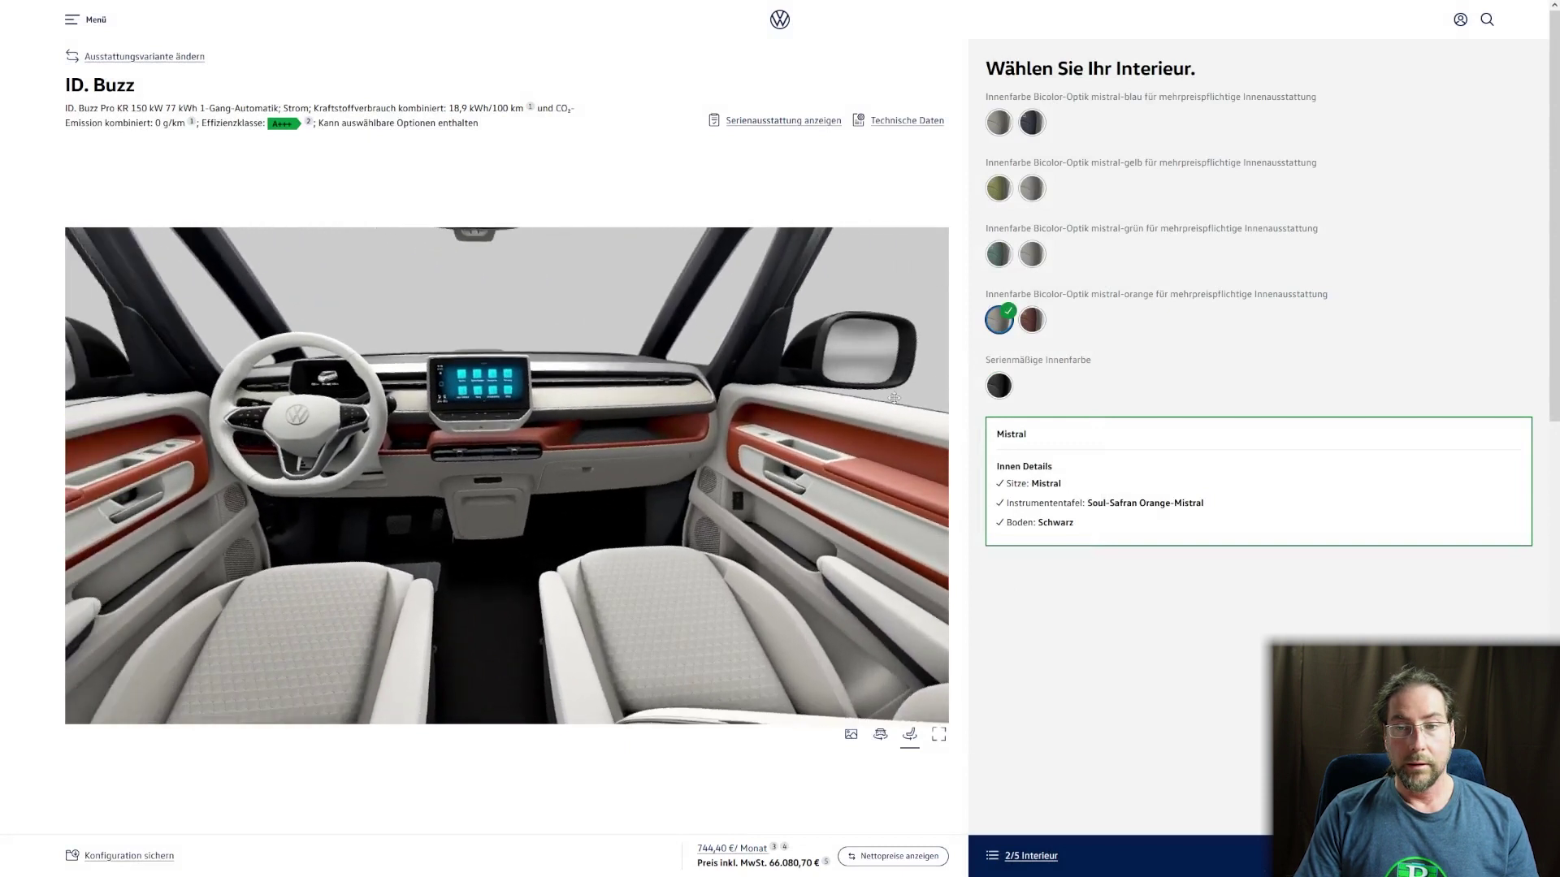
left_click(1032, 320)
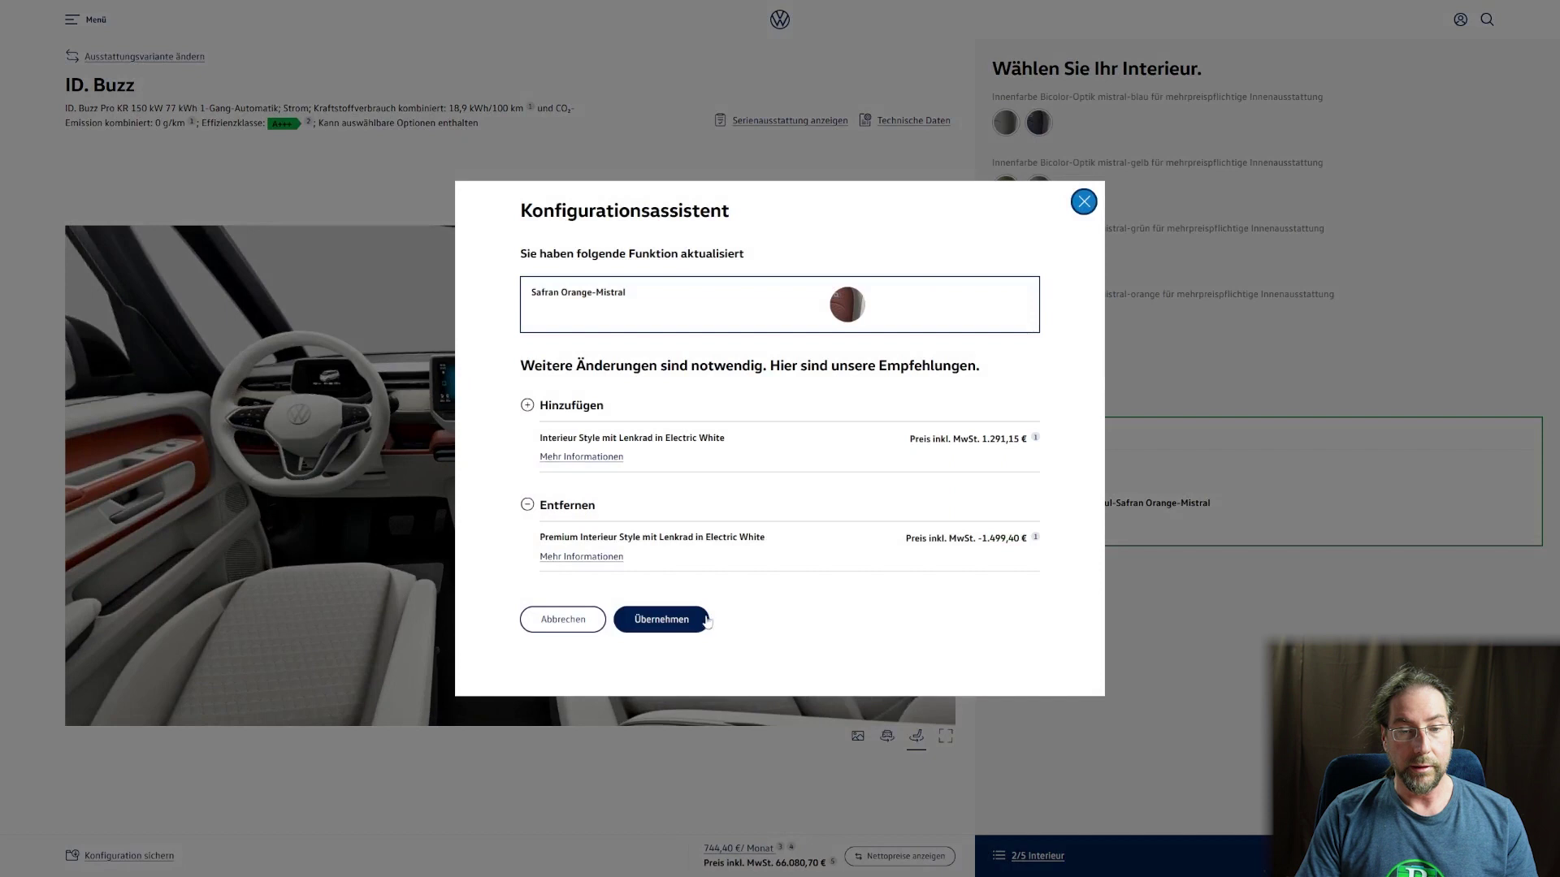
left_click(704, 620)
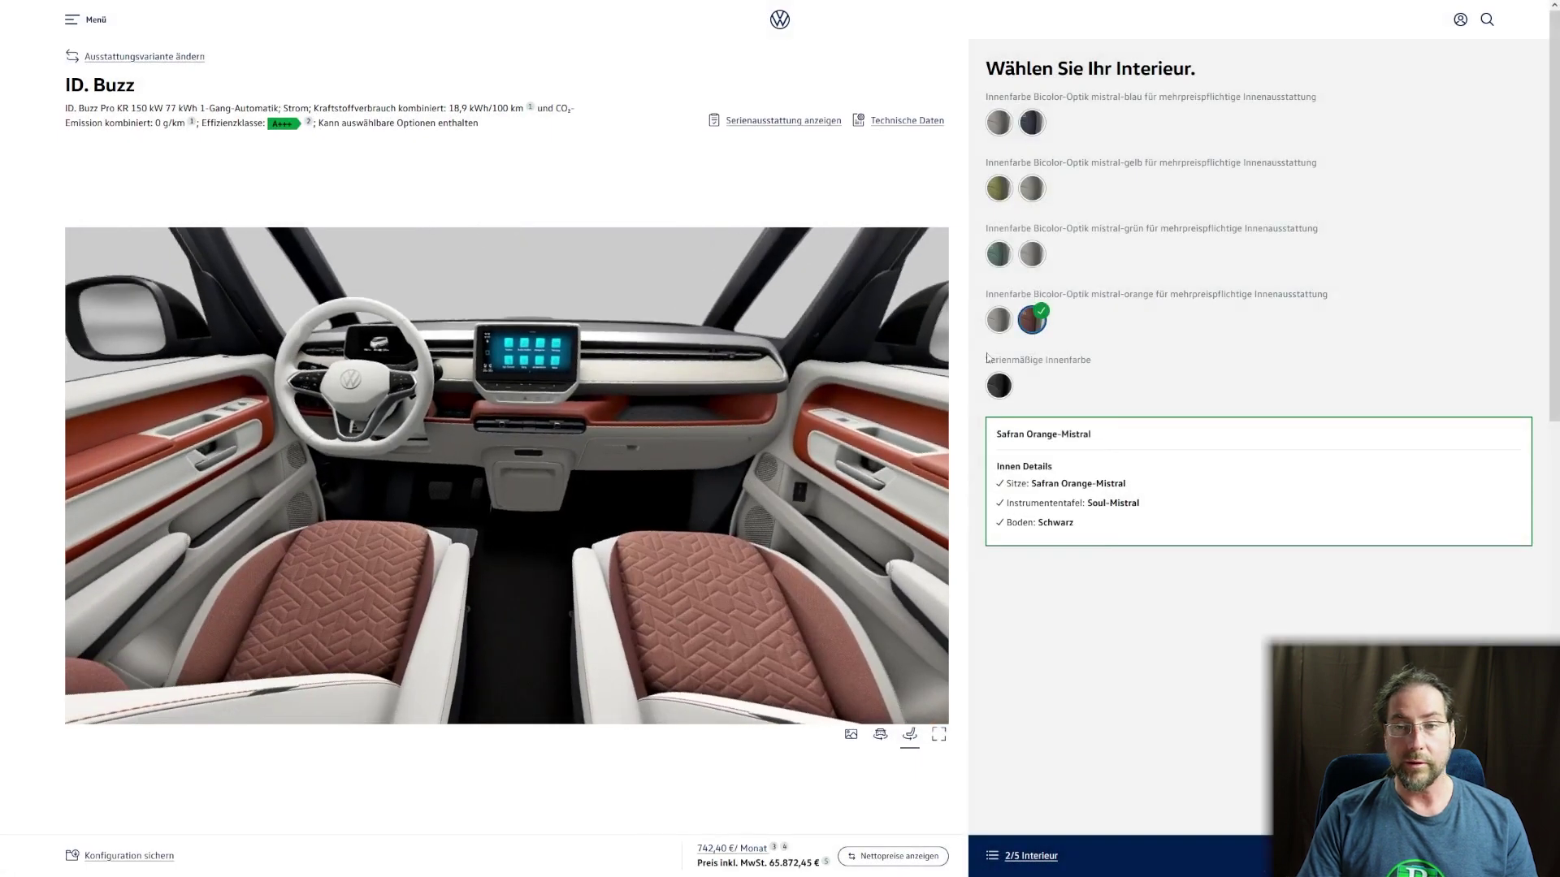
Try the Jade Grün-Mistral green interior variants, then cancel the green change
left_click(998, 255)
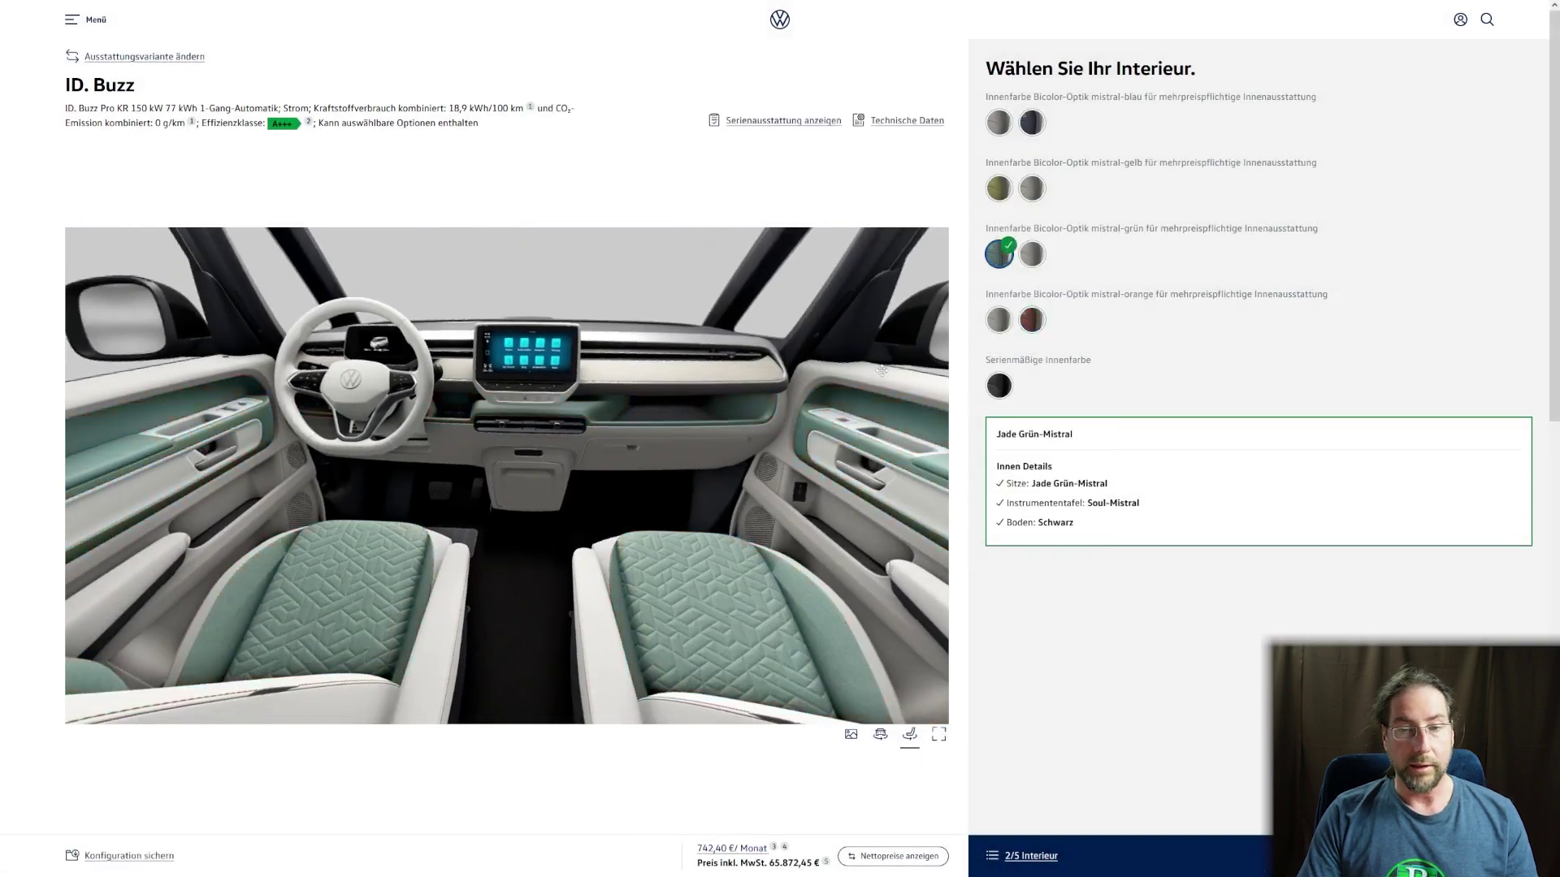
left_click(1032, 255)
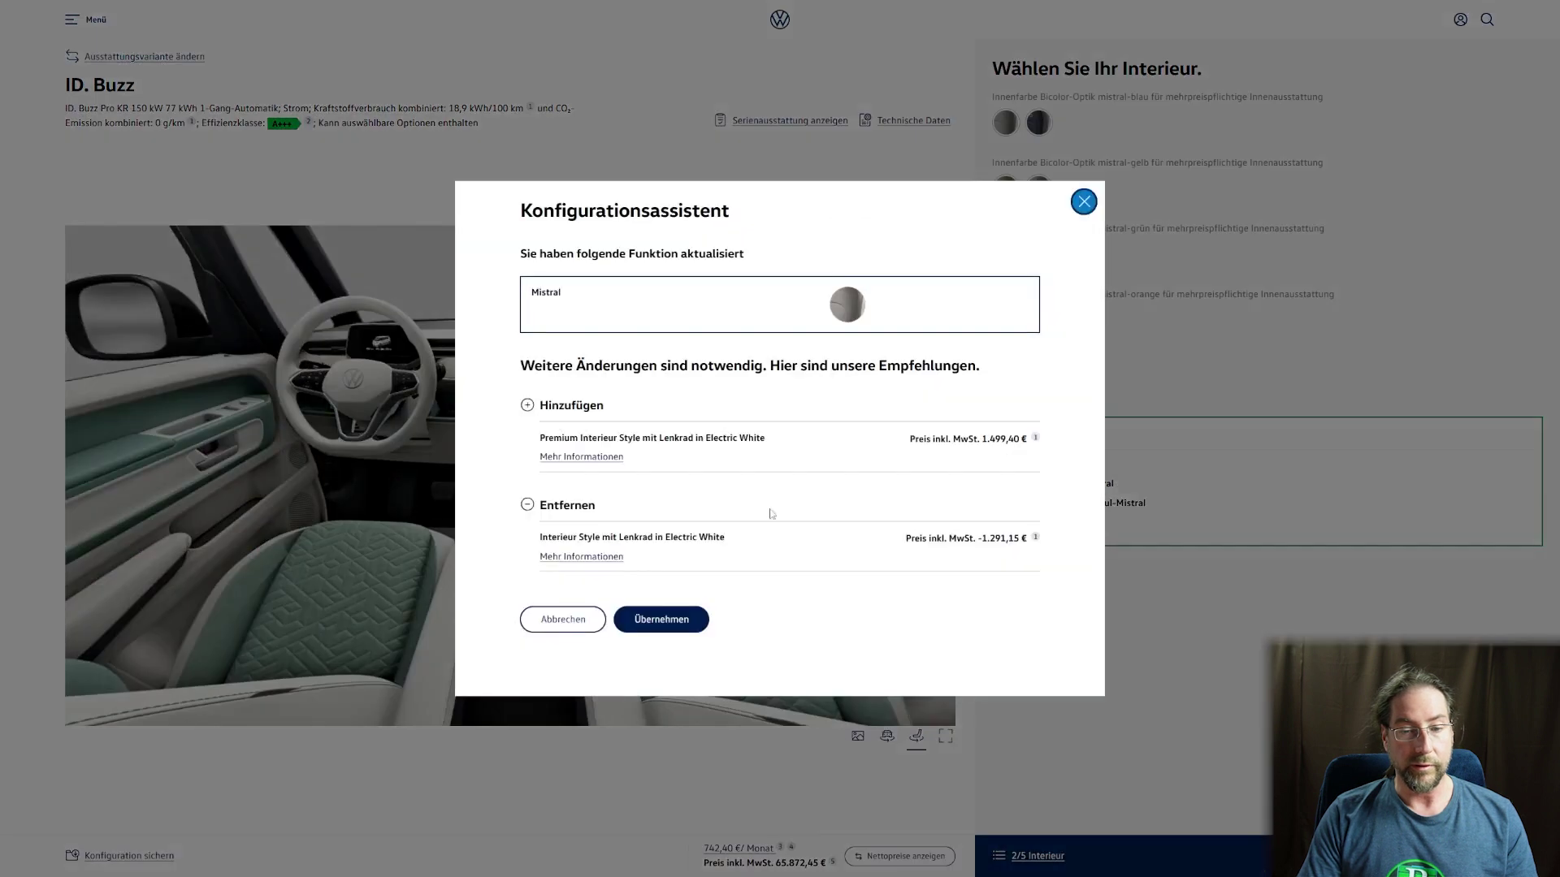
left_click(668, 619)
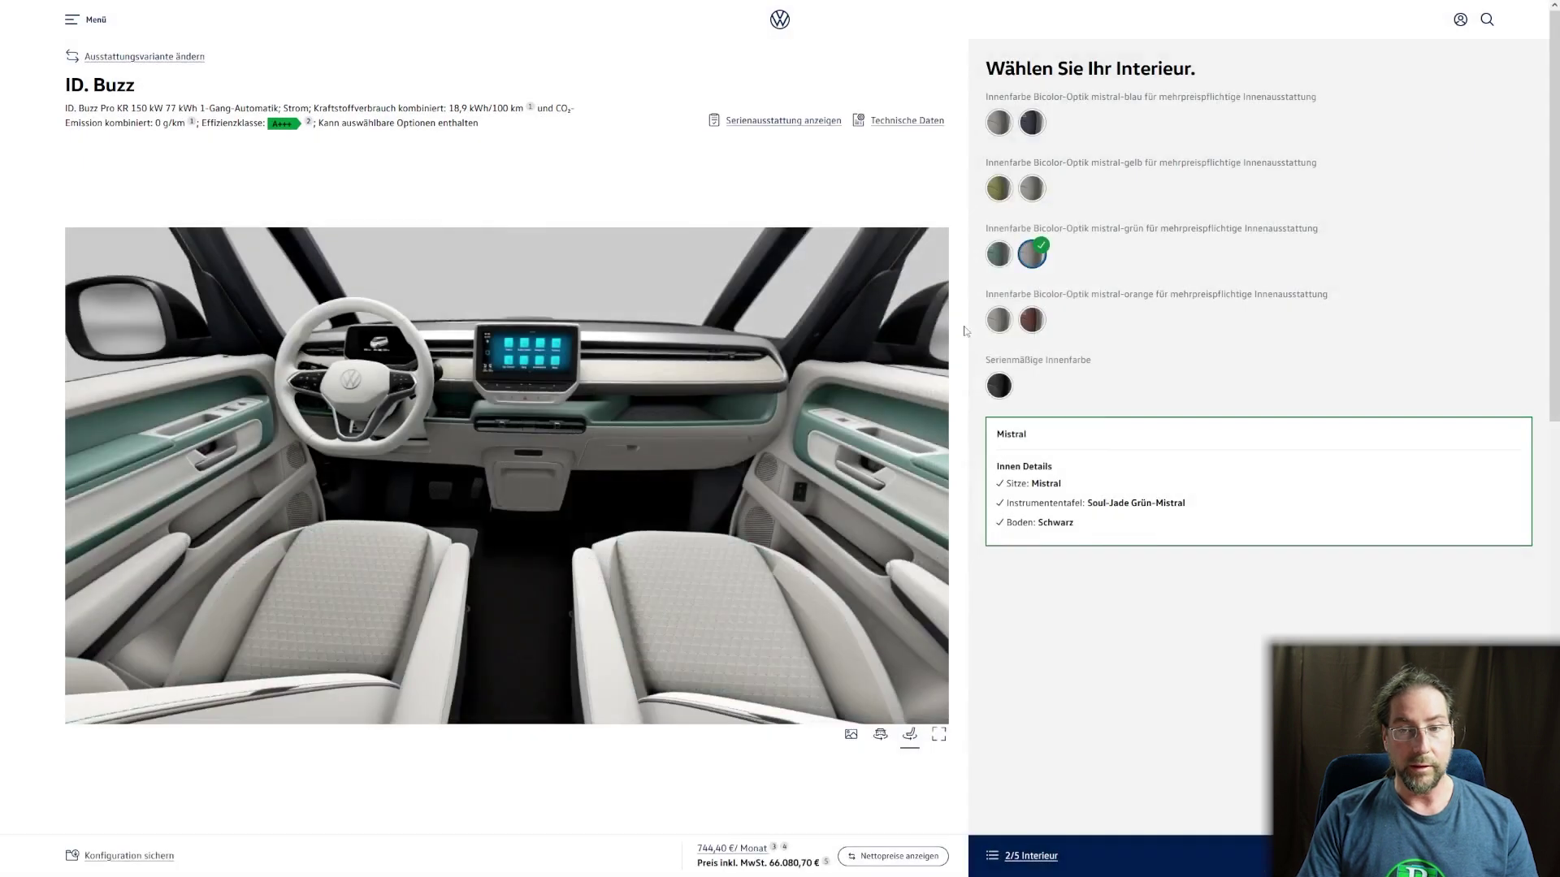
left_click(998, 256)
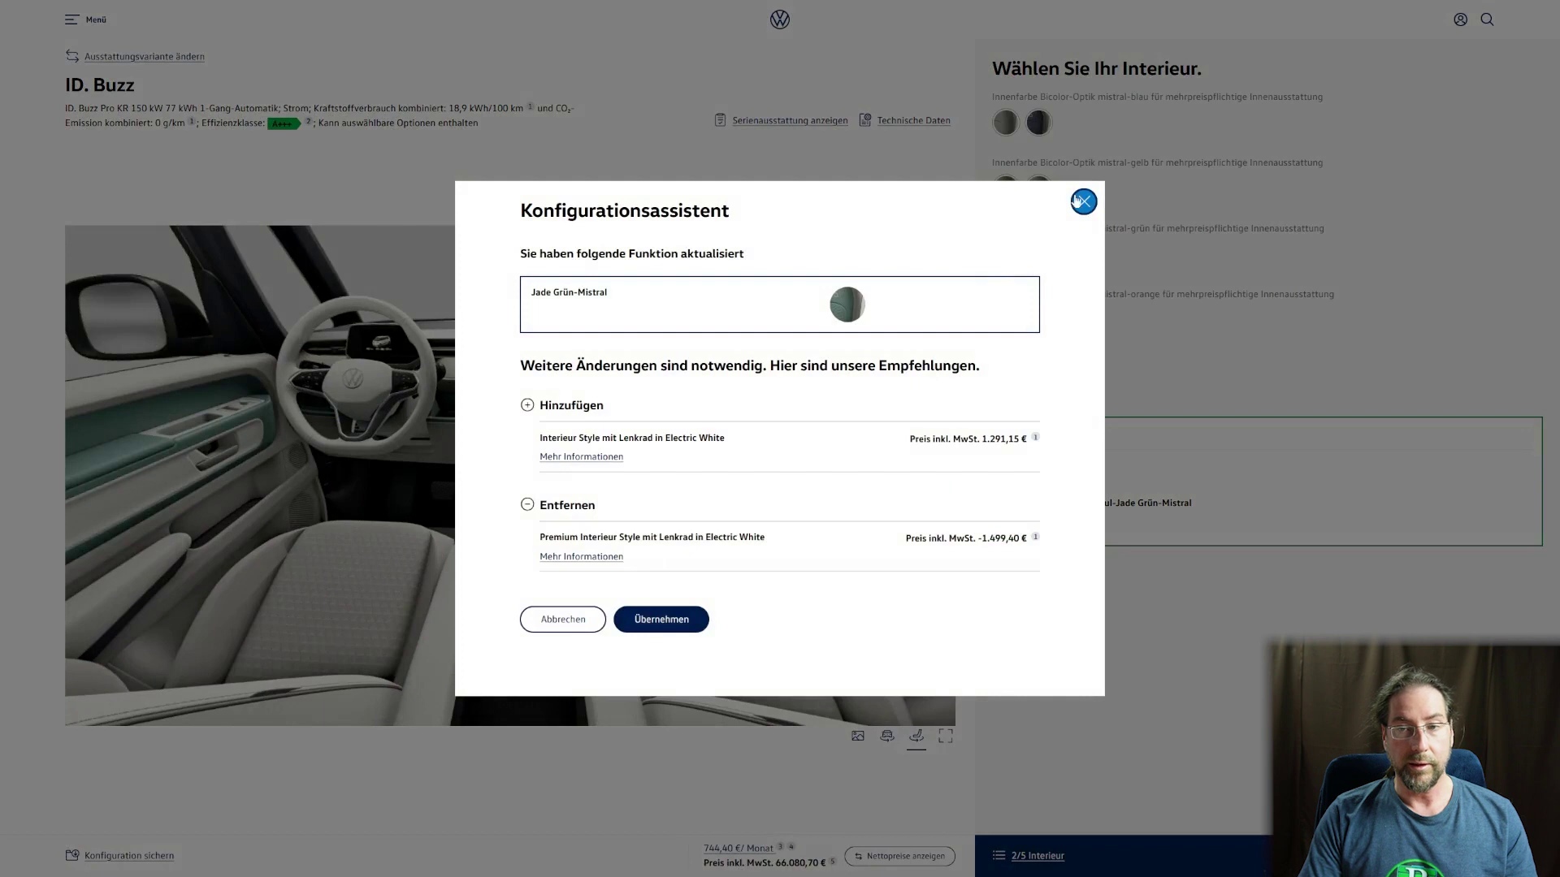
left_click(1078, 200)
Try the Limonengelb-Mistral yellow schemes, then apply the X-Blue-Mistral interior
left_click(1005, 189)
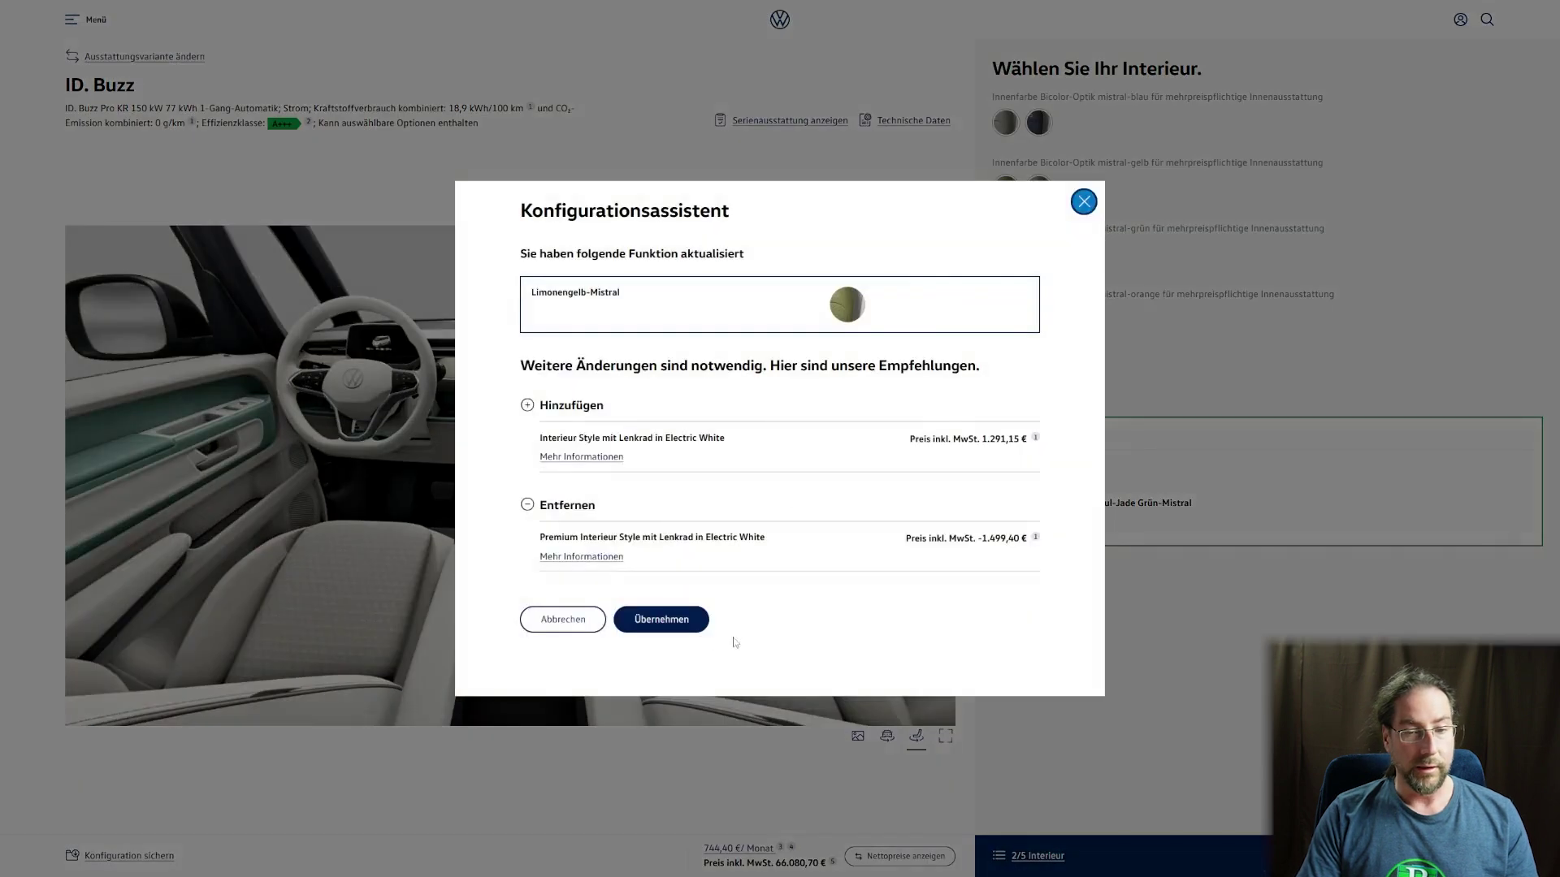
left_click(661, 619)
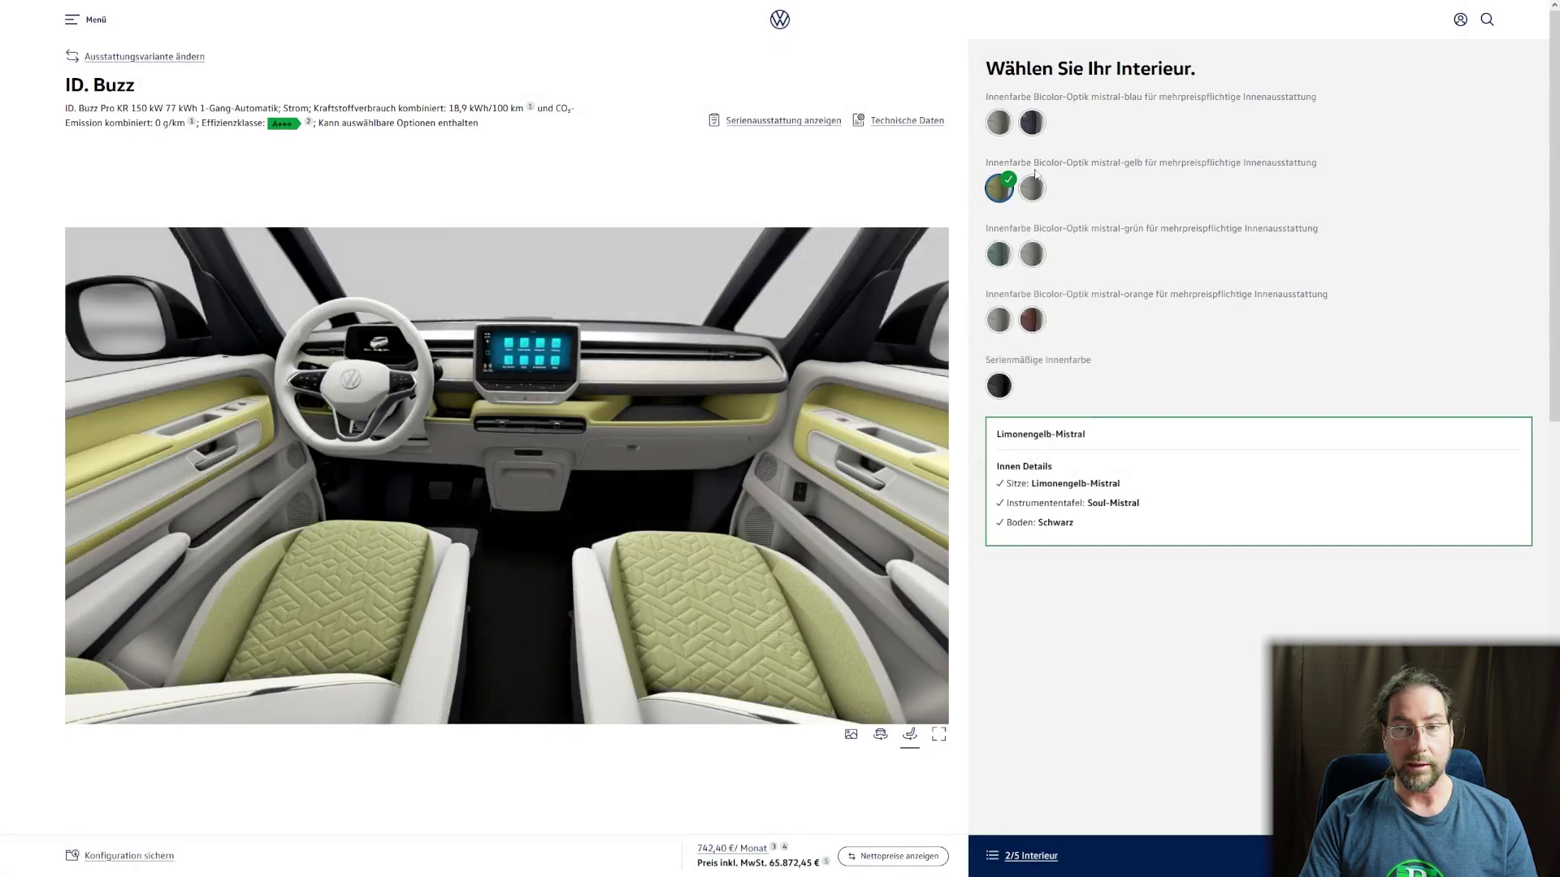
left_click(1031, 186)
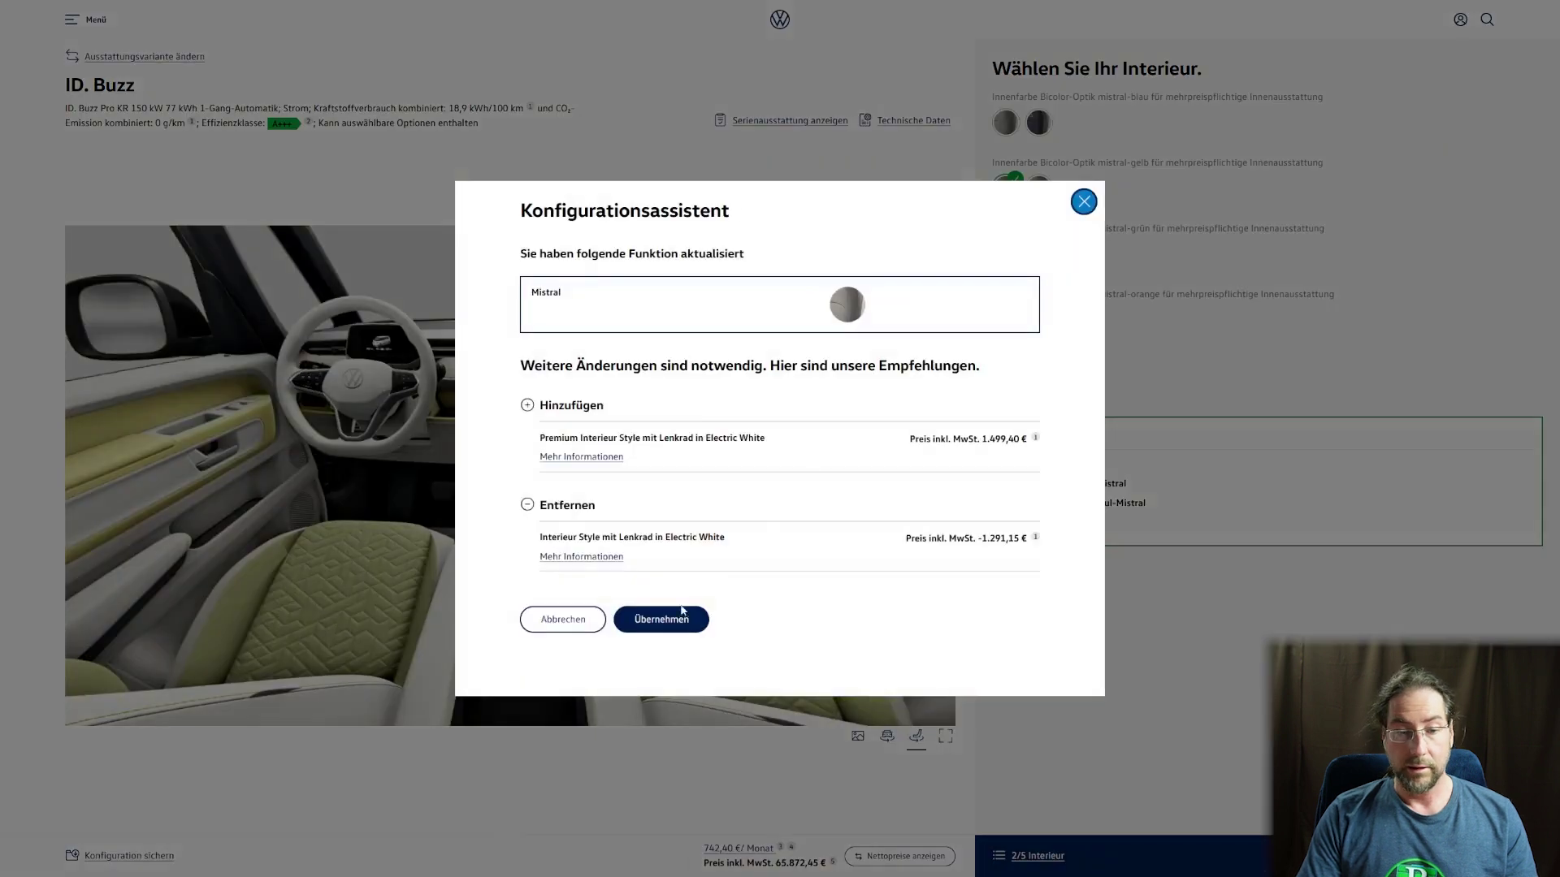
left_click(681, 618)
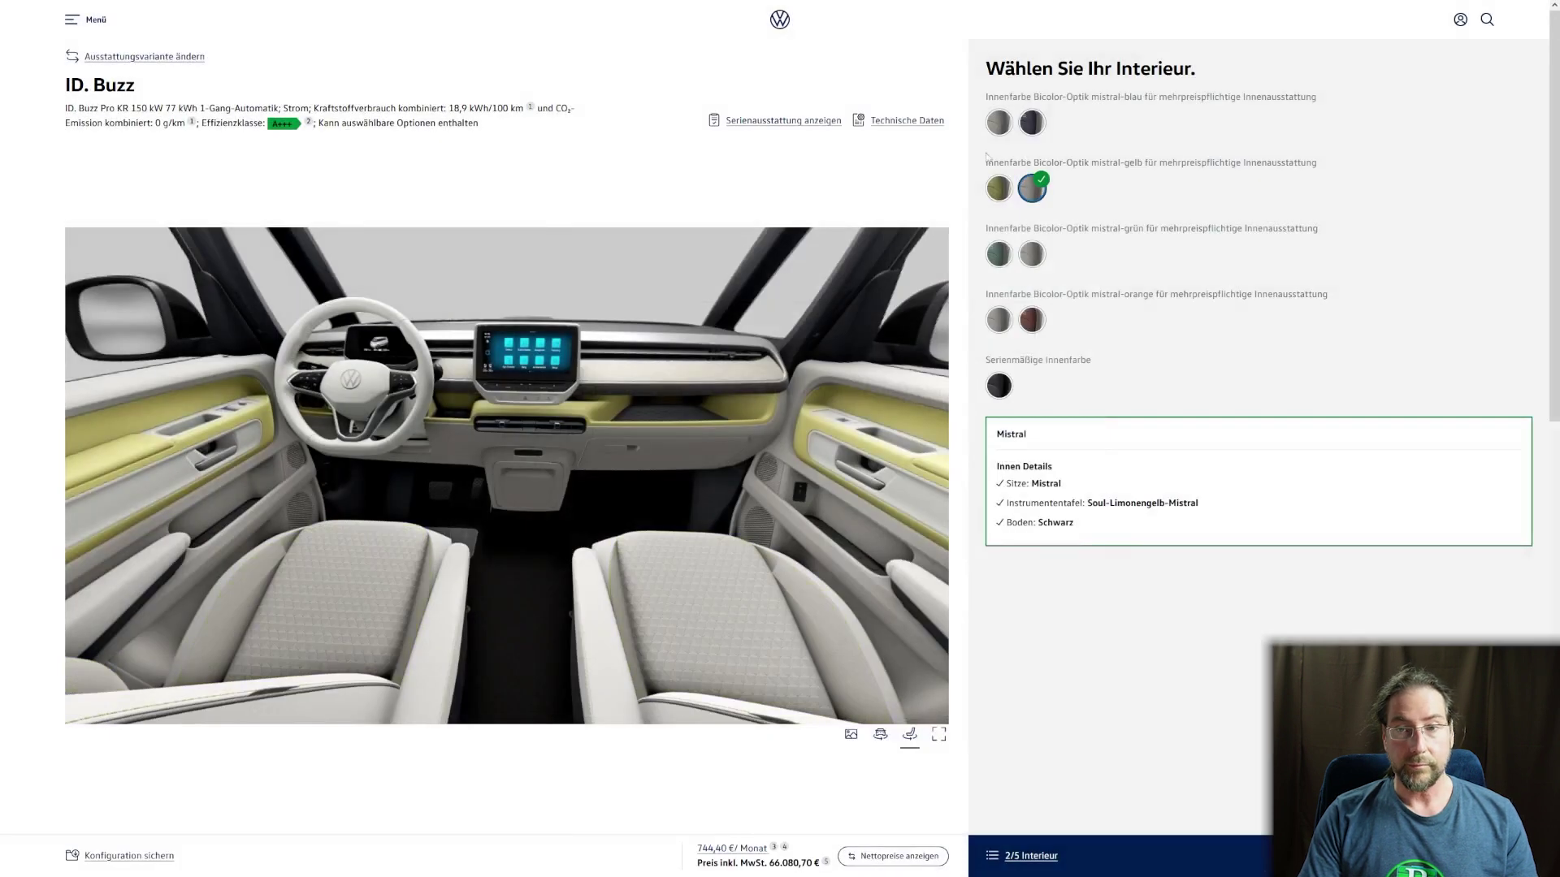
left_click(999, 124)
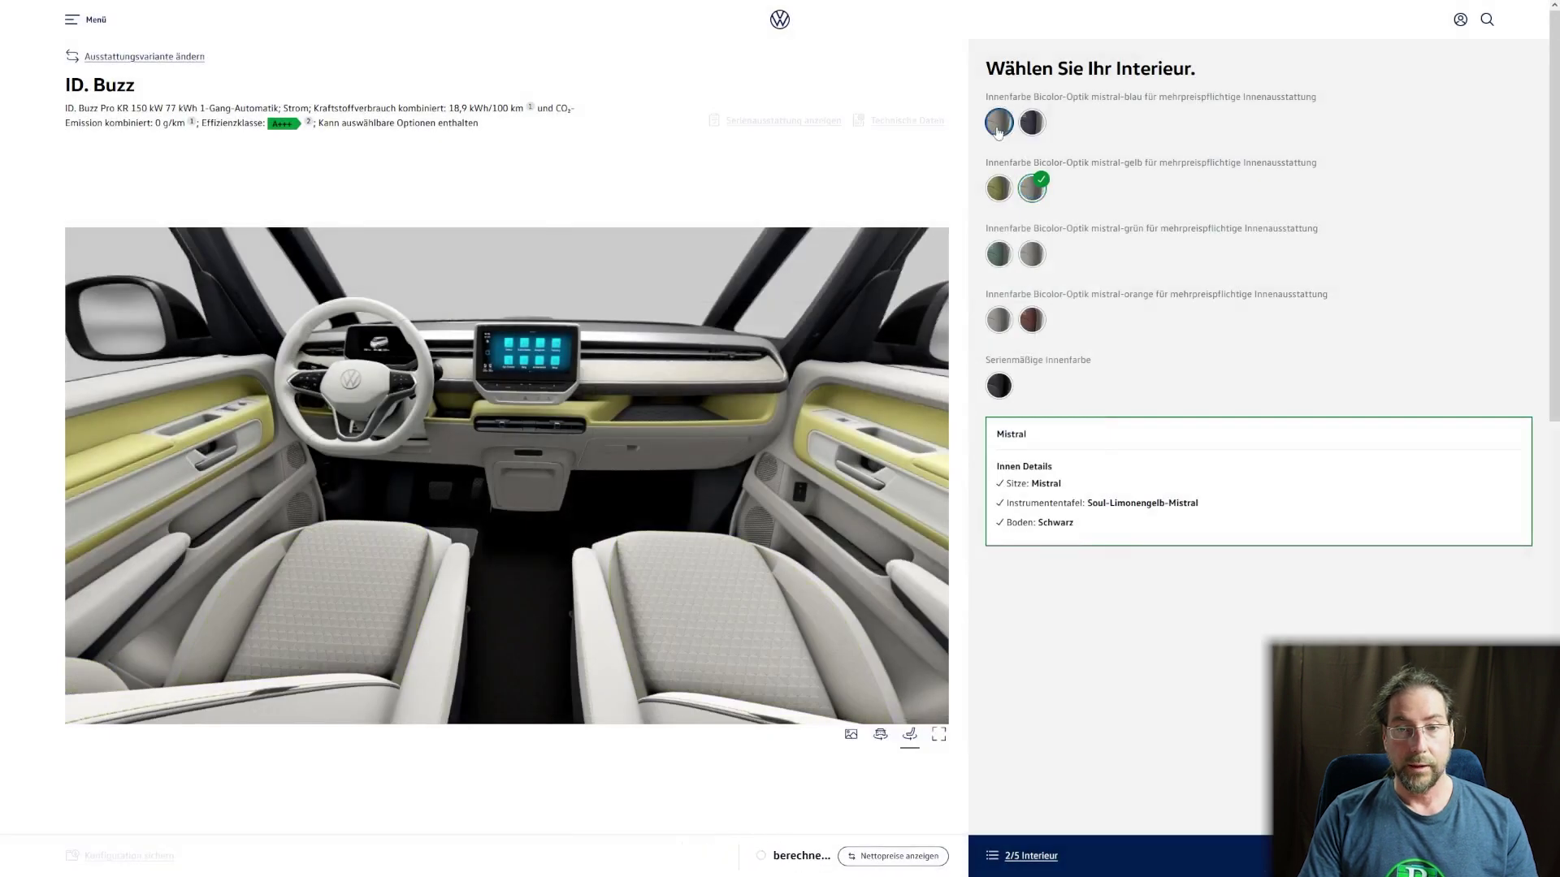
left_click(1039, 127)
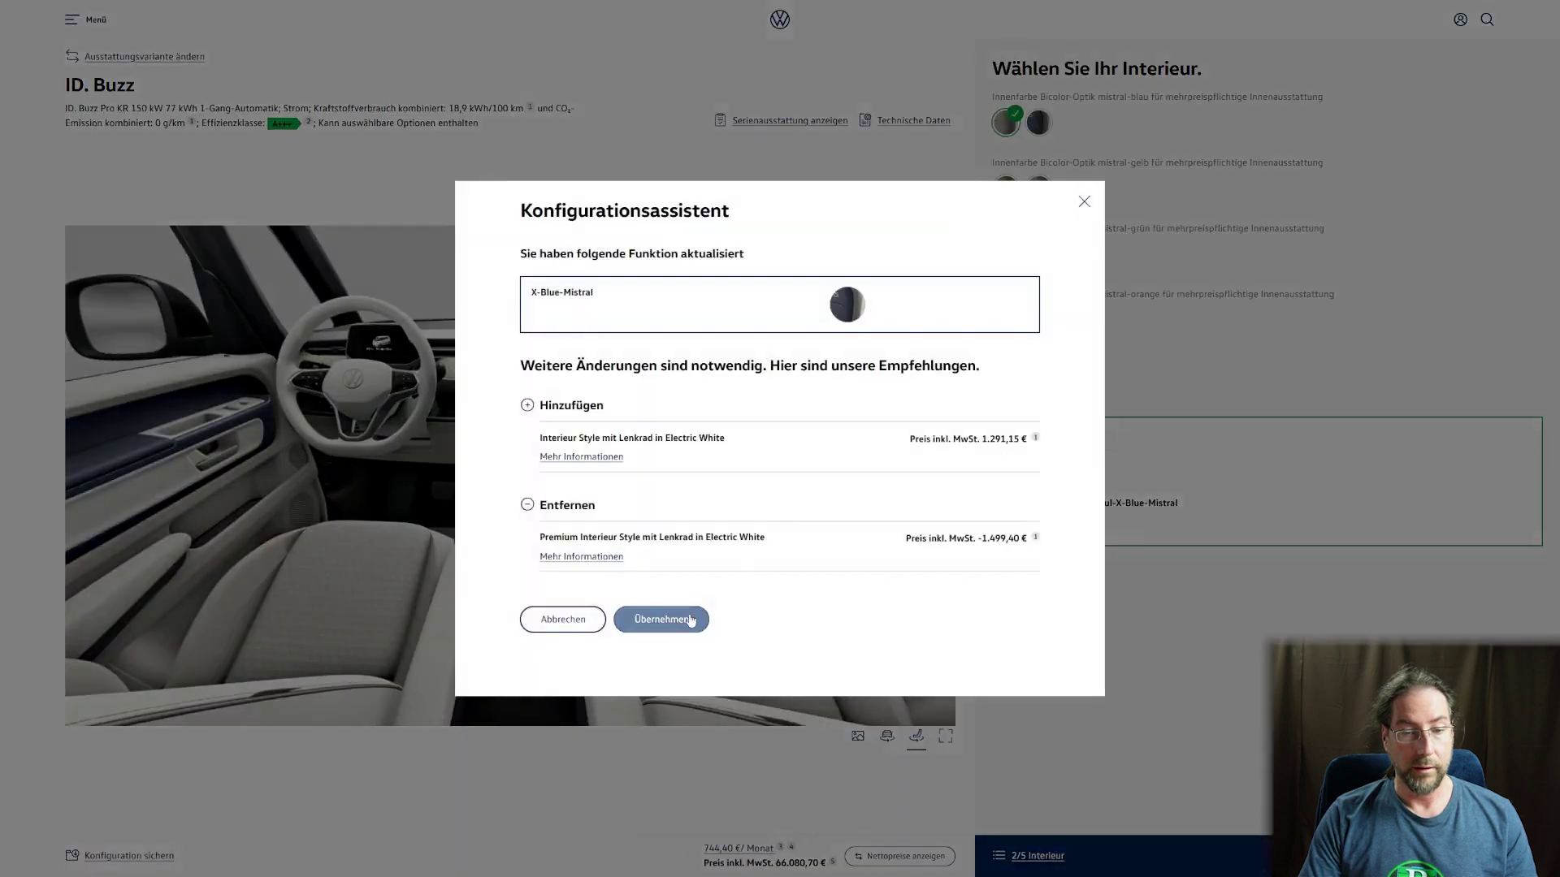
left_click(689, 615)
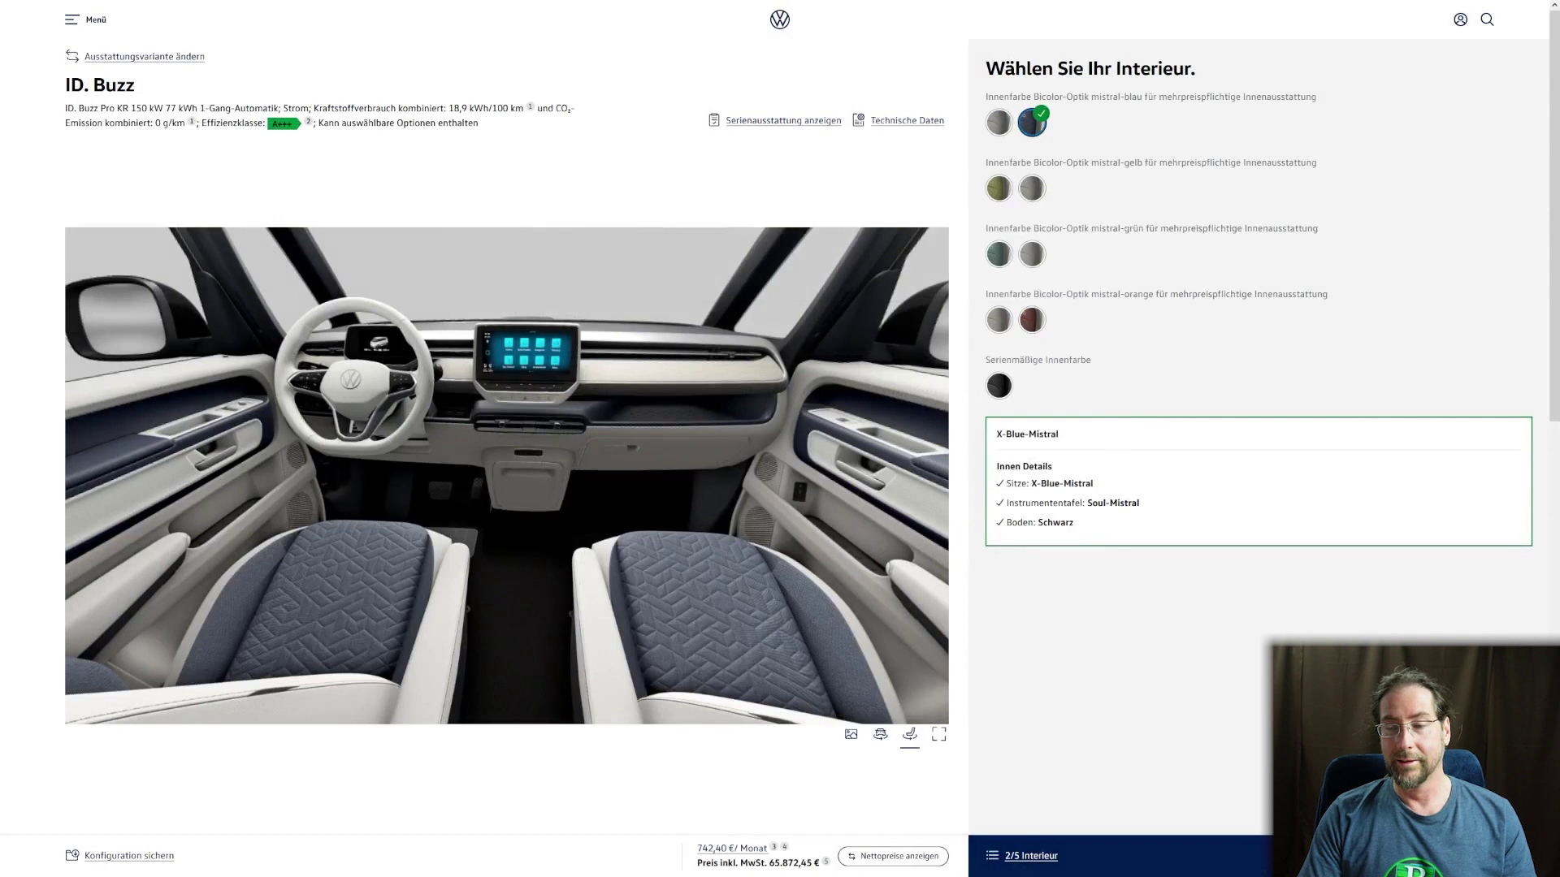
scroll(1300, 614, "down", 3)
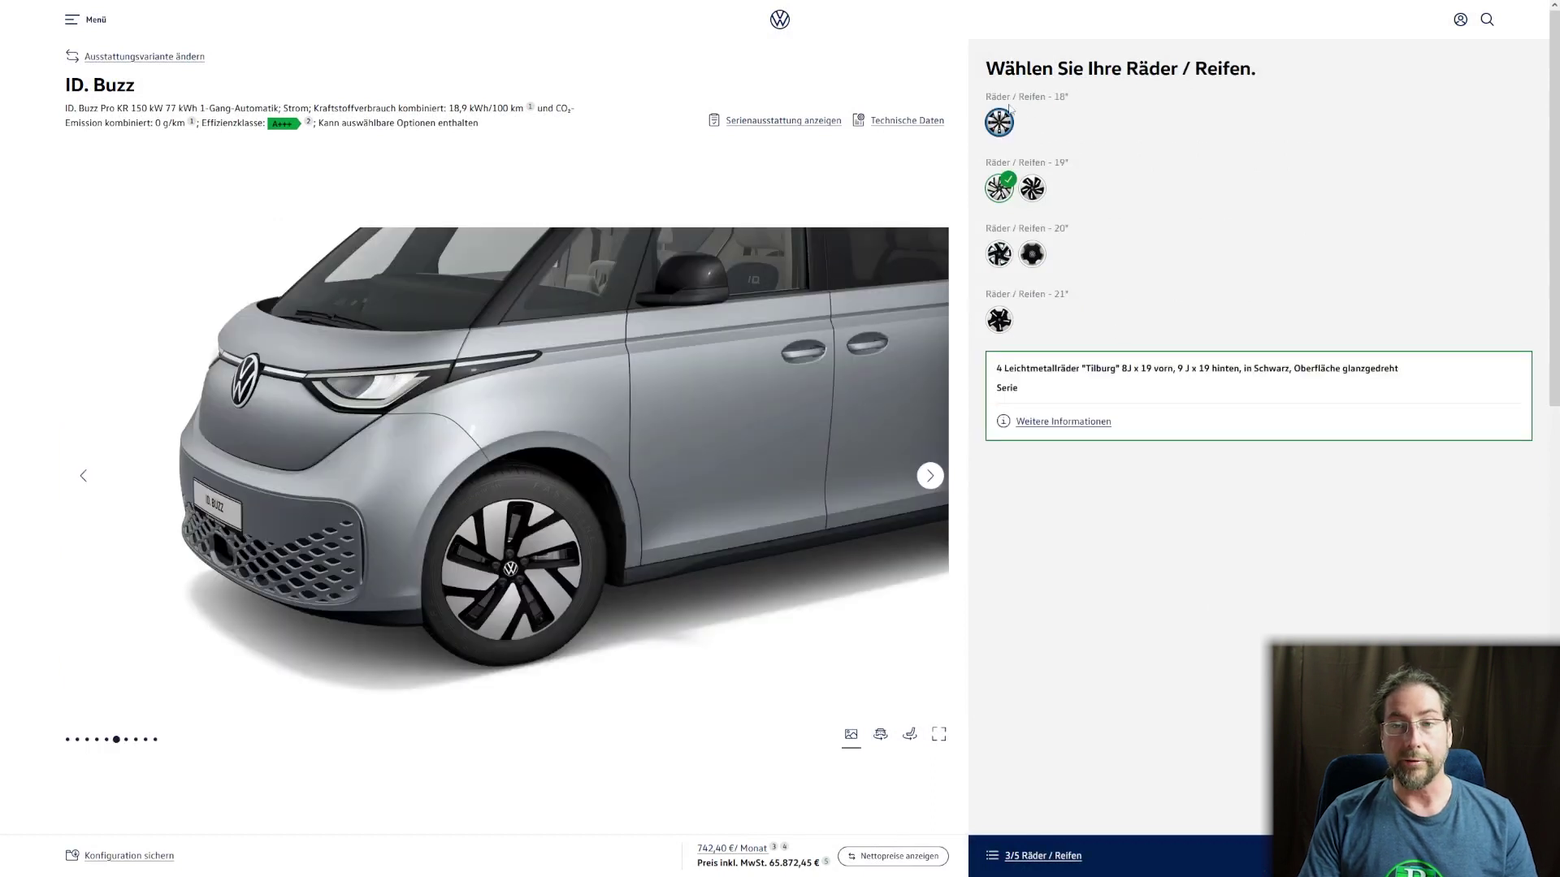
Compare the 18-inch steel wheels with the 19-inch Tilburg and Venlo alloys
left_click(1002, 120)
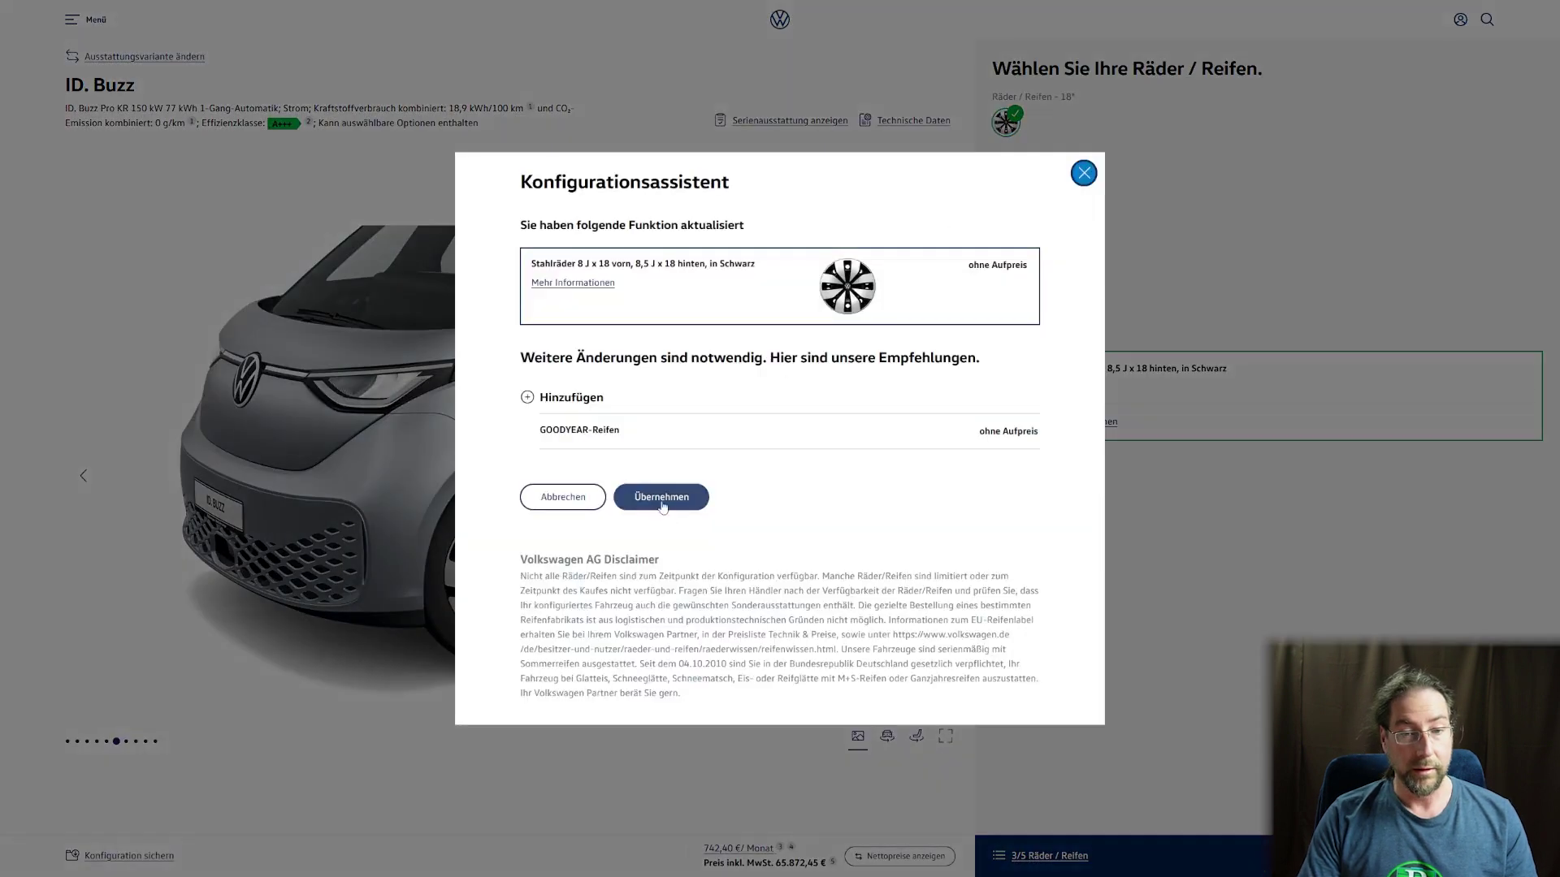
left_click(661, 499)
left_click(1011, 189)
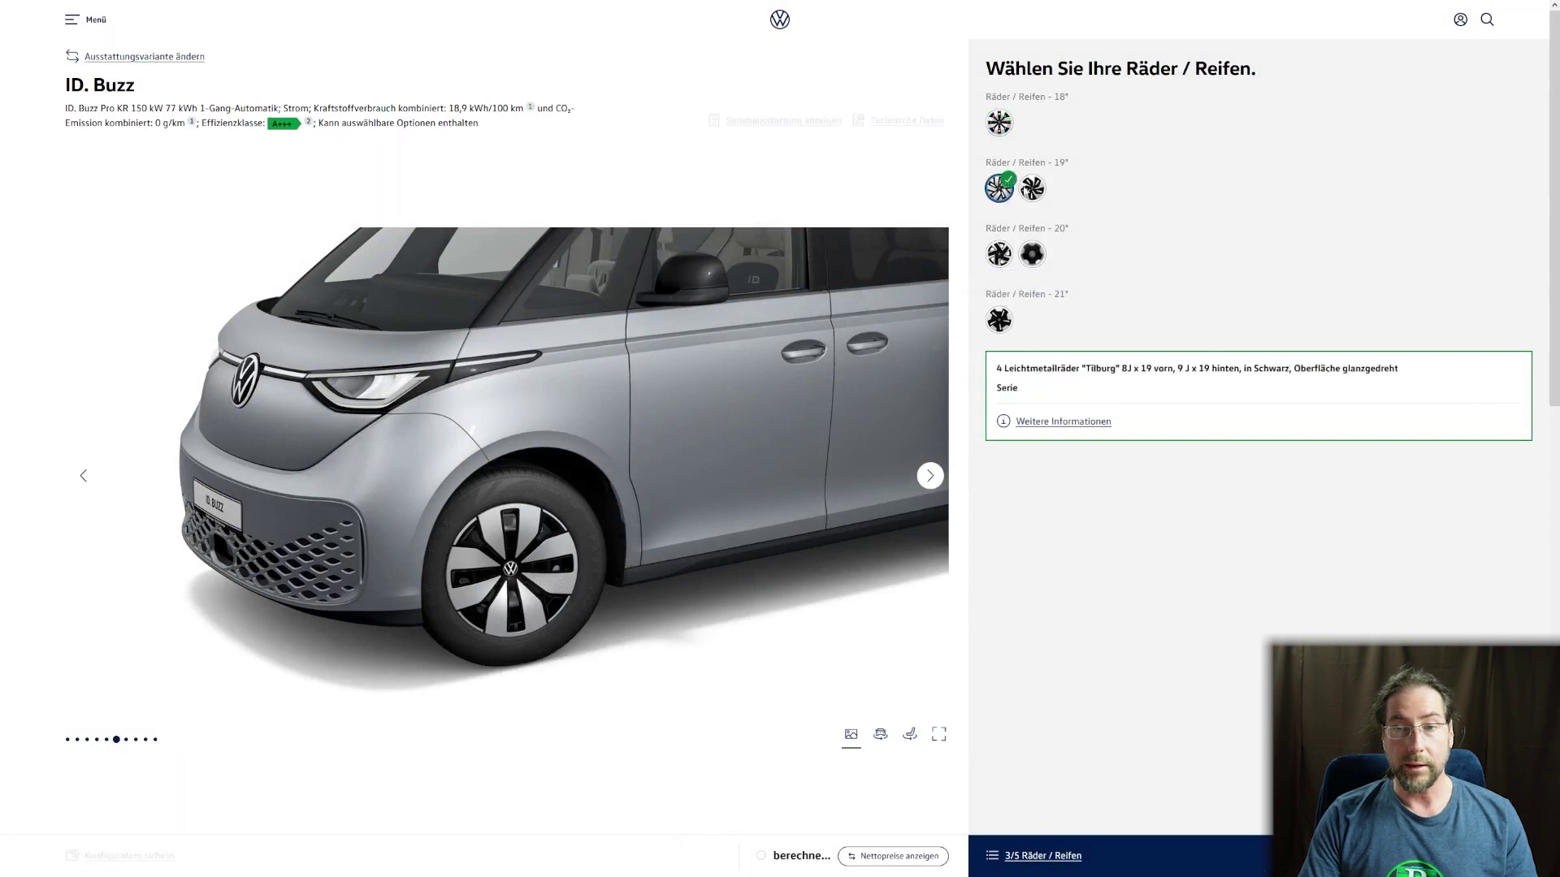
left_click(662, 498)
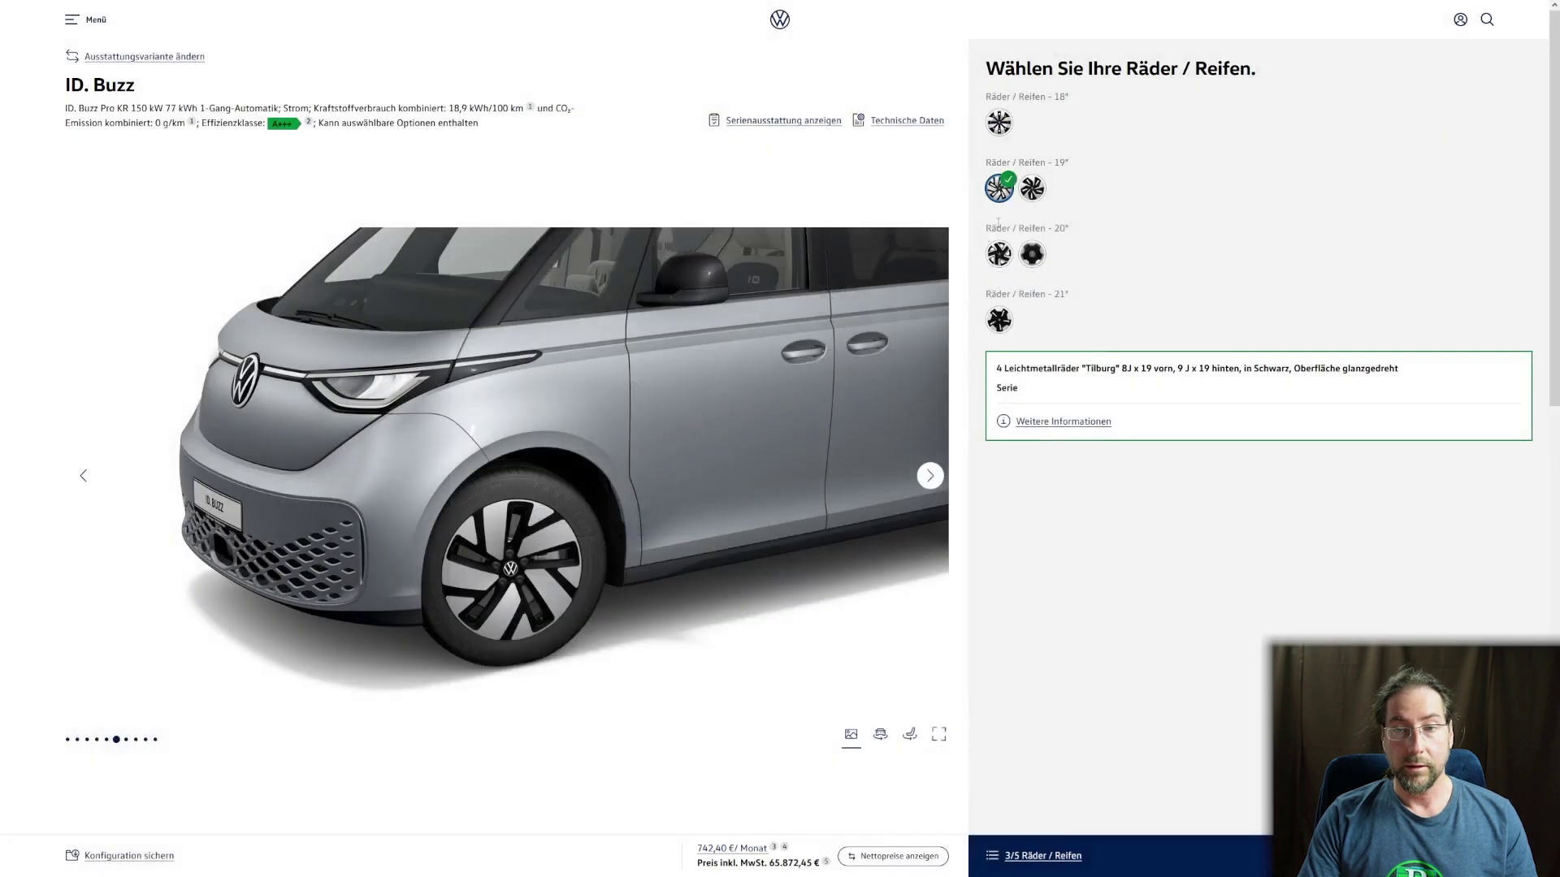
left_click(1032, 189)
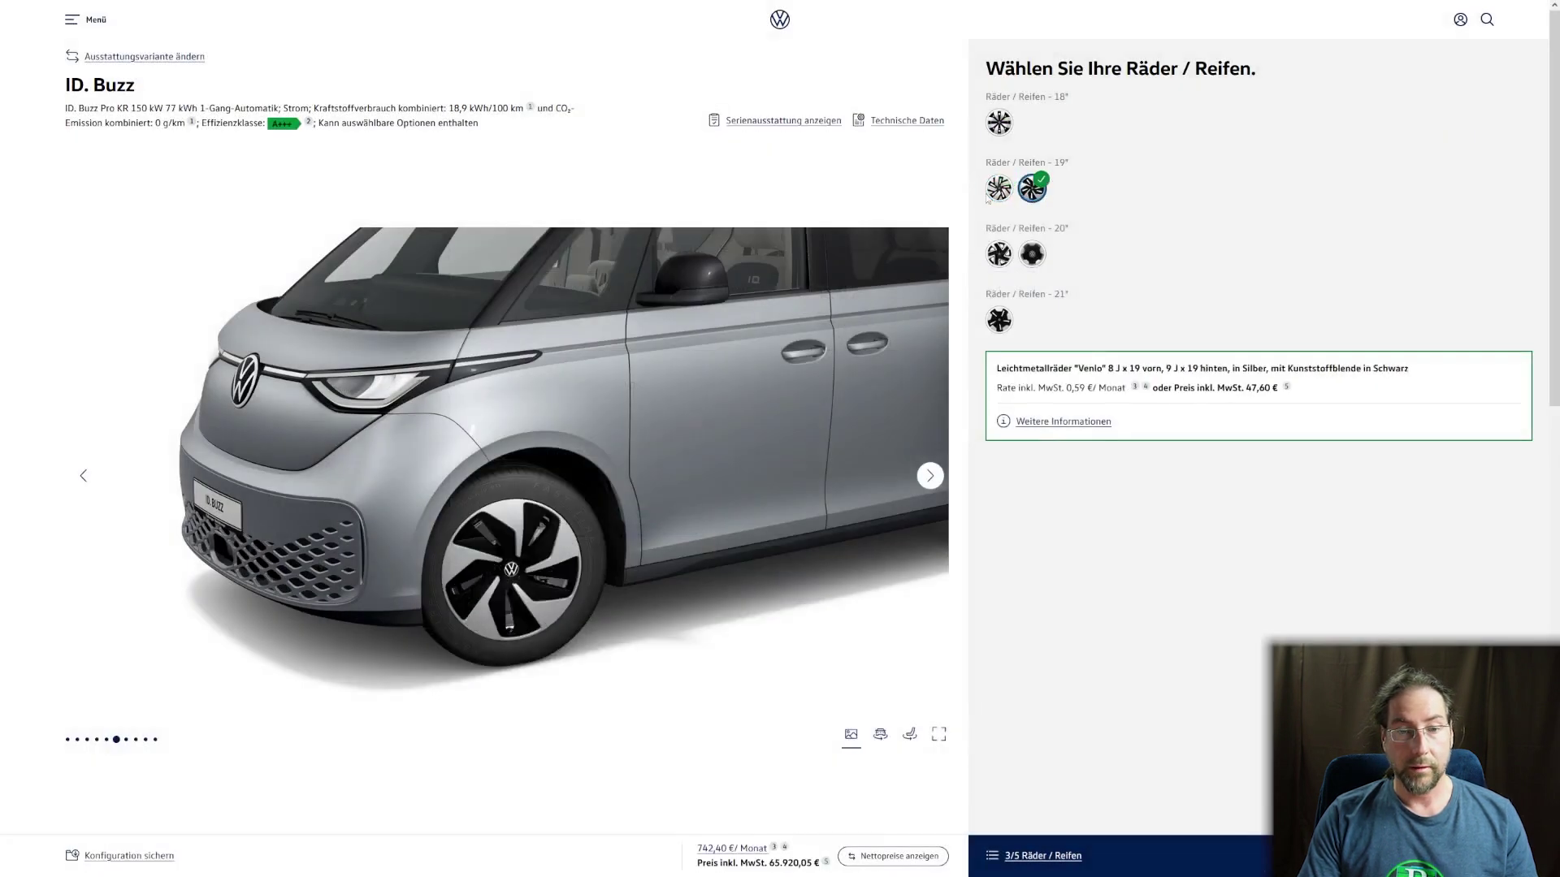
left_click(998, 190)
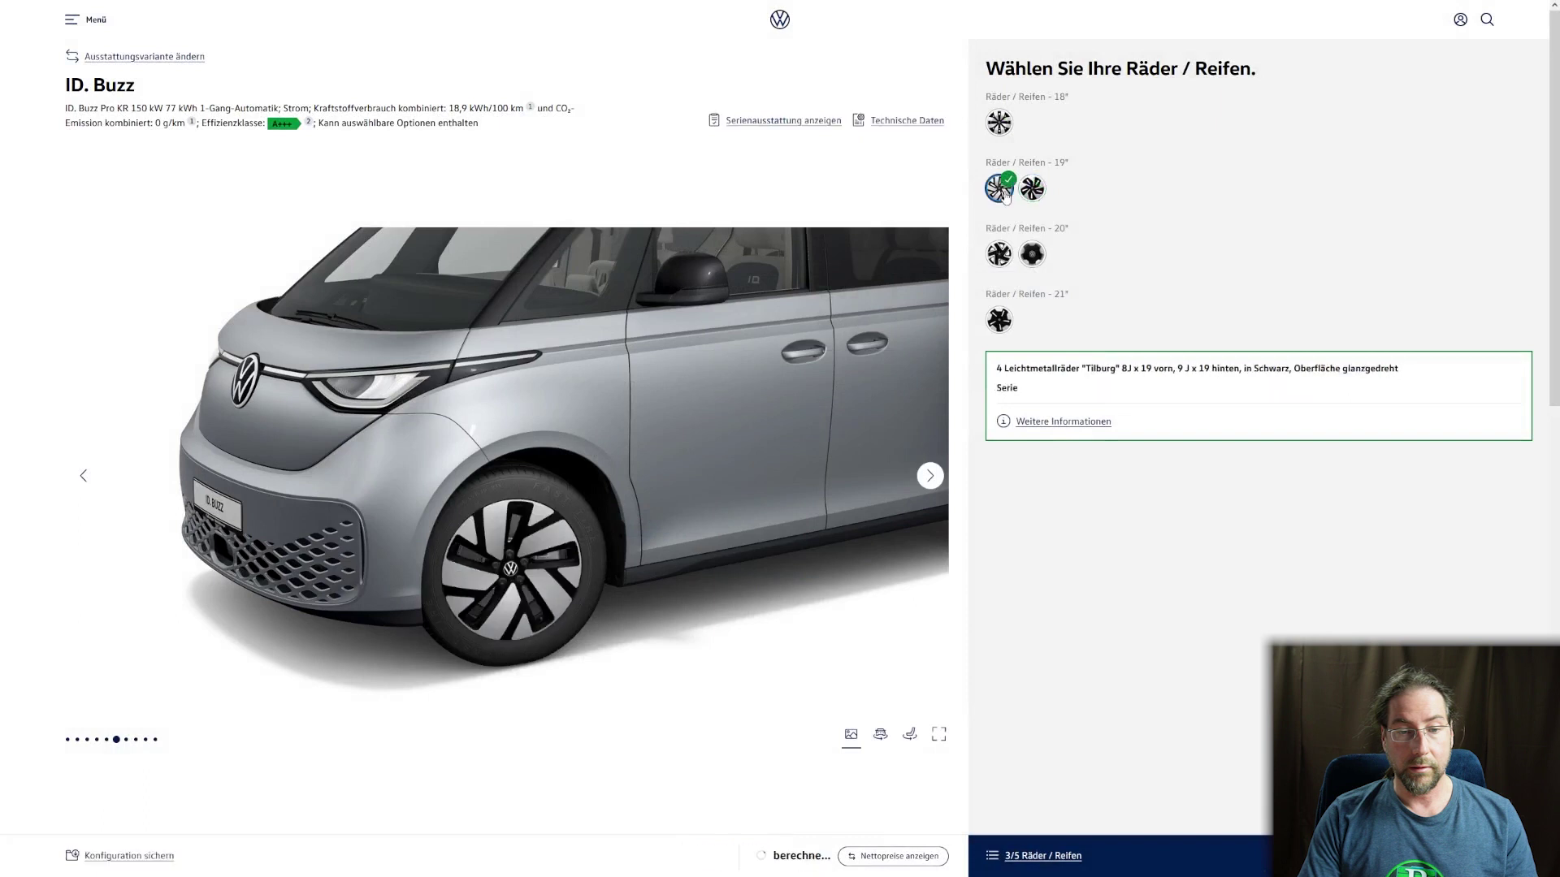
Try the 20-inch Stockton and 21-inch Bromberg wheels, cancelling Bromberg to keep 19-inch Venlo
left_click(1000, 254)
left_click(1030, 255)
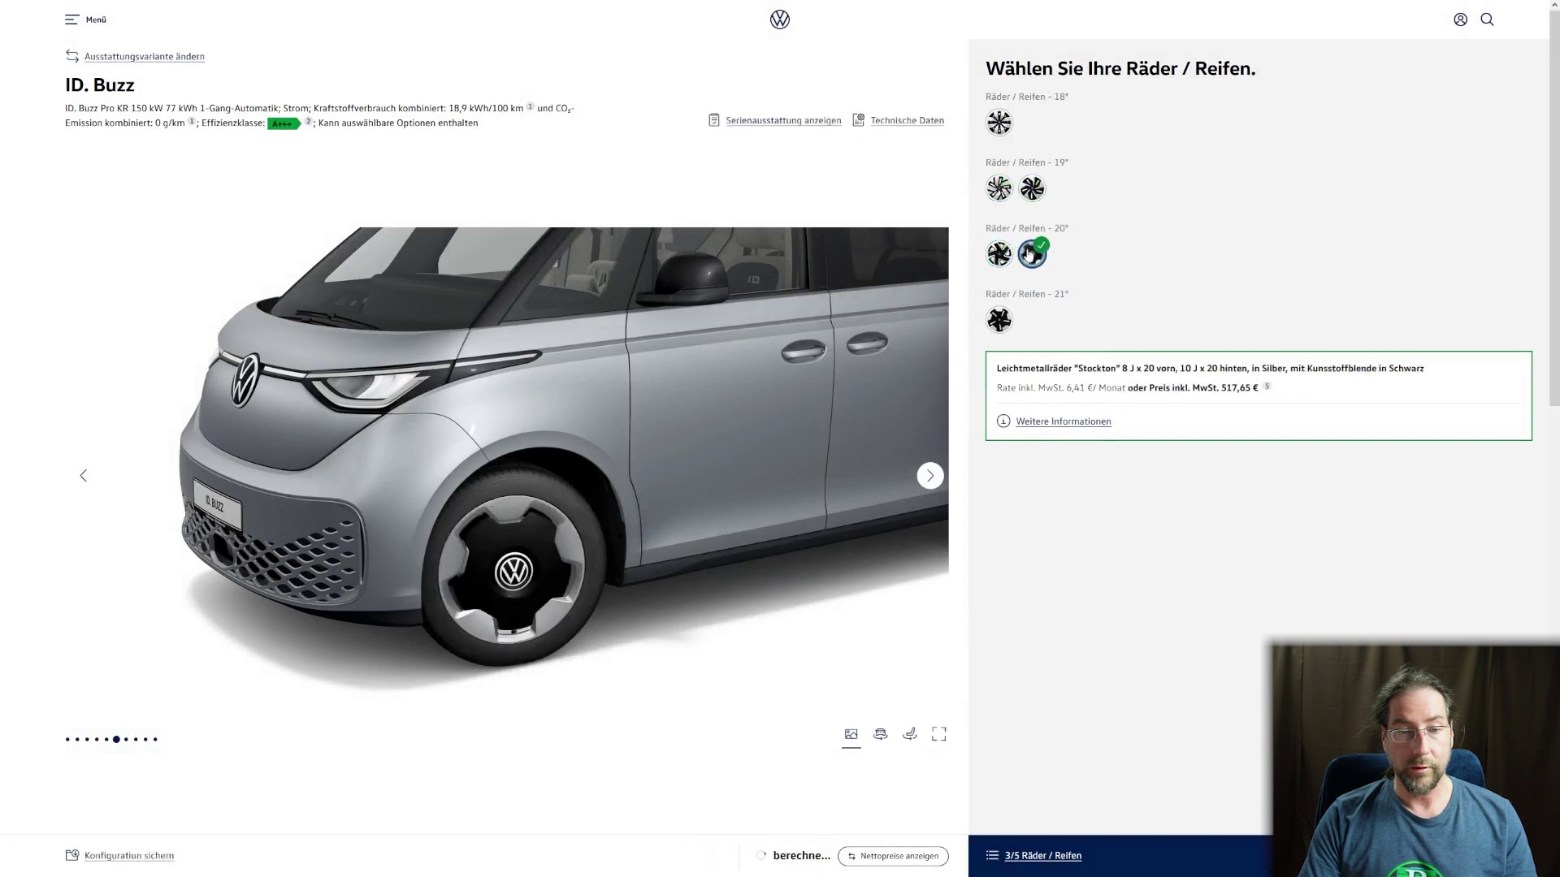
left_click(998, 319)
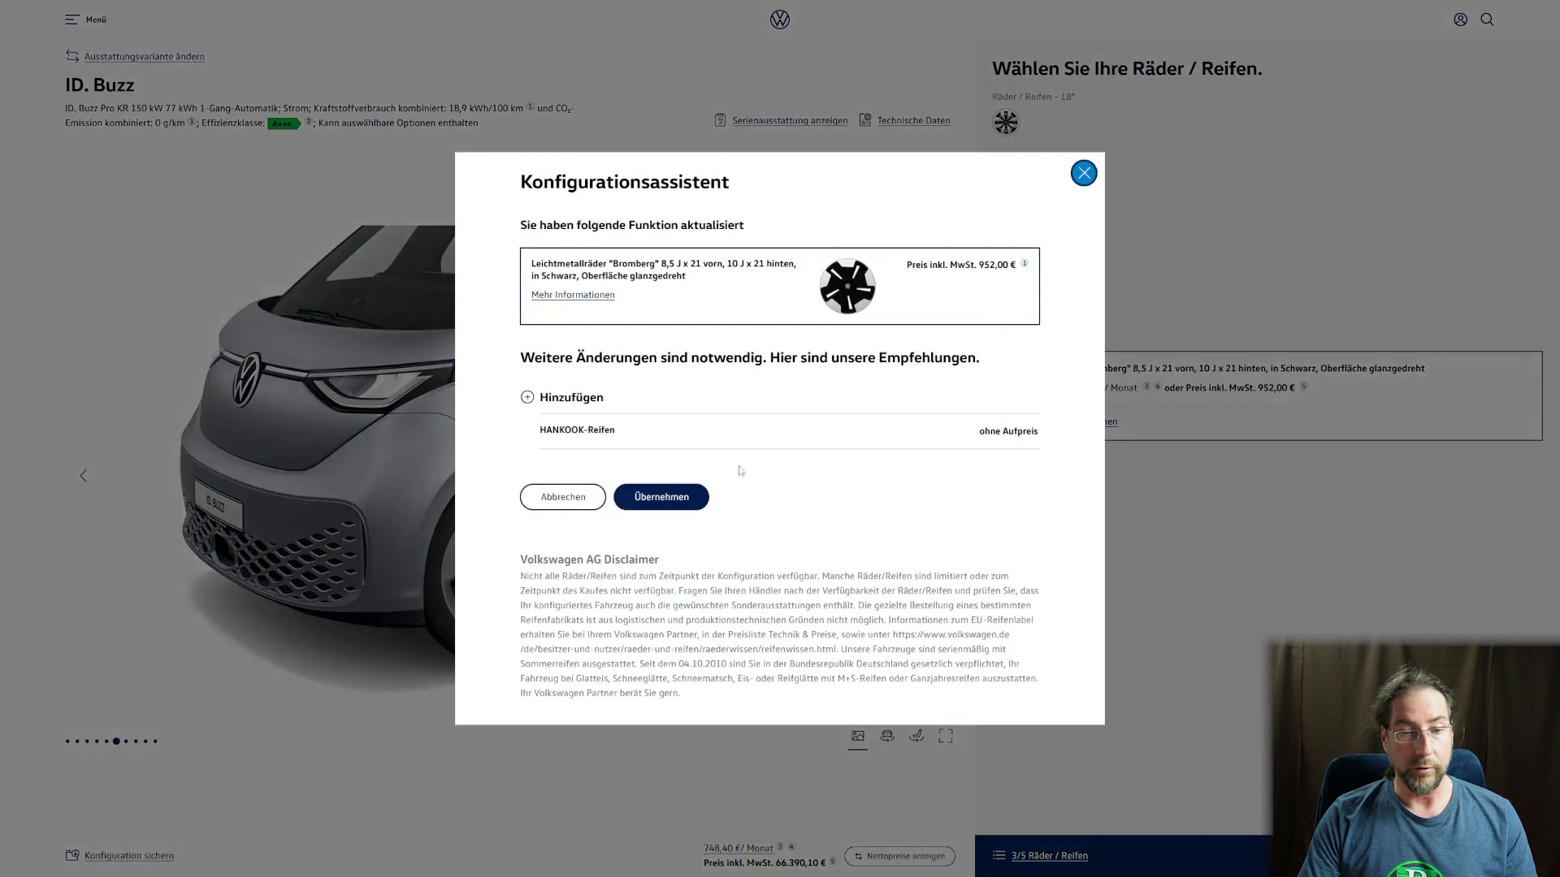
left_click(662, 497)
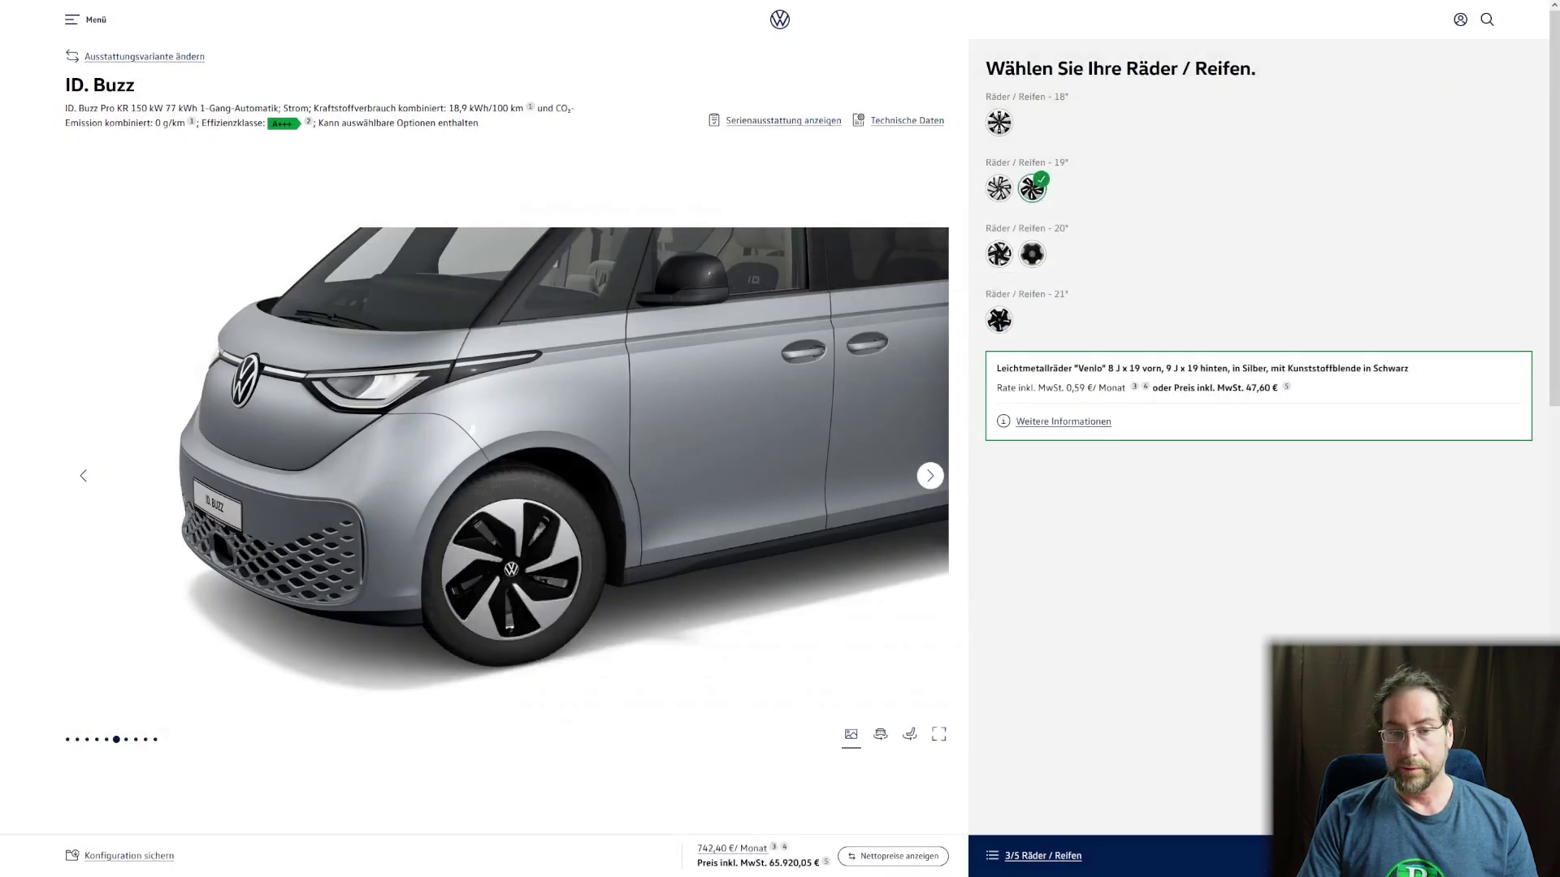
scroll(973, 329, "down", 3)
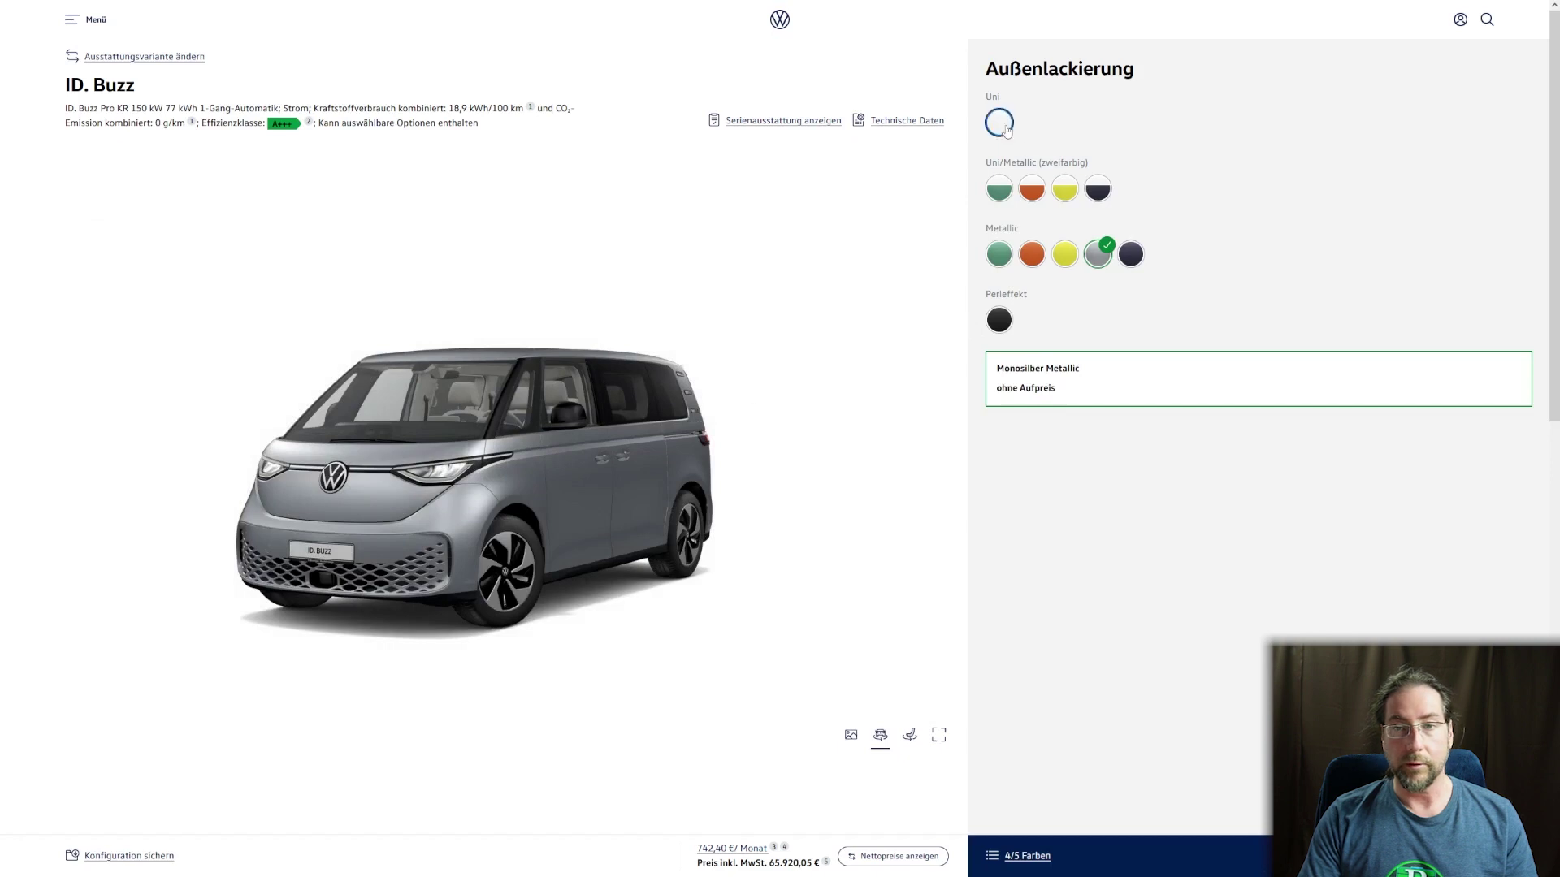
Try Candy-Weiß and the white two-tones with Bay Leaf Green, Energetic Orange, Limonengelb and Starlight Blue
left_click(1004, 127)
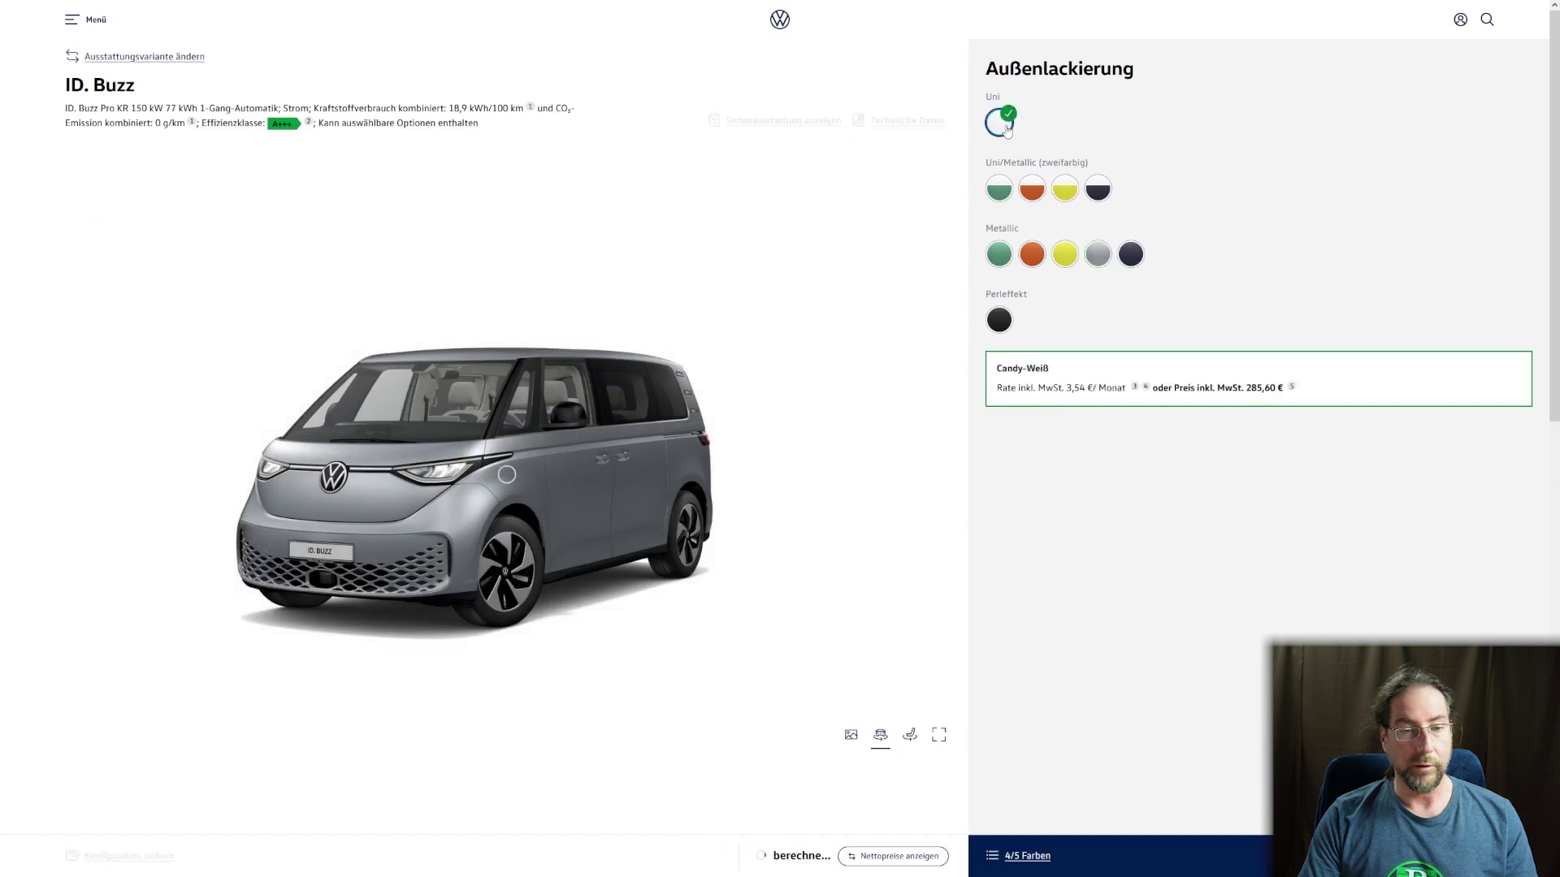
left_click(1000, 189)
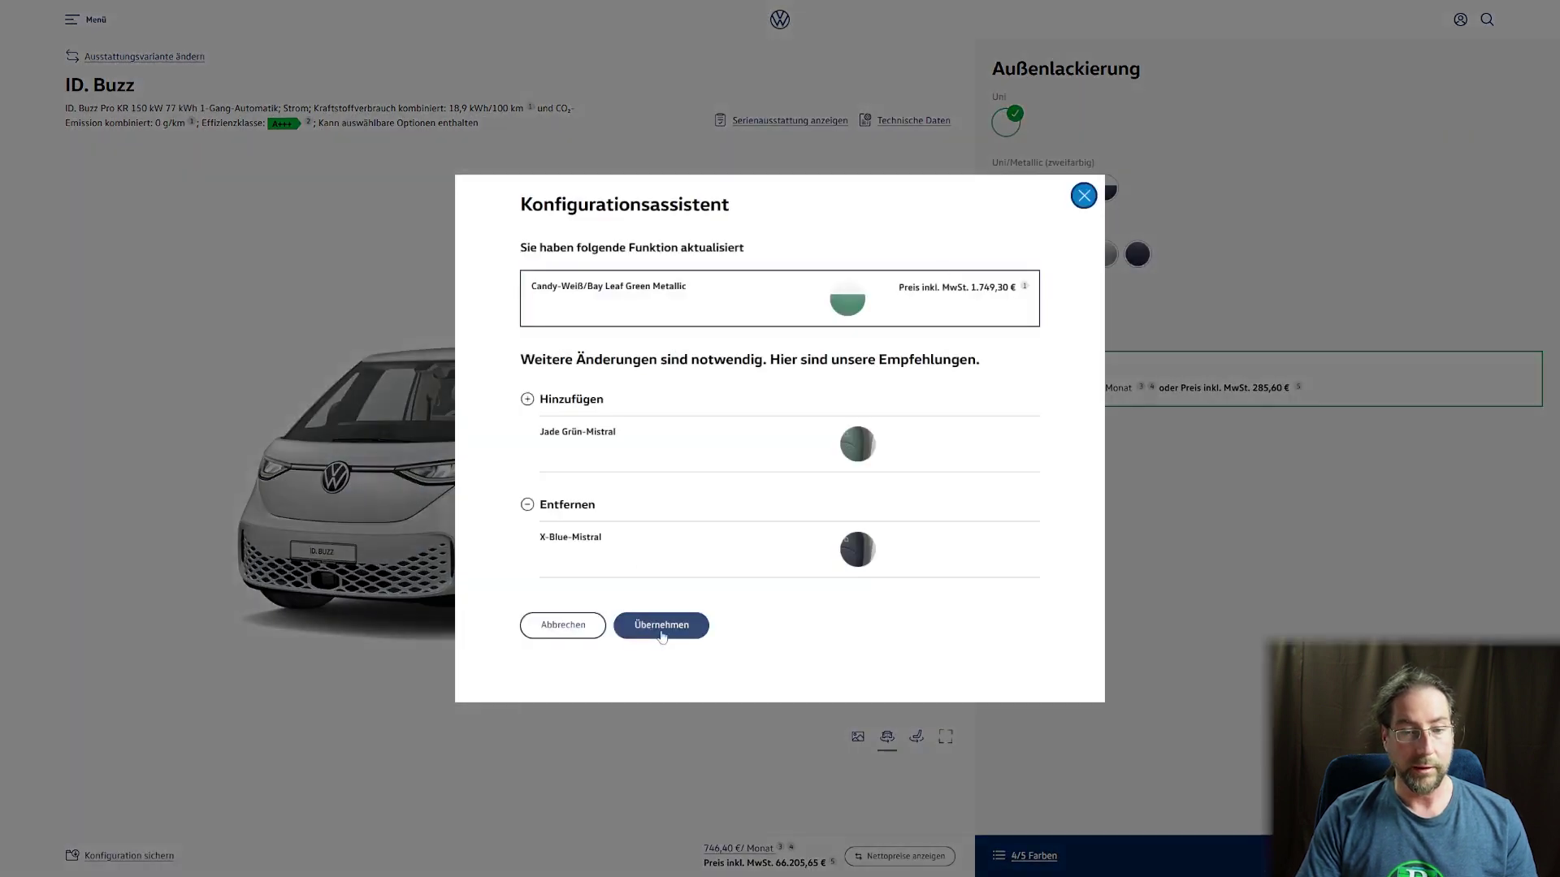
left_click(649, 629)
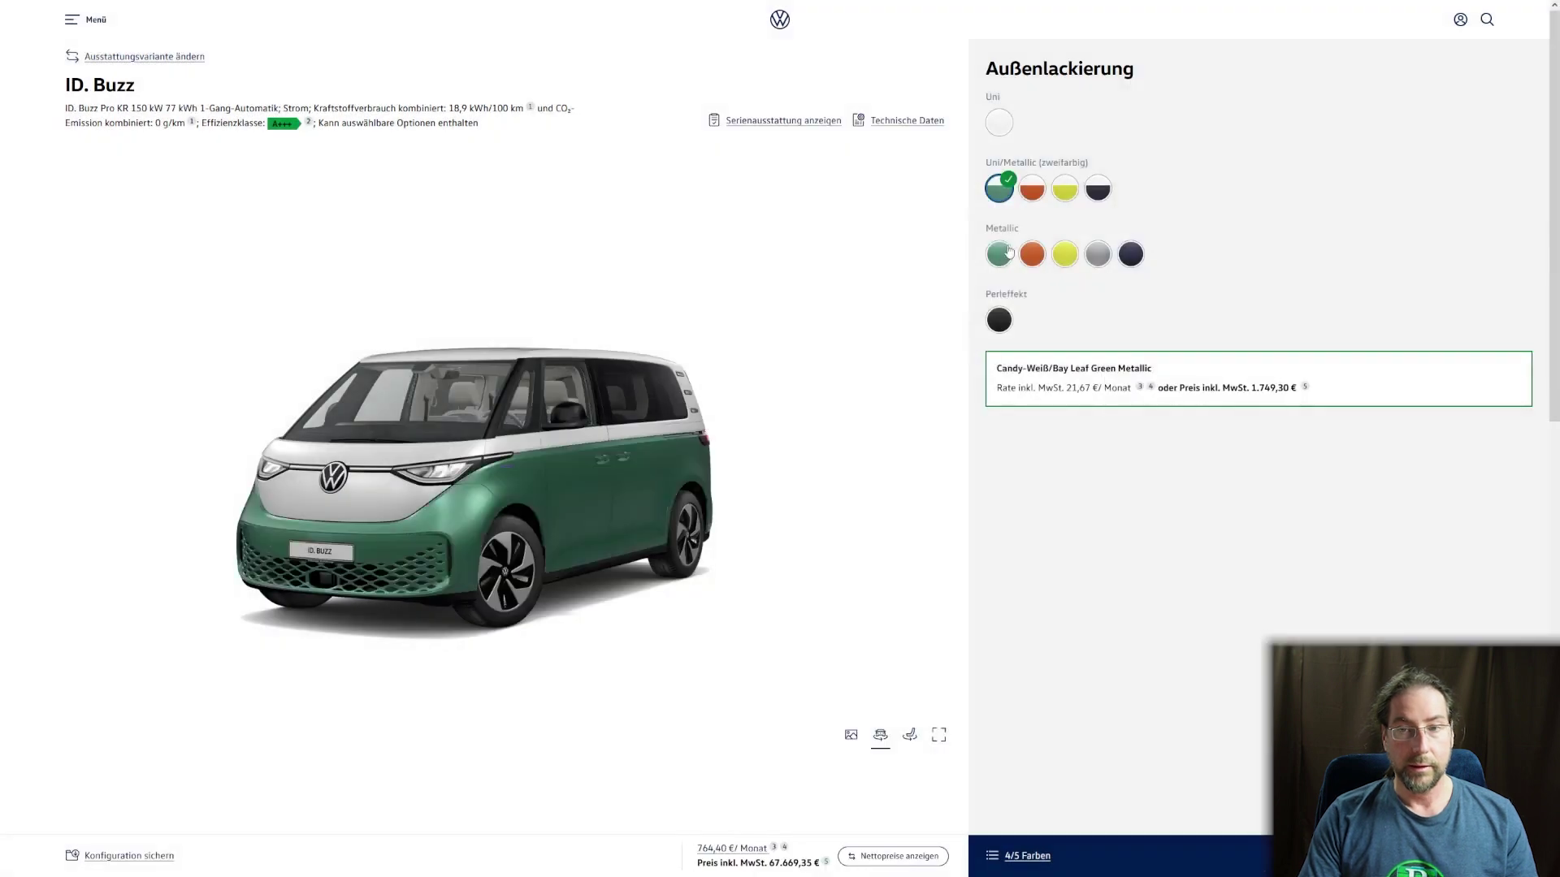
left_click(1032, 188)
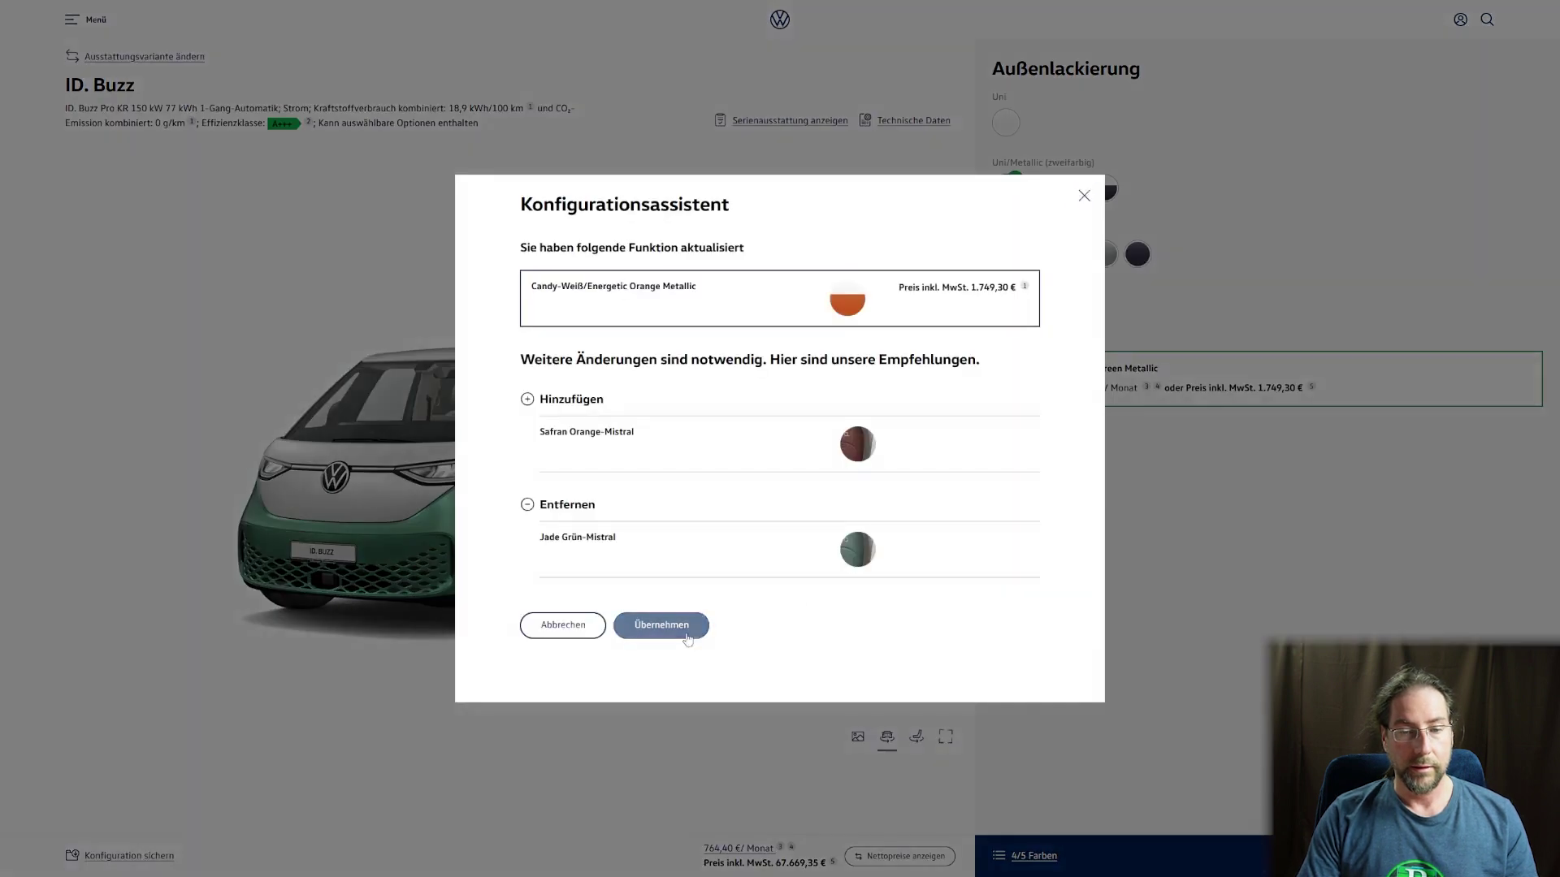
left_click(681, 627)
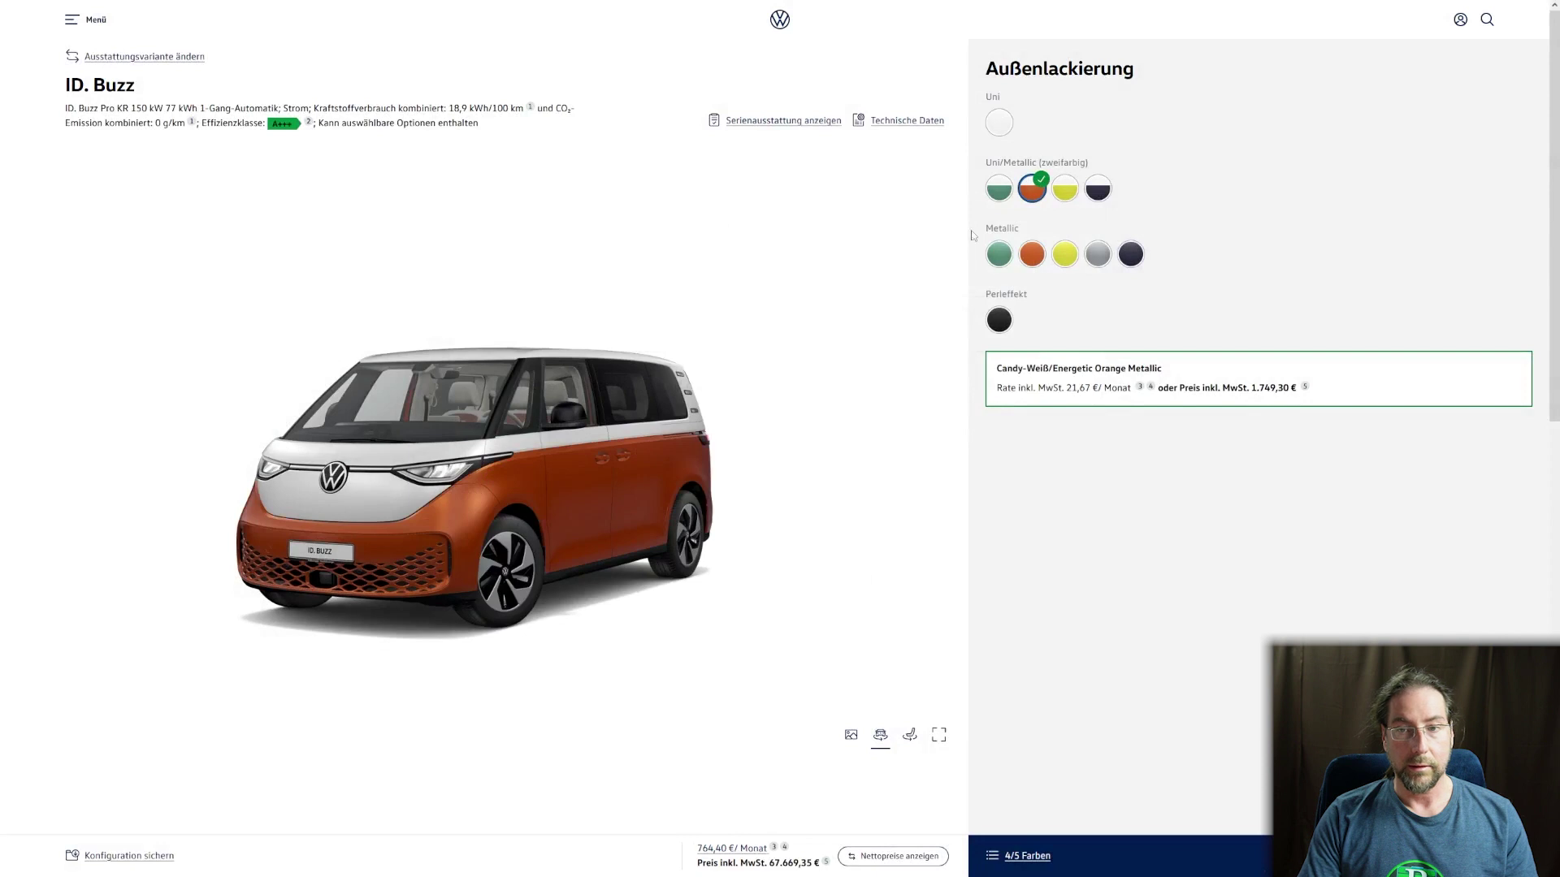
left_click(1066, 198)
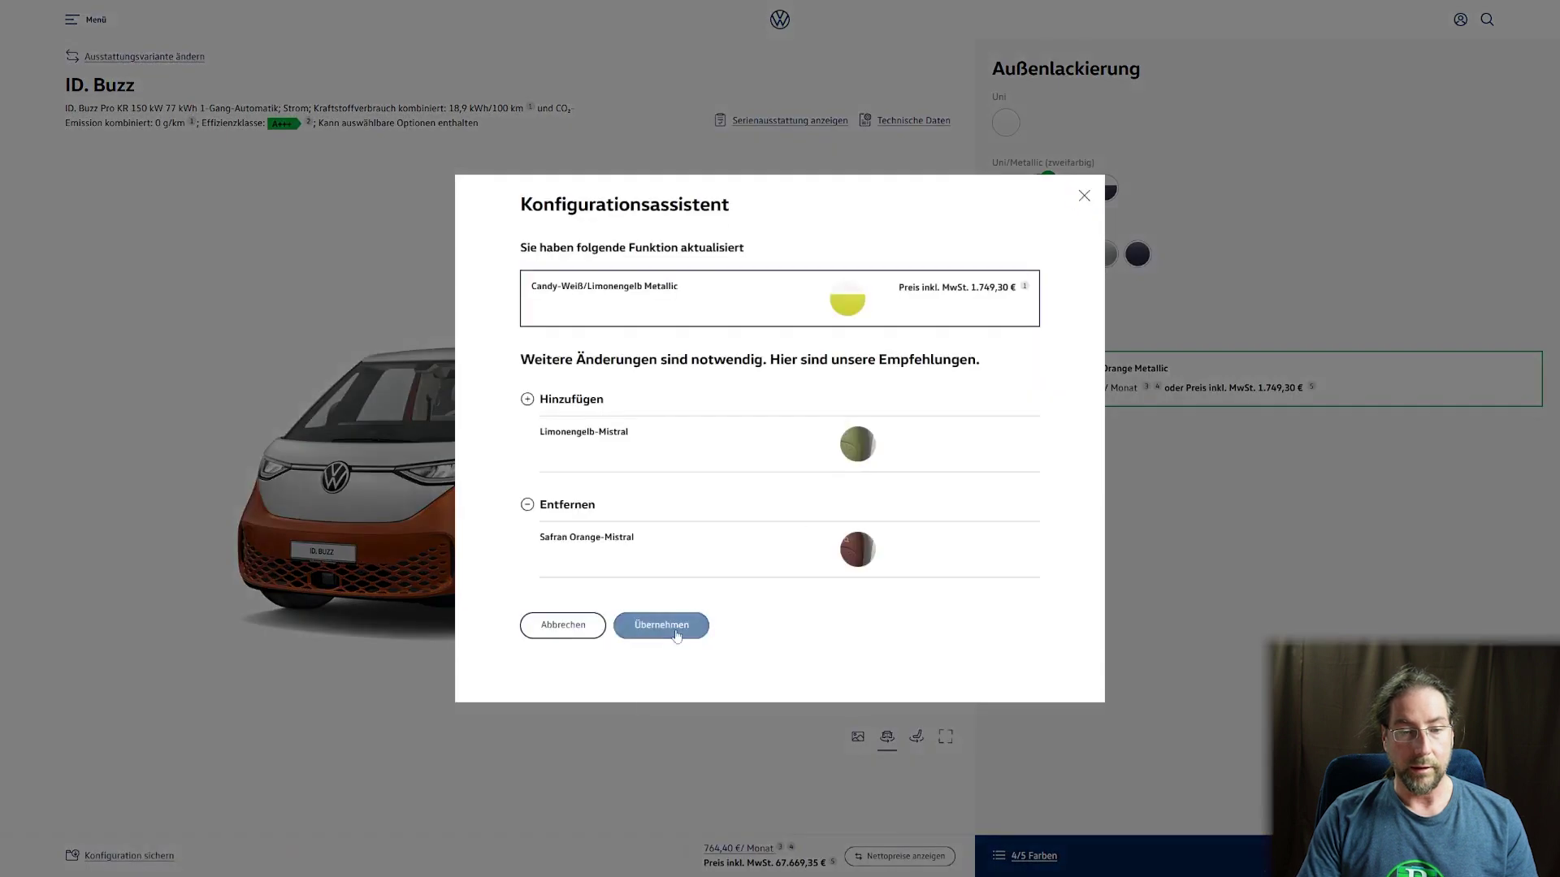
left_click(661, 625)
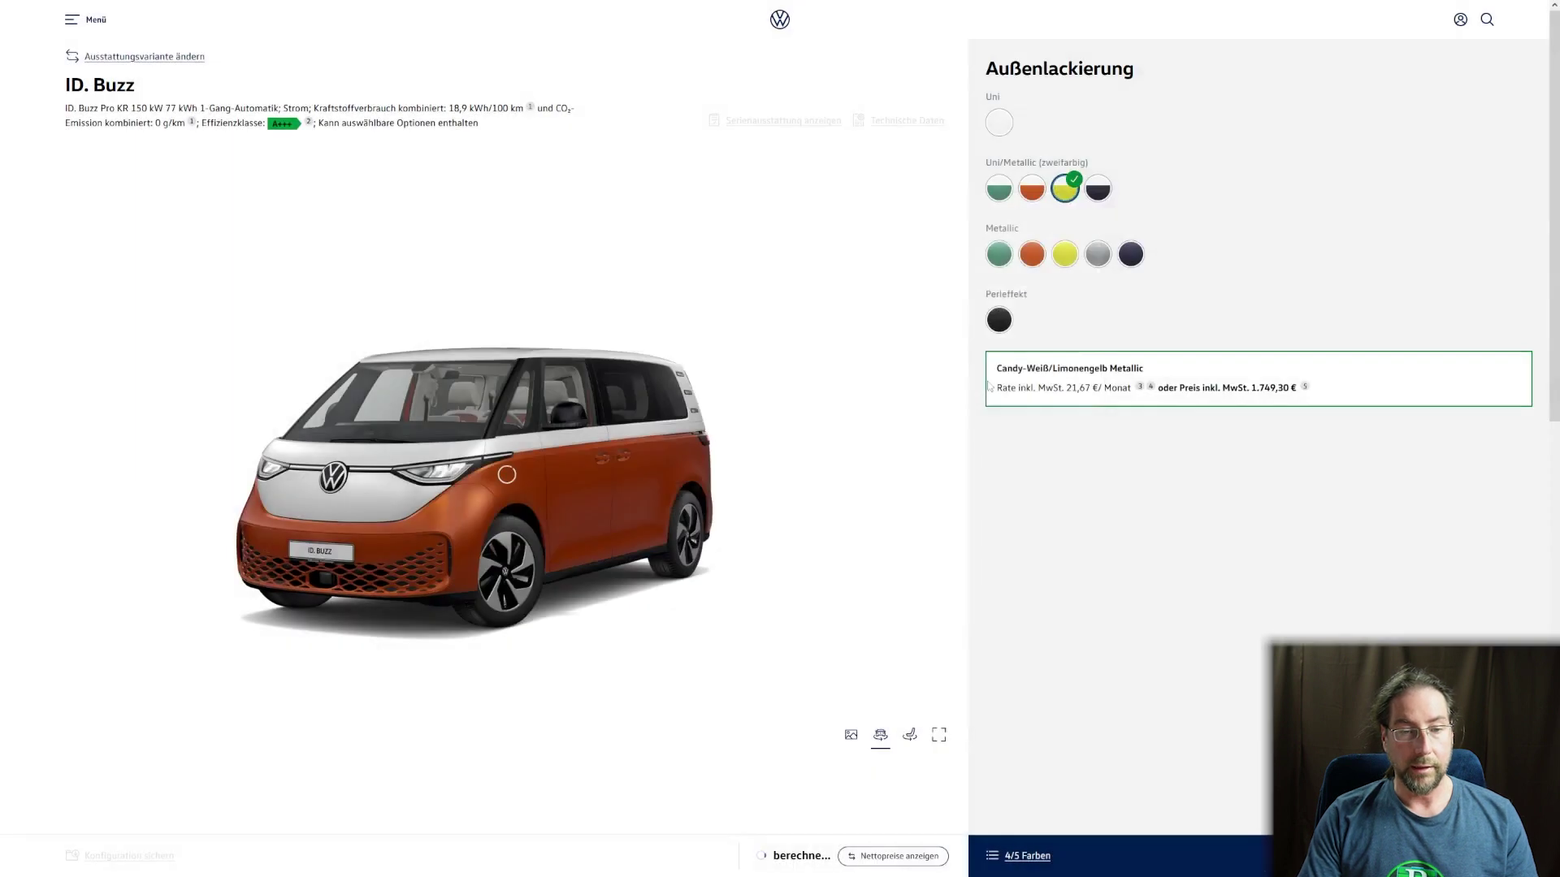
left_click(1098, 188)
left_click(656, 626)
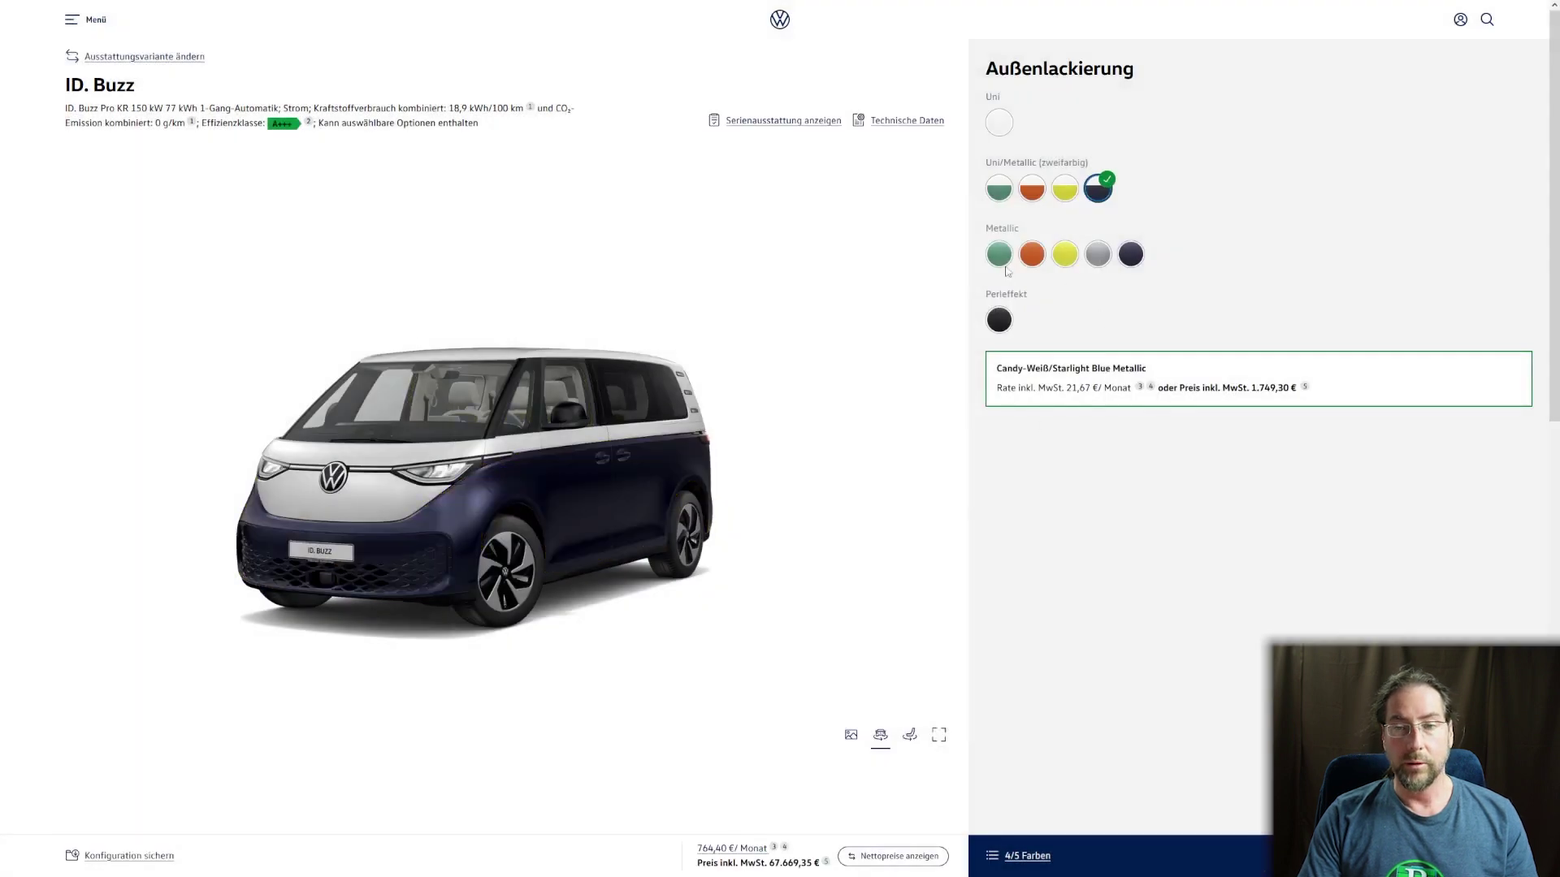
Try the Green, Orange, Limonengelb, Monosilber and Starlight Blue metallics, finishing with Deep Black Perleffekt
left_click(1000, 255)
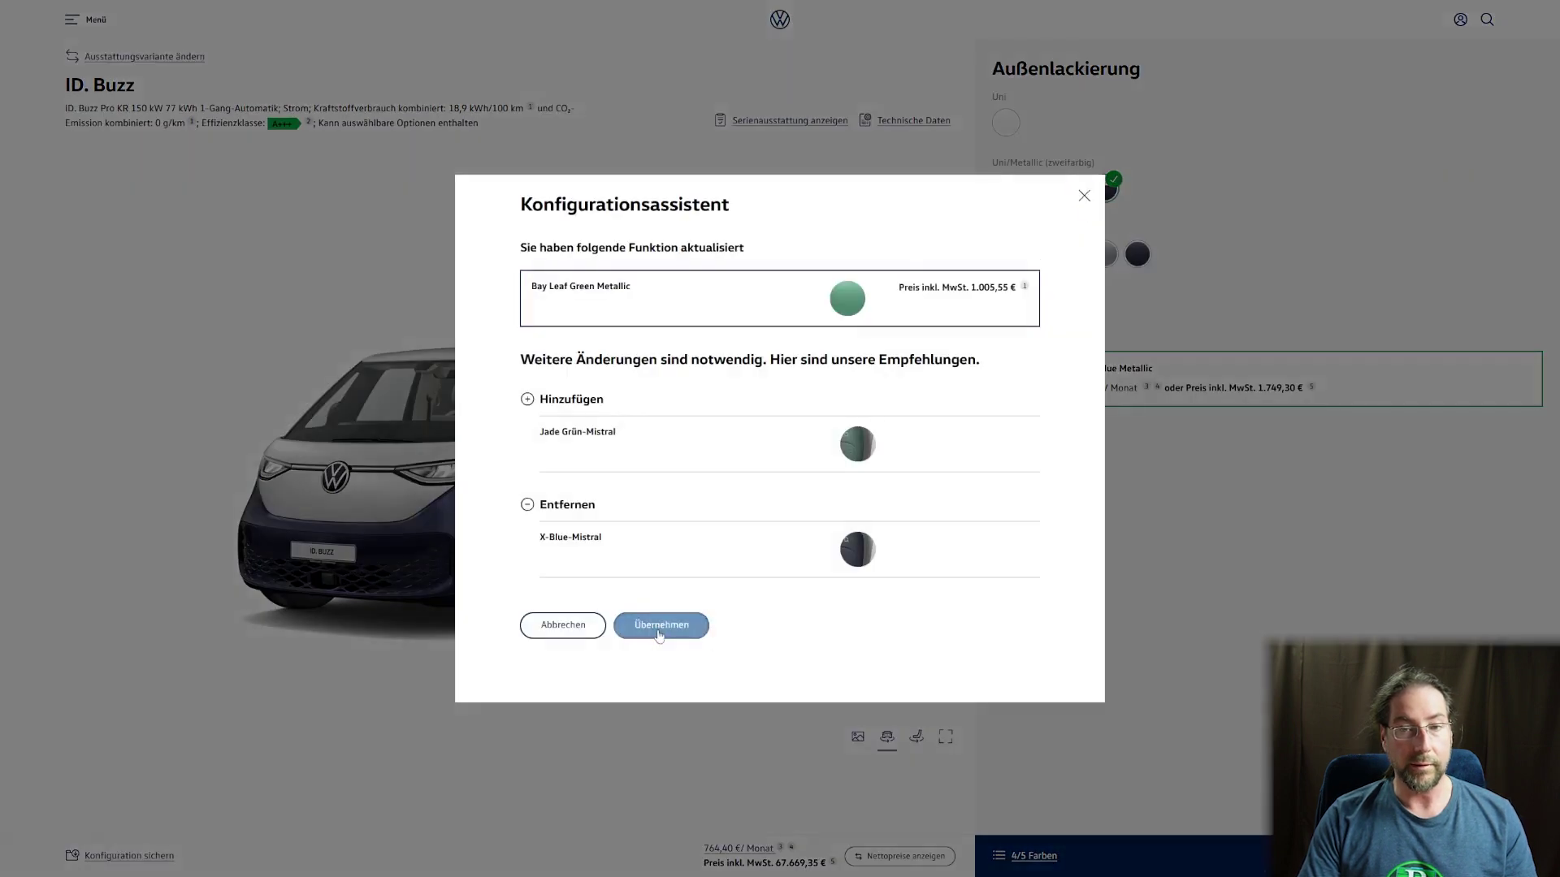
left_click(660, 626)
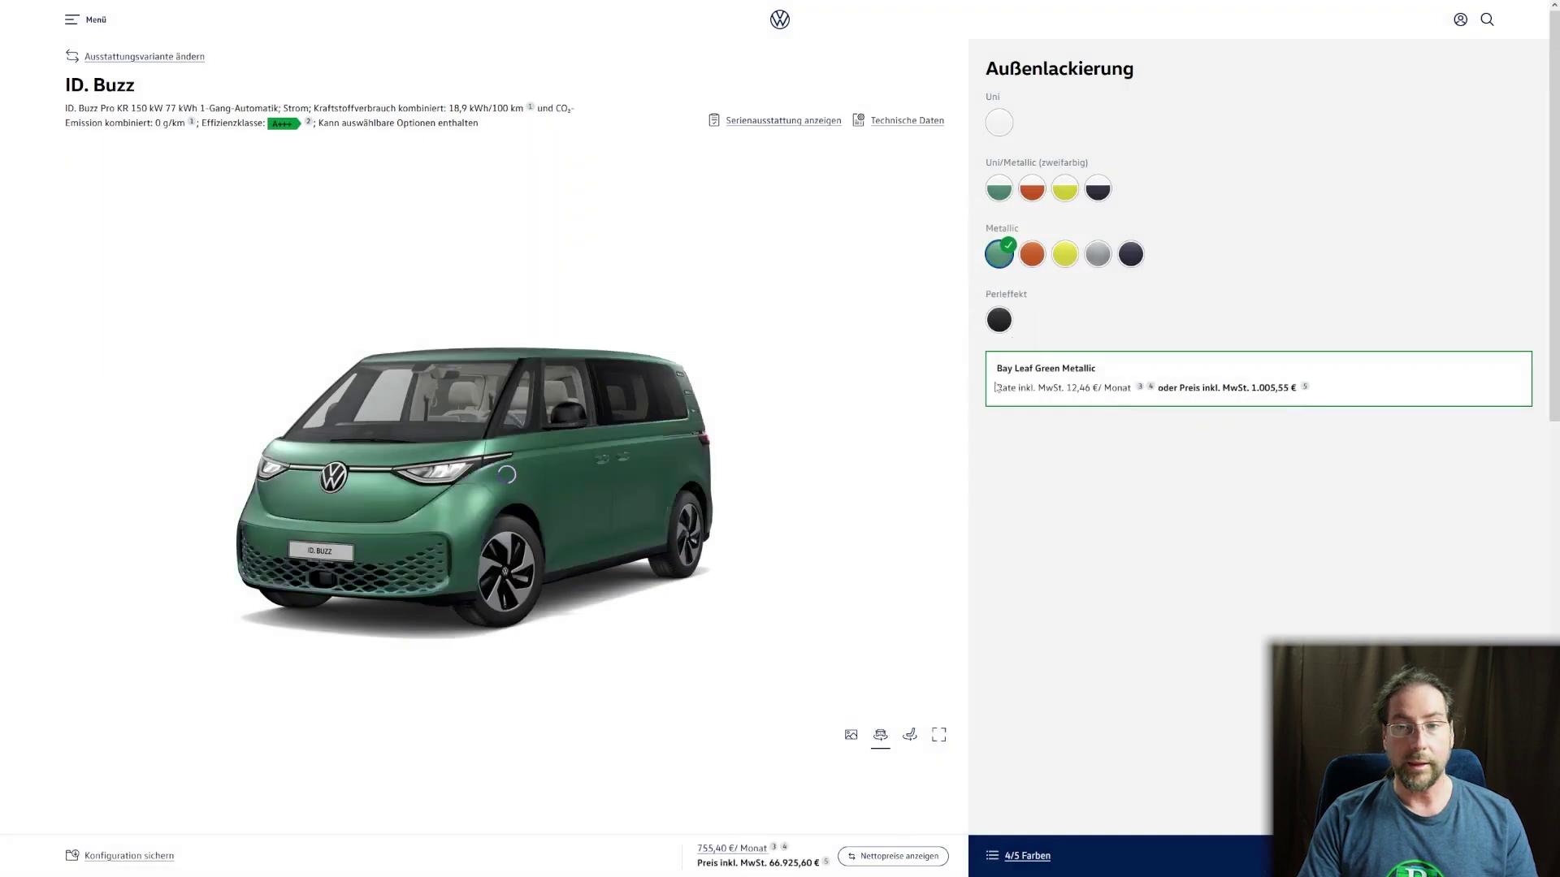
left_click(1032, 255)
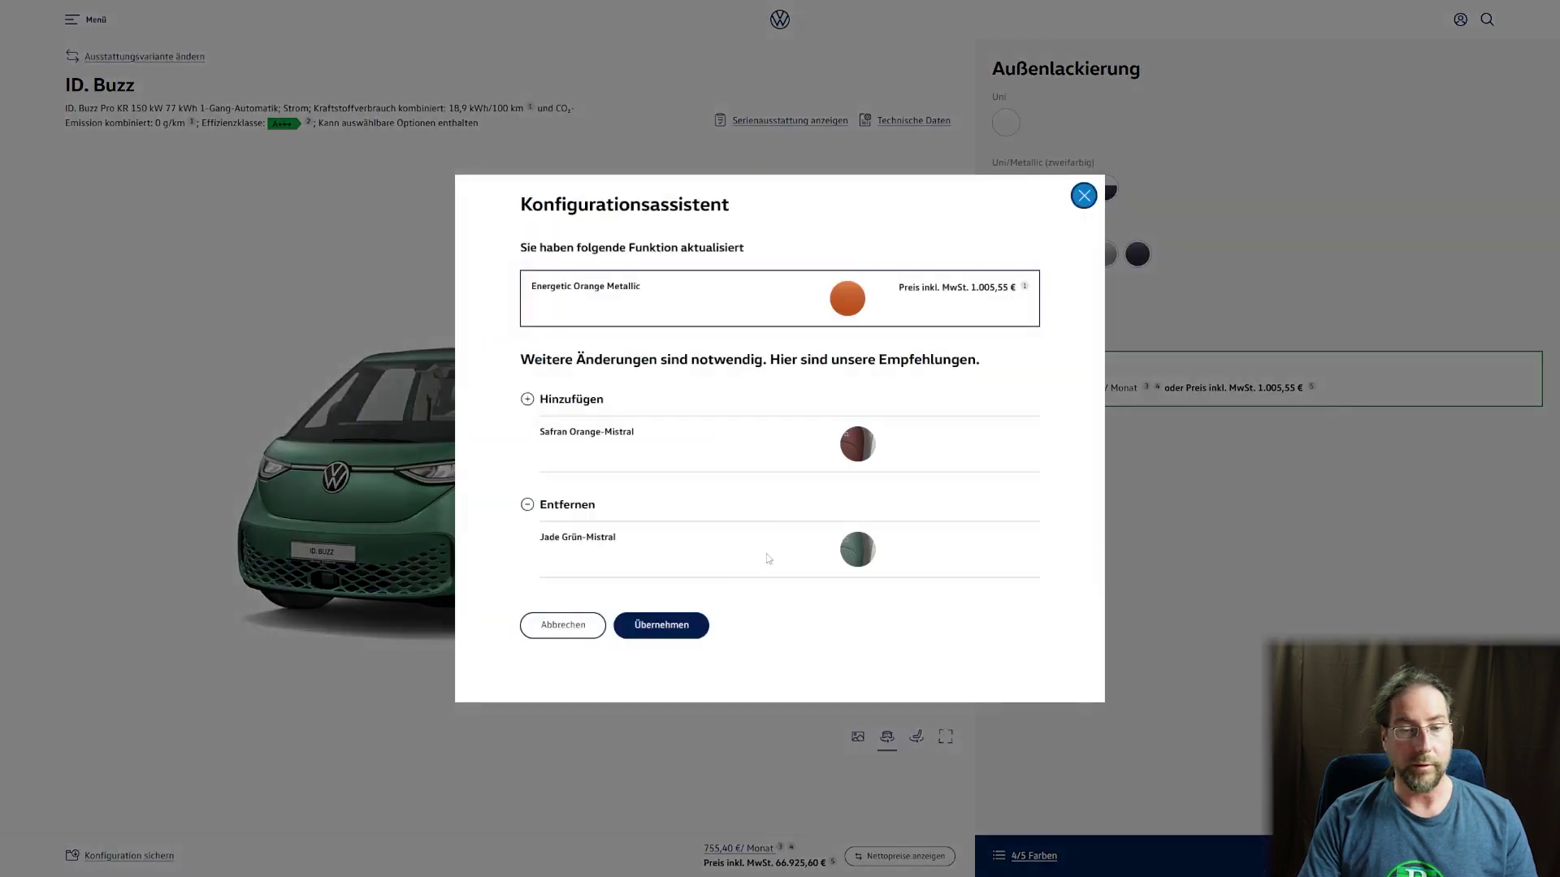
left_click(665, 626)
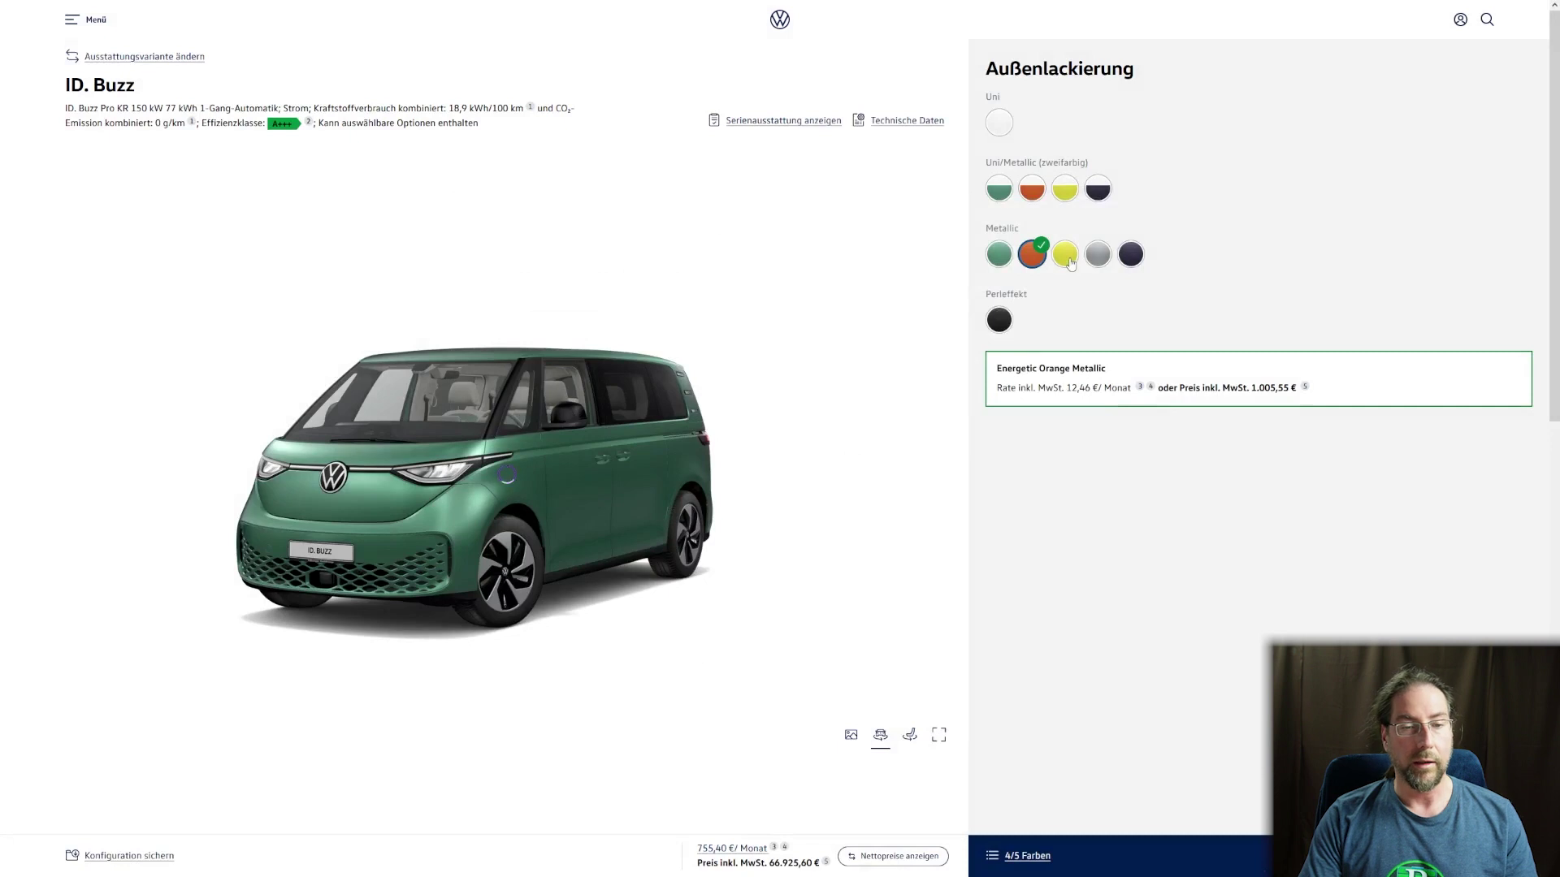
left_click(1067, 258)
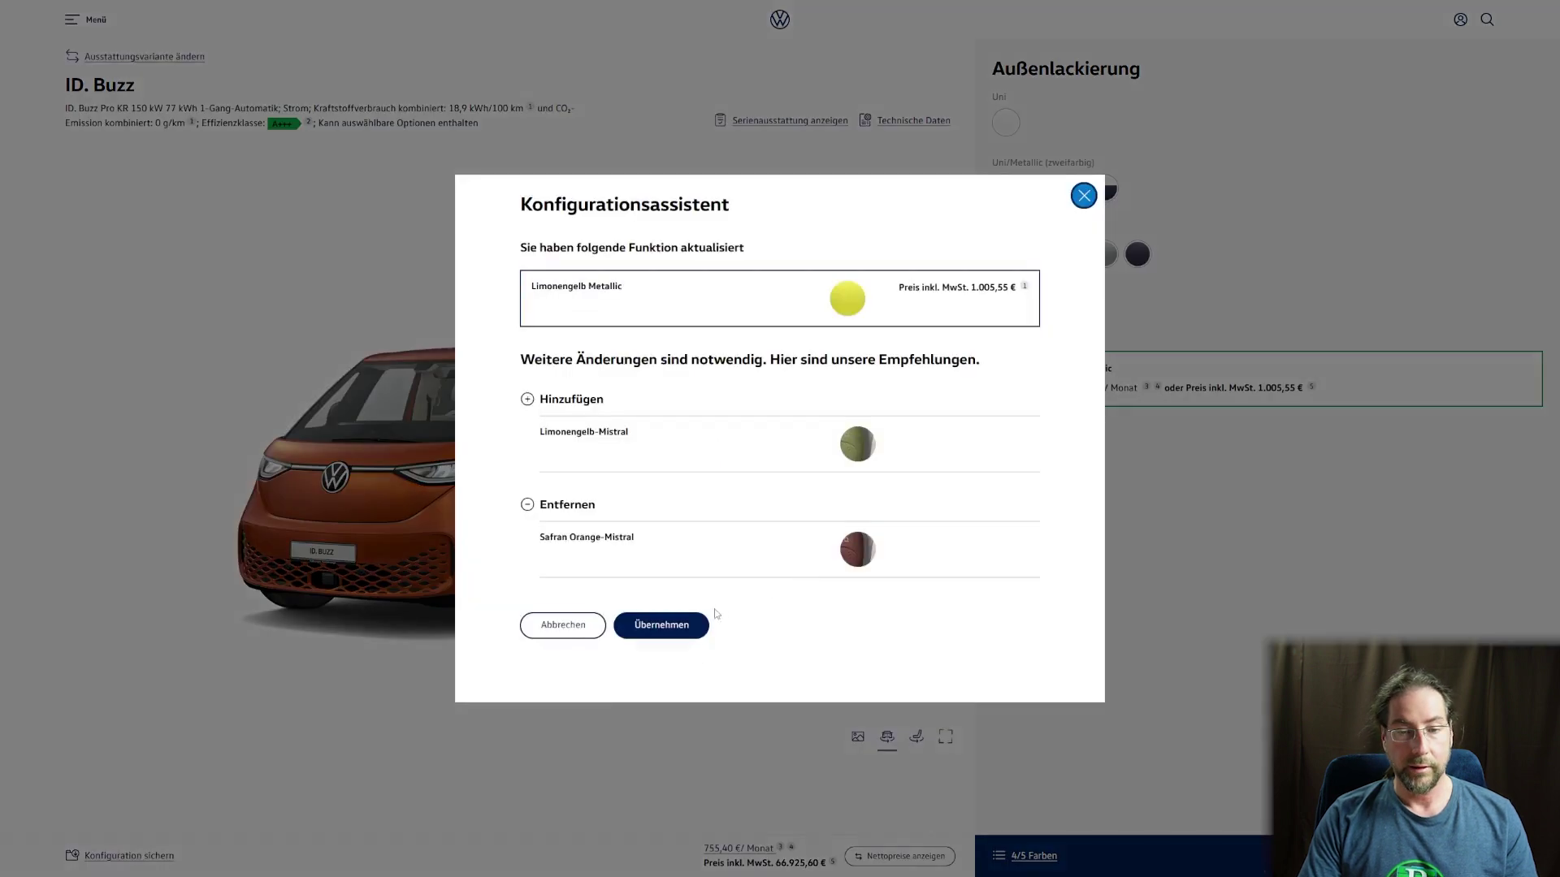
left_click(703, 619)
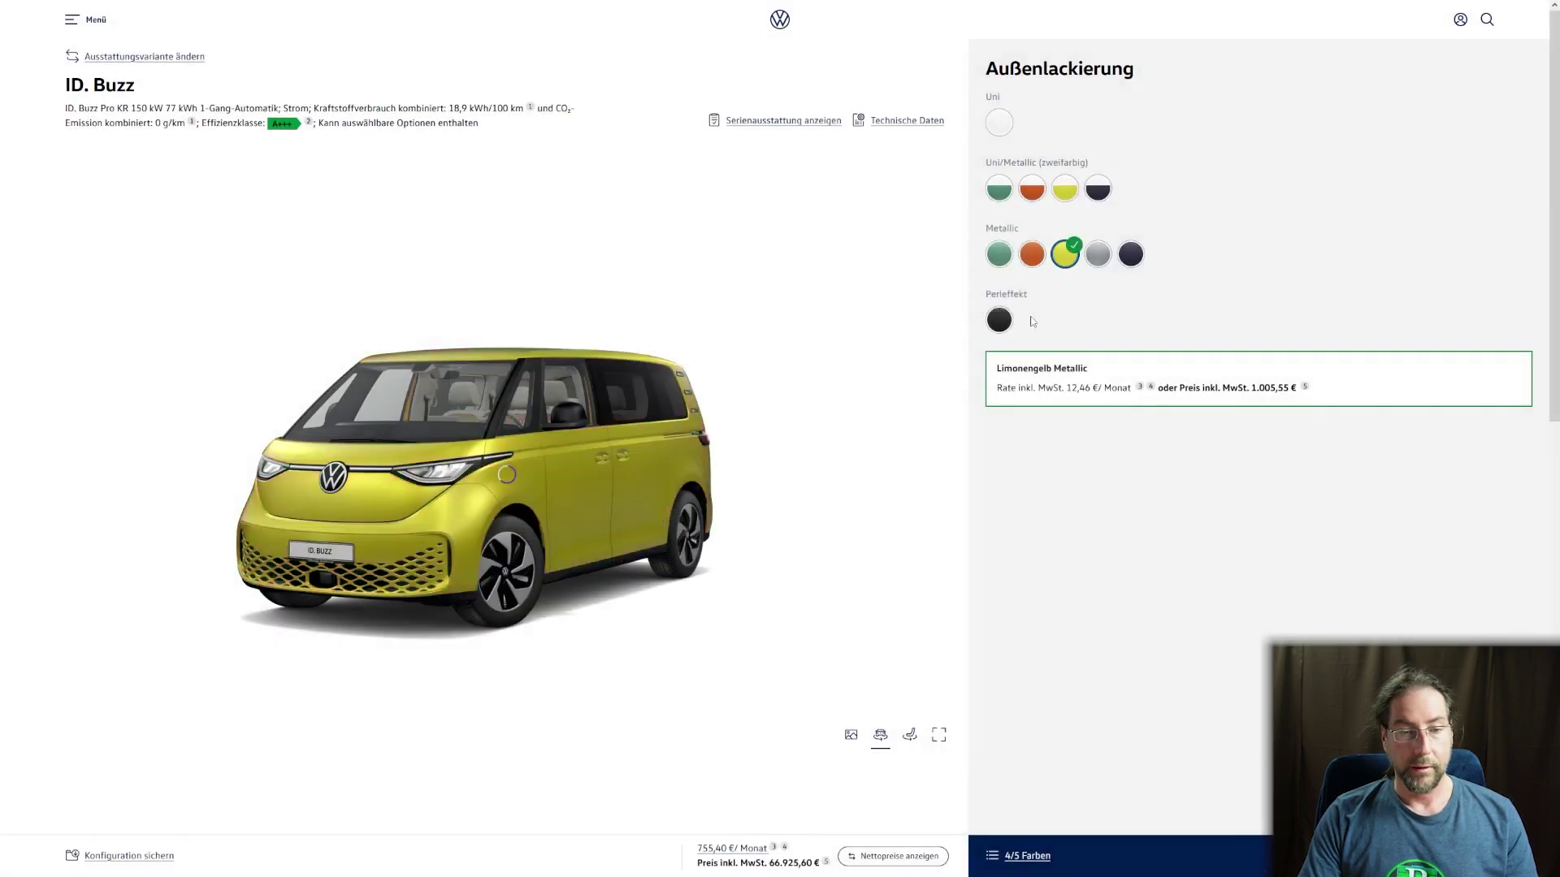
left_click(1097, 254)
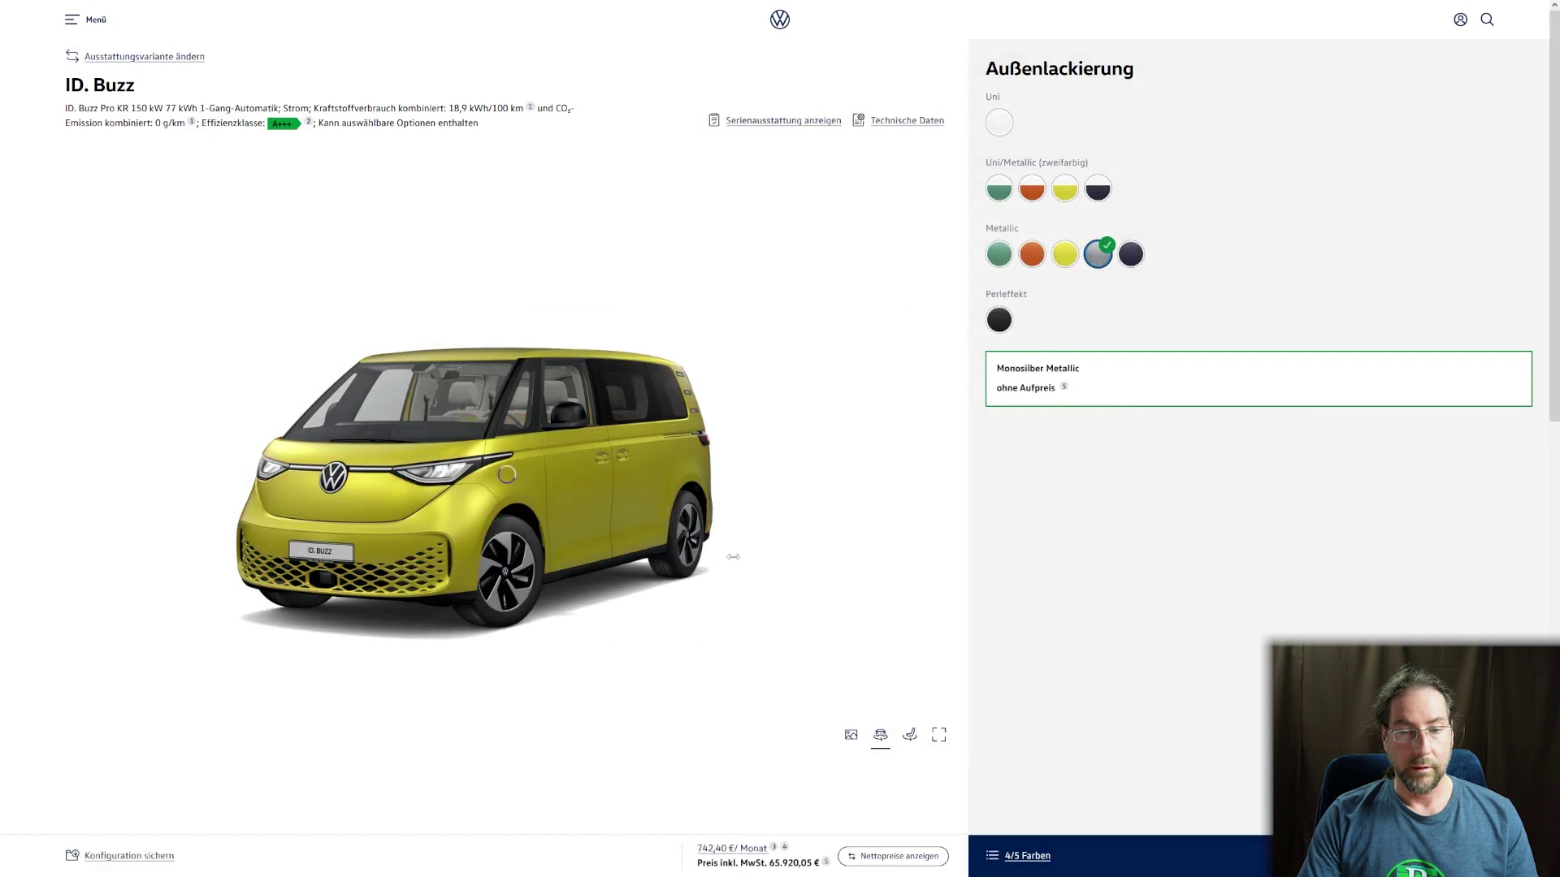
left_click(1129, 264)
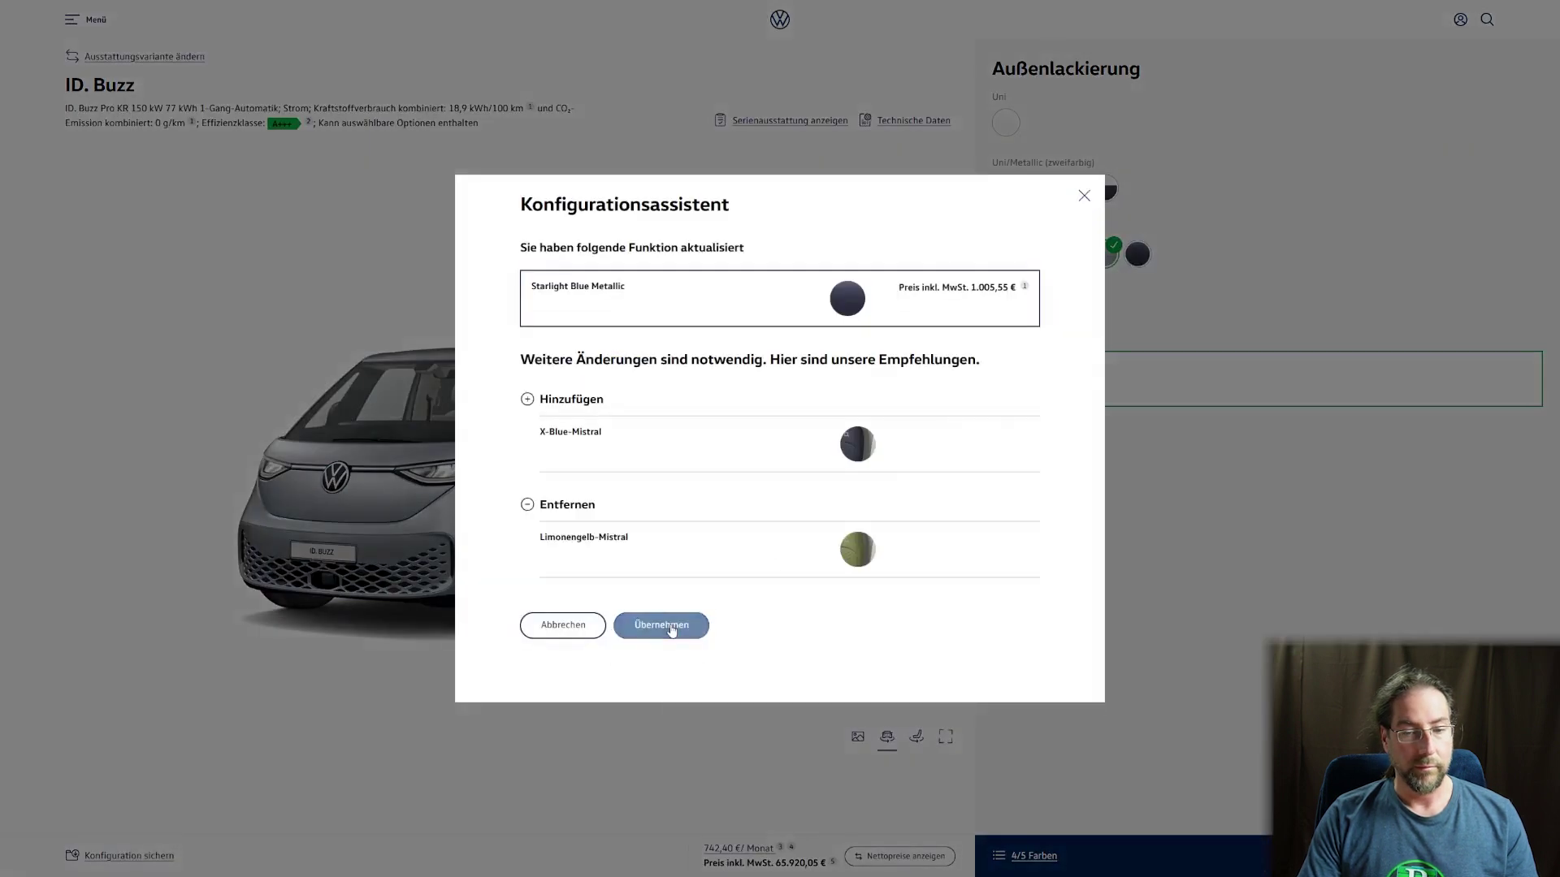
left_click(682, 626)
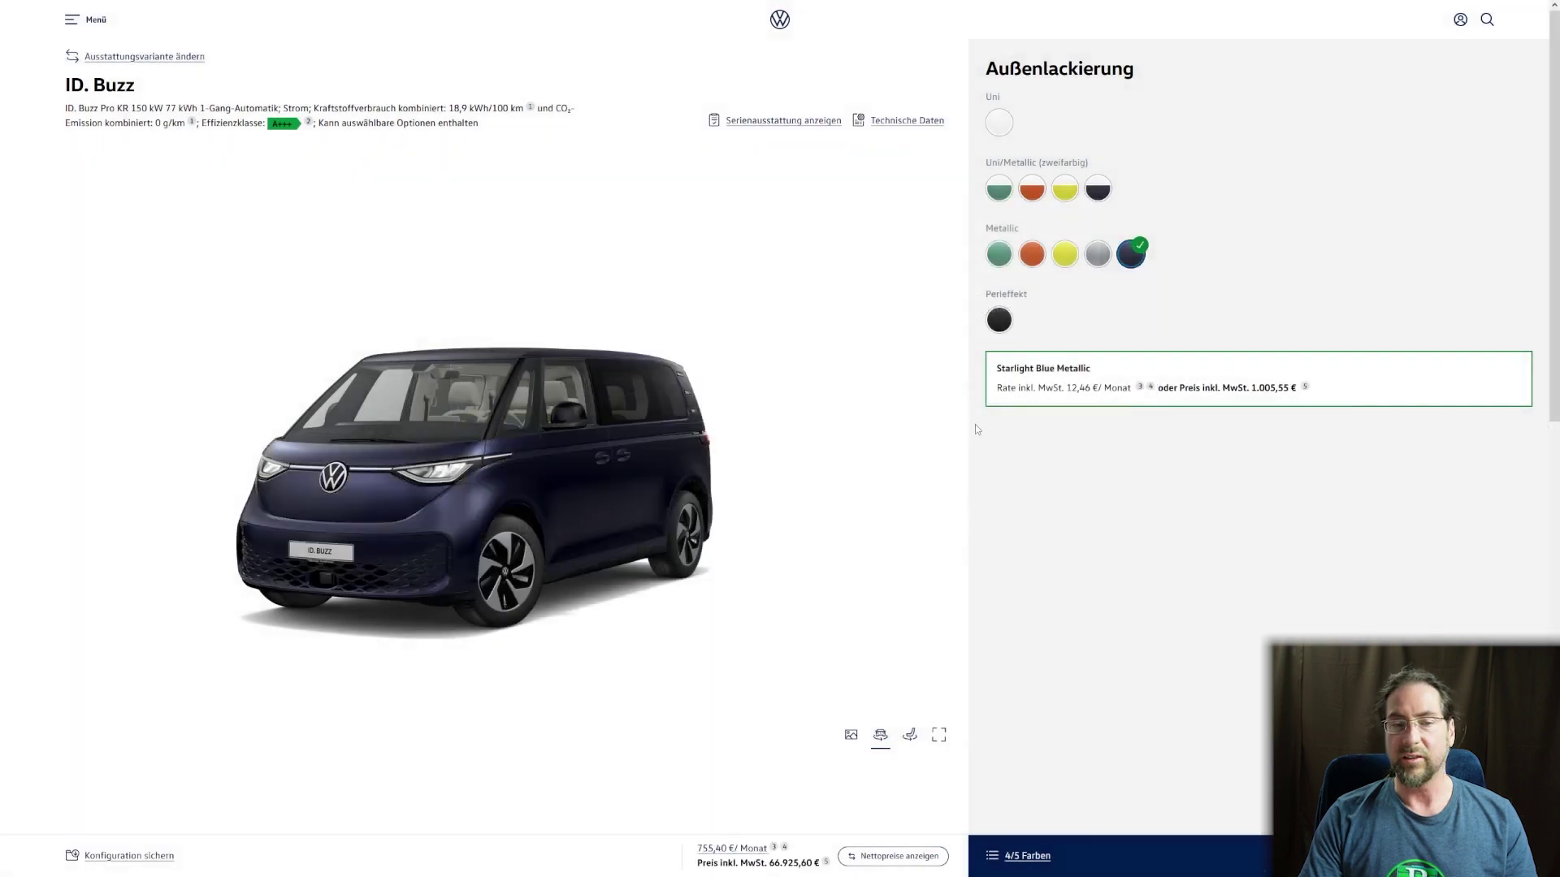
left_click(999, 322)
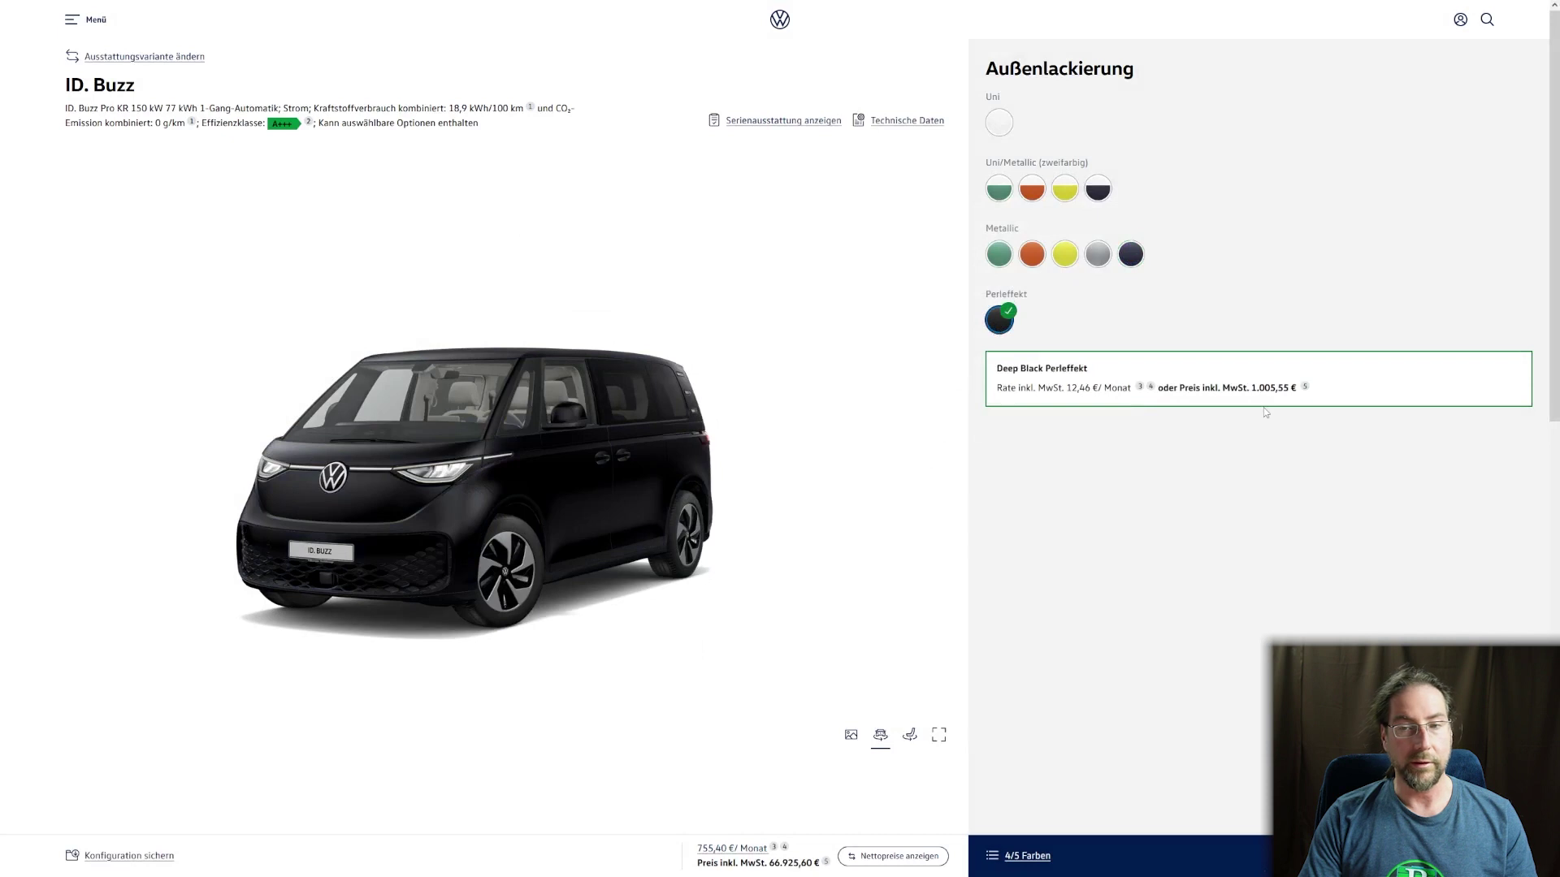
Browse the equipment groups and apply the Umweltbonus promotion
scroll(1243, 389, "down", 3)
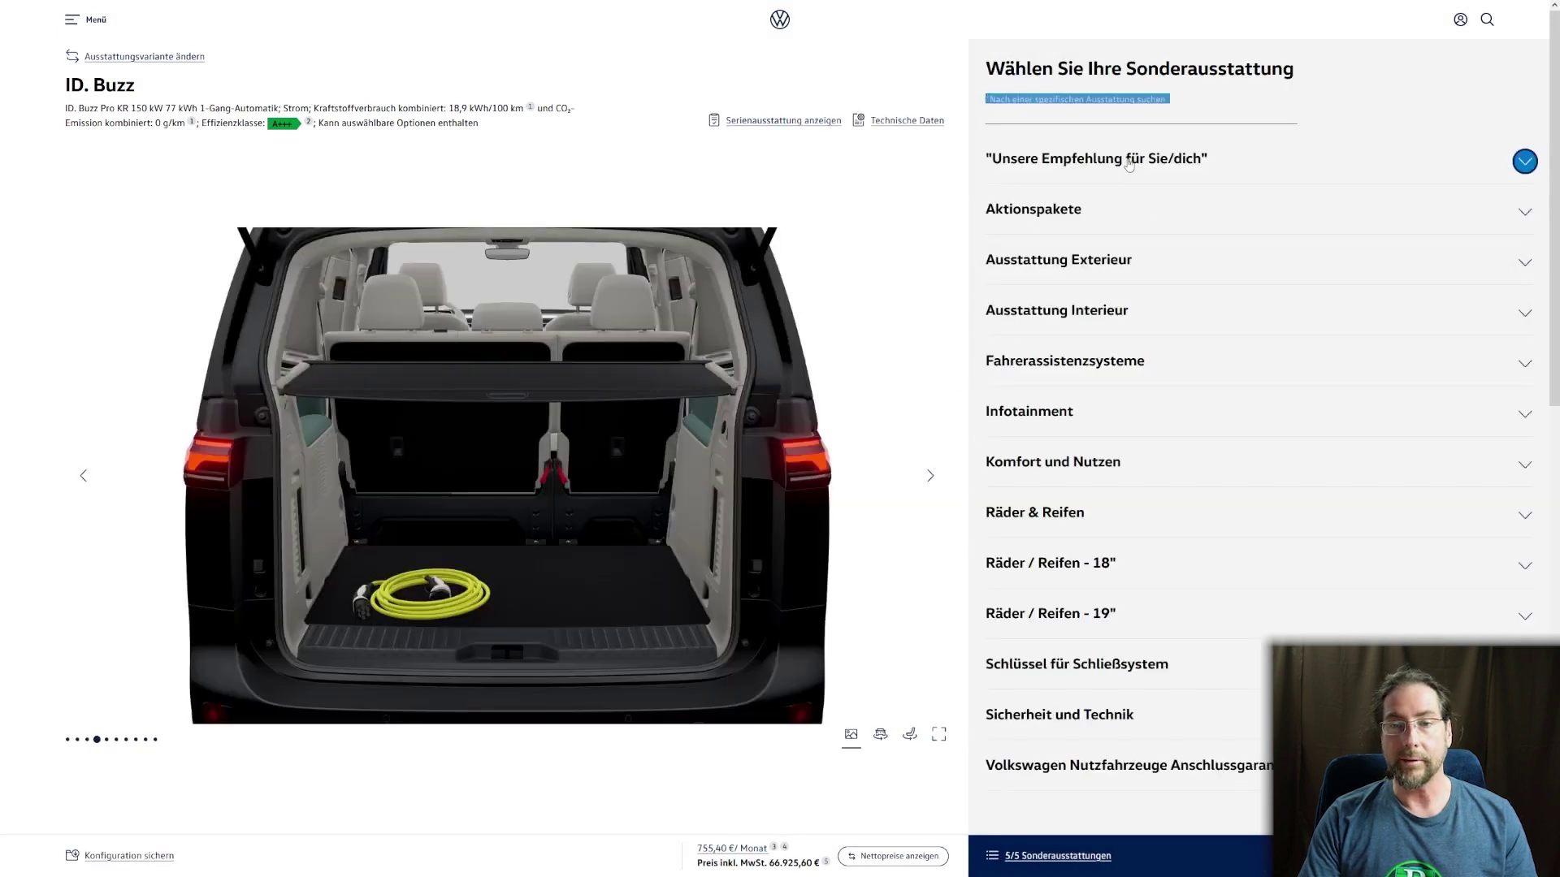
left_click(1129, 162)
left_click(1129, 163)
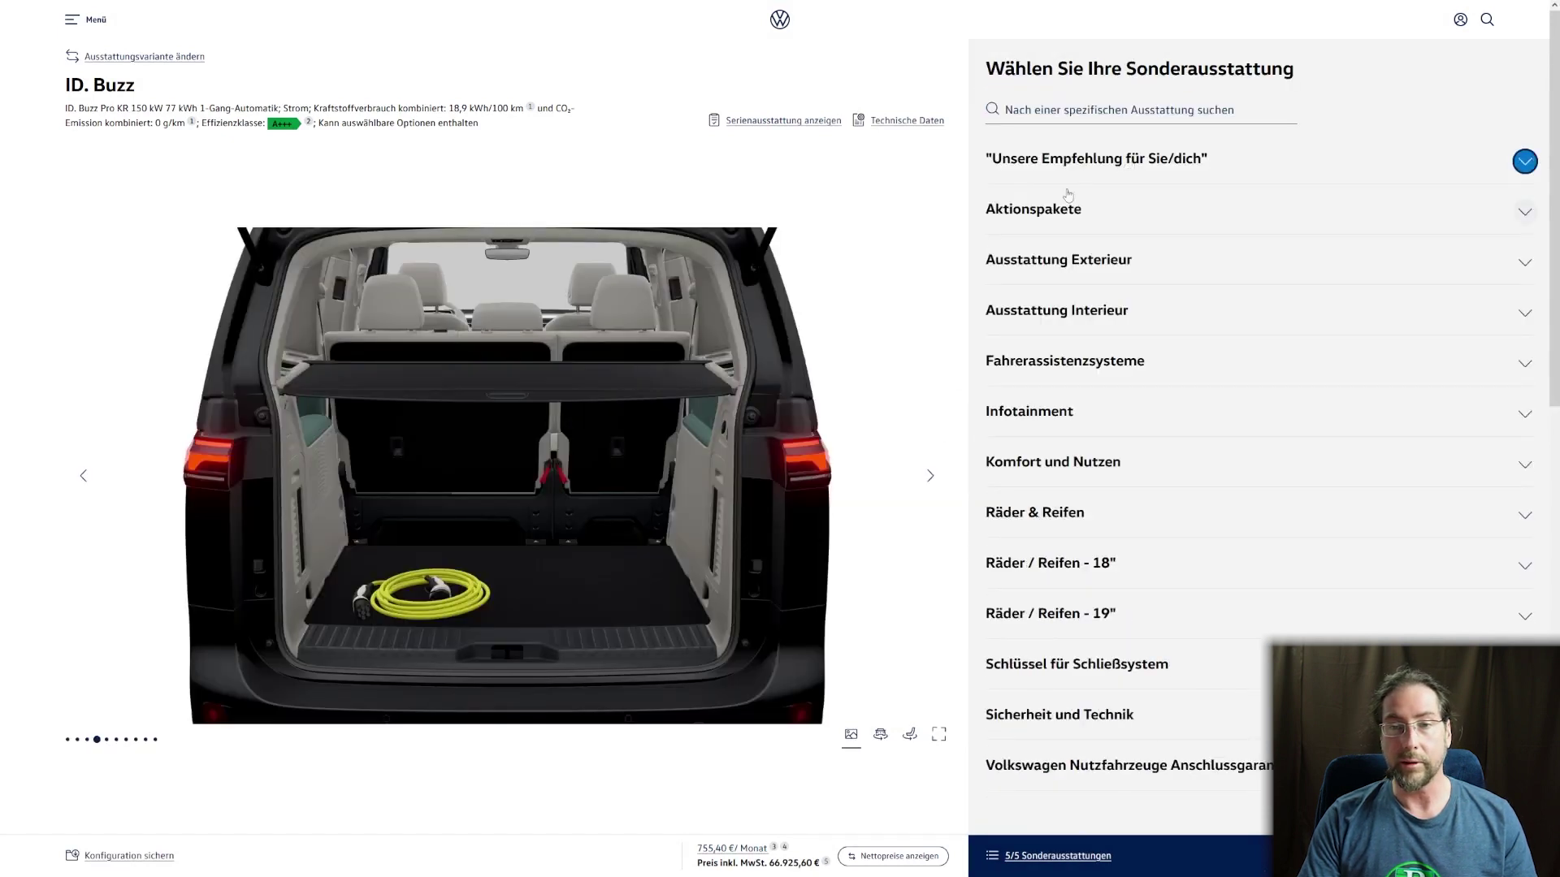
left_click(1039, 218)
left_click(1498, 256)
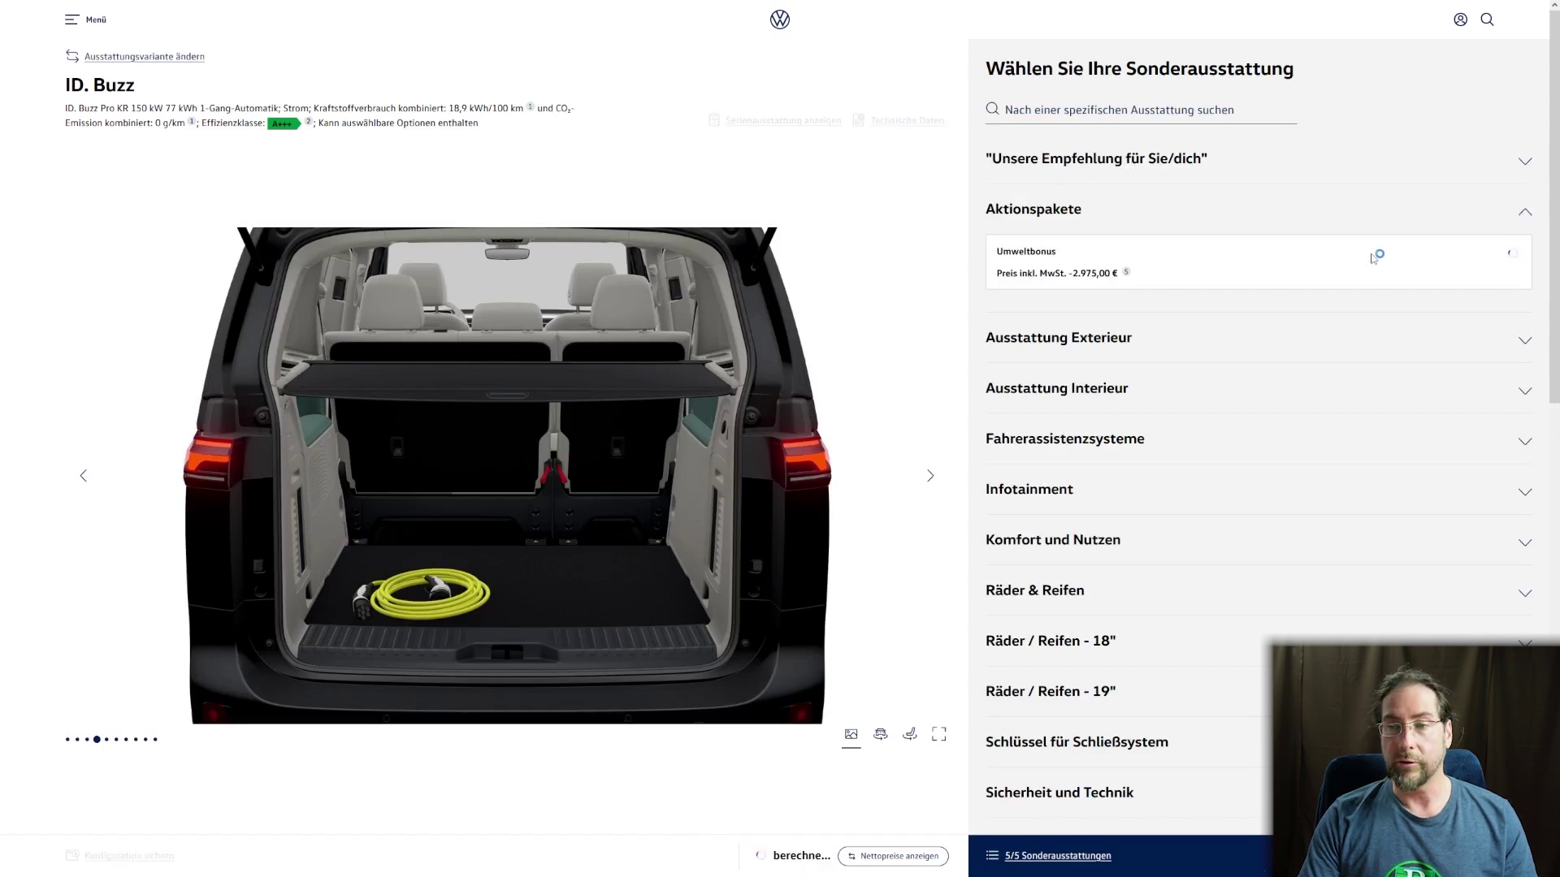
Expand the exterior equipment and read the Design-Paket features, such as IQ.LIGHT matrix headlights
left_click(1022, 219)
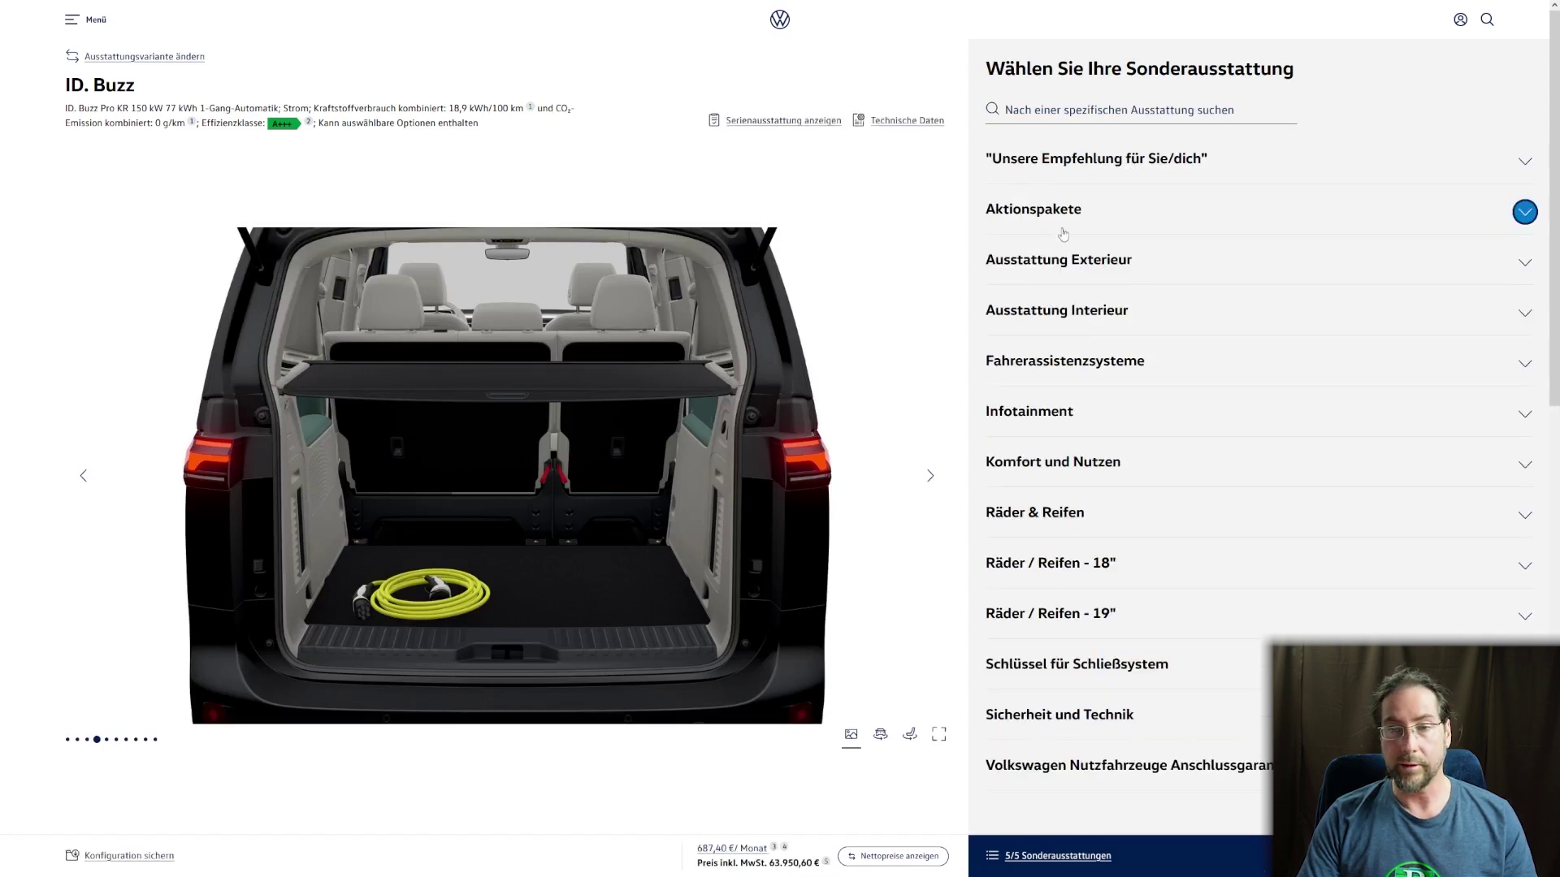
left_click(1058, 256)
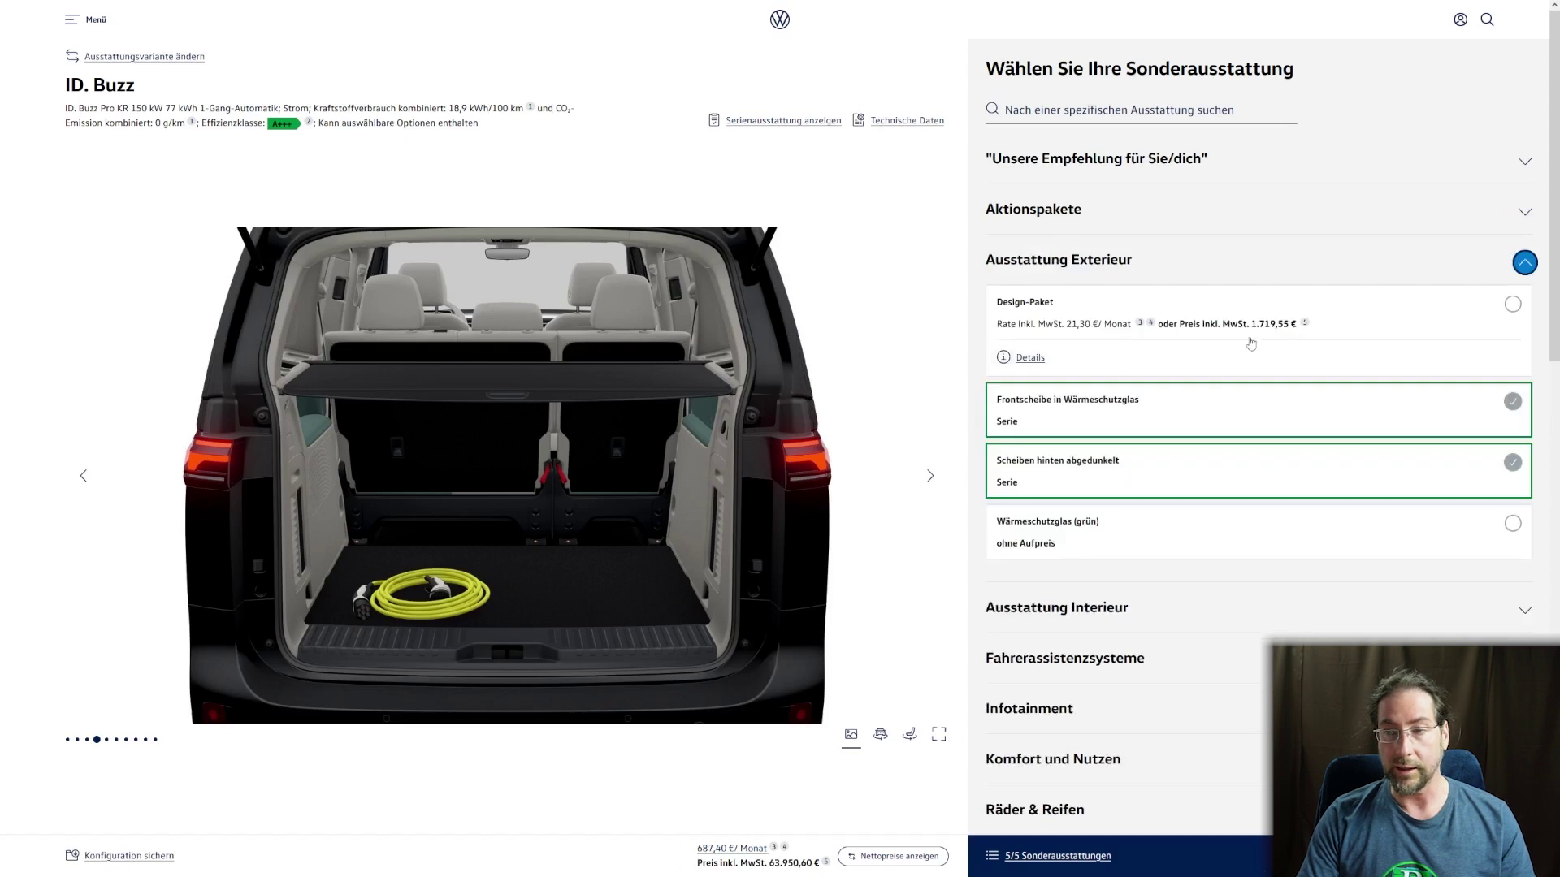
left_click(1028, 357)
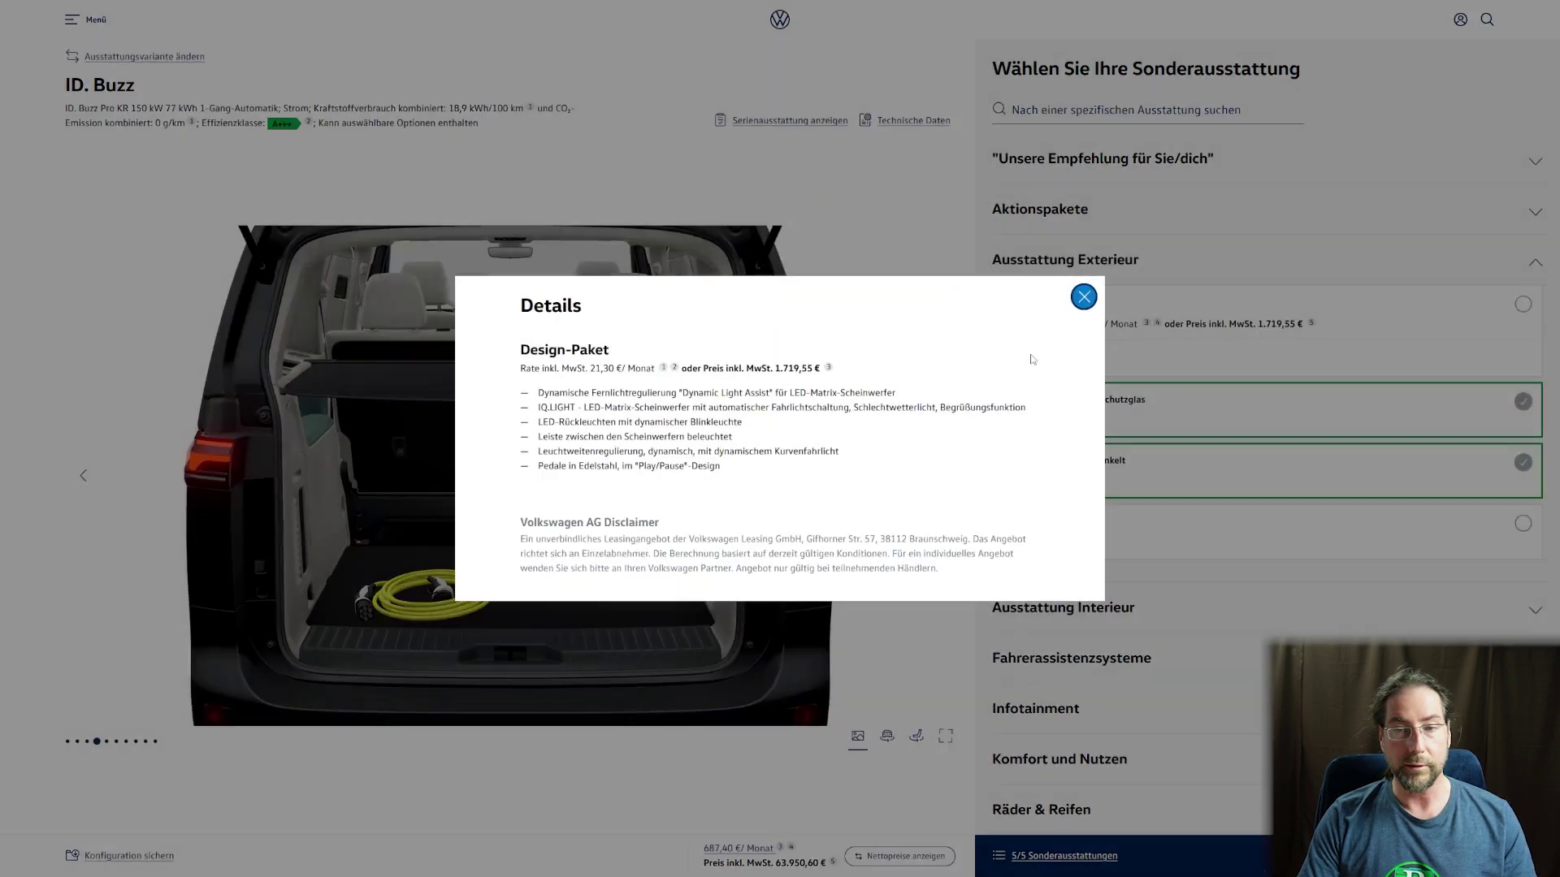
left_click_drag(669, 391, 875, 392)
left_click_drag(563, 407, 652, 407)
left_click_drag(555, 422, 610, 421)
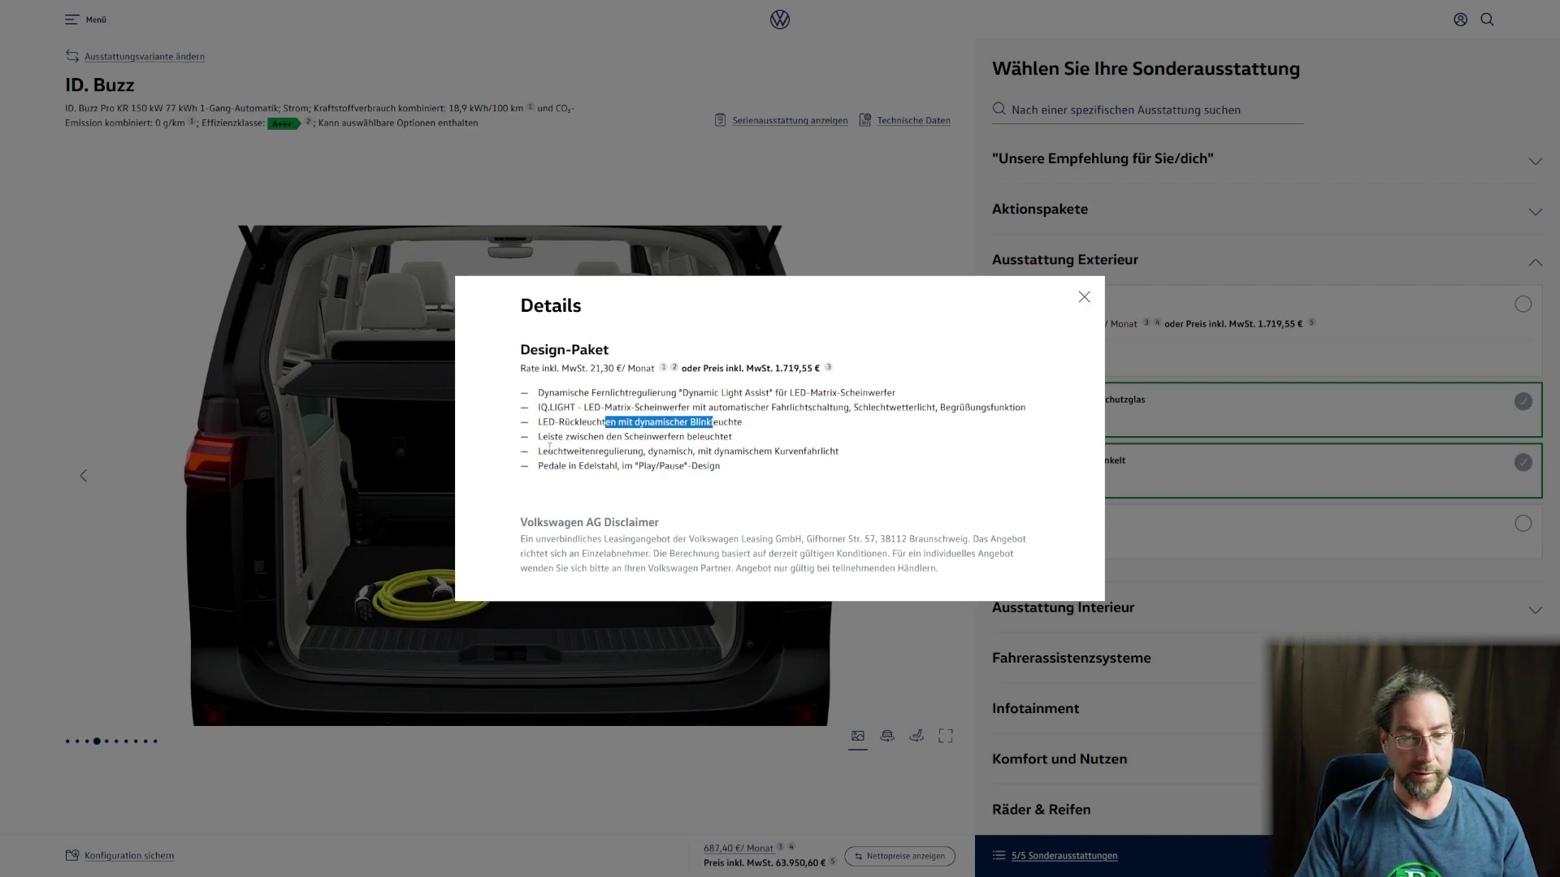
left_click_drag(574, 452, 617, 452)
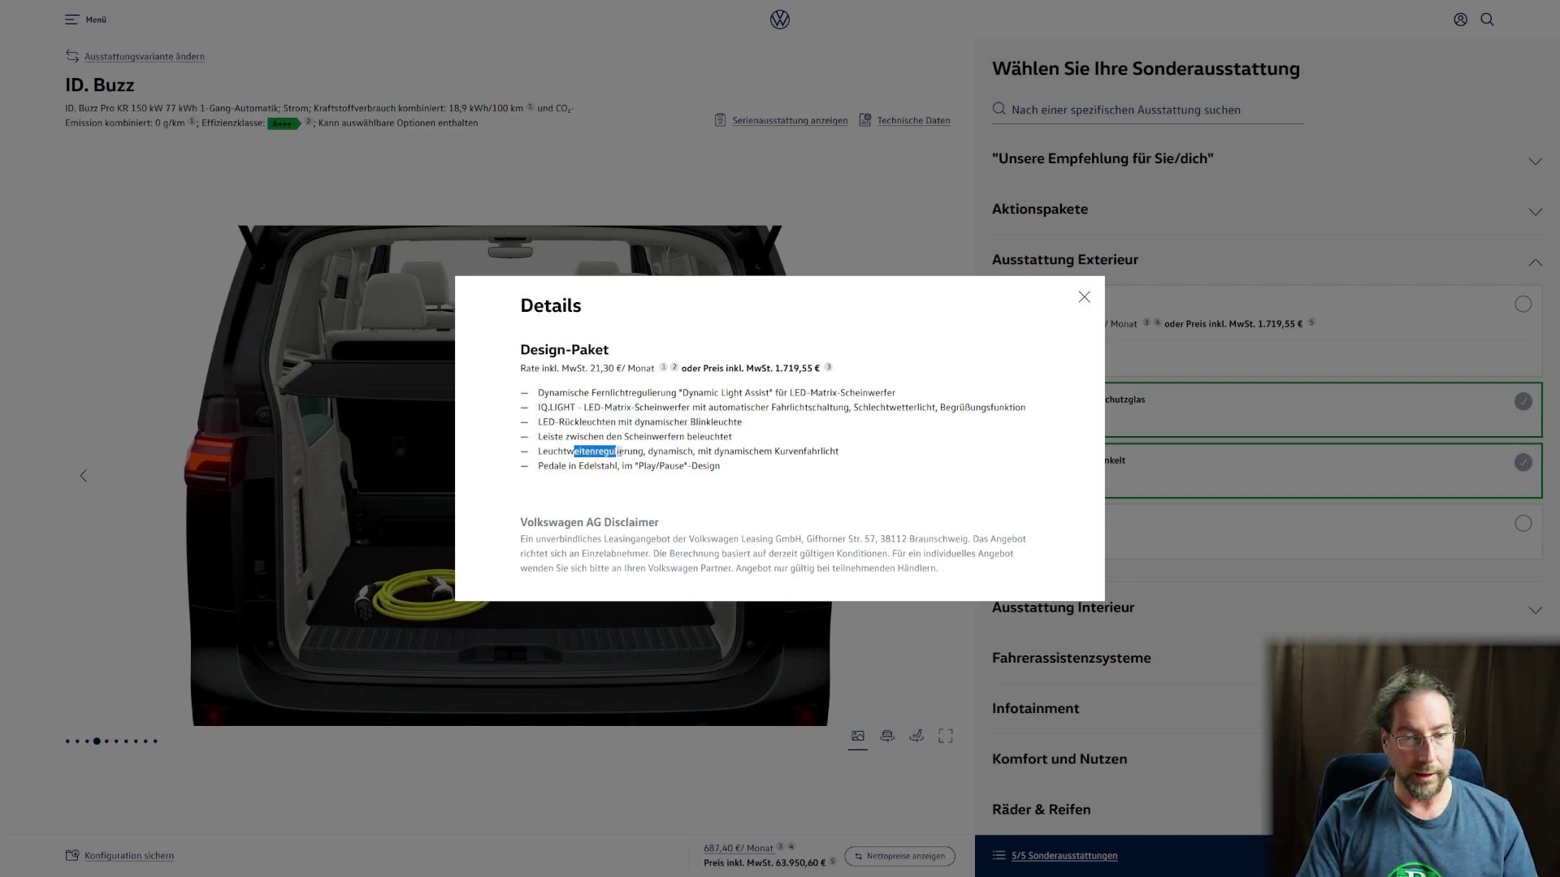
left_click_drag(784, 452, 590, 452)
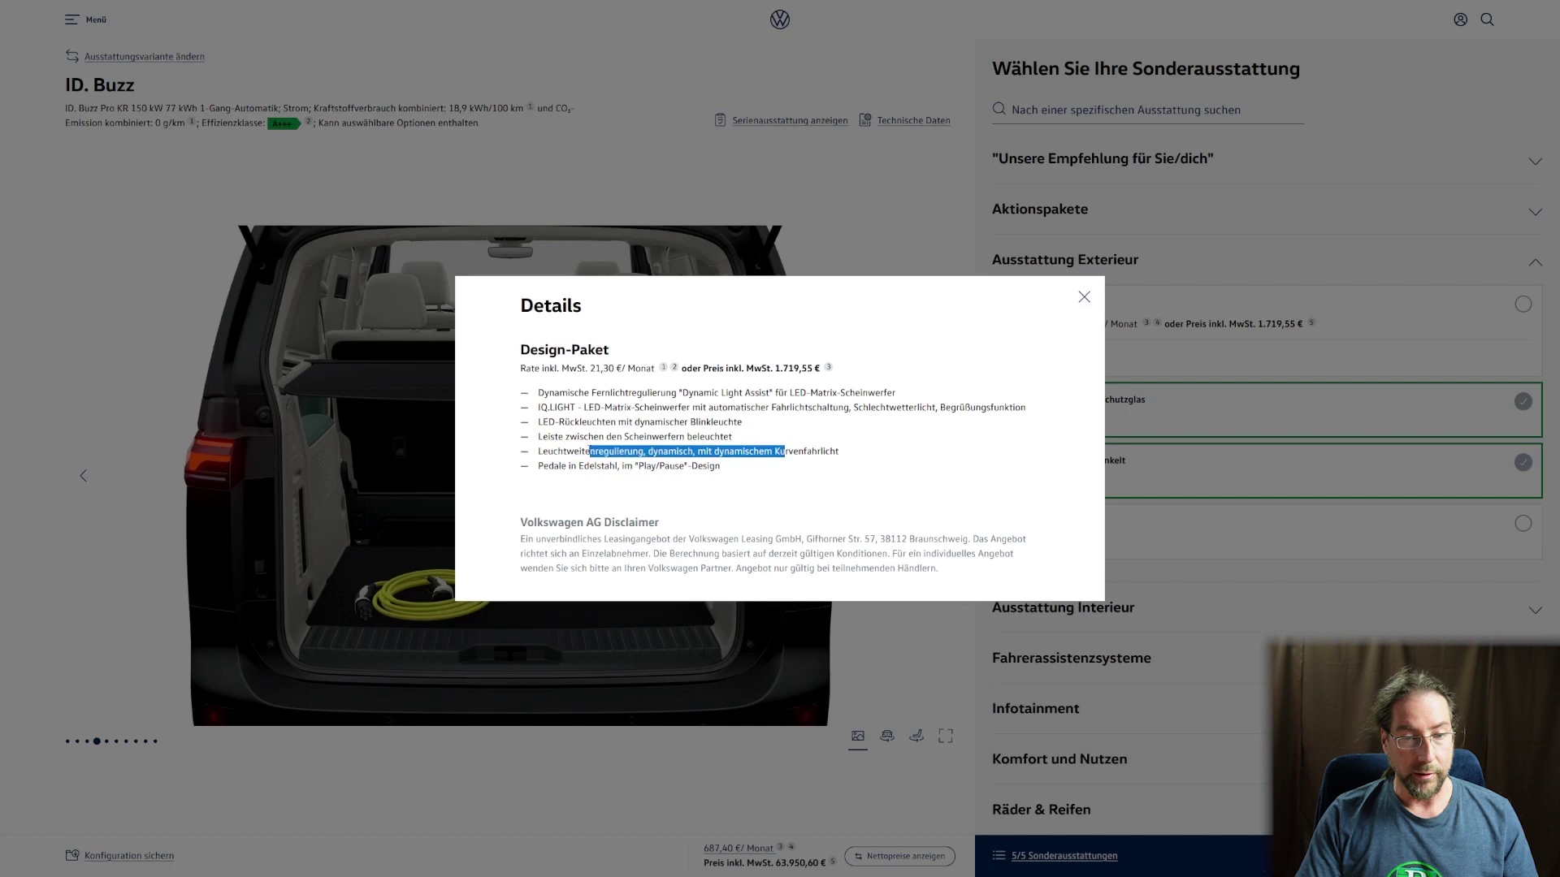
left_click(1083, 298)
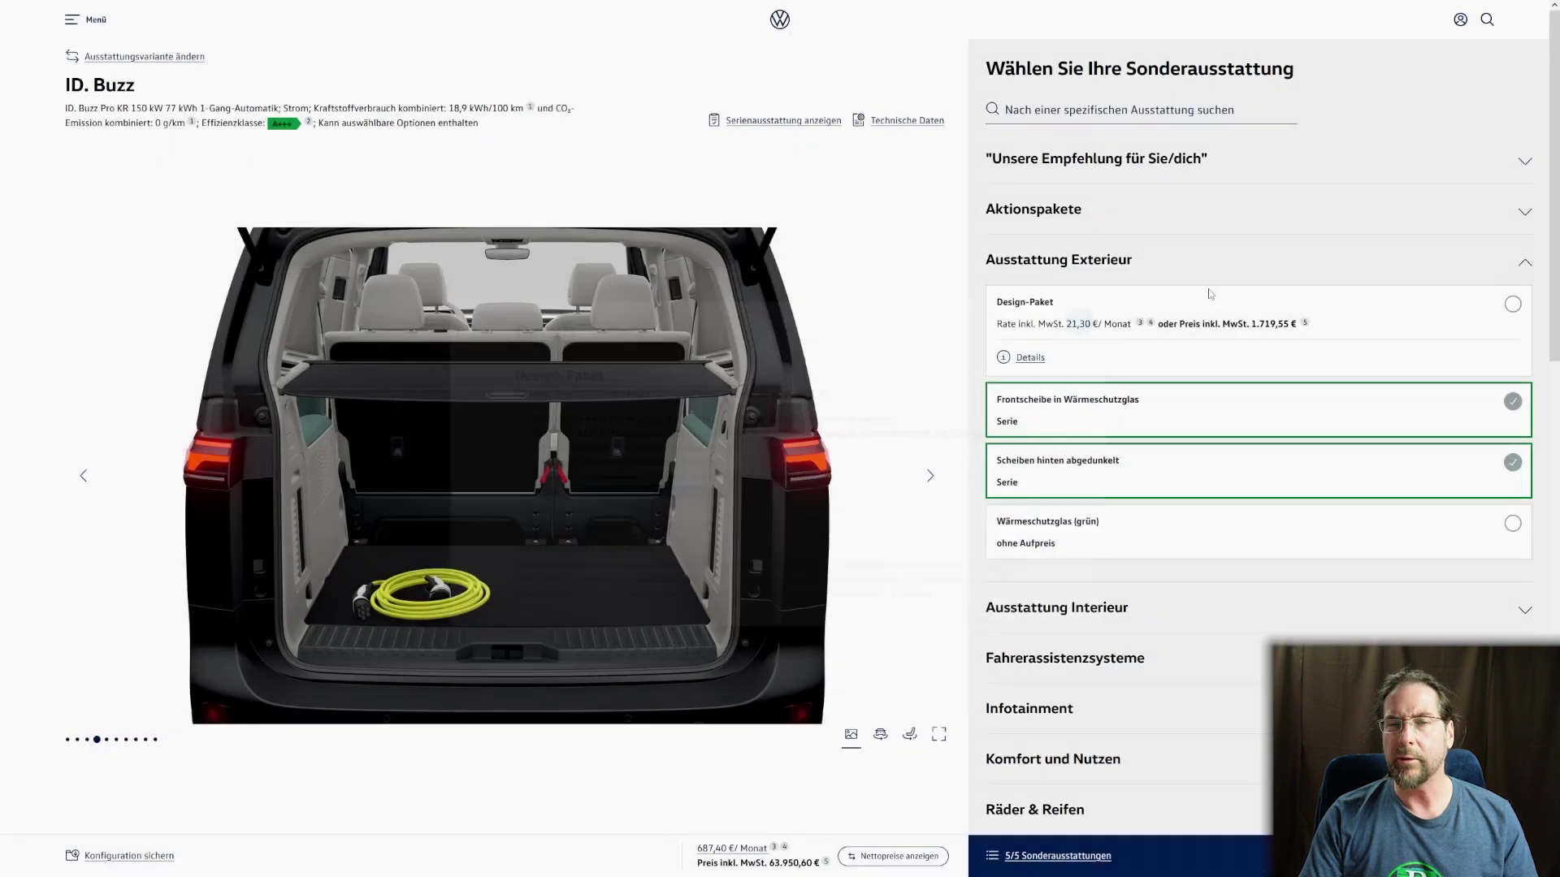
Add the Design-Paket and review Interieur Style, Style Plus and Premium Interieur Style Plus details
left_click(1516, 306)
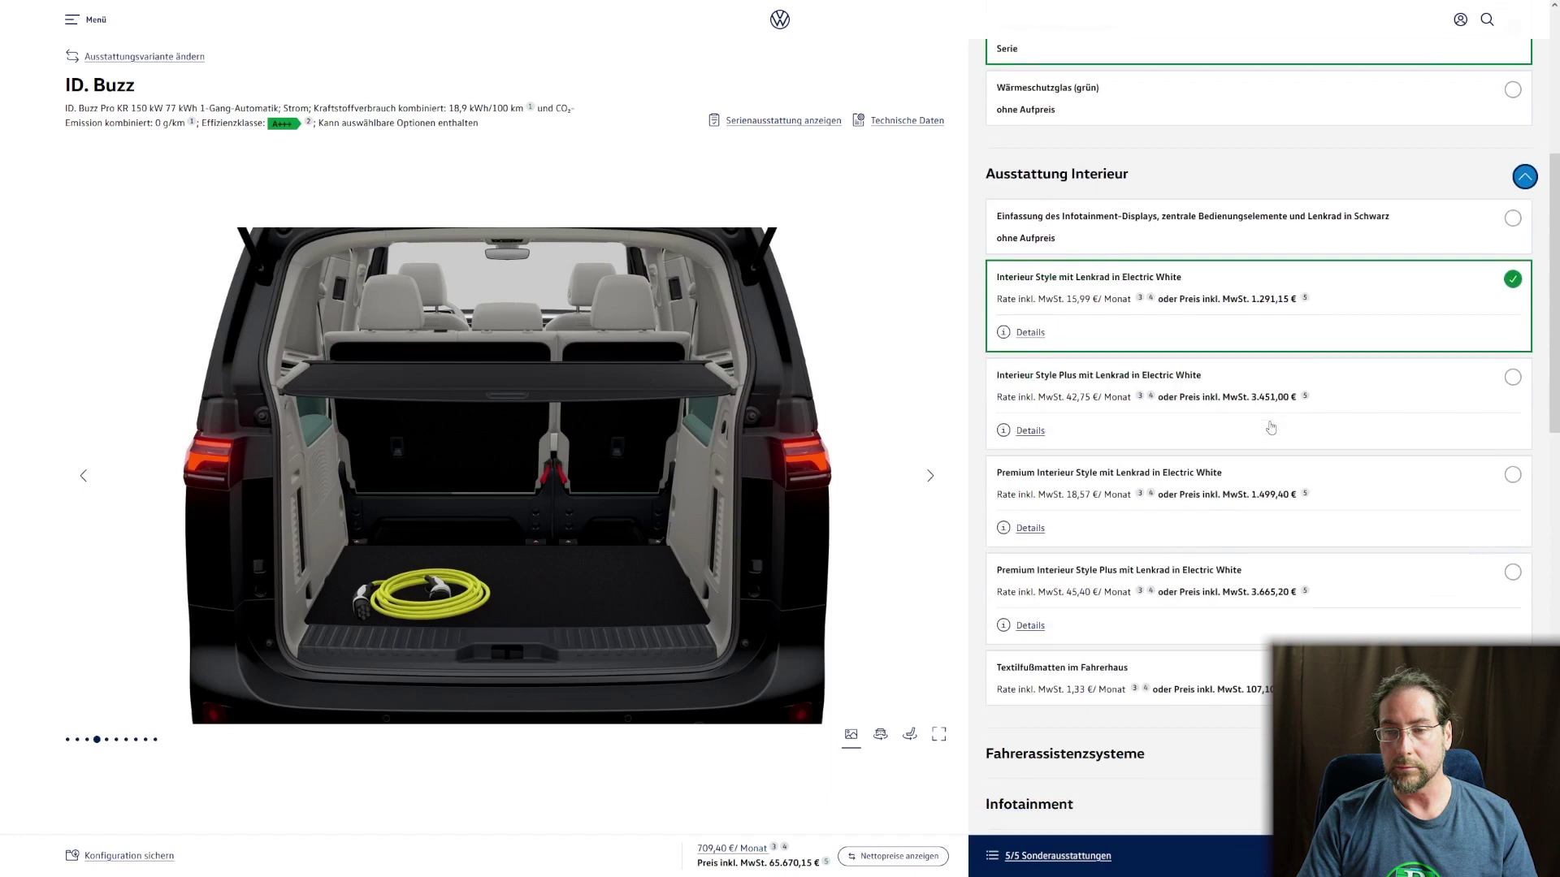
left_click(1028, 333)
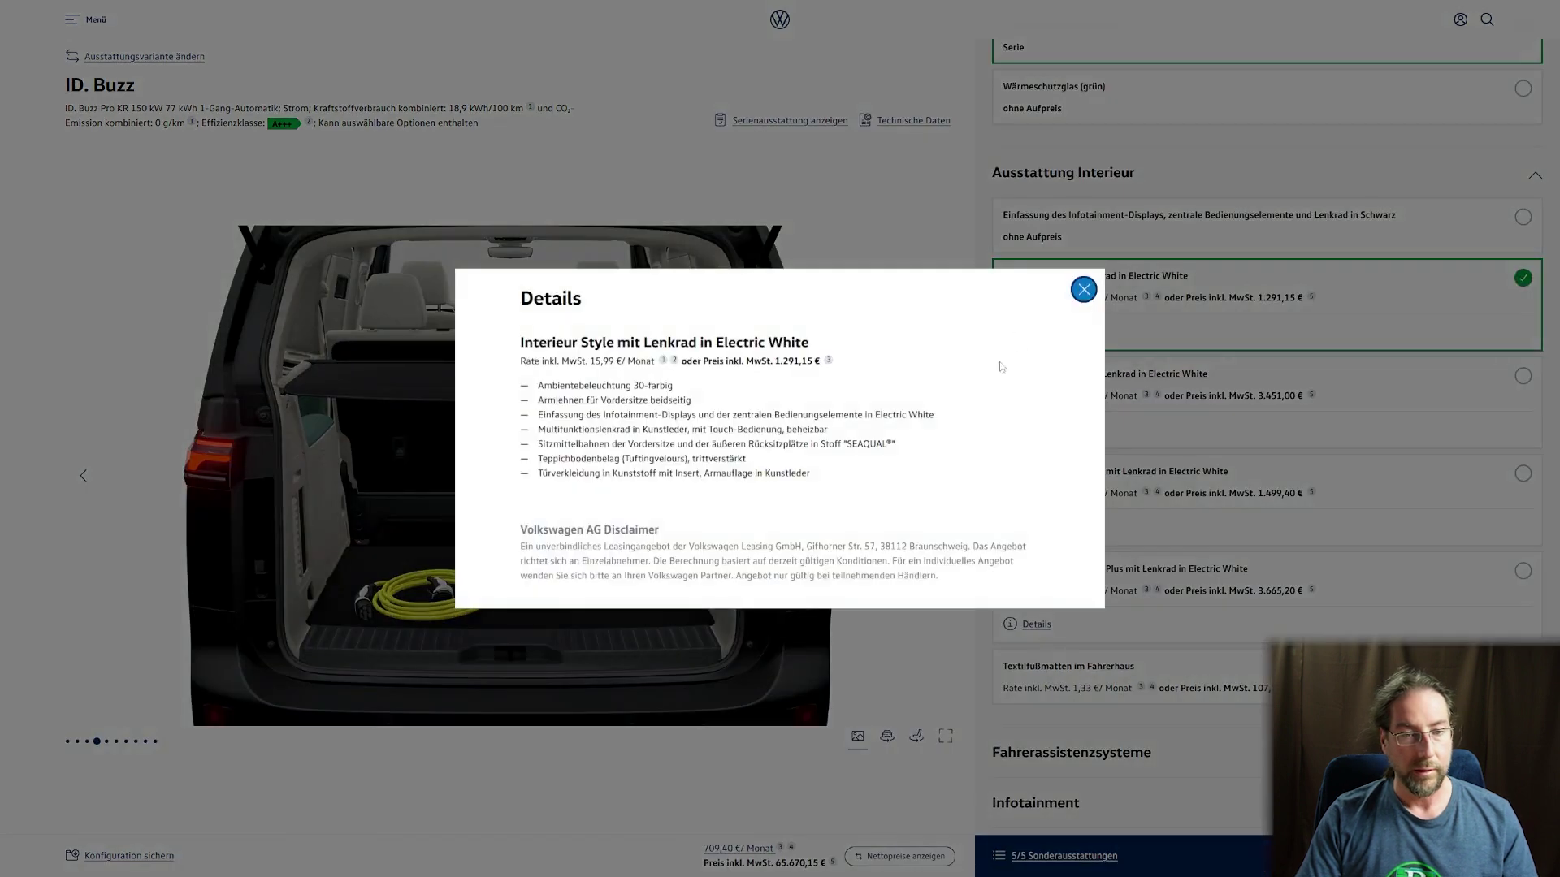
left_click(1084, 290)
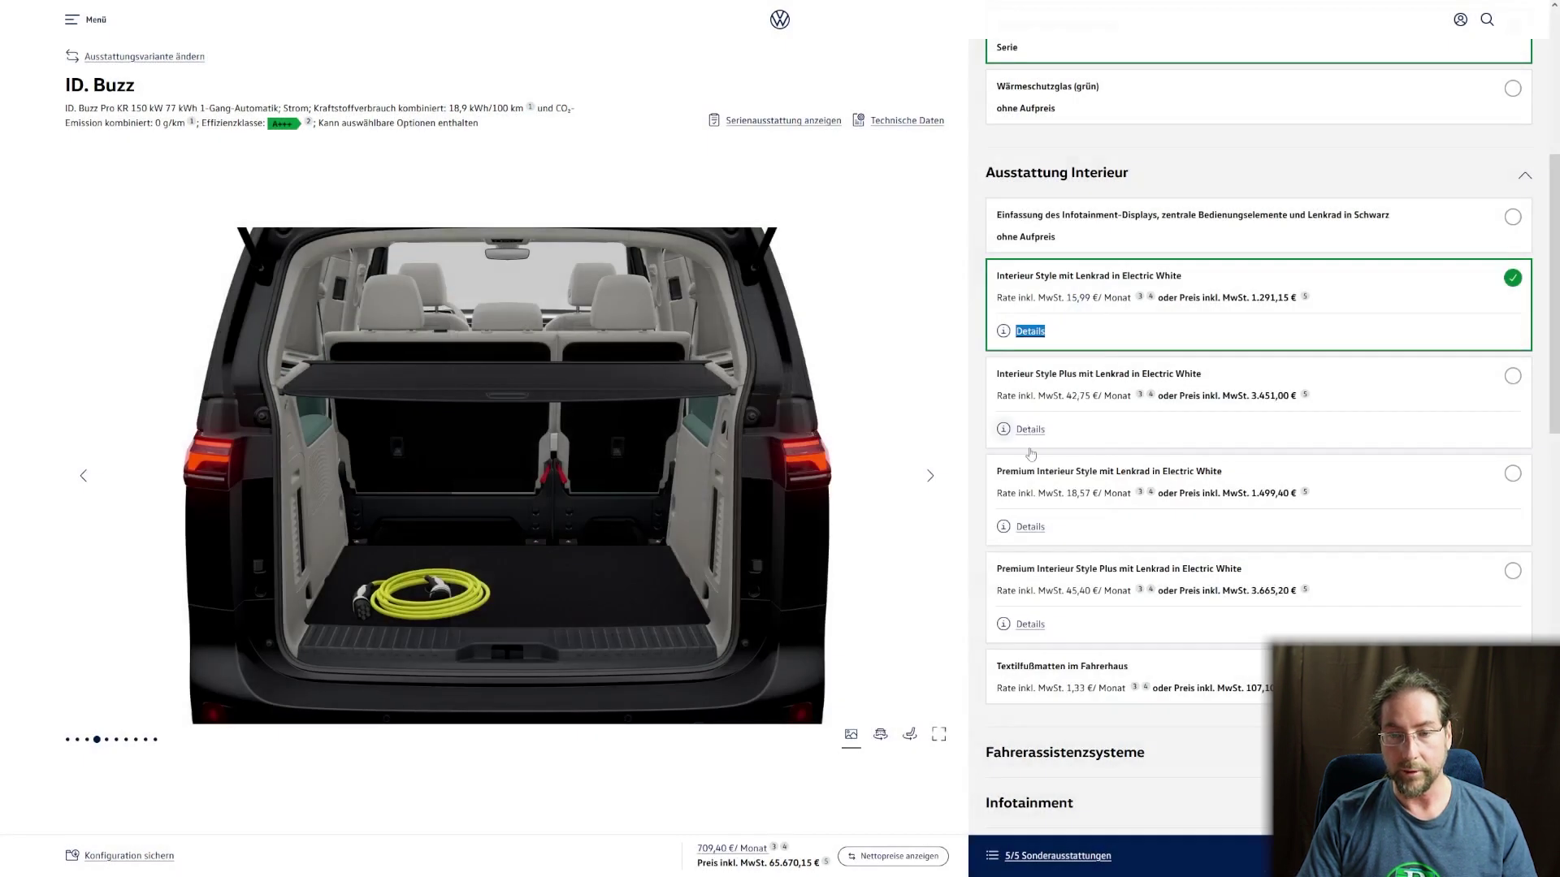
left_click(1030, 430)
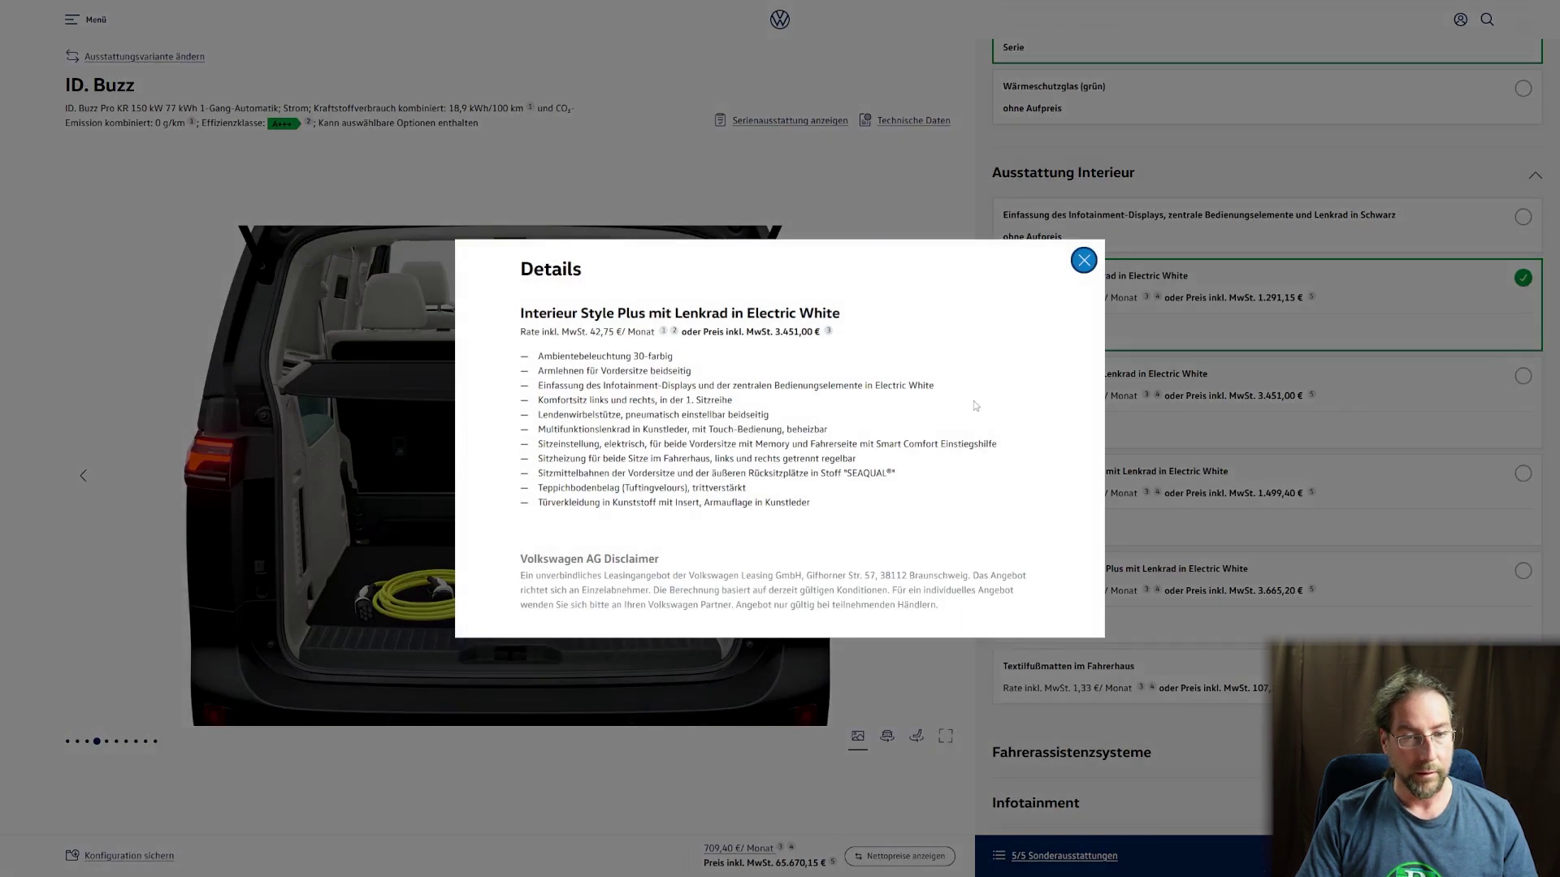
left_click(1083, 259)
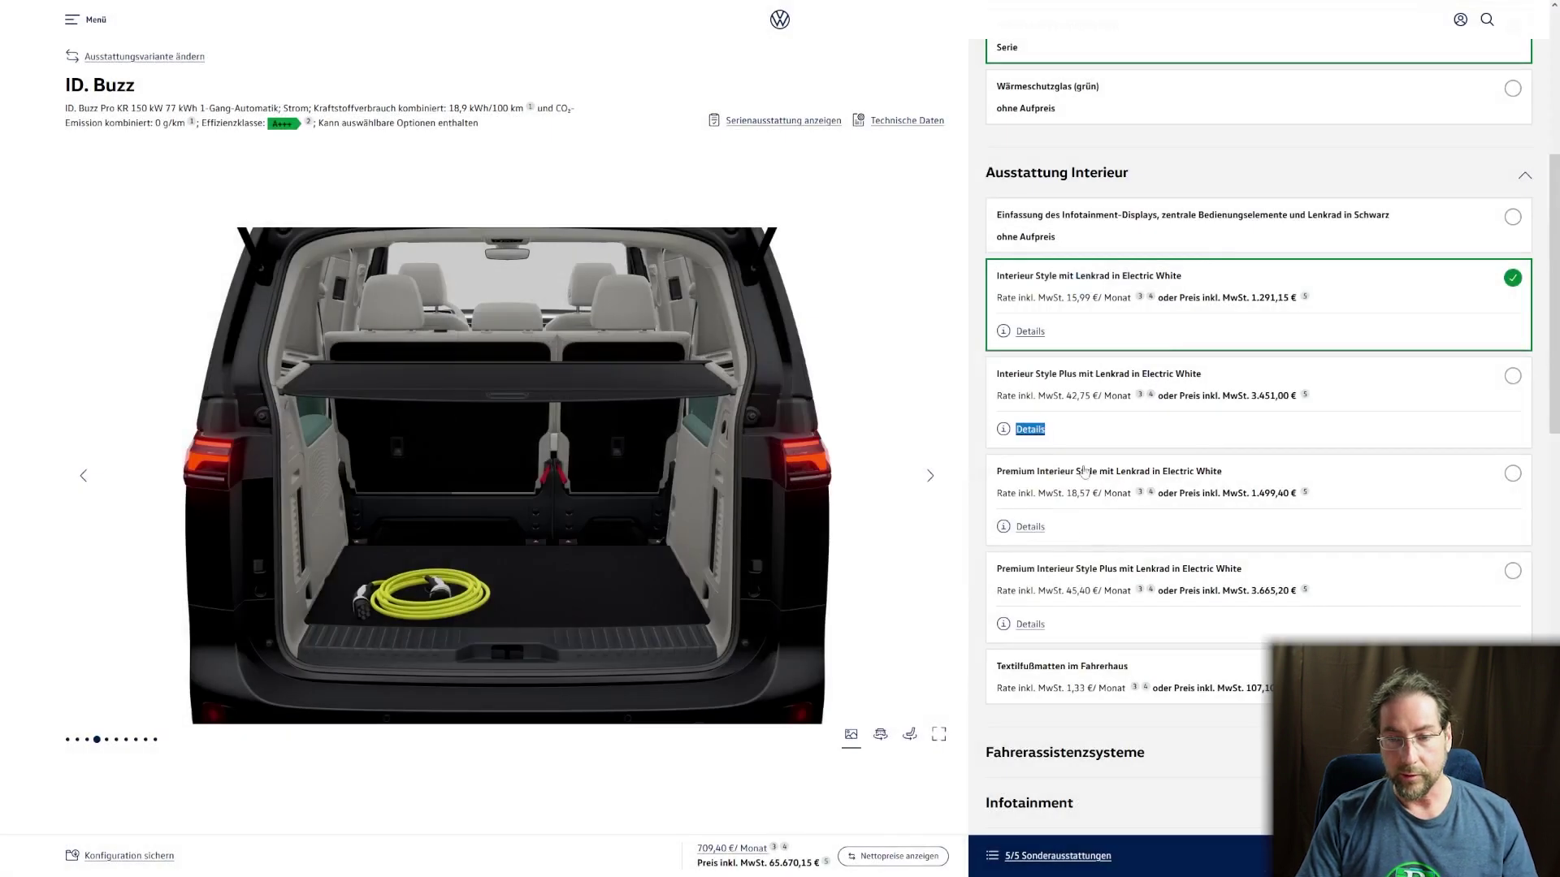
left_click(1026, 624)
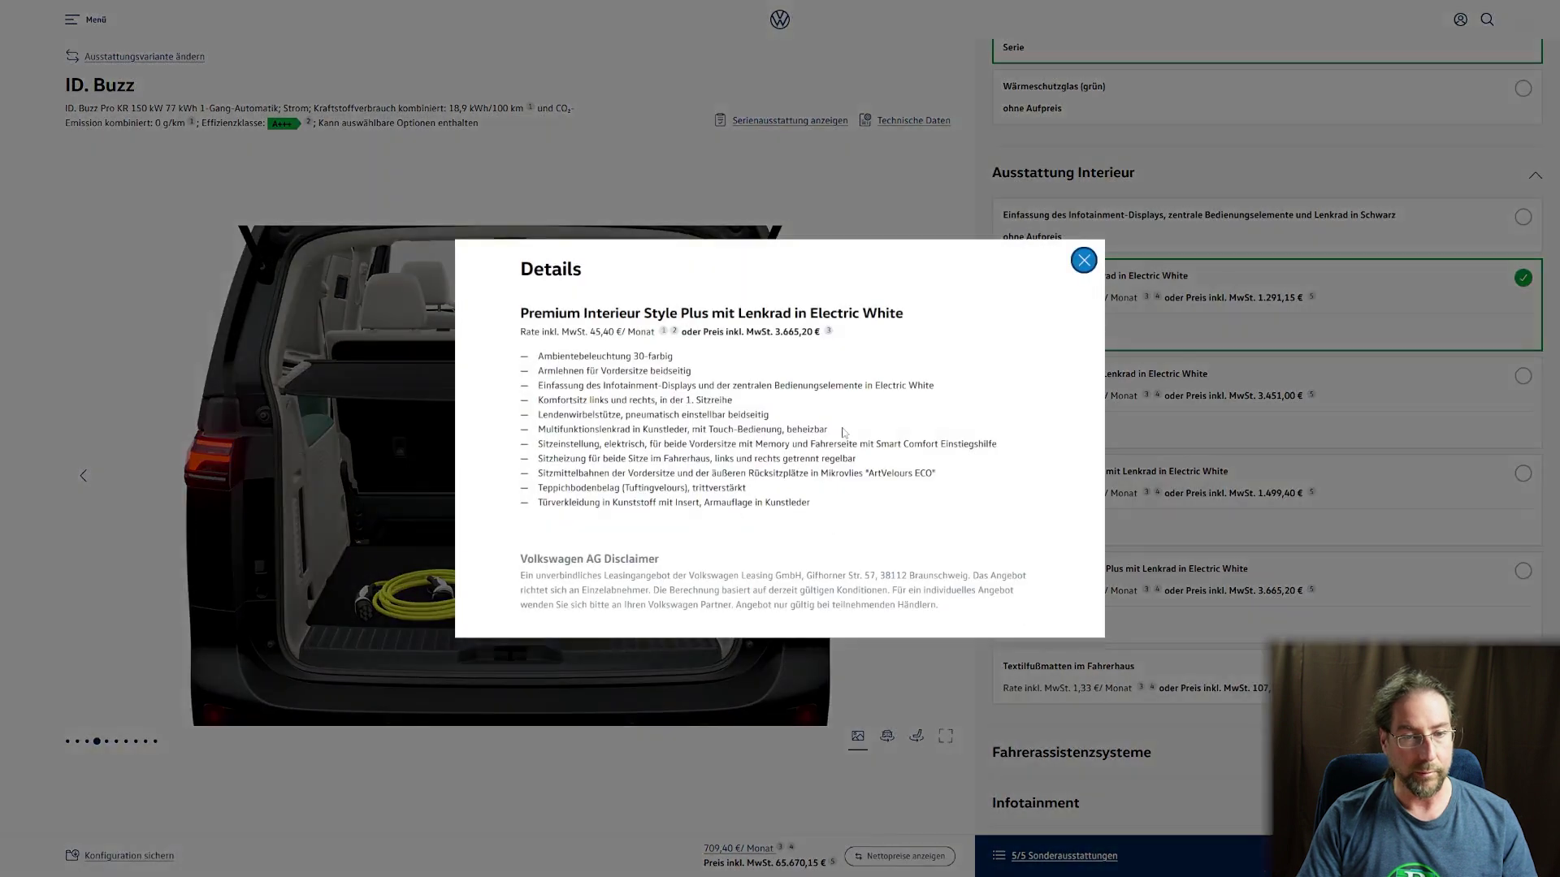
left_click(1154, 487)
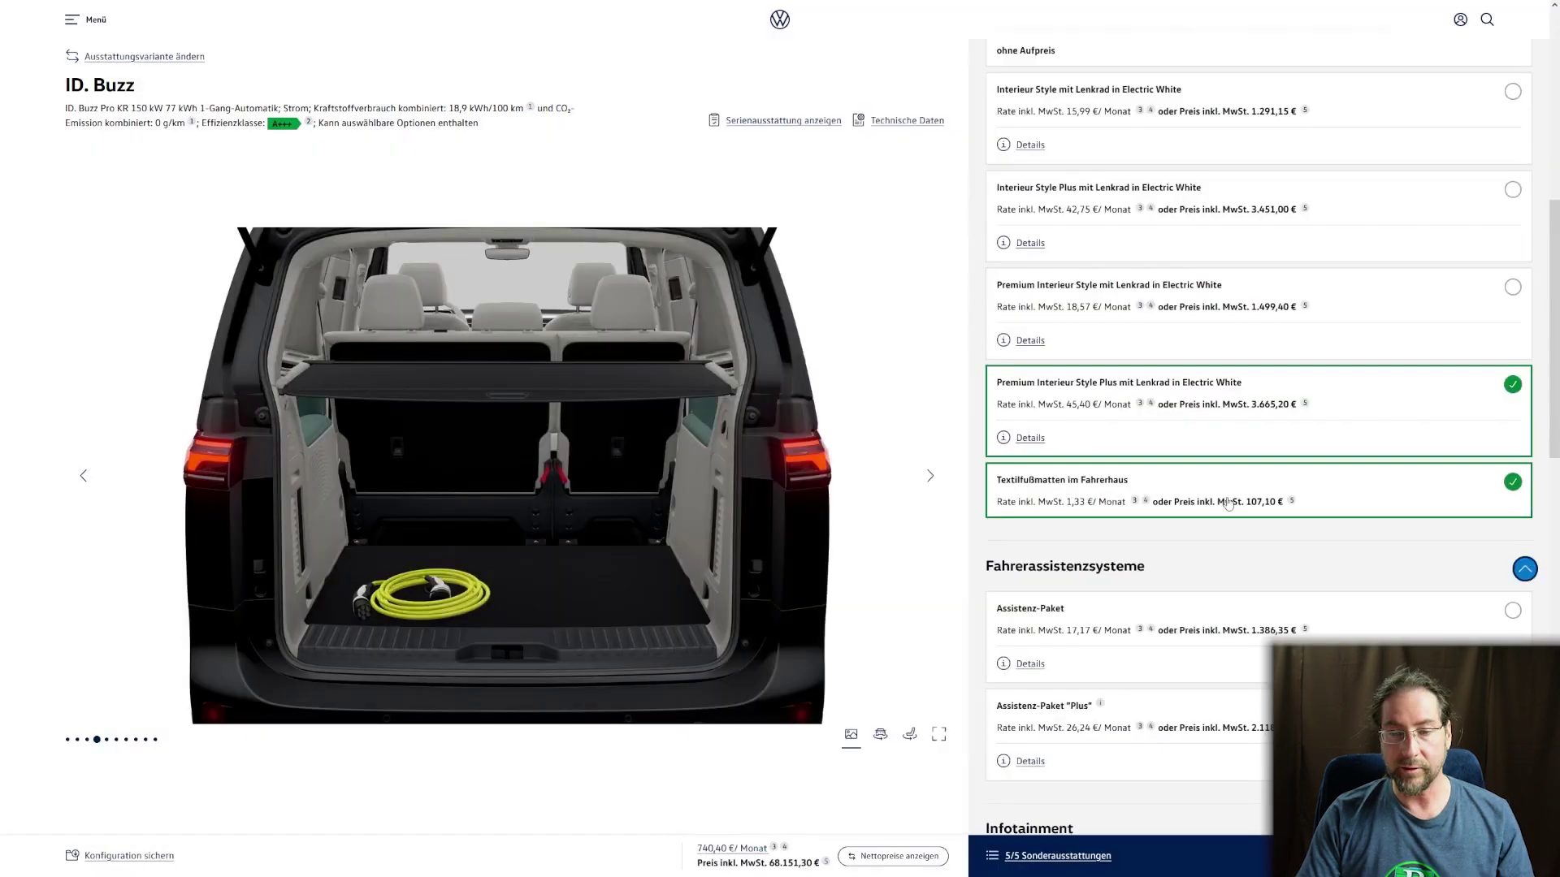
scroll(1227, 504, "down", 2)
Review the Assistenz-Paket features: cruise control, anti-theft alarm and Rear View camera
left_click(1025, 479)
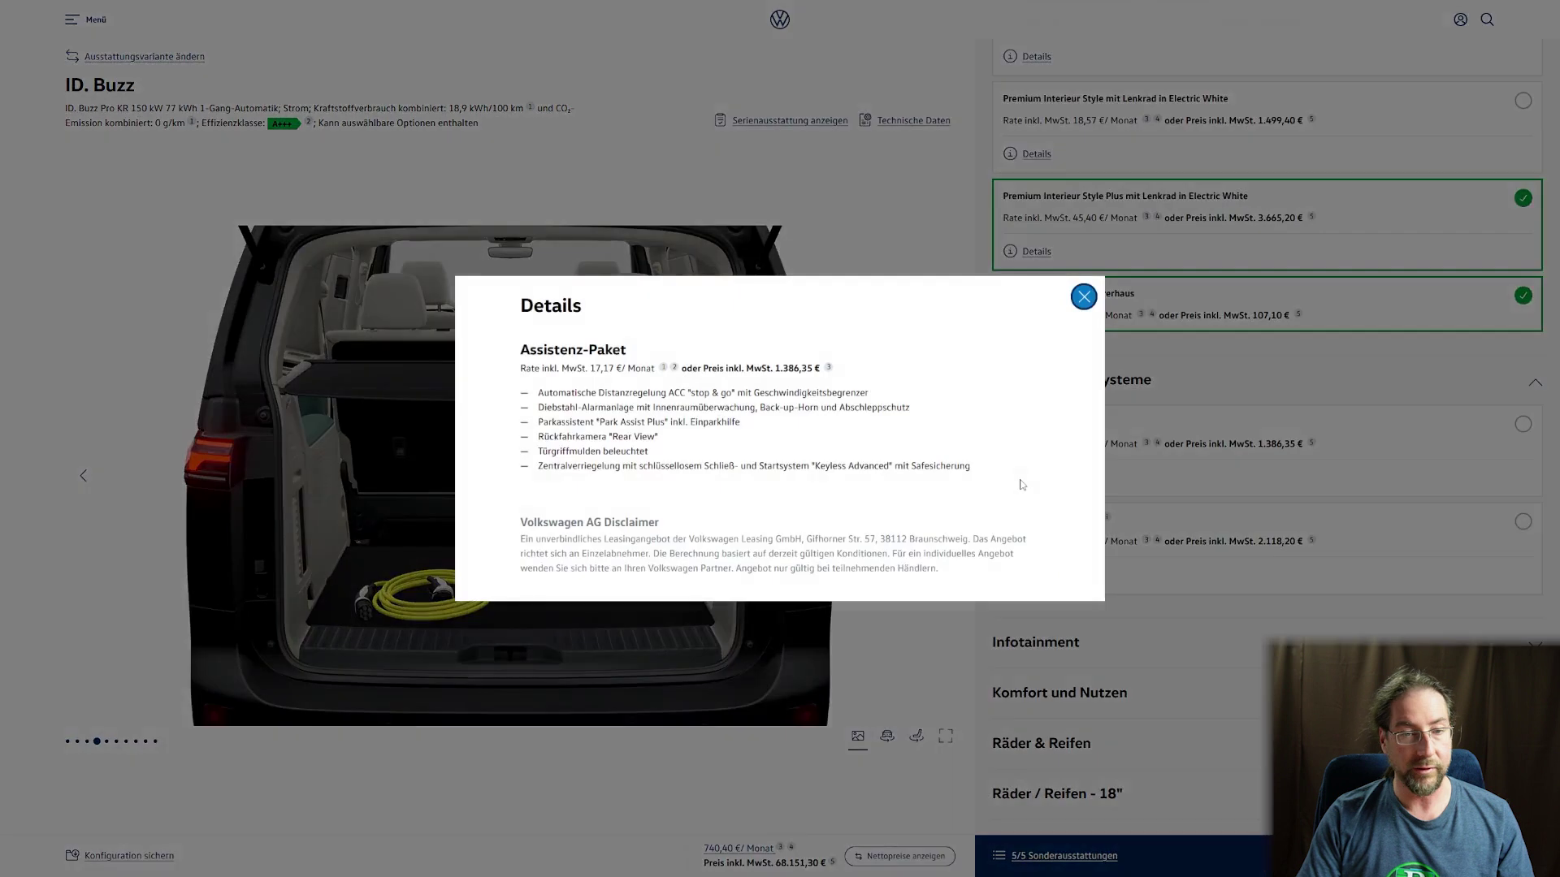
left_click_drag(622, 399, 751, 406)
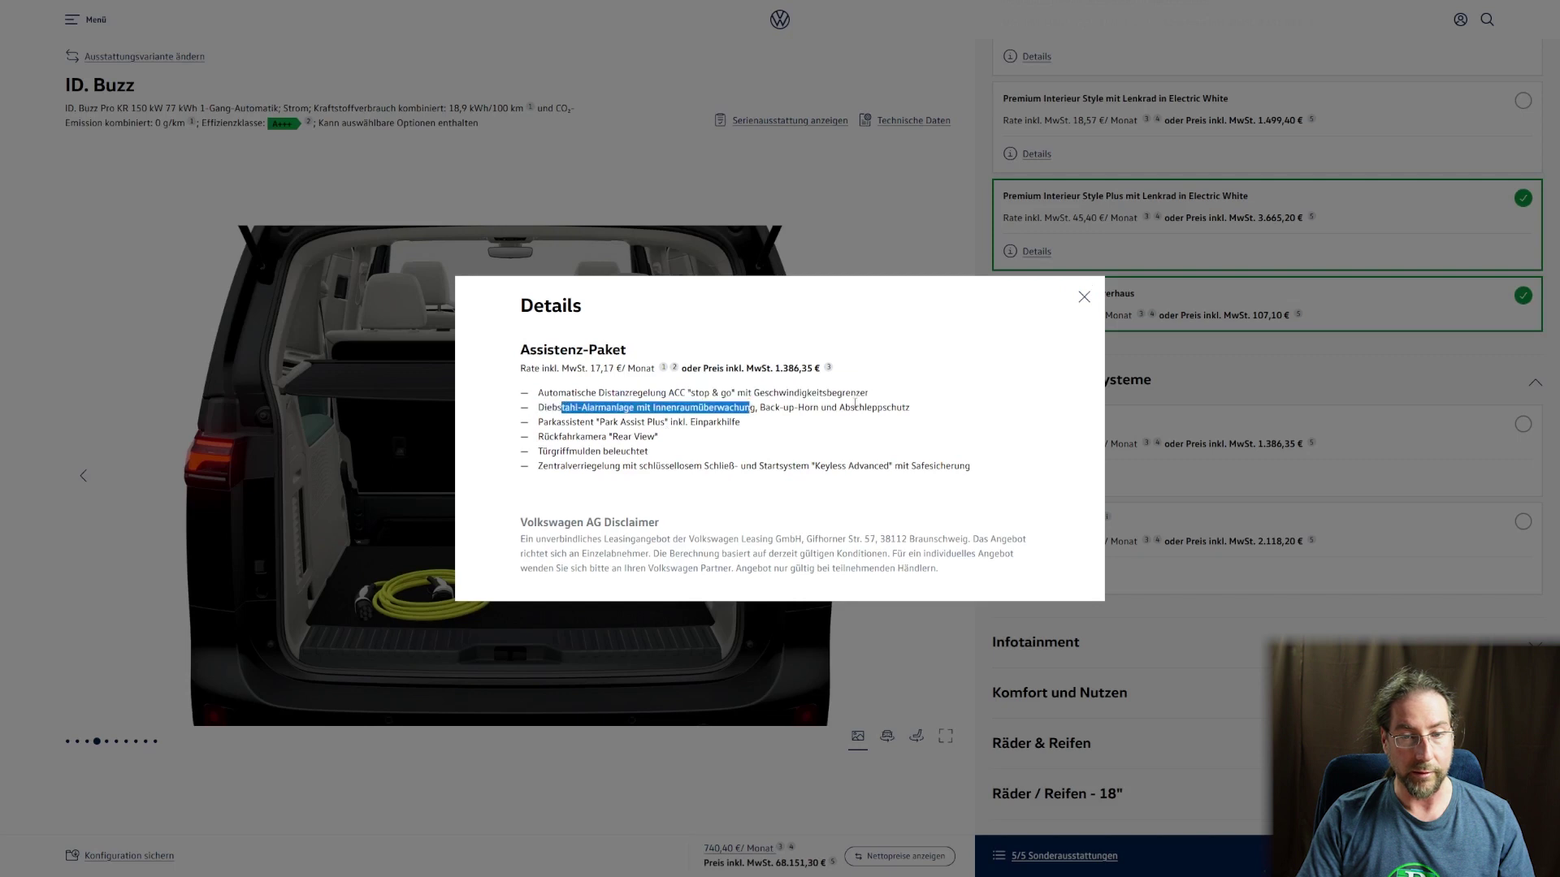
left_click_drag(870, 408, 685, 425)
left_click_drag(583, 437, 883, 478)
left_click(1084, 296)
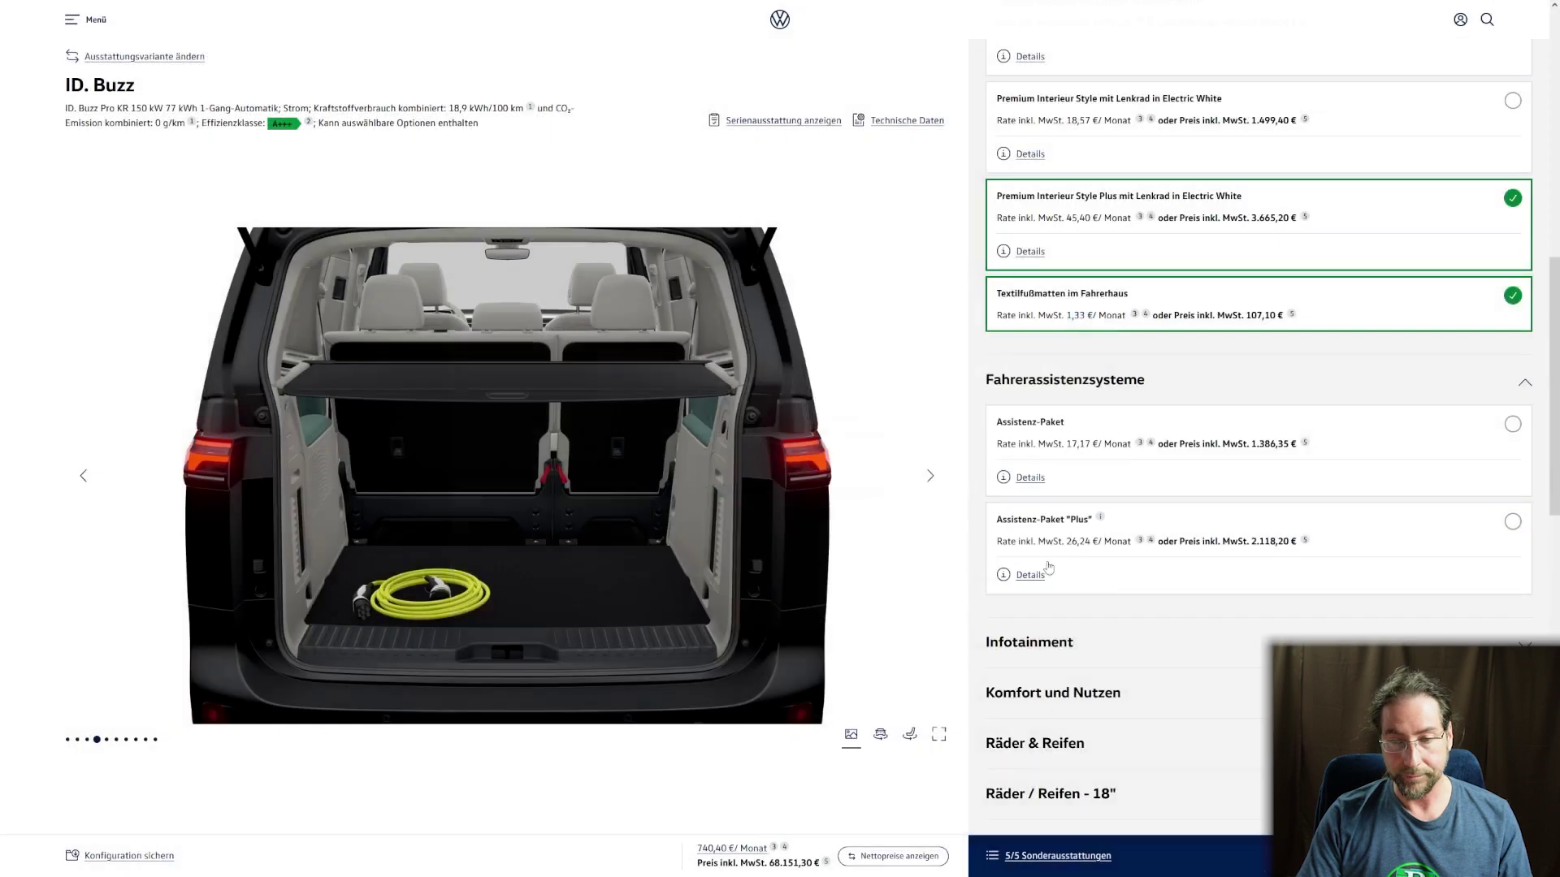
Review Assistenz-Paket "Plus" features like Travel Assist and Area View, then add it
left_click(1036, 576)
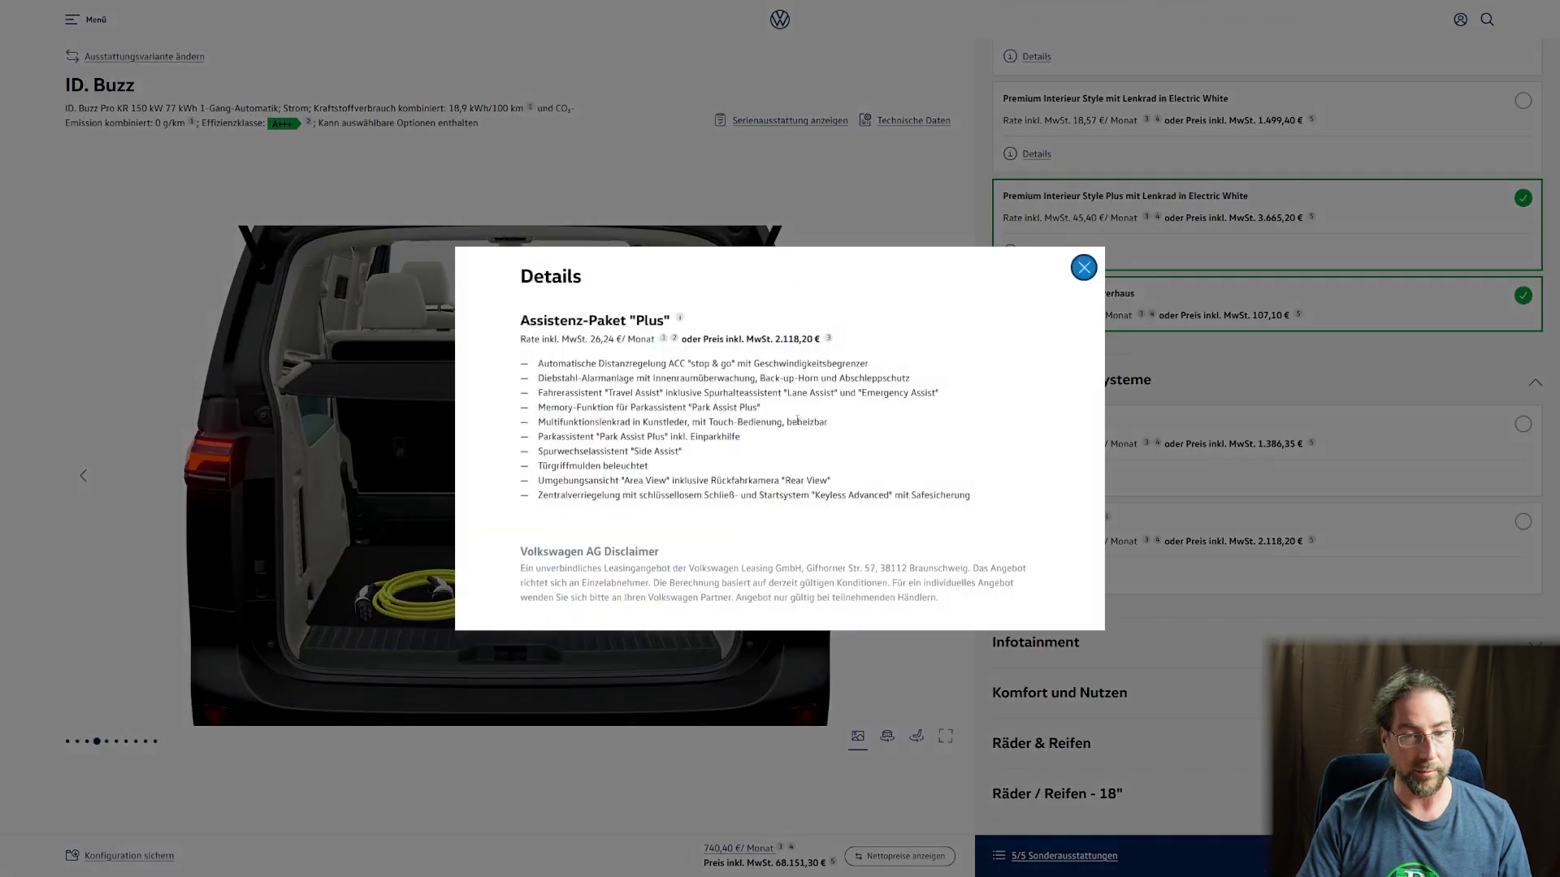
left_click_drag(580, 393, 892, 396)
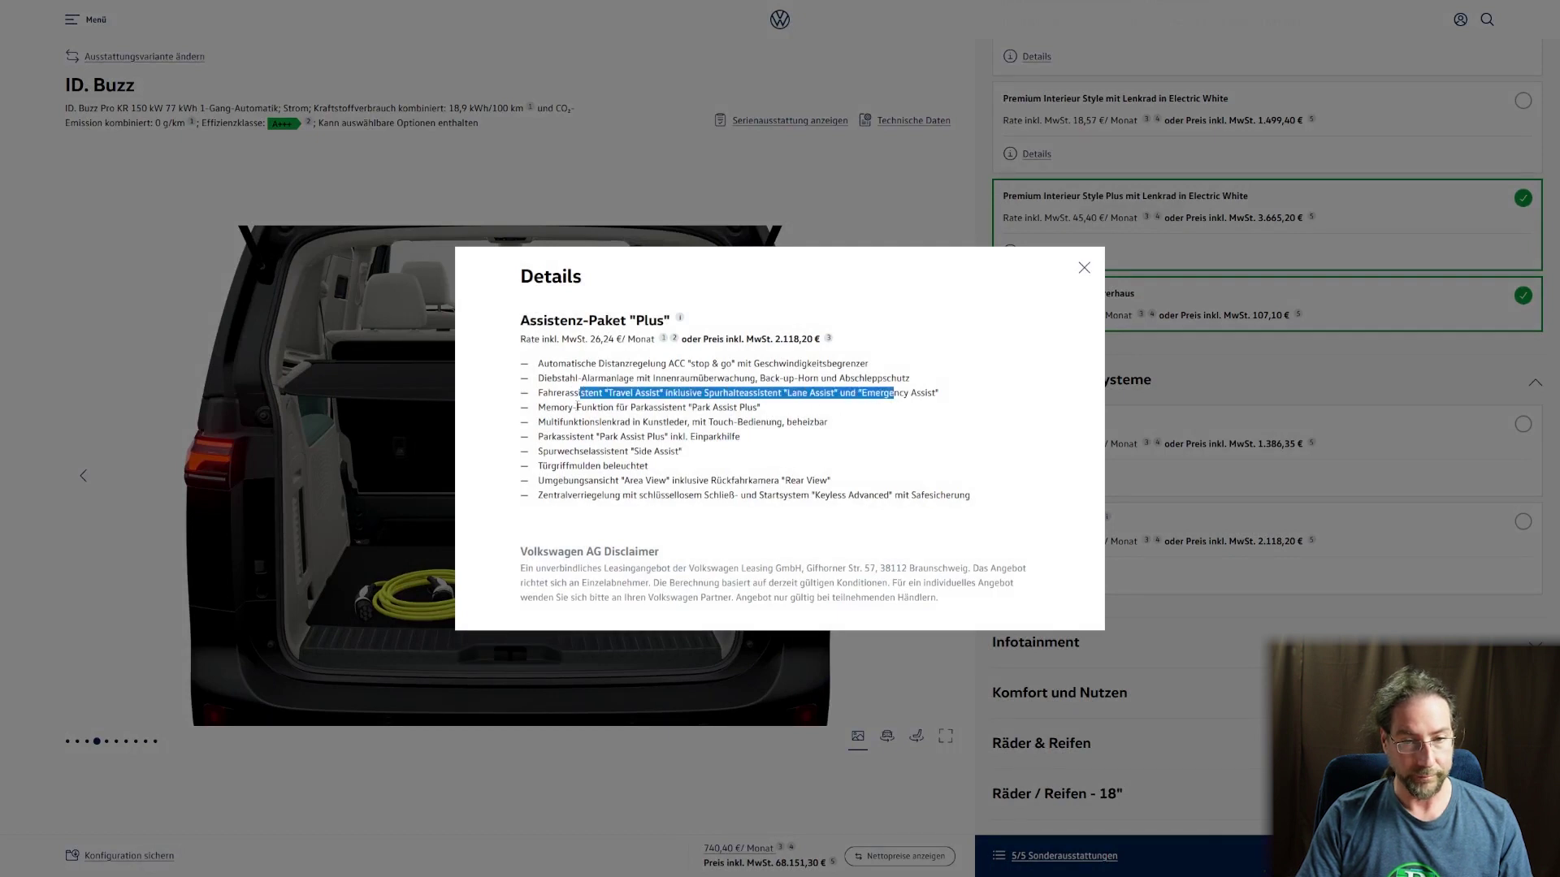
left_click_drag(577, 407, 758, 410)
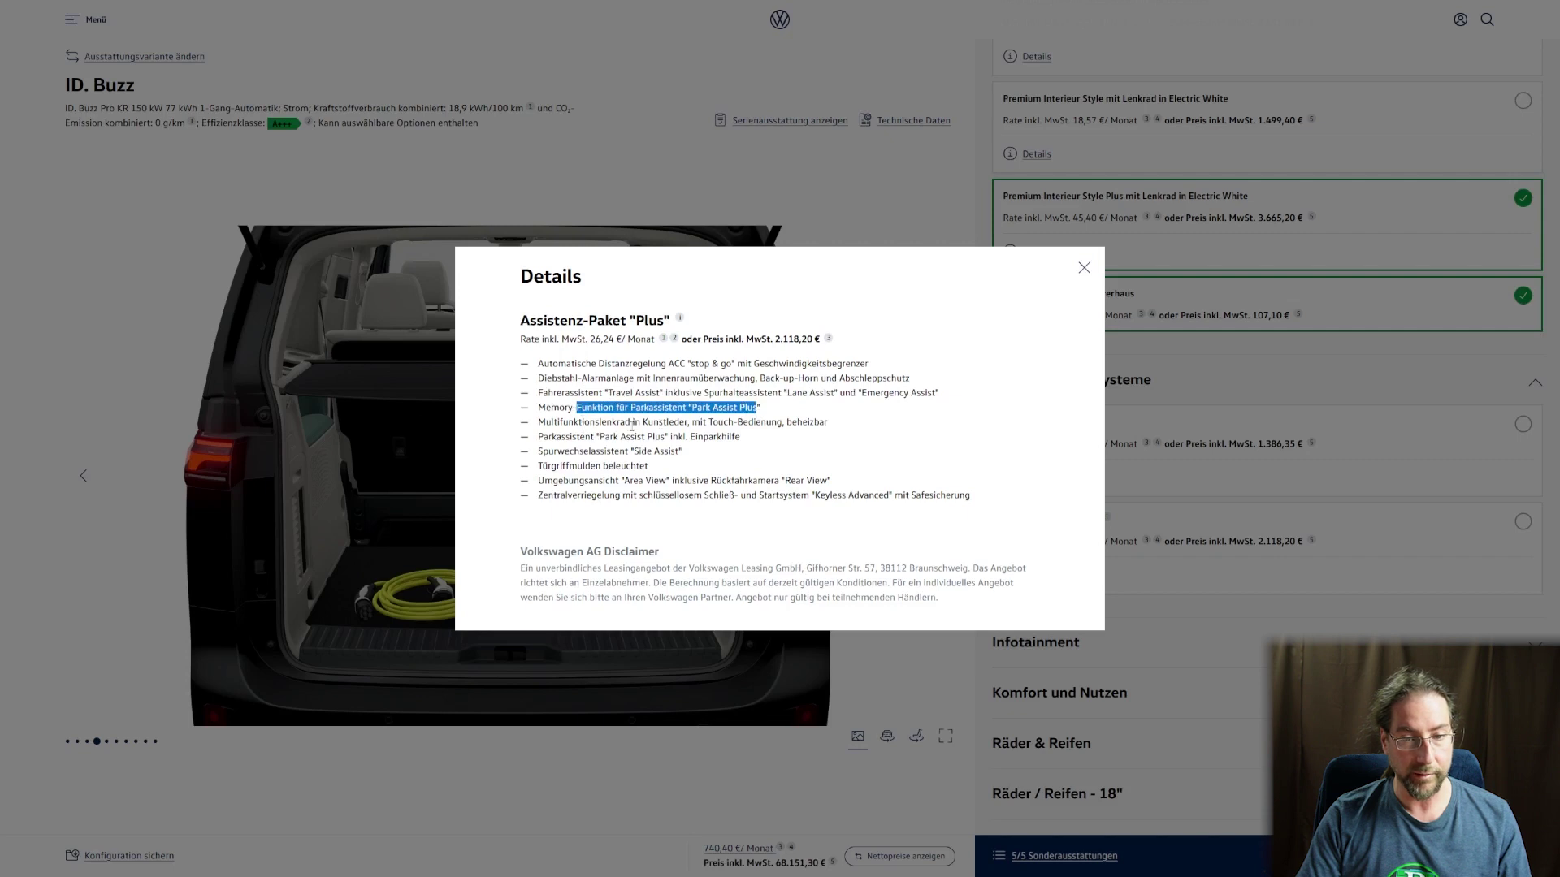
left_click_drag(583, 423, 739, 423)
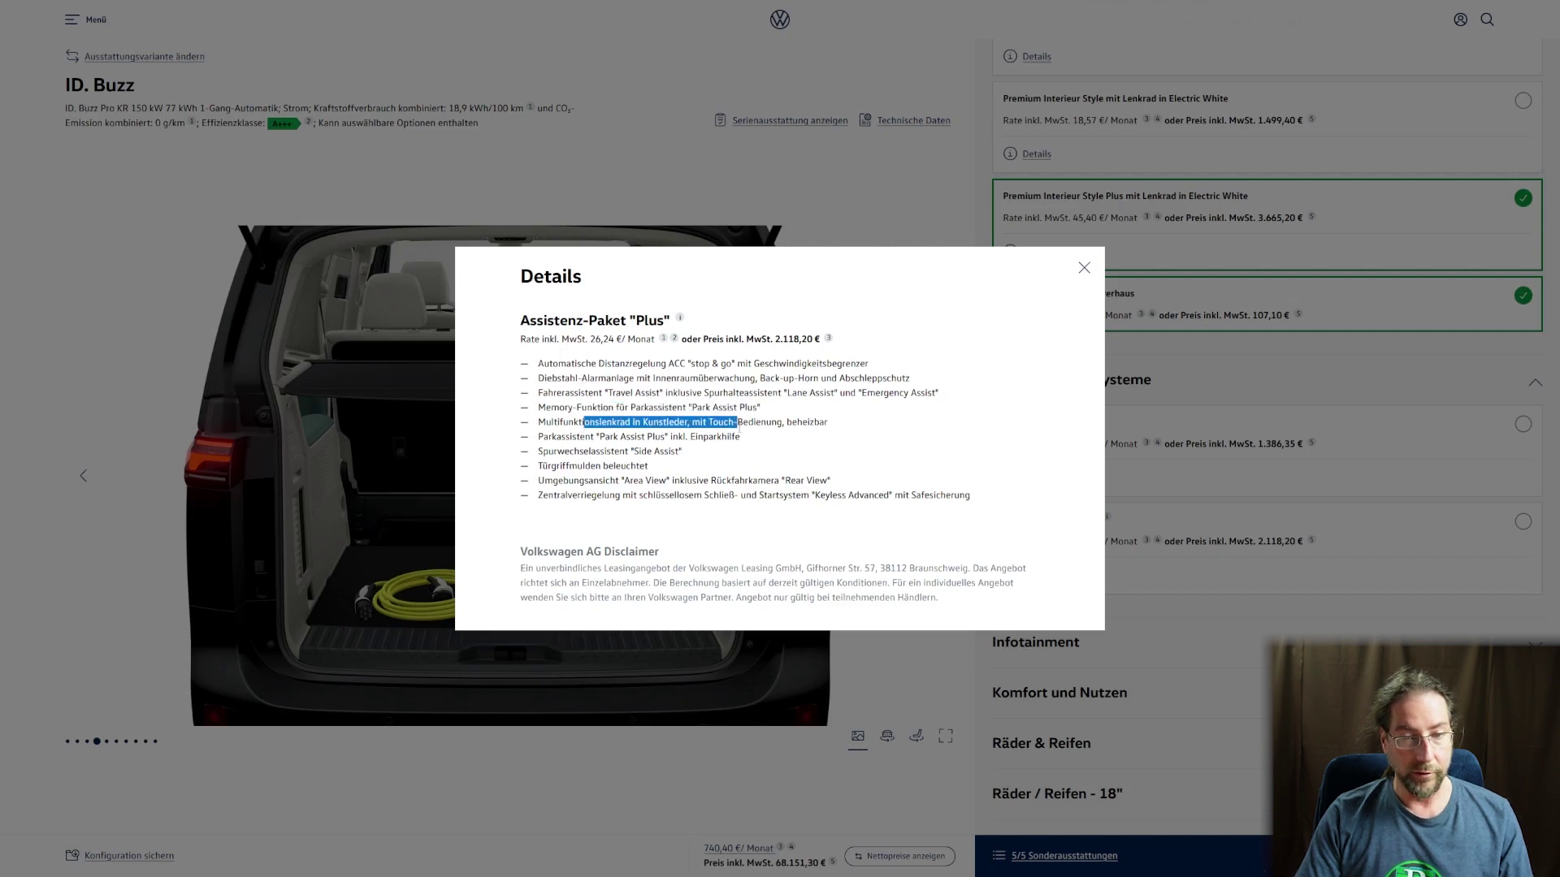
left_click_drag(566, 436, 684, 457)
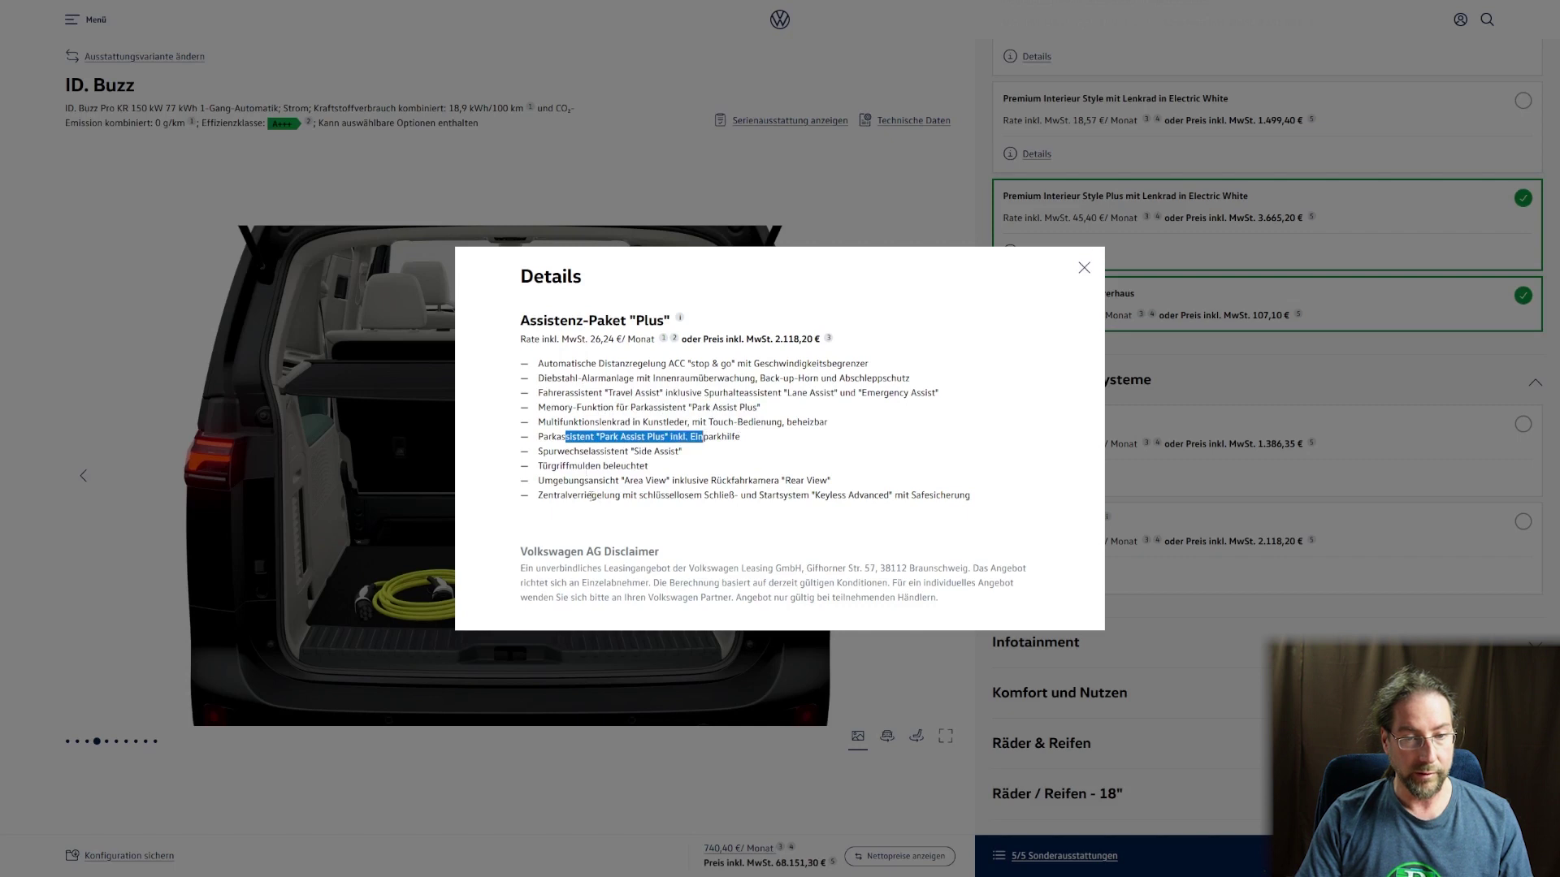
left_click_drag(592, 480, 814, 479)
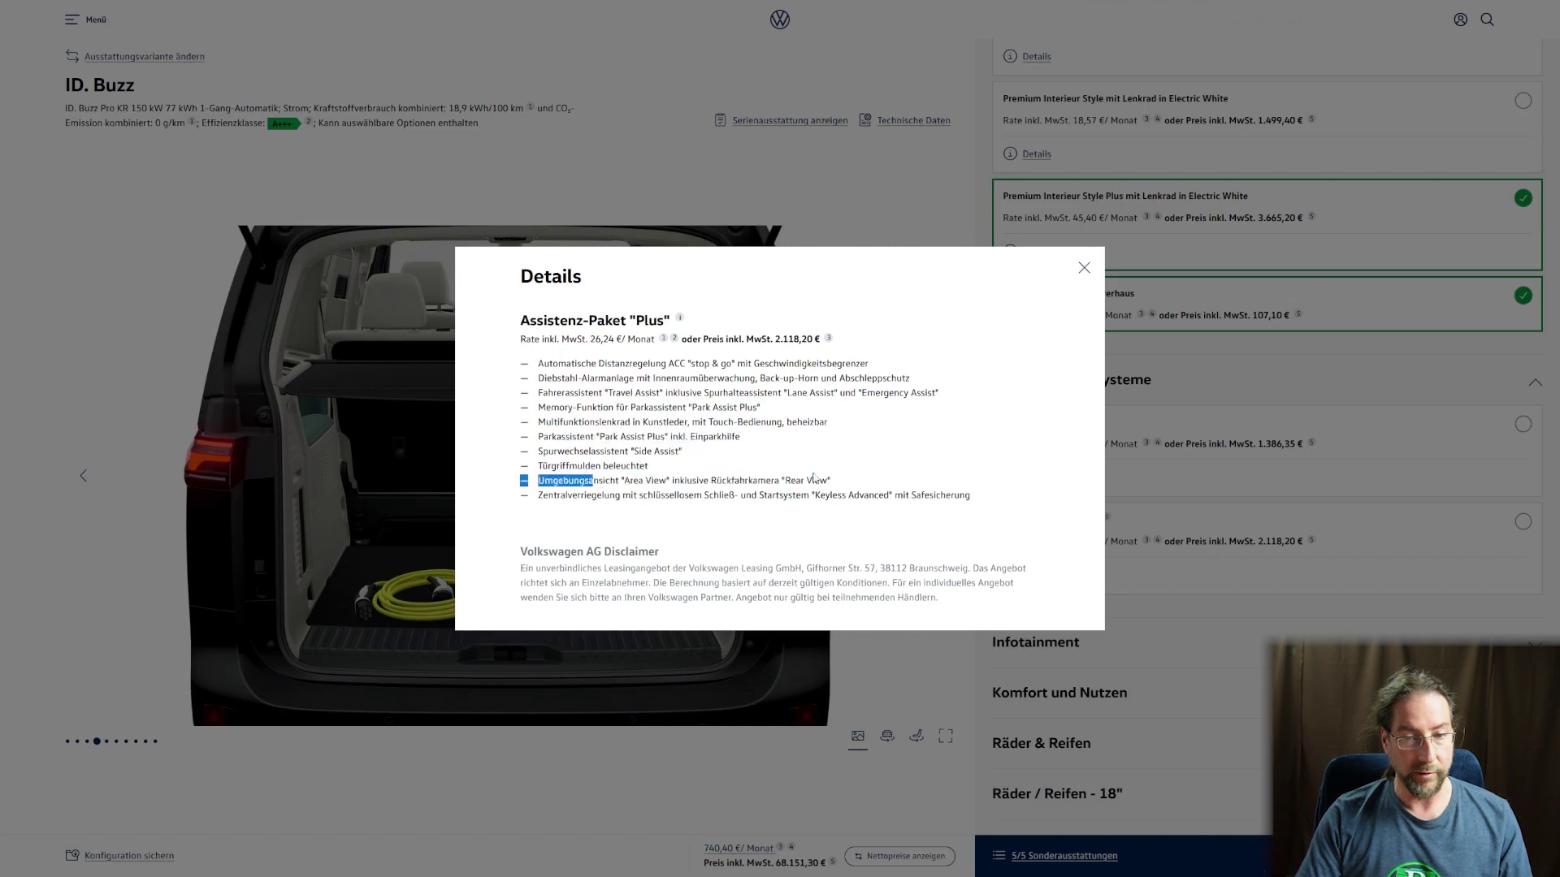
left_click(646, 491)
left_click(1084, 268)
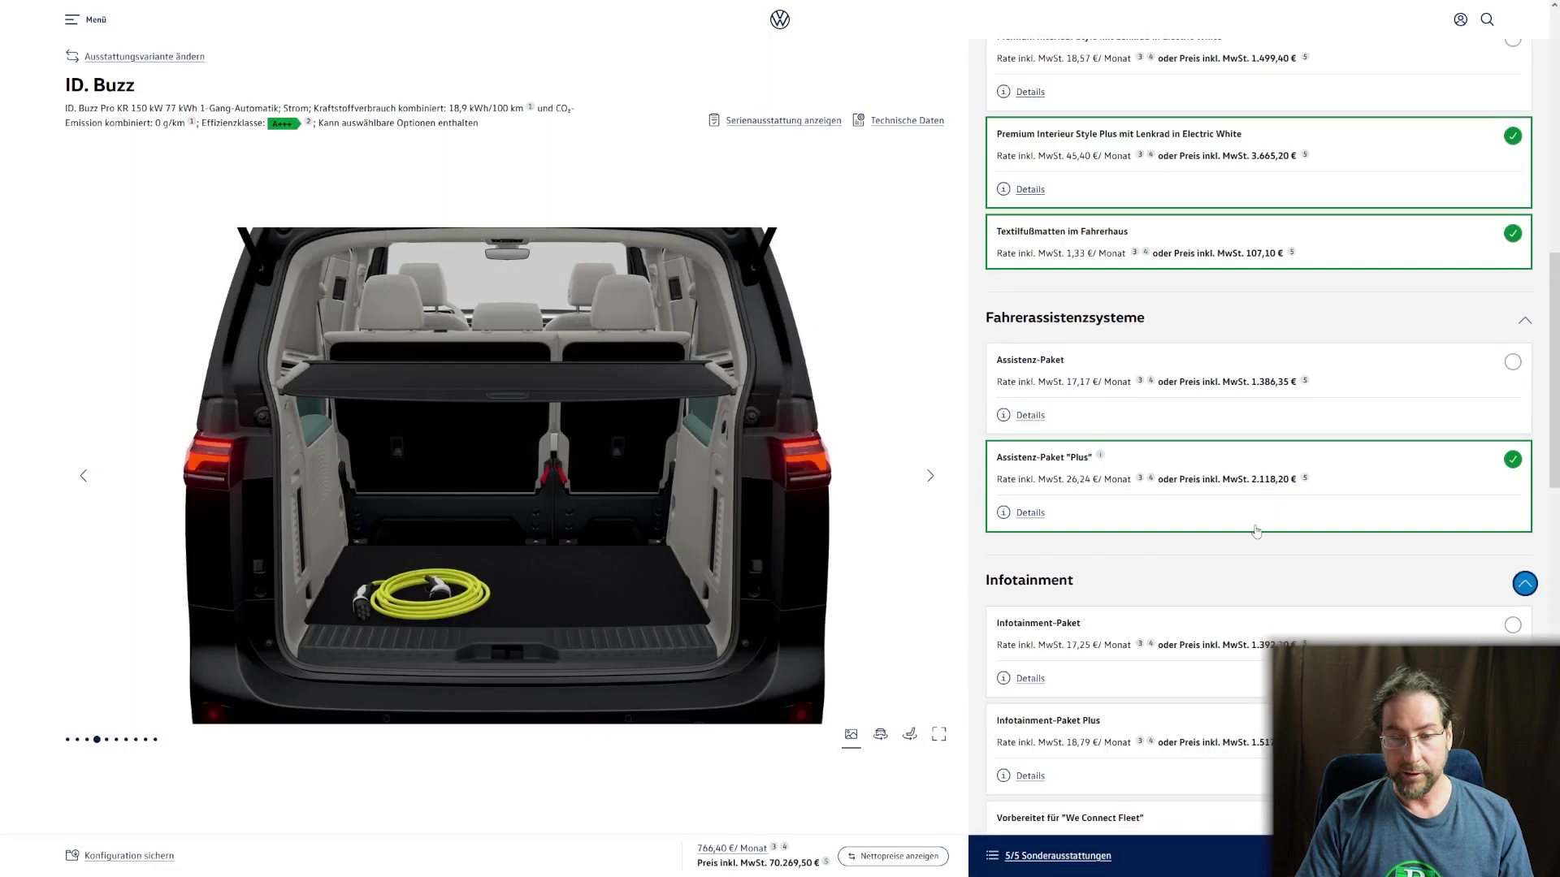
Compare the Infotainment-Paket and Infotainment-Paket Plus details, including the 12-inch touch display
scroll(1256, 531, "down", 3)
double_click(1031, 436)
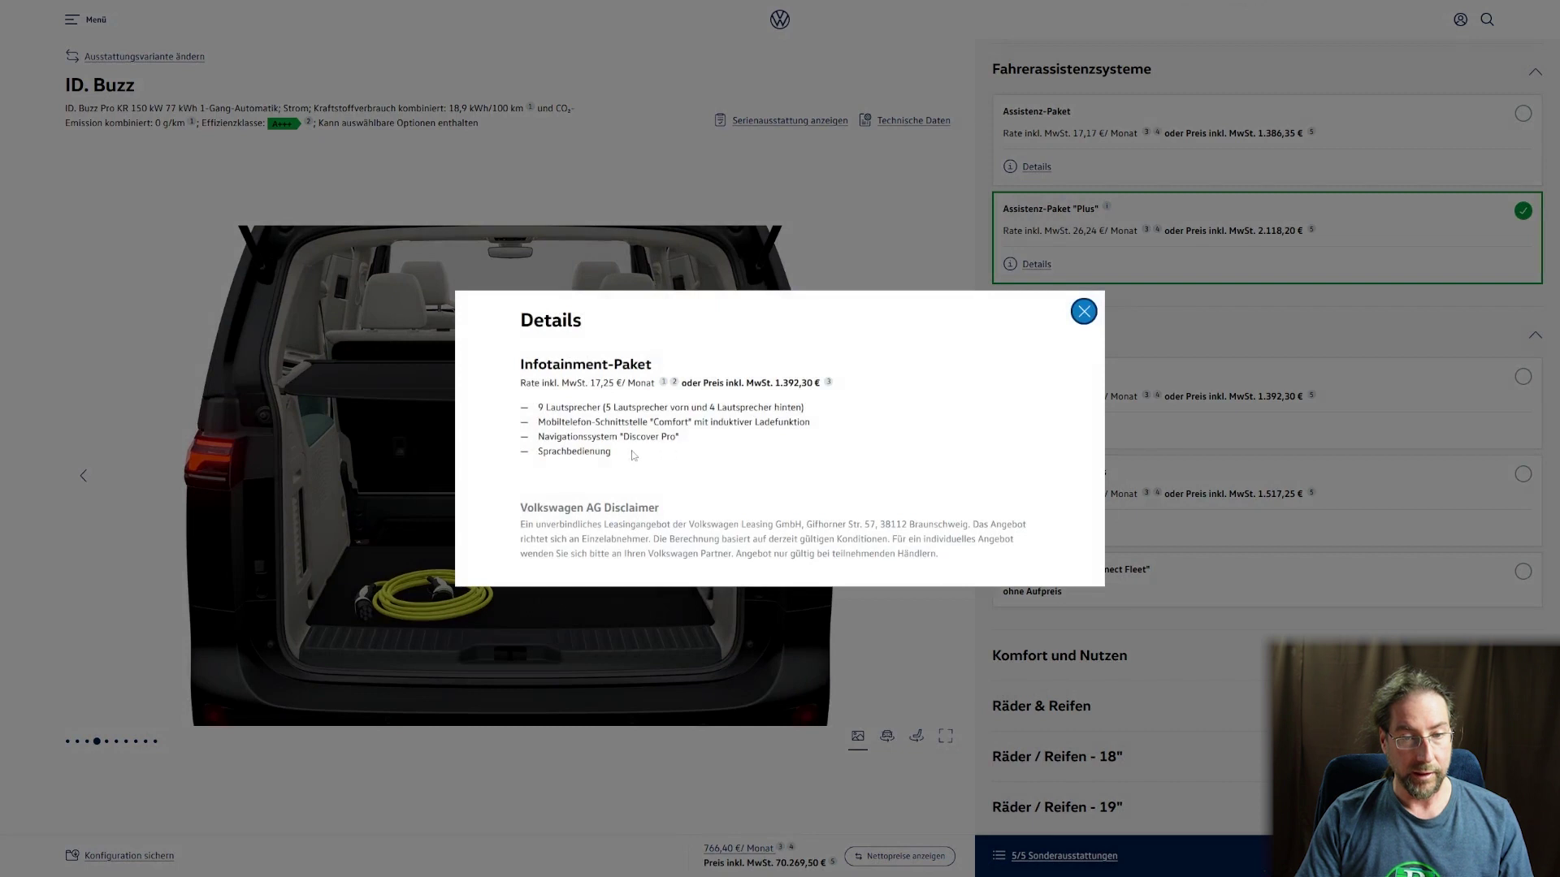
left_click(1084, 312)
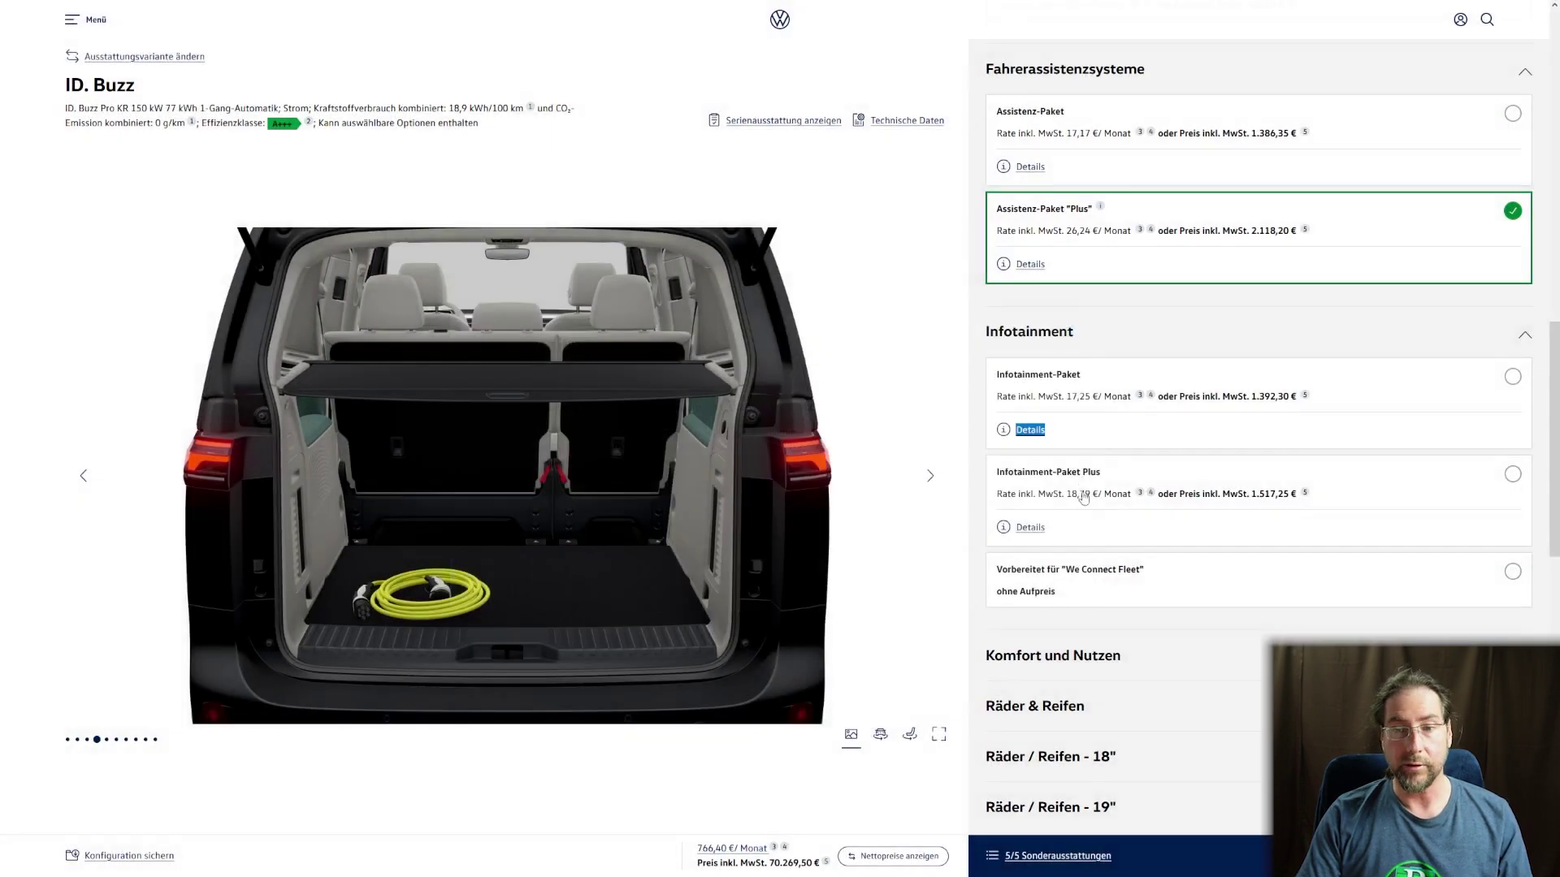
double_click(1030, 528)
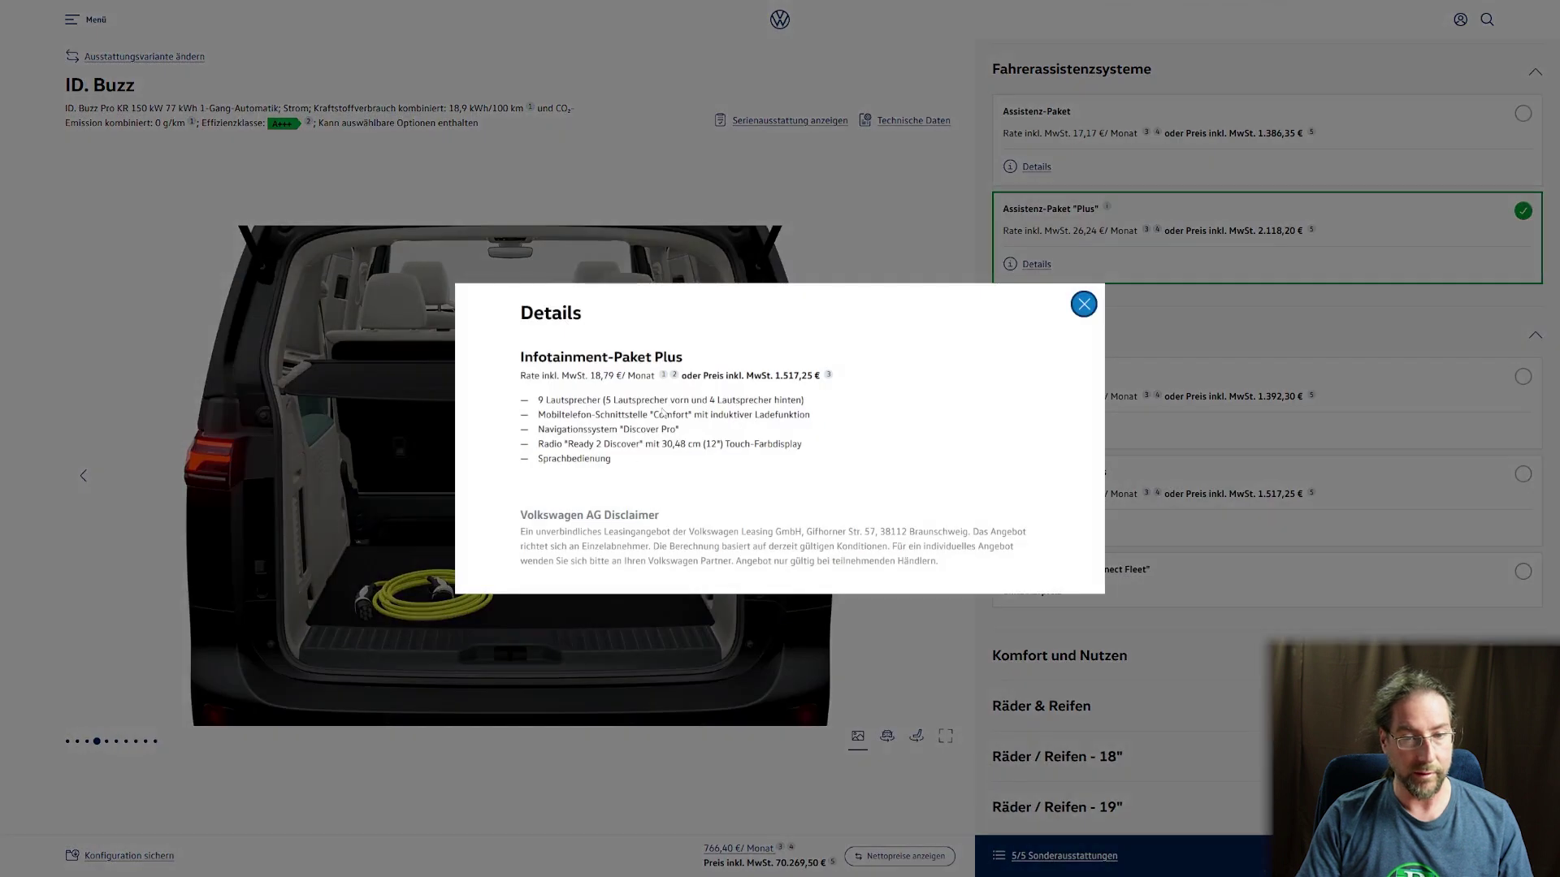
left_click_drag(652, 443, 799, 445)
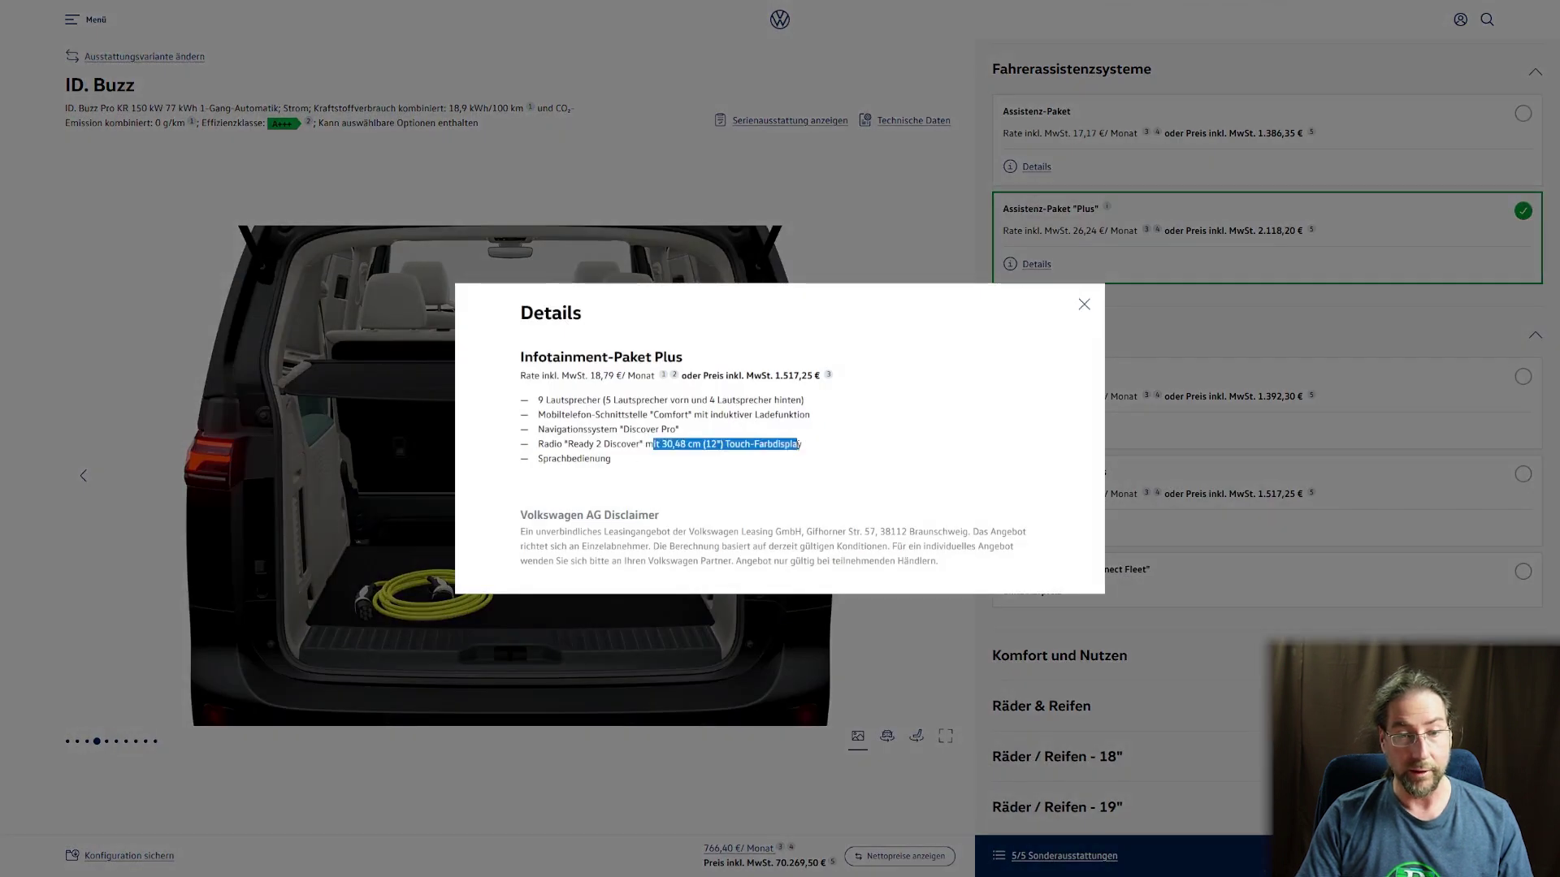
Add the folding tow bar and the 12 V/230 V passenger-seat socket, bringing the total to 73.137,40 €
left_click(1084, 305)
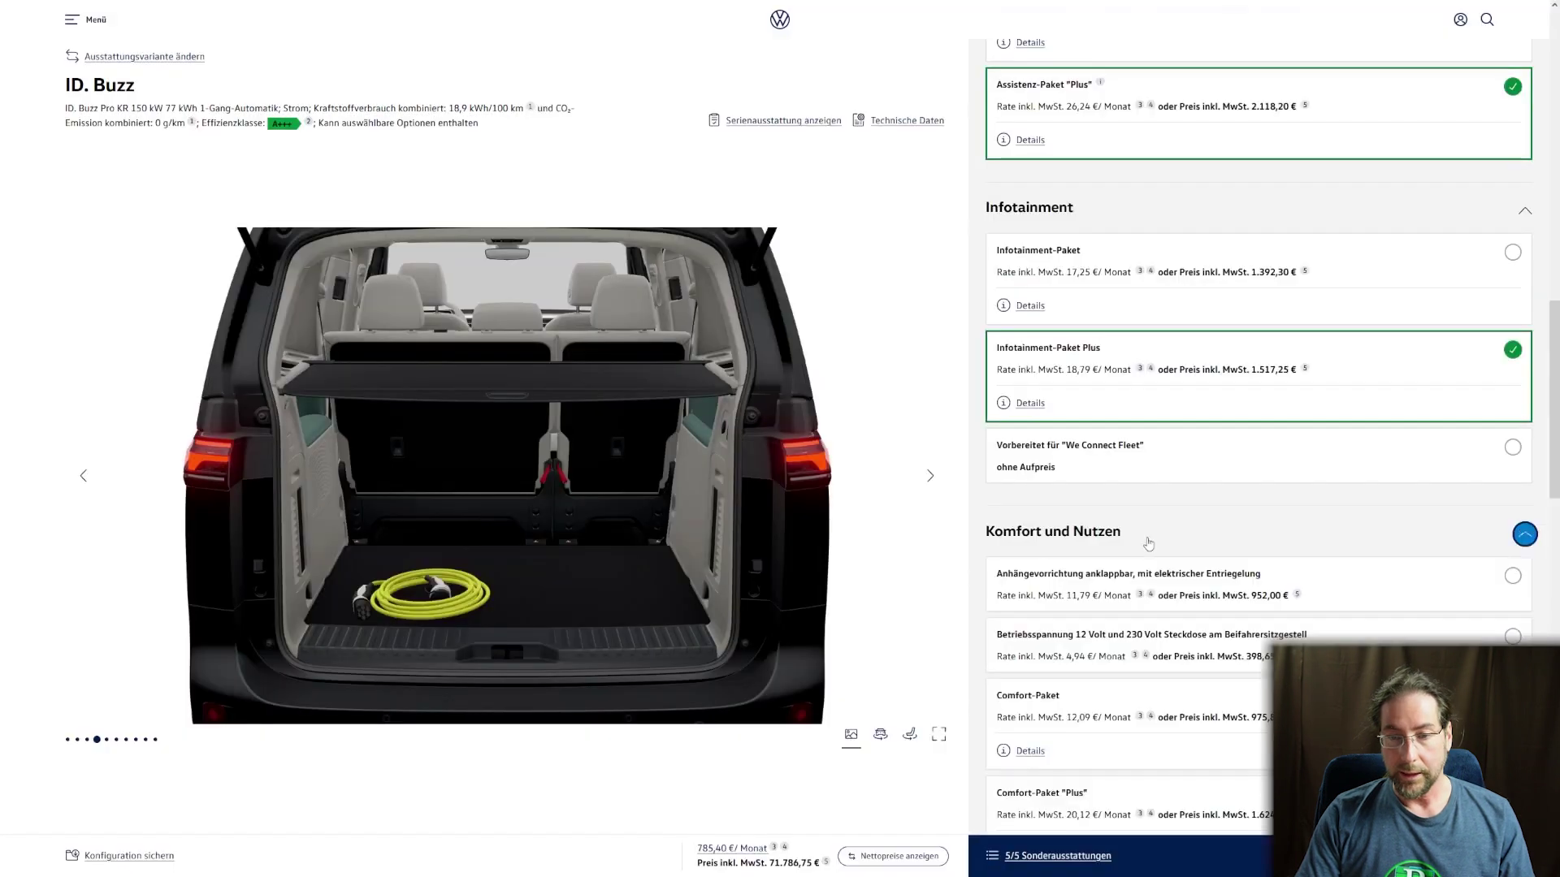
scroll(1311, 559, "down", 2)
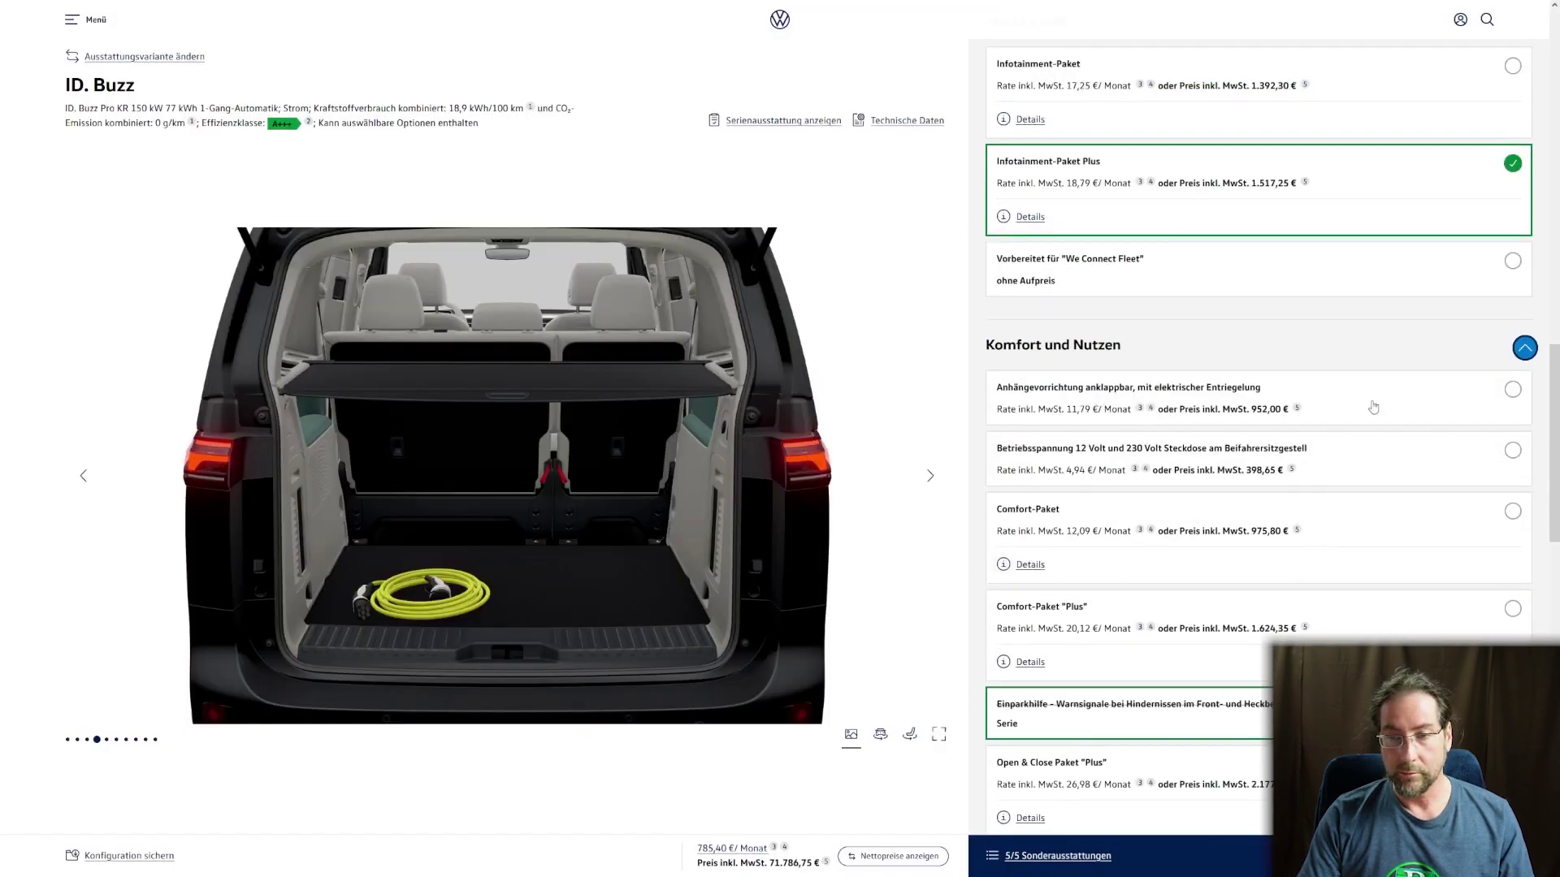
left_click(1516, 391)
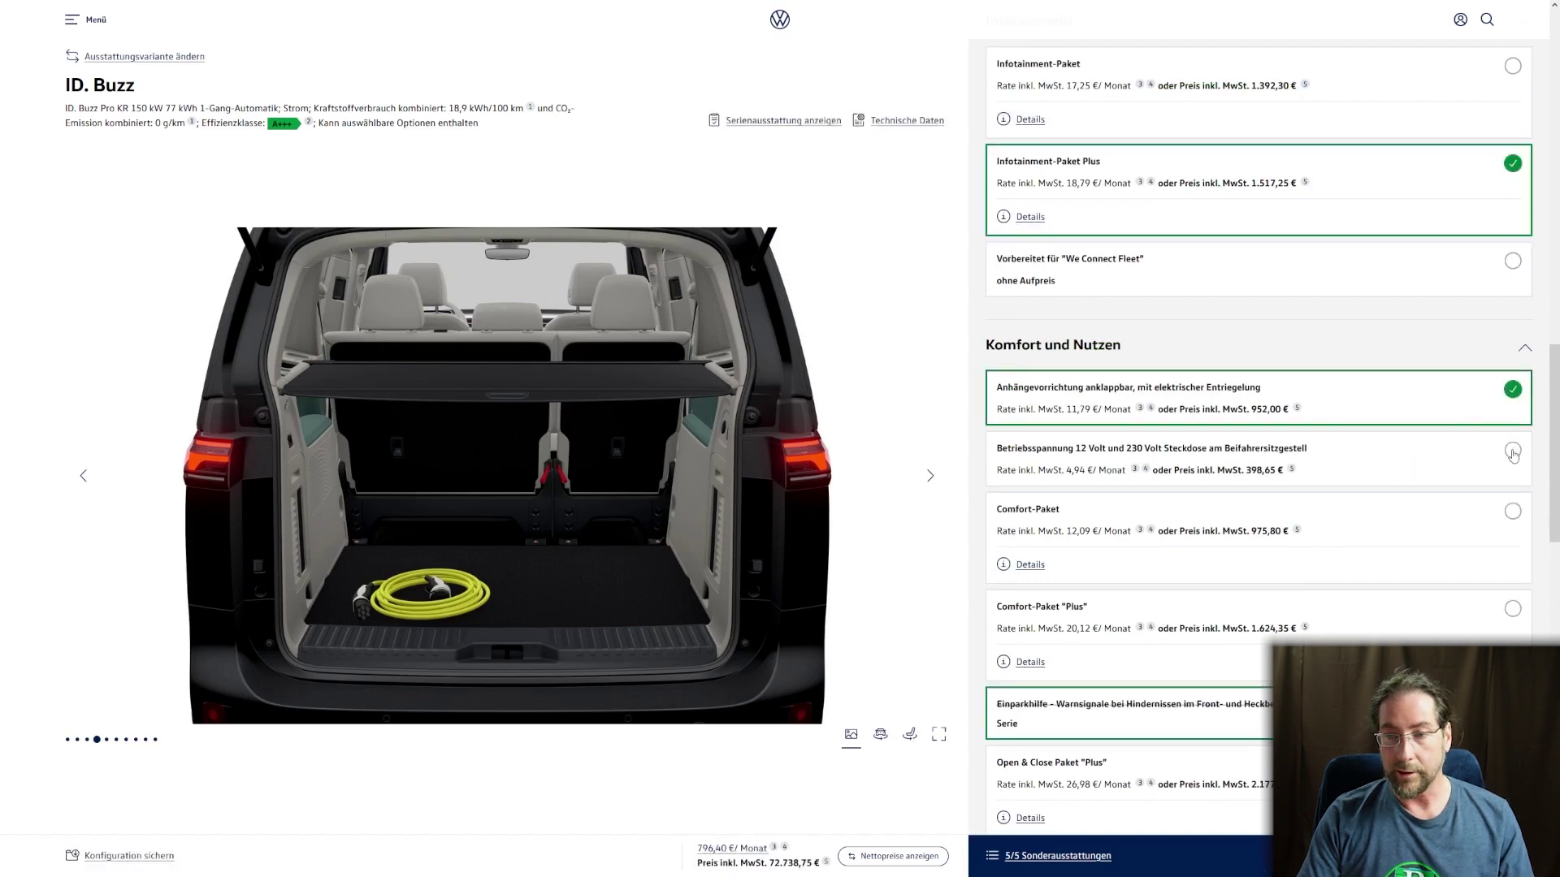
left_click(1513, 451)
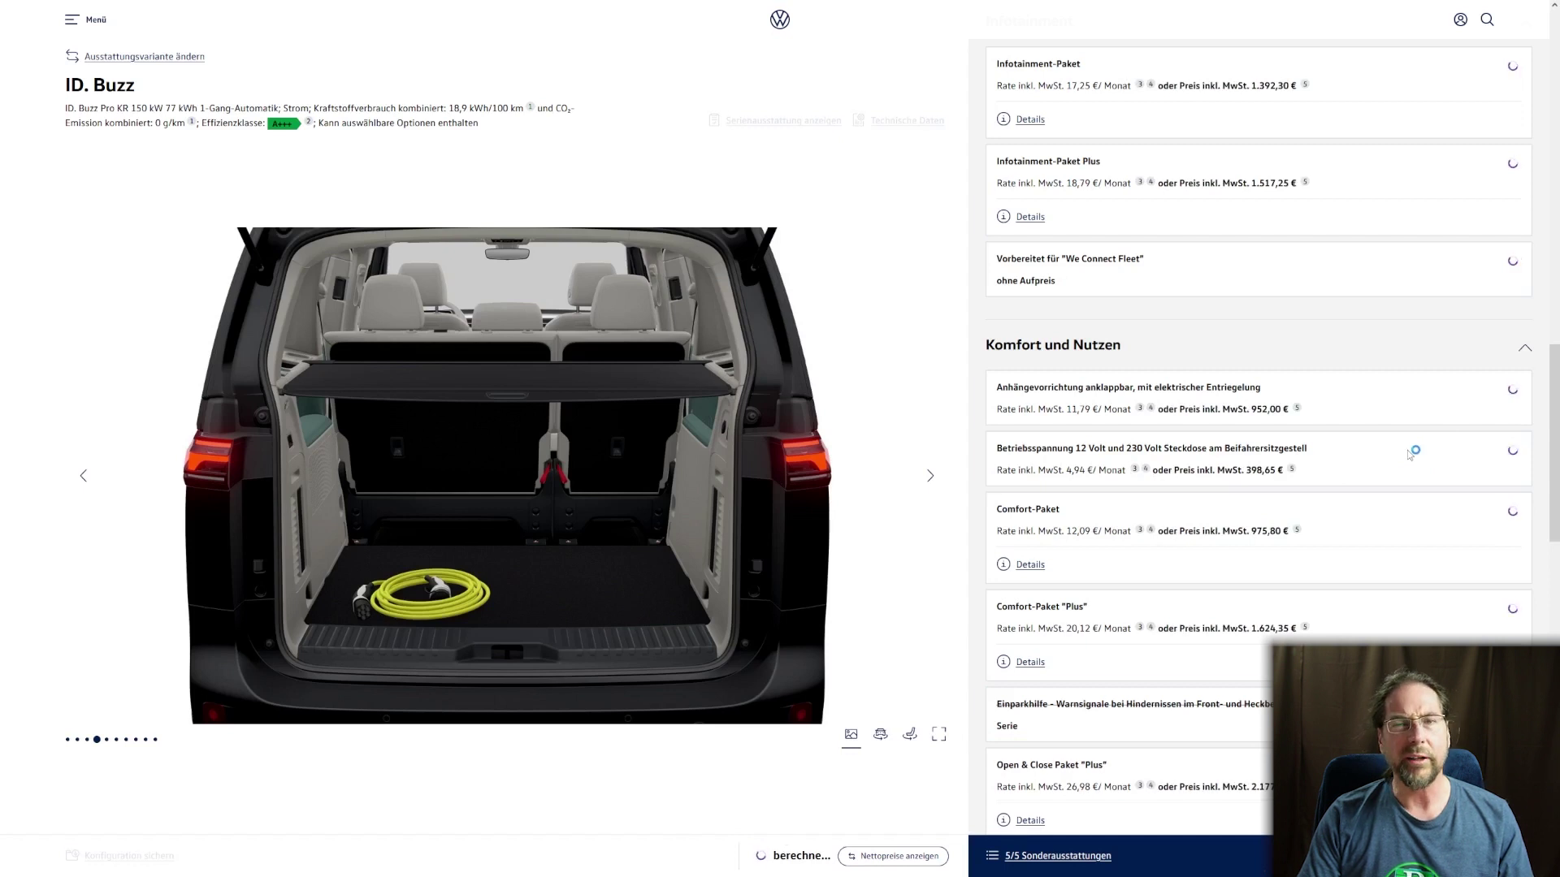
scroll(1407, 451, "down", 2)
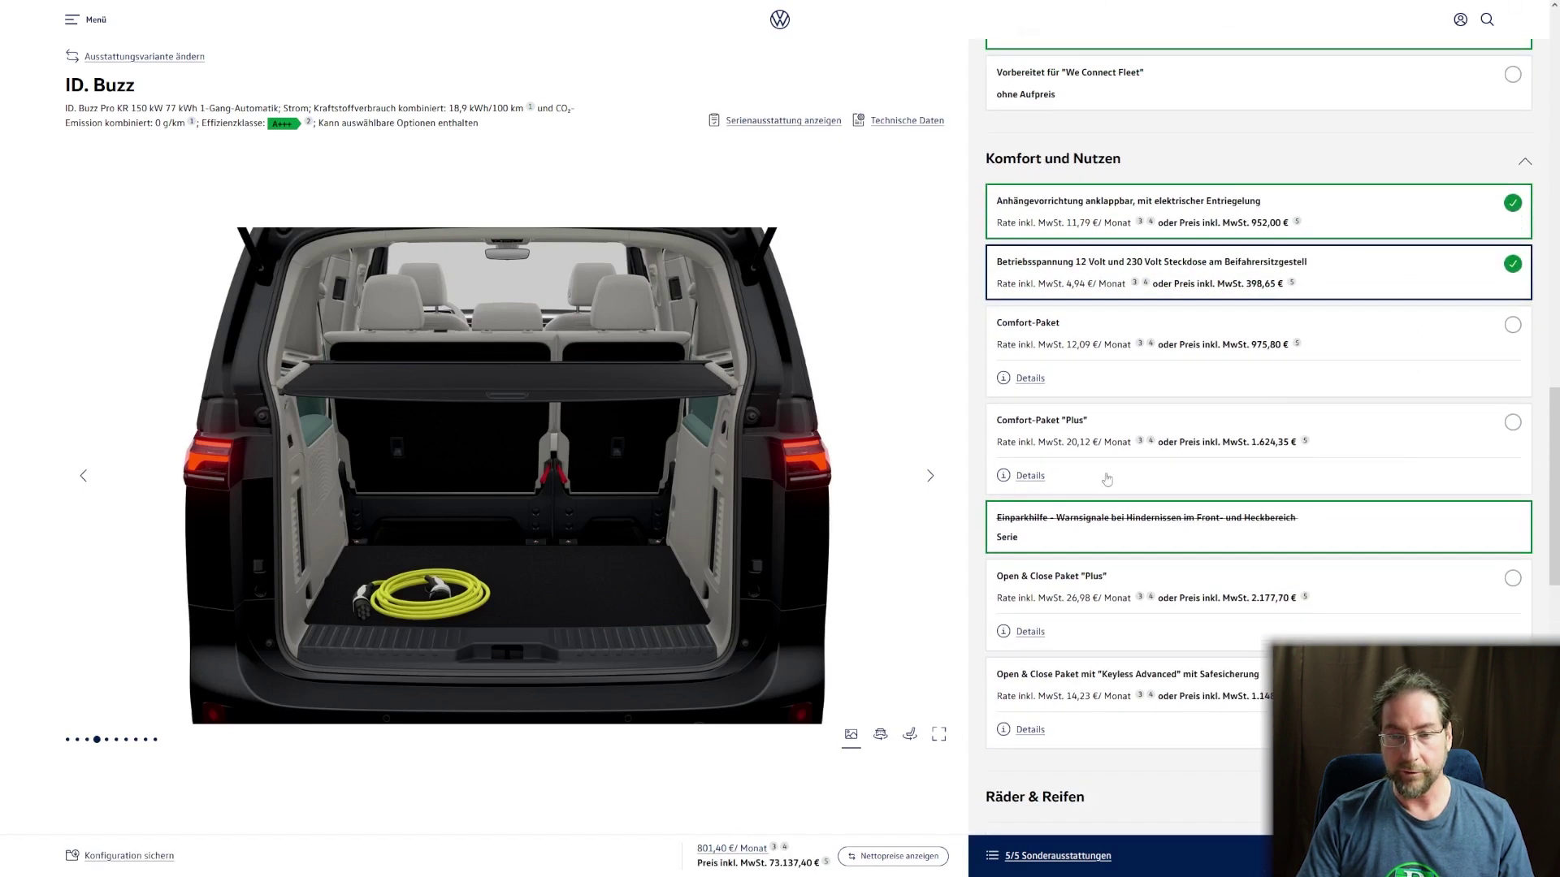
left_click(1030, 377)
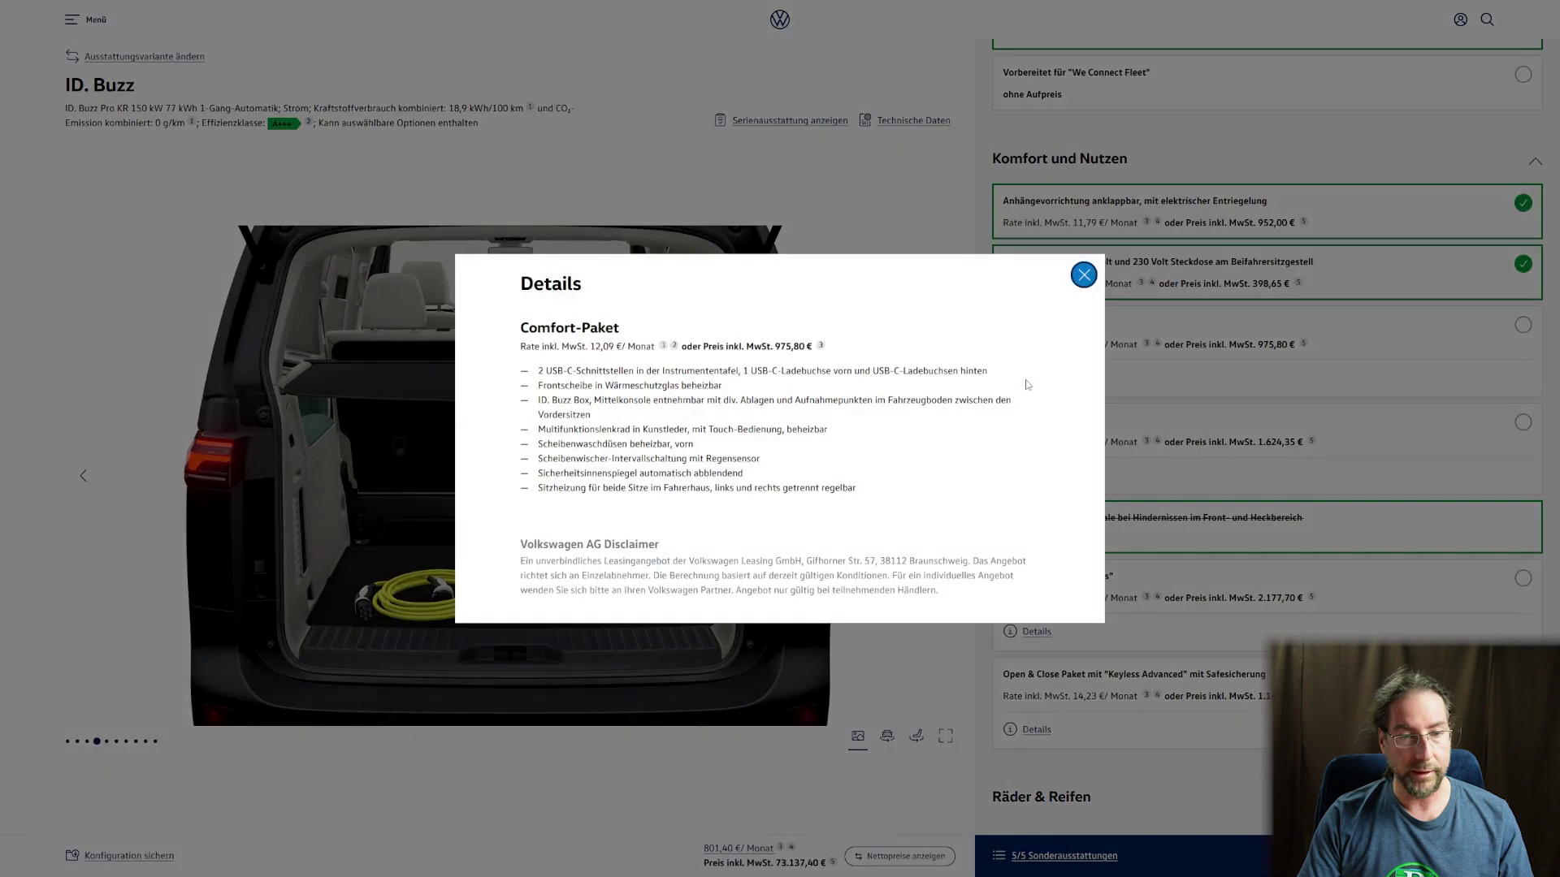
Compare Comfort-Paket "Plus" contents (heated windscreen, luggage net, Multiflexboard, rain sensor) and check Open & Close Paket "Plus" details
left_click_drag(928, 355, 698, 371)
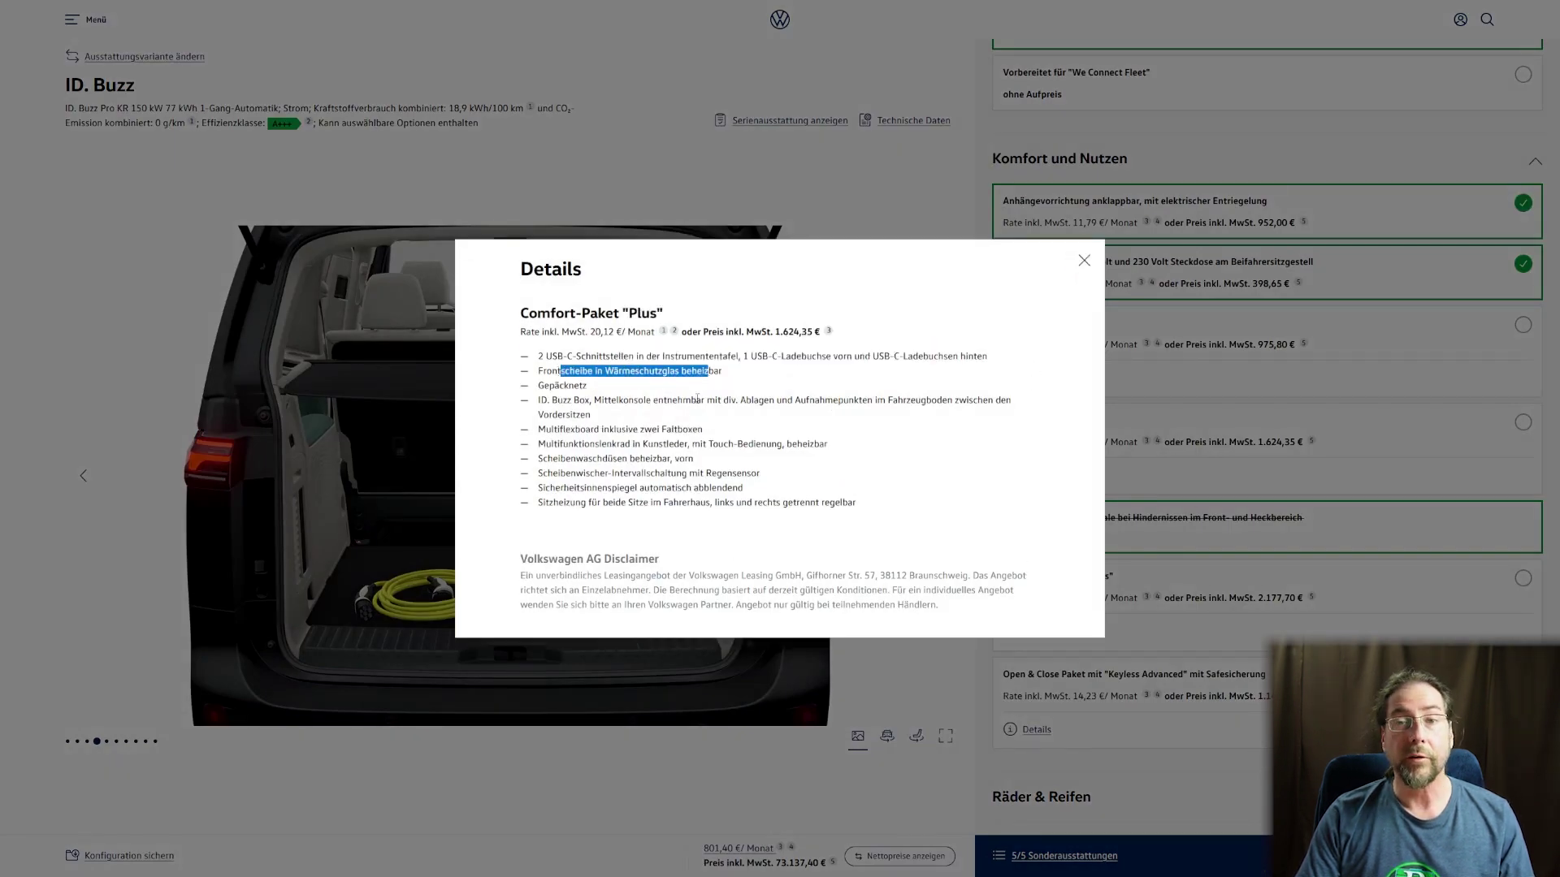
left_click_drag(556, 386, 858, 404)
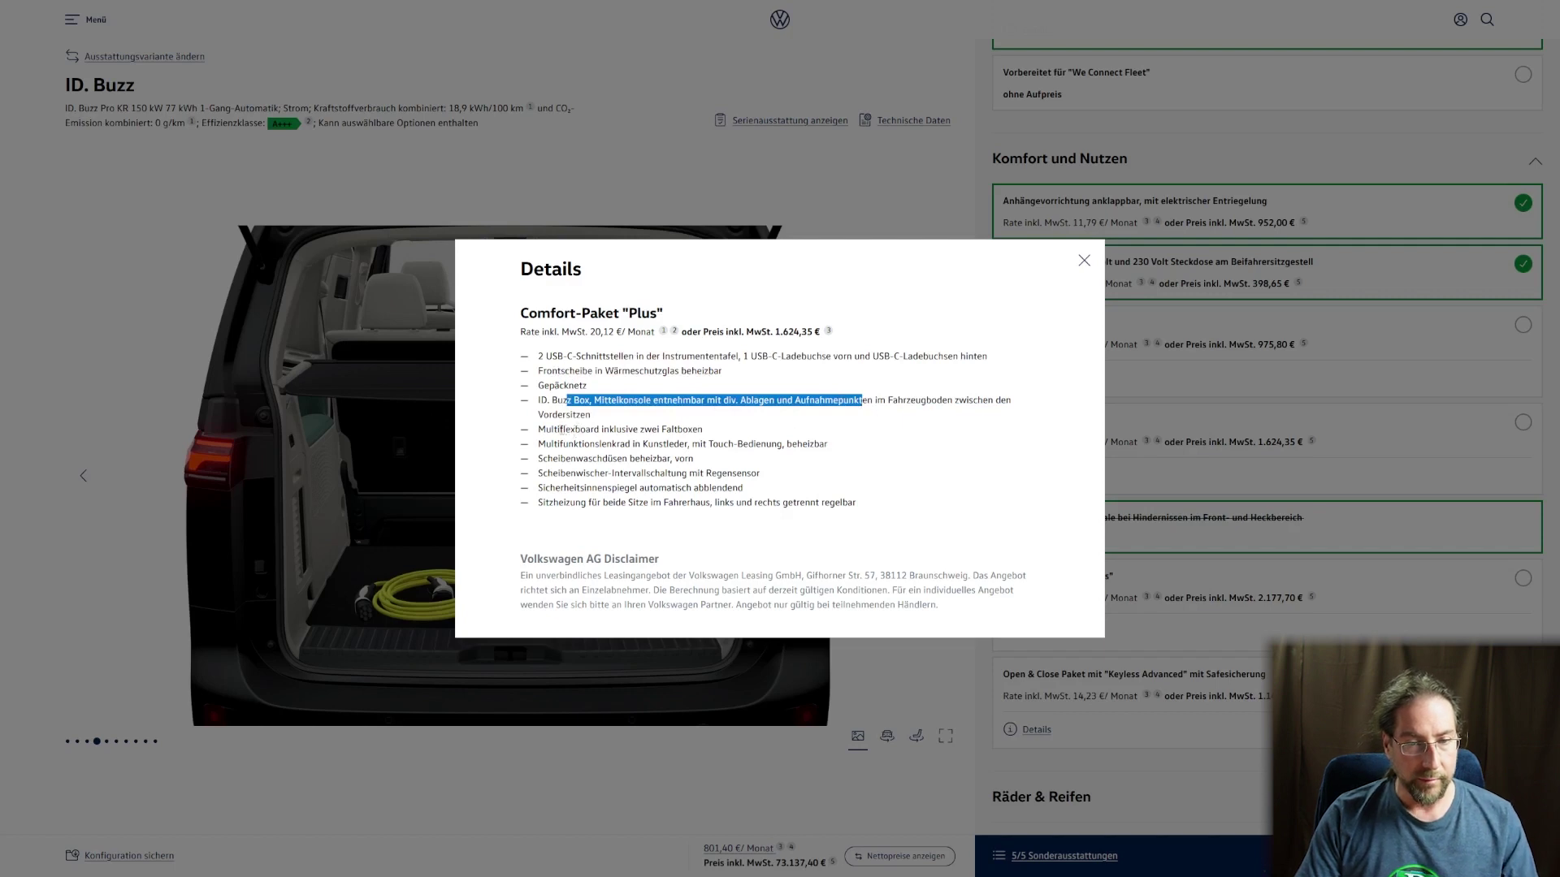
left_click_drag(560, 429, 678, 430)
left_click_drag(566, 473, 738, 475)
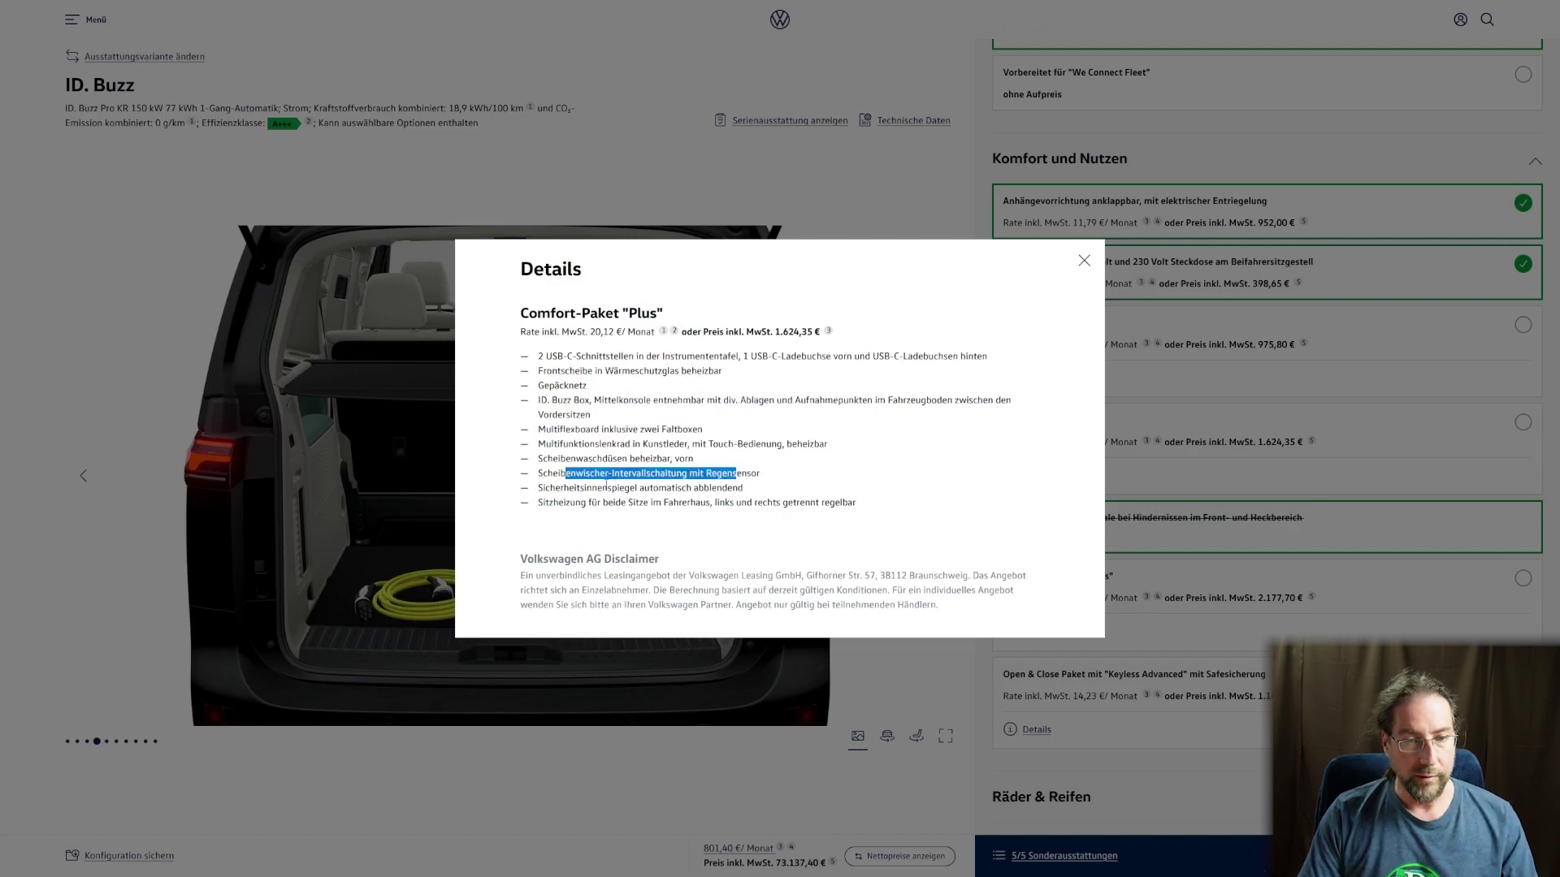
left_click(1117, 510)
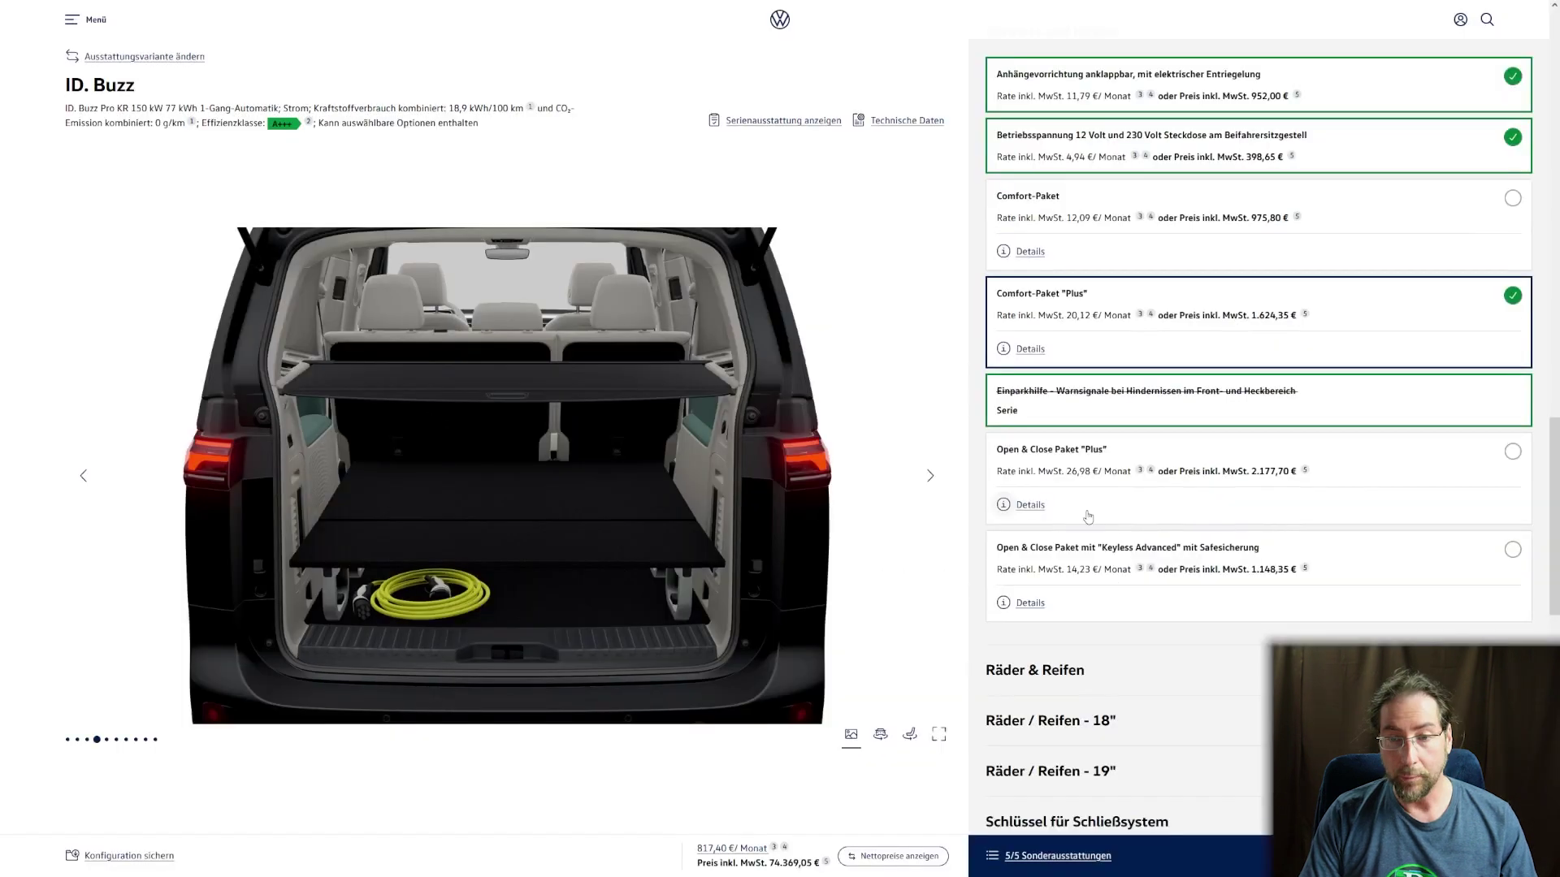
left_click(1032, 506)
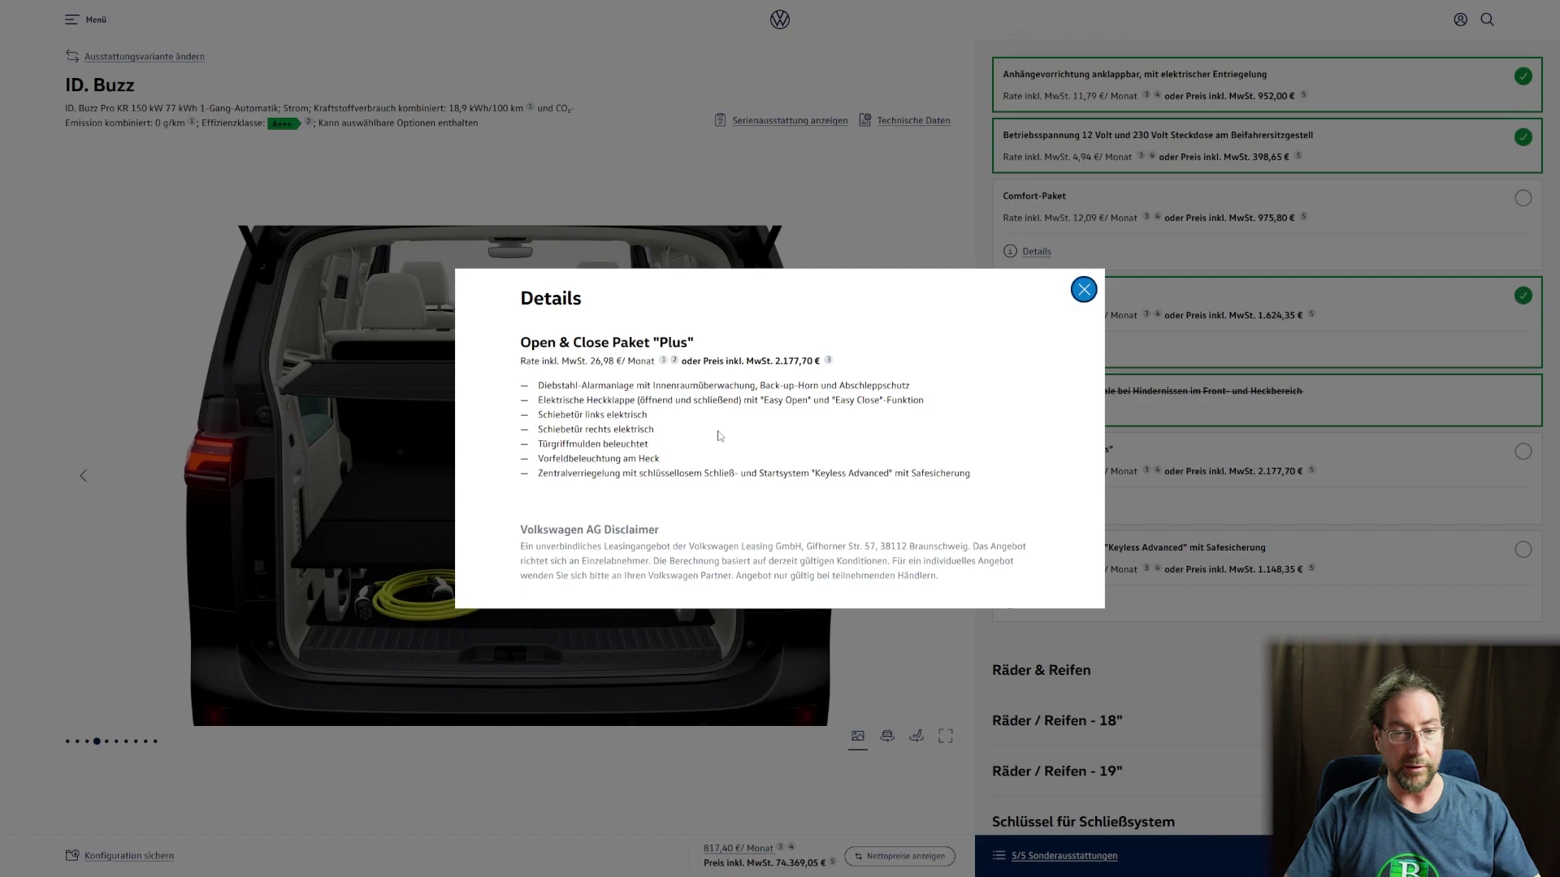
key("Escape")
Show the ID. Buzz summary page and point out the 75.517,40 € total price
scroll(1394, 376, "down", 5)
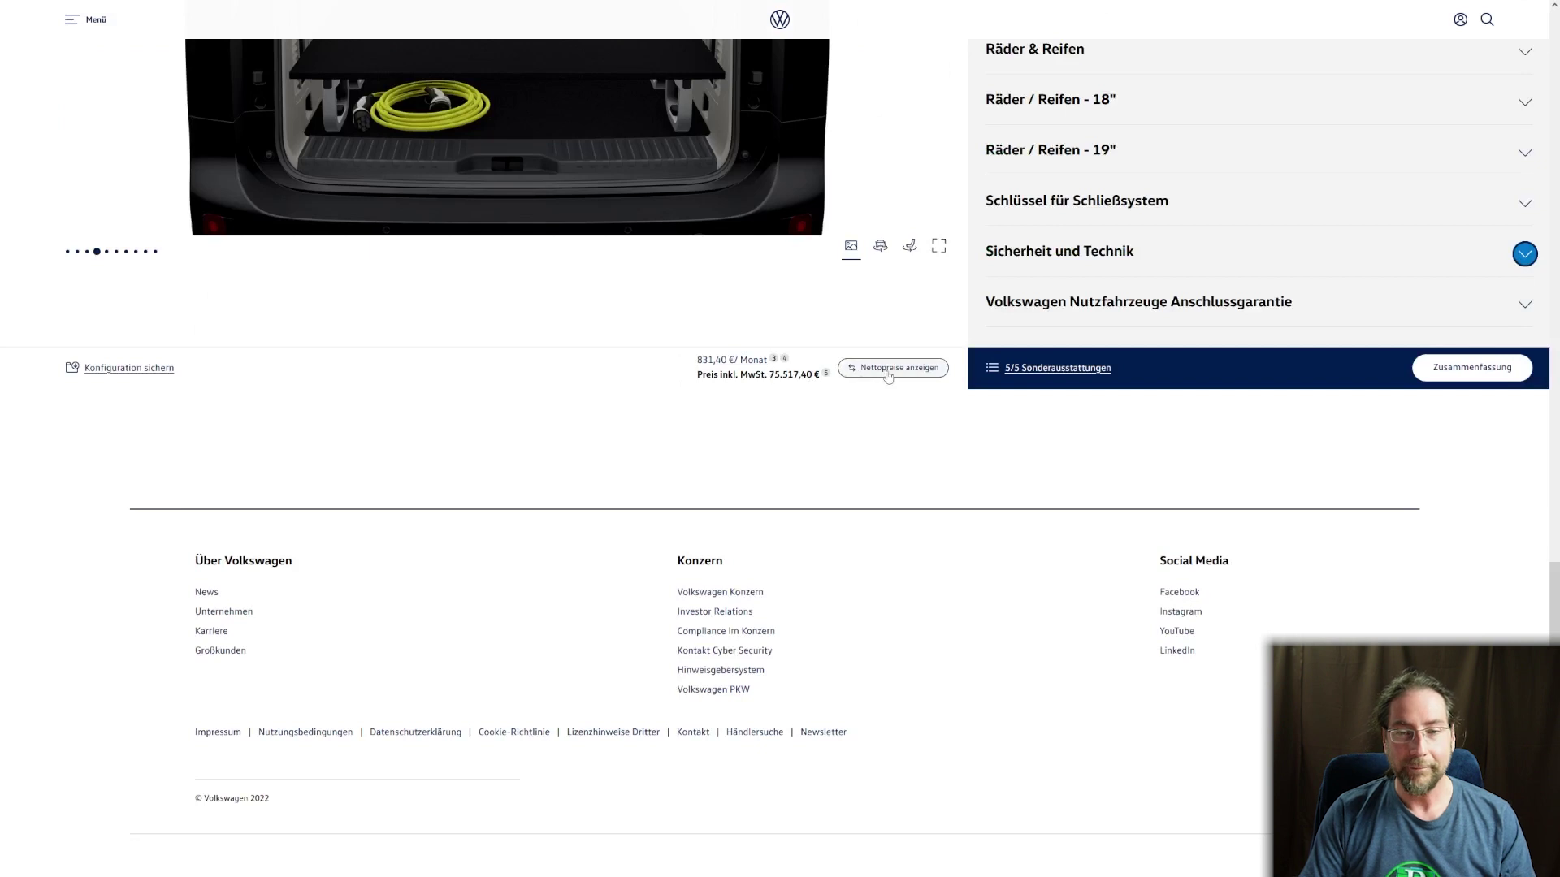
scroll(1178, 439, "up", 2)
left_click(1472, 493)
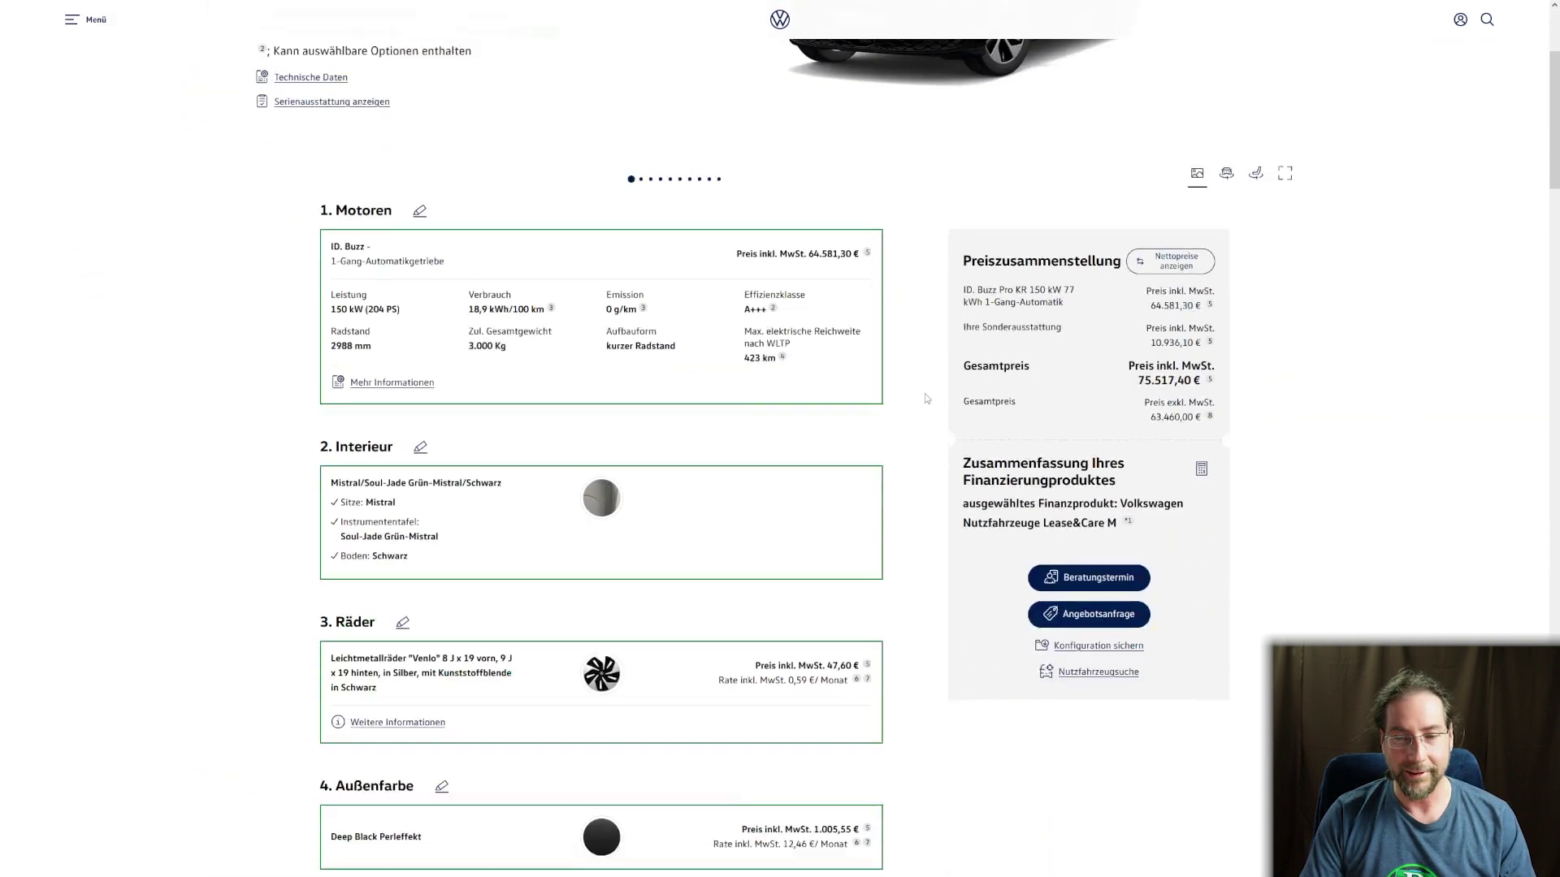
scroll(927, 398, "down", 1)
left_click_drag(1129, 322, 1192, 321)
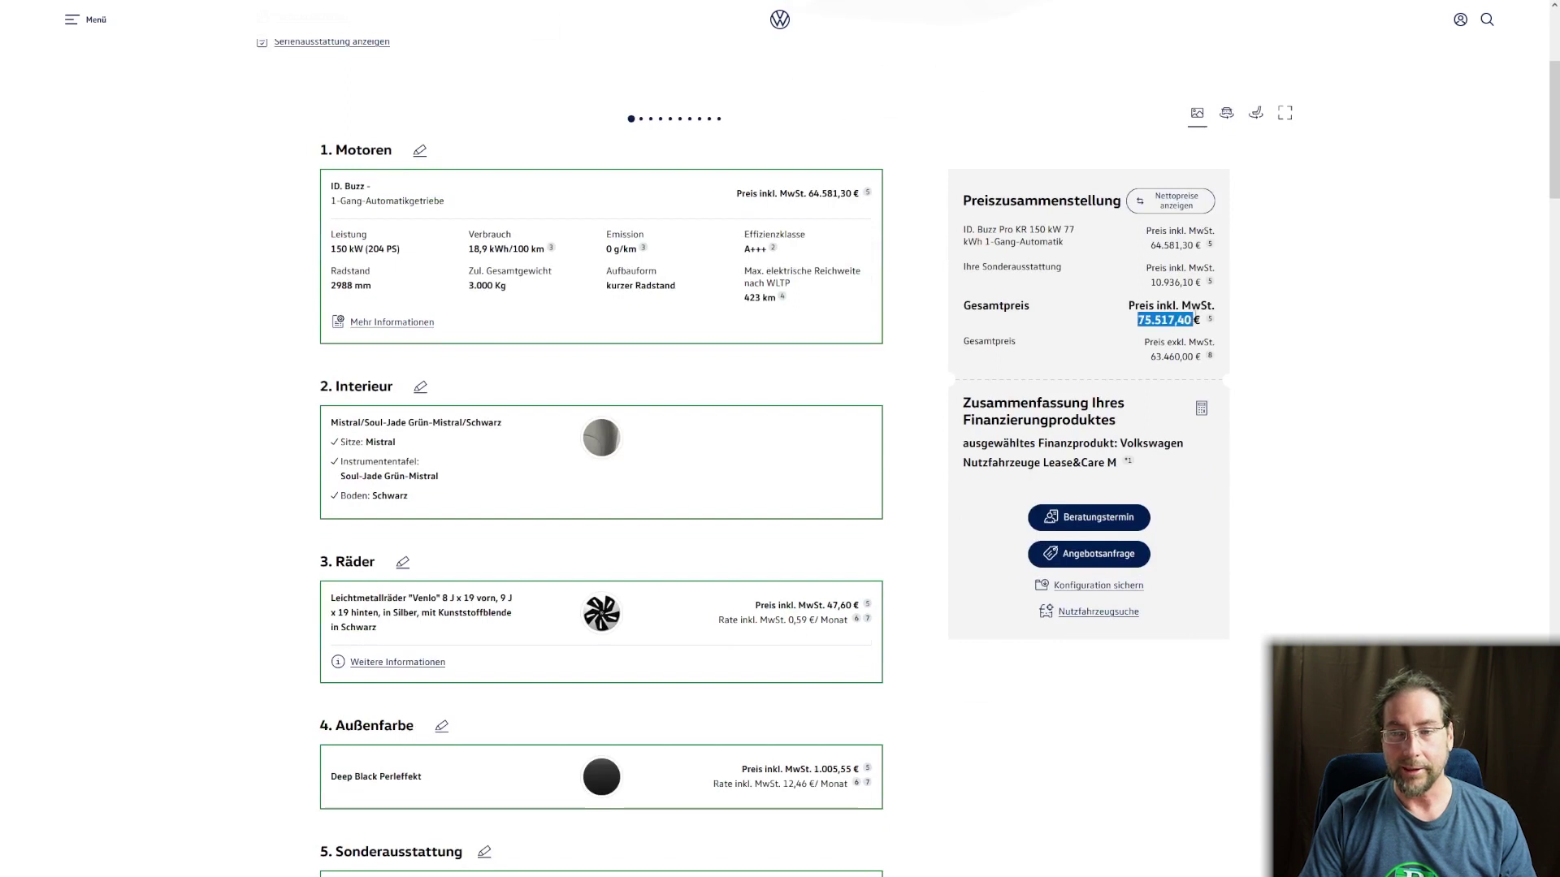
left_click(1292, 373)
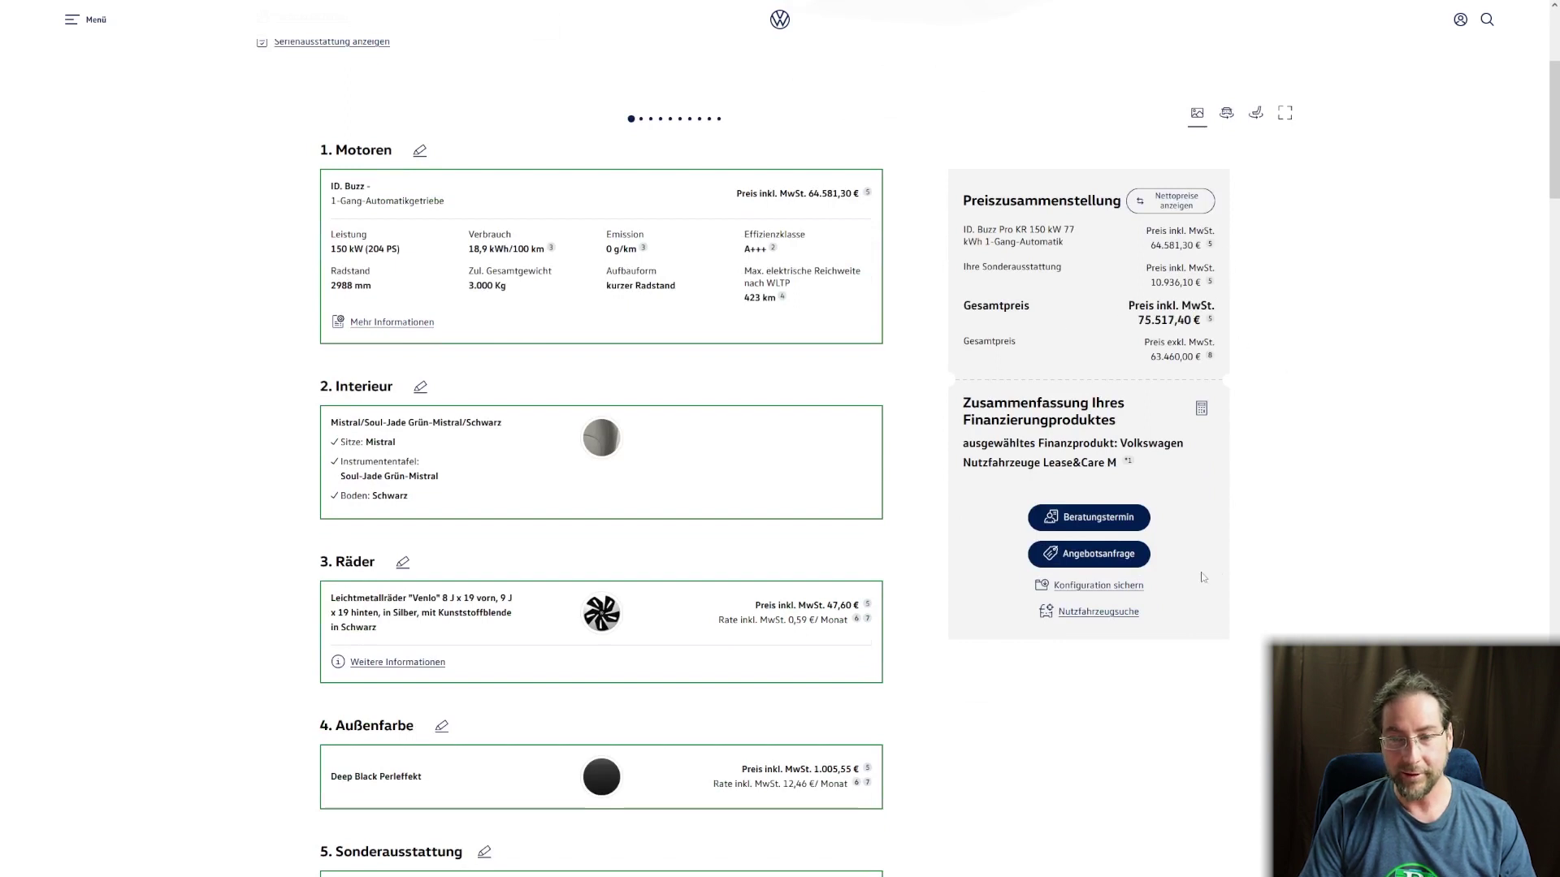
Calculate a lease without Lease&Care: 36 months, 22.500 km yearly, 6.000 € down payment
left_click(1052, 463)
scroll(969, 463, "down", 3)
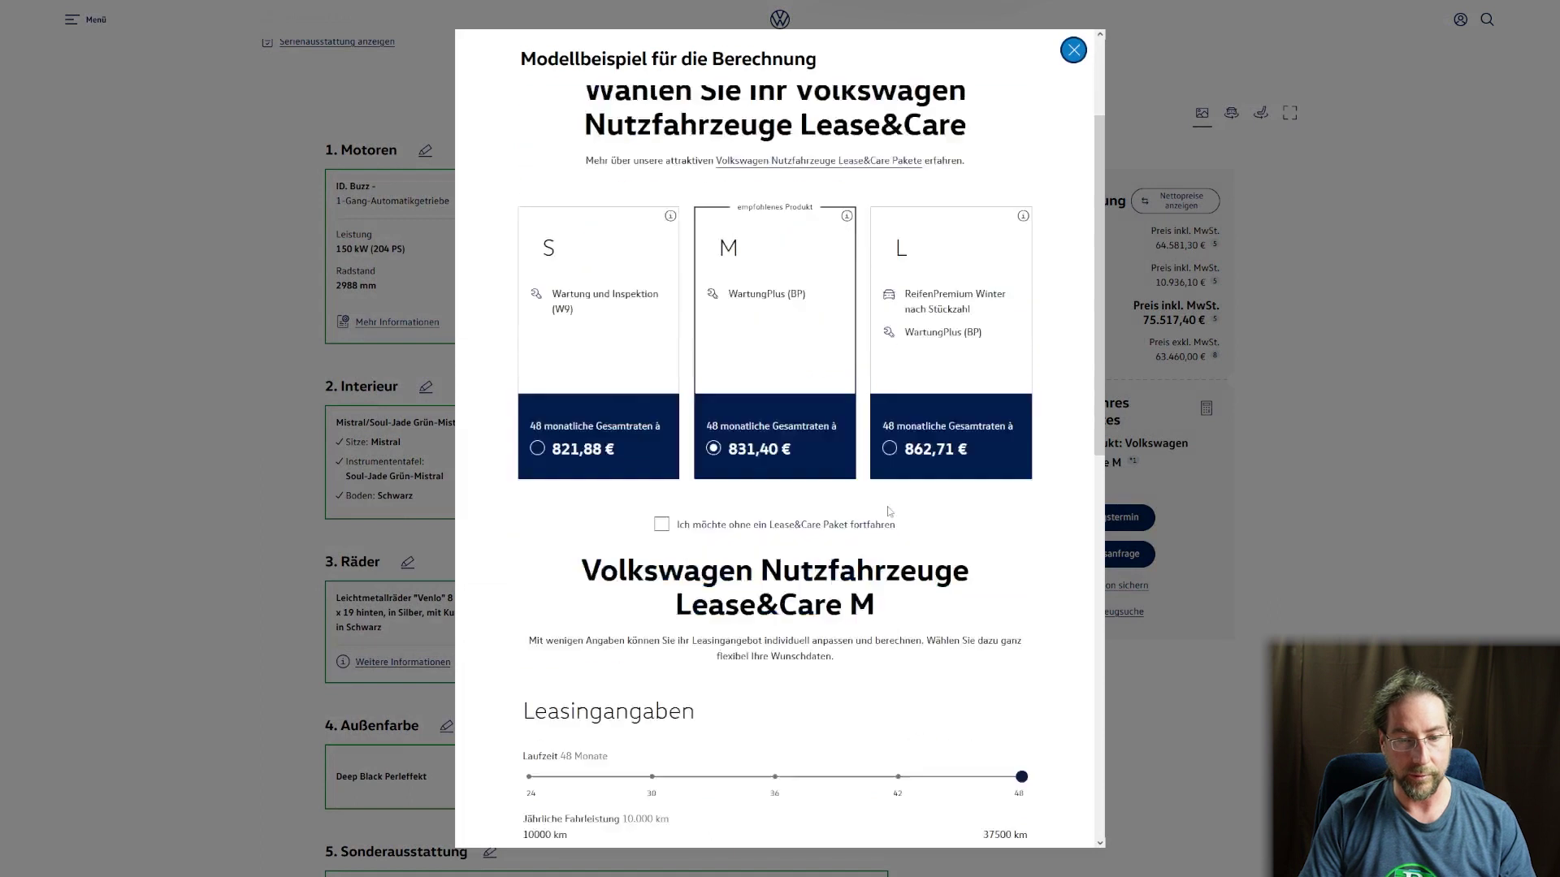
left_click(662, 478)
scroll(902, 463, "down", 3)
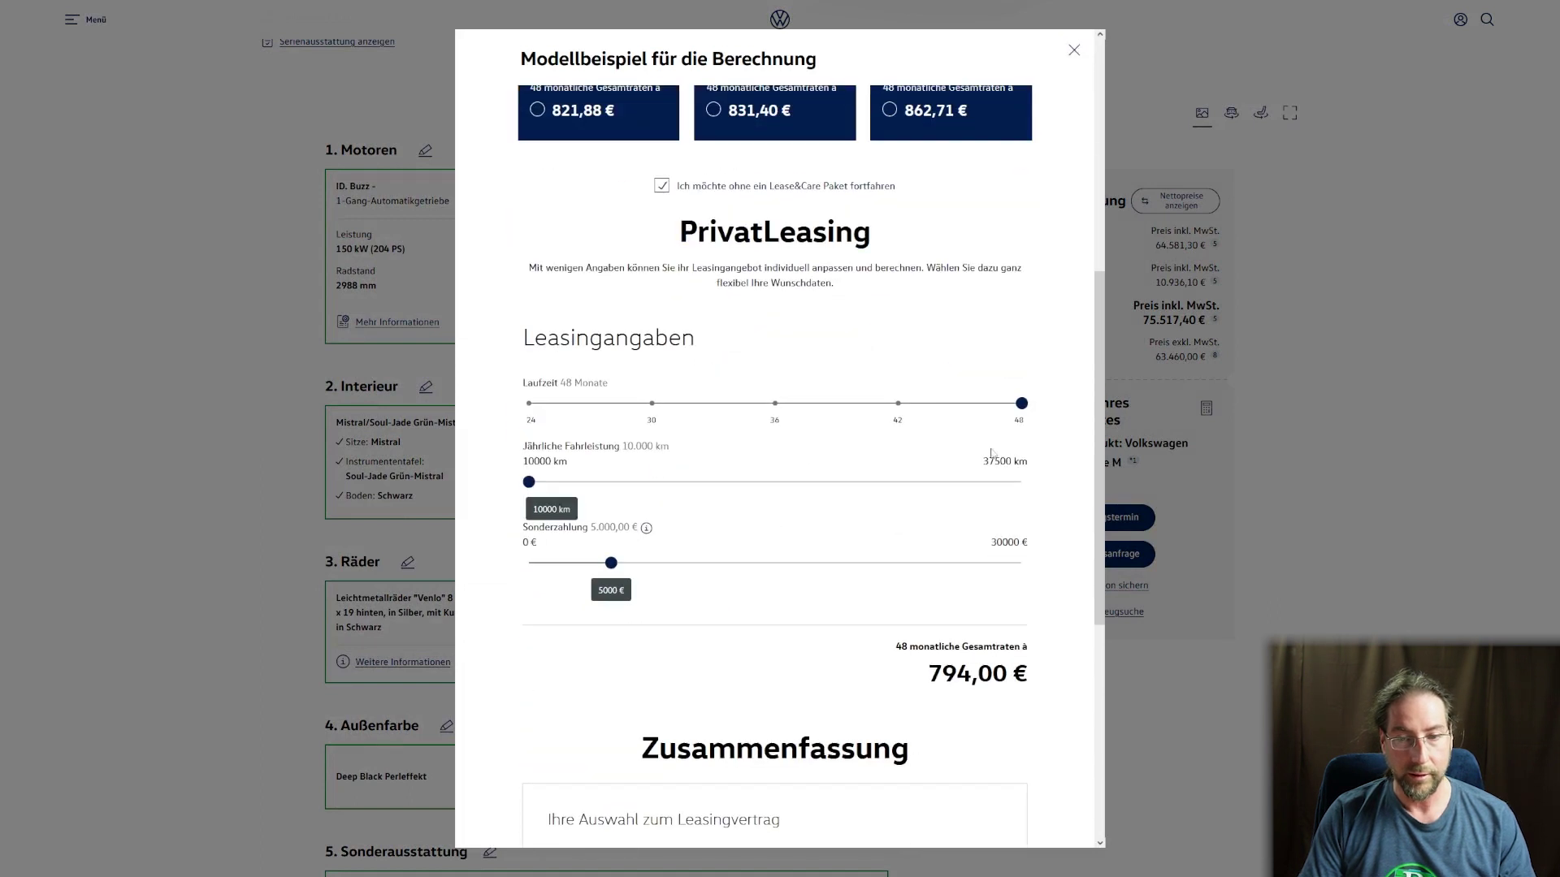
left_click_drag(1025, 413, 785, 423)
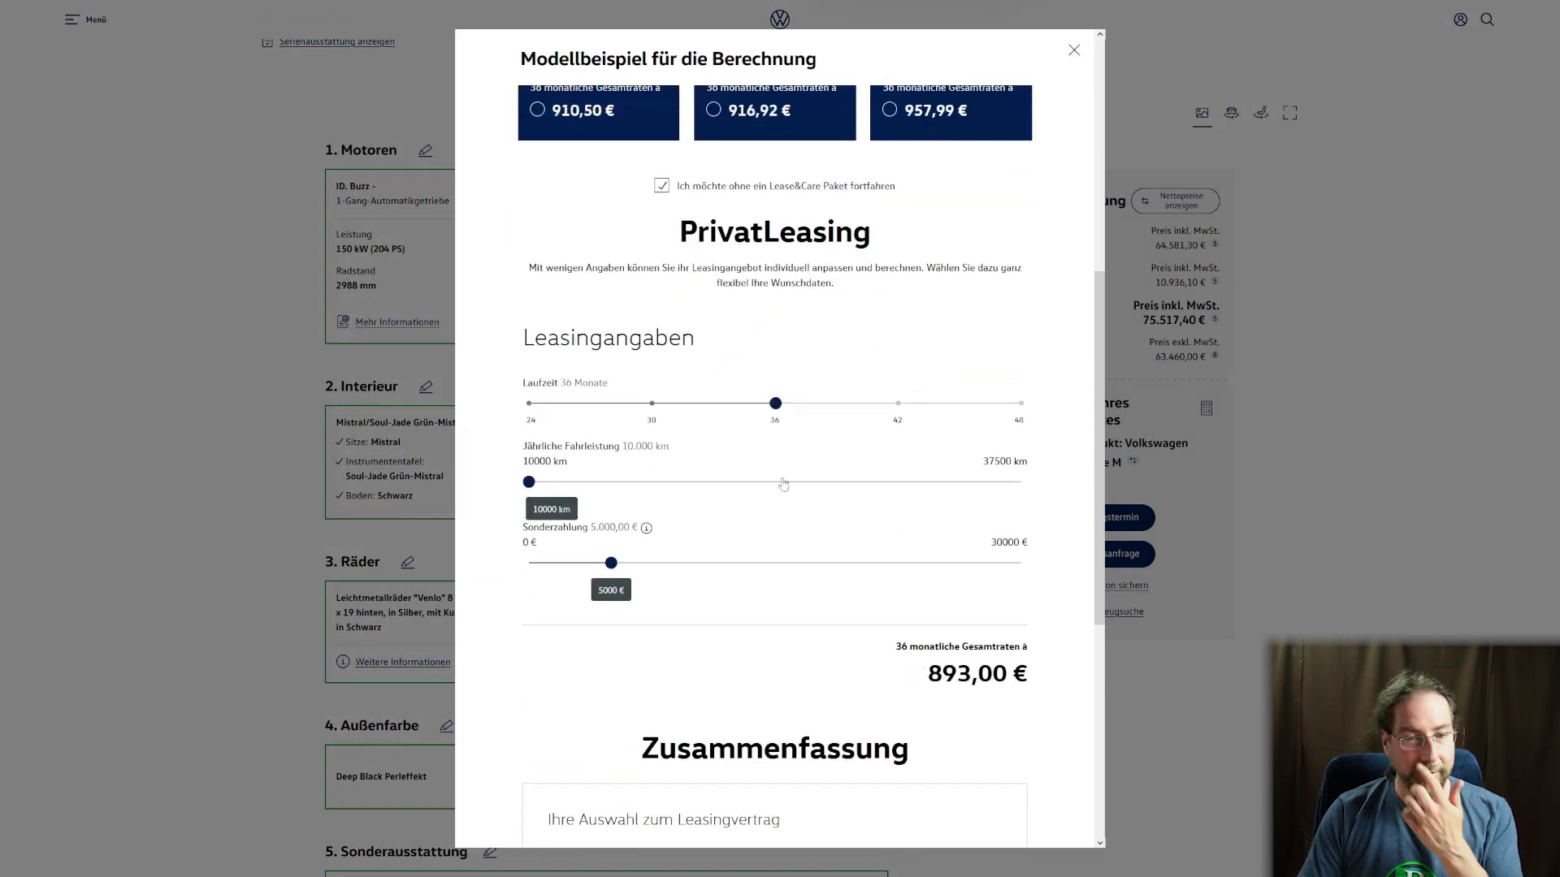
left_click_drag(529, 481, 753, 481)
left_click_drag(611, 563, 627, 563)
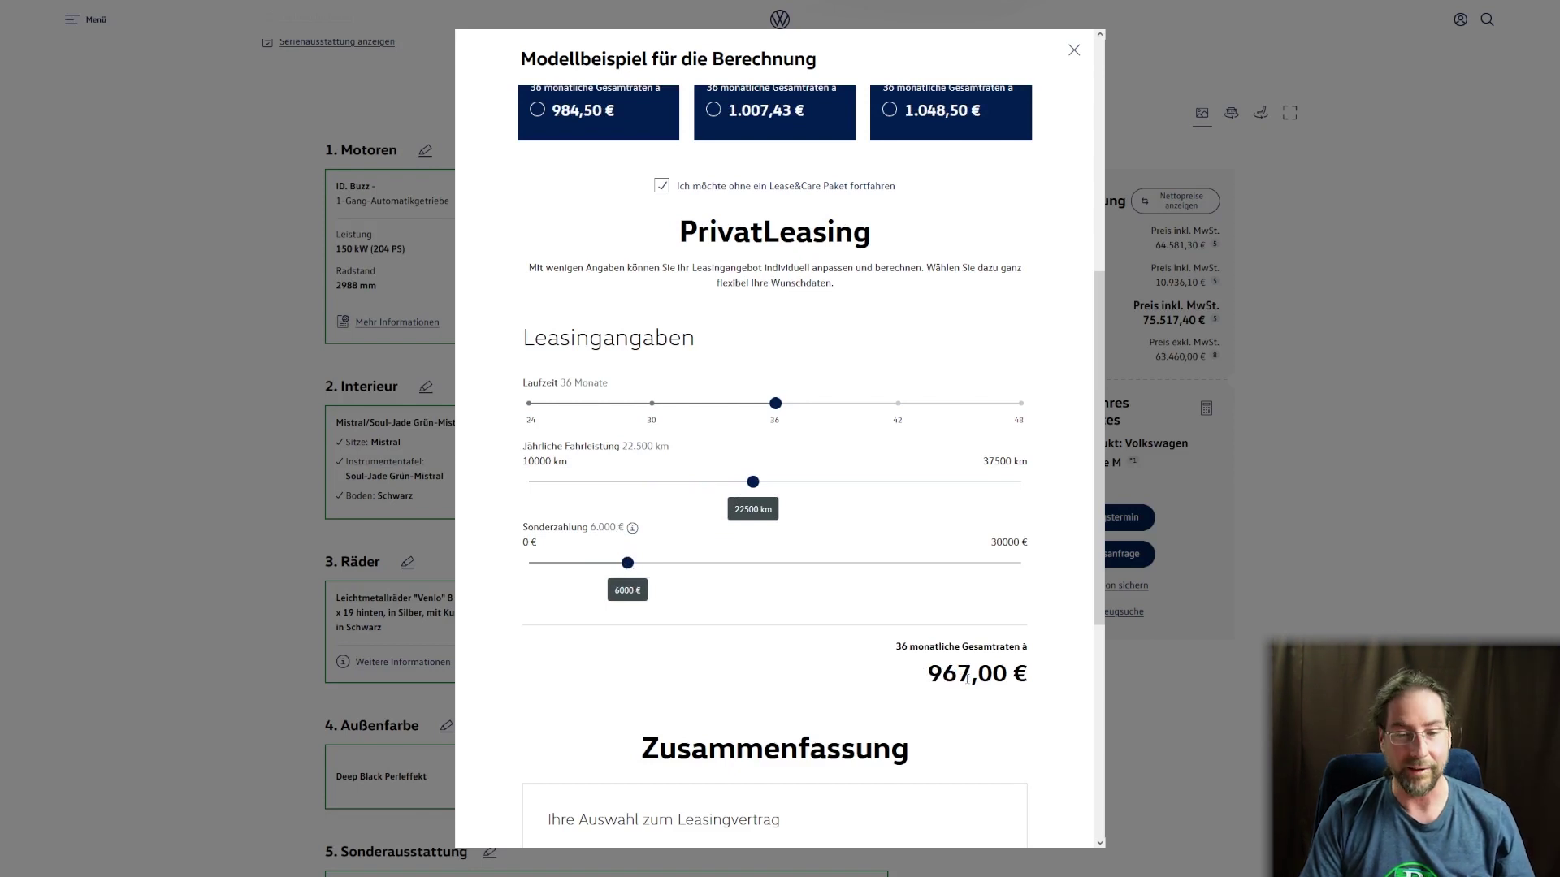
scroll(954, 659, "down", 1)
Review the Cargo's standard features: sliding door, double bench, Ready 2 Discover radio, 18-inch steel wheels, Climatronic
scroll(954, 659, "down", 2)
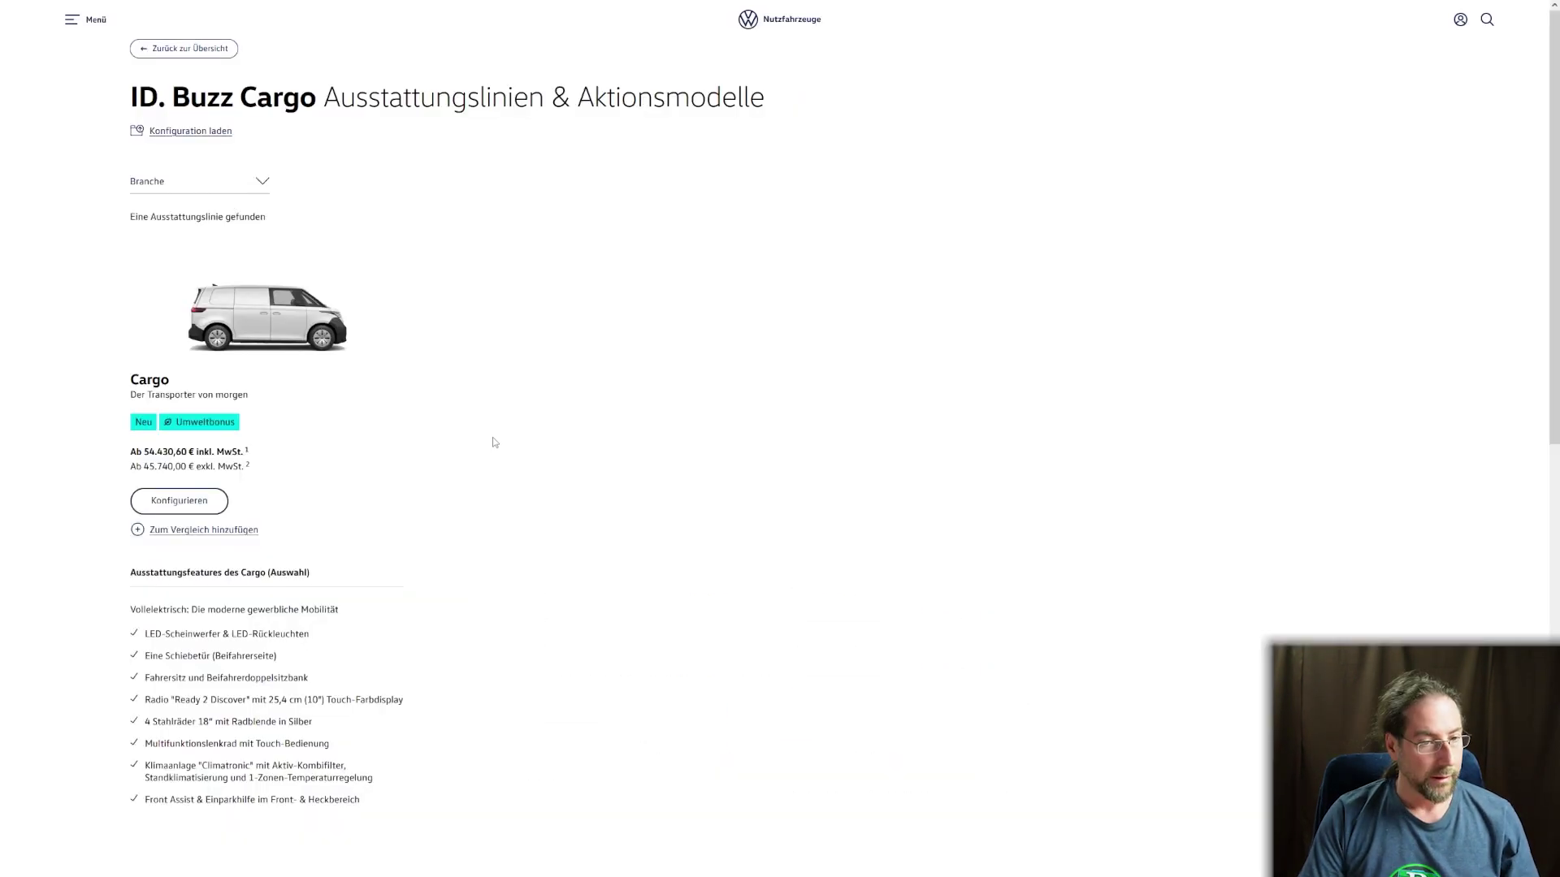
scroll(498, 431, "down", 2)
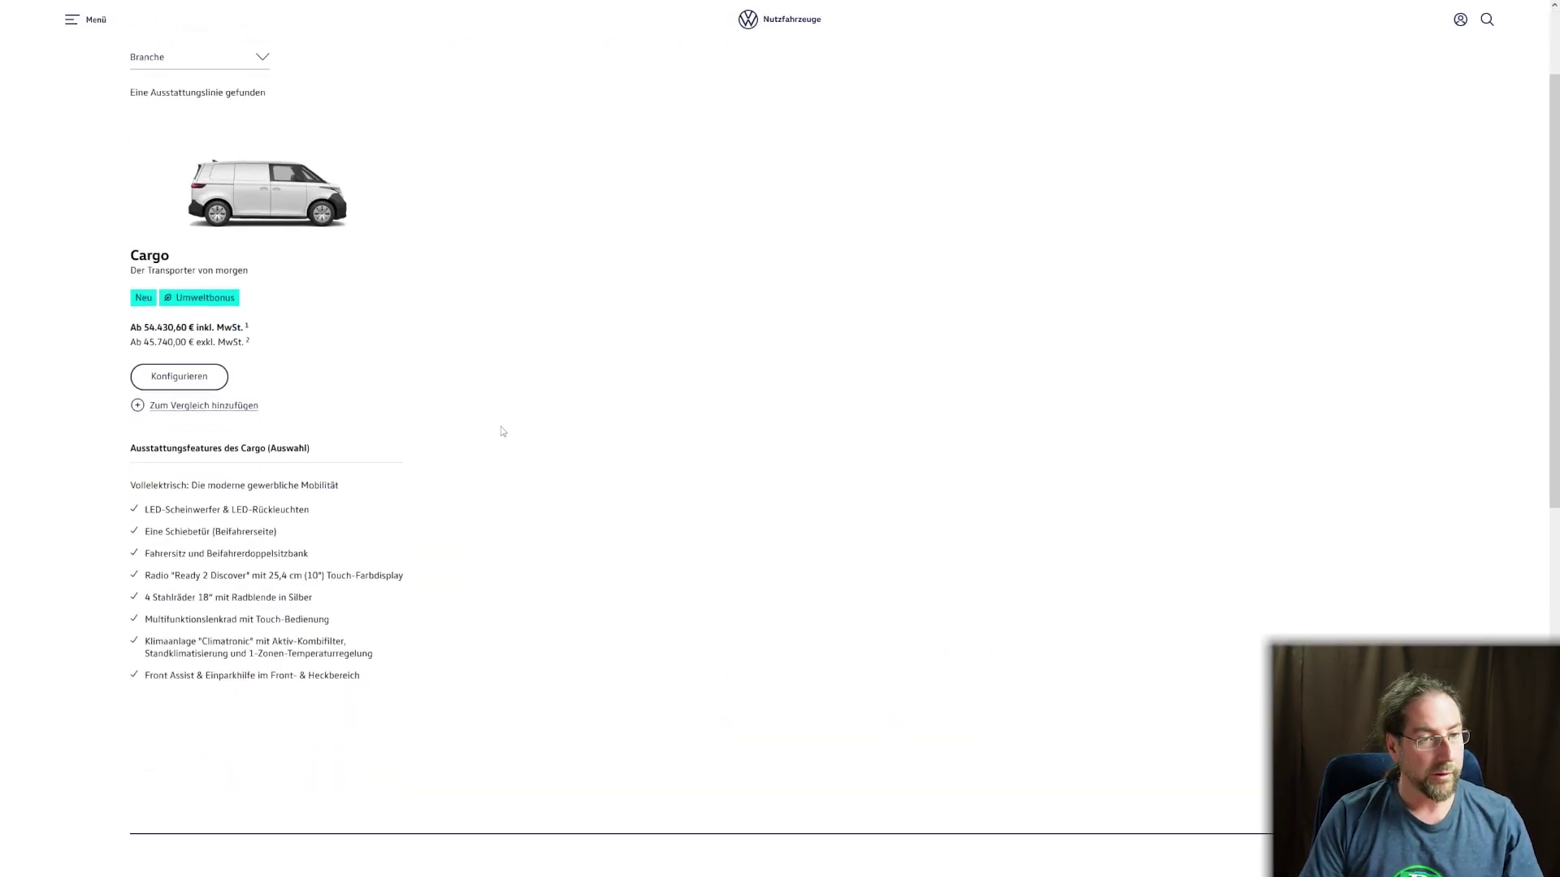
scroll(498, 432, "up", 2)
scroll(498, 432, "down", 2)
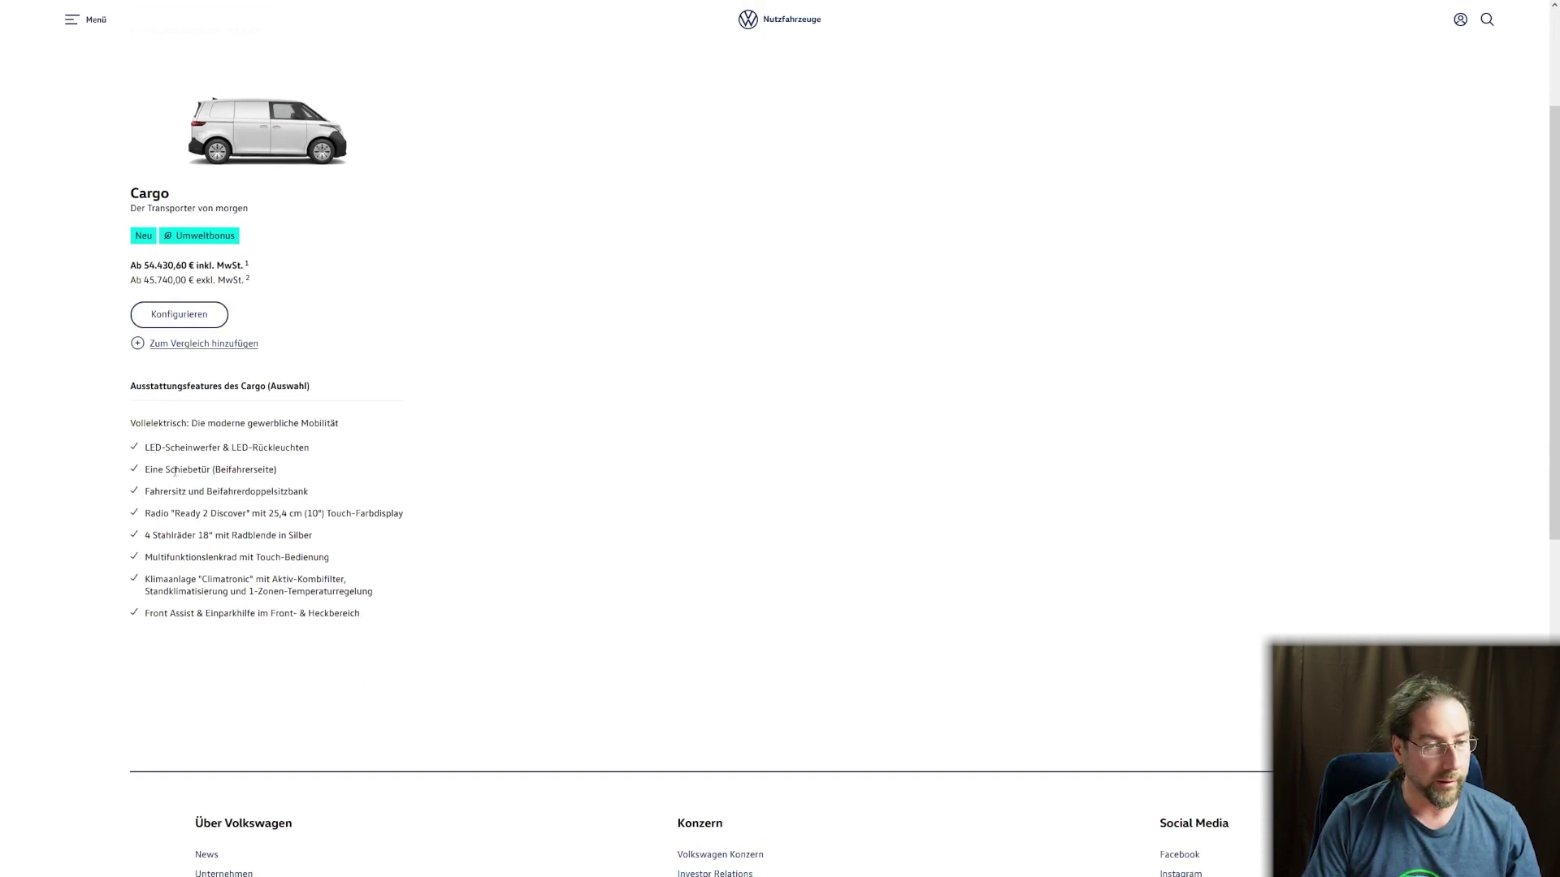
left_click_drag(175, 471, 289, 474)
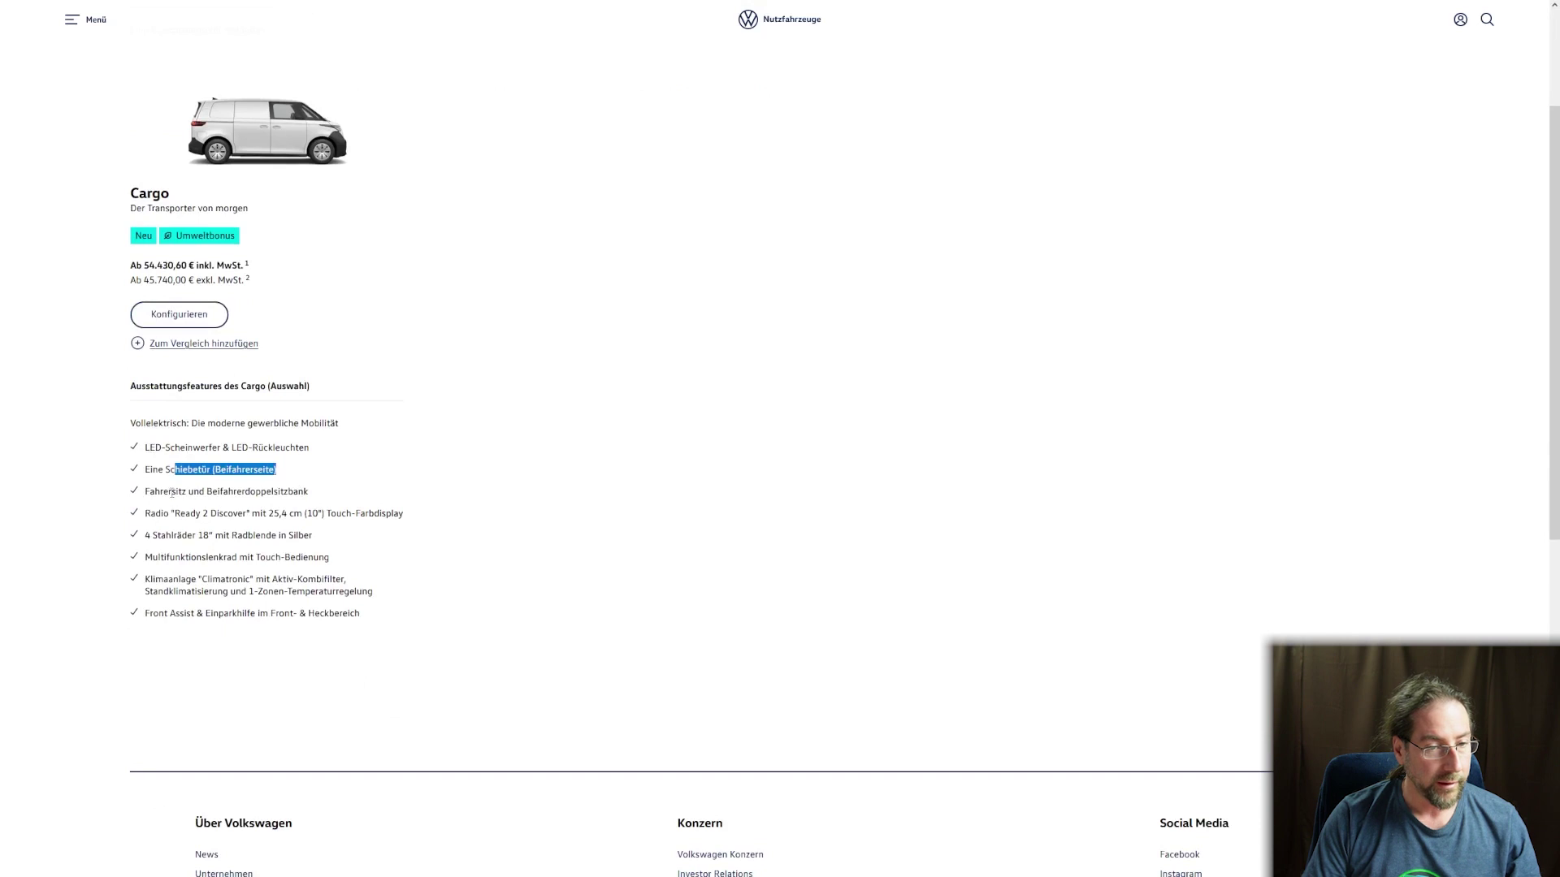
left_click_drag(172, 493, 363, 492)
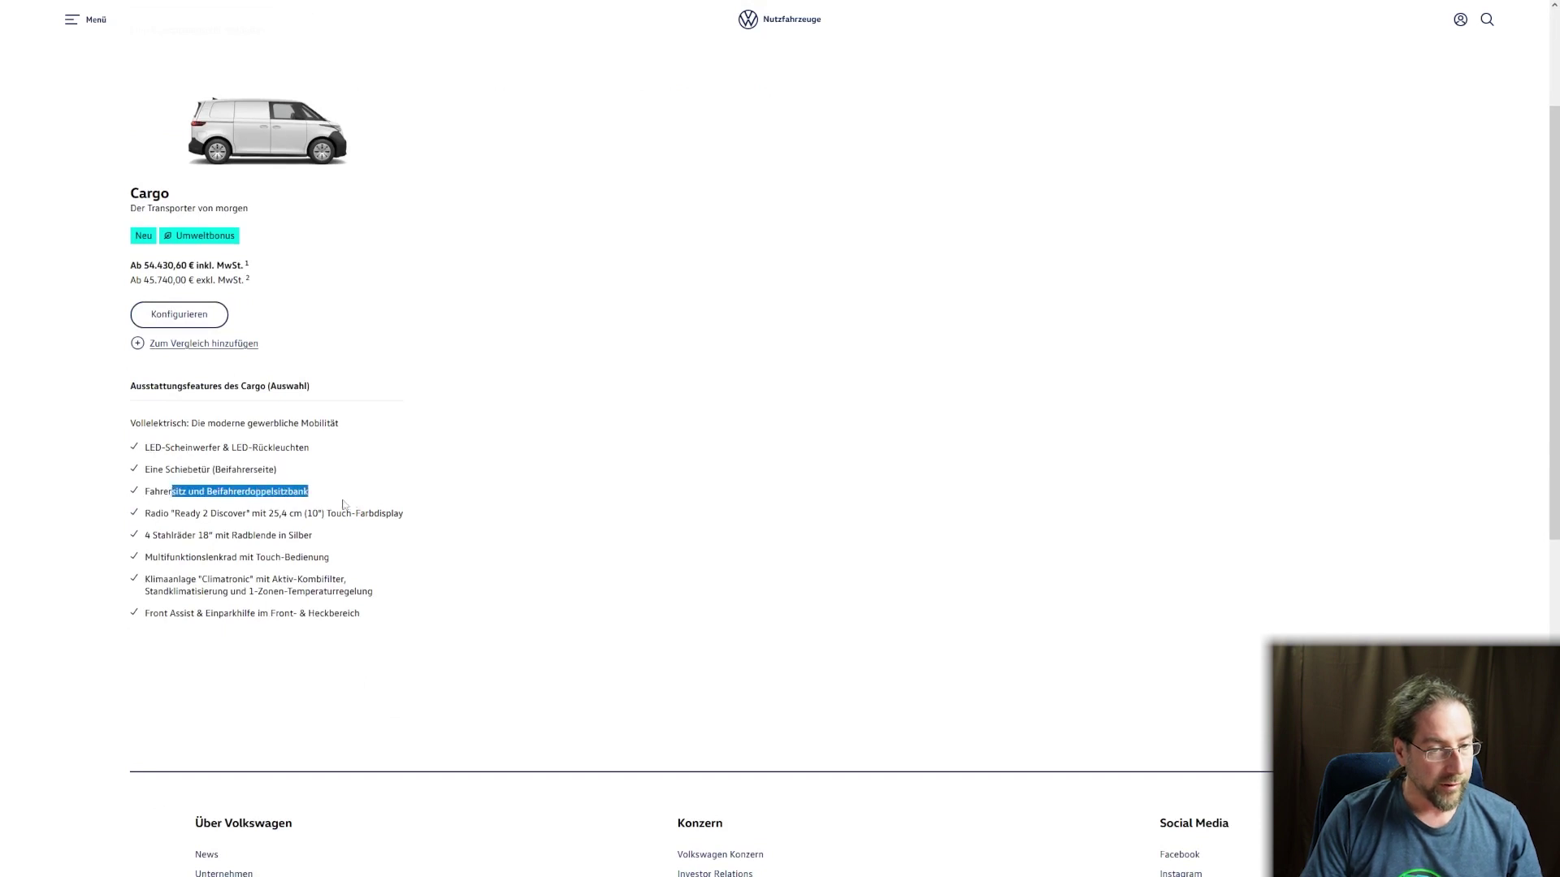
left_click_drag(165, 514, 379, 513)
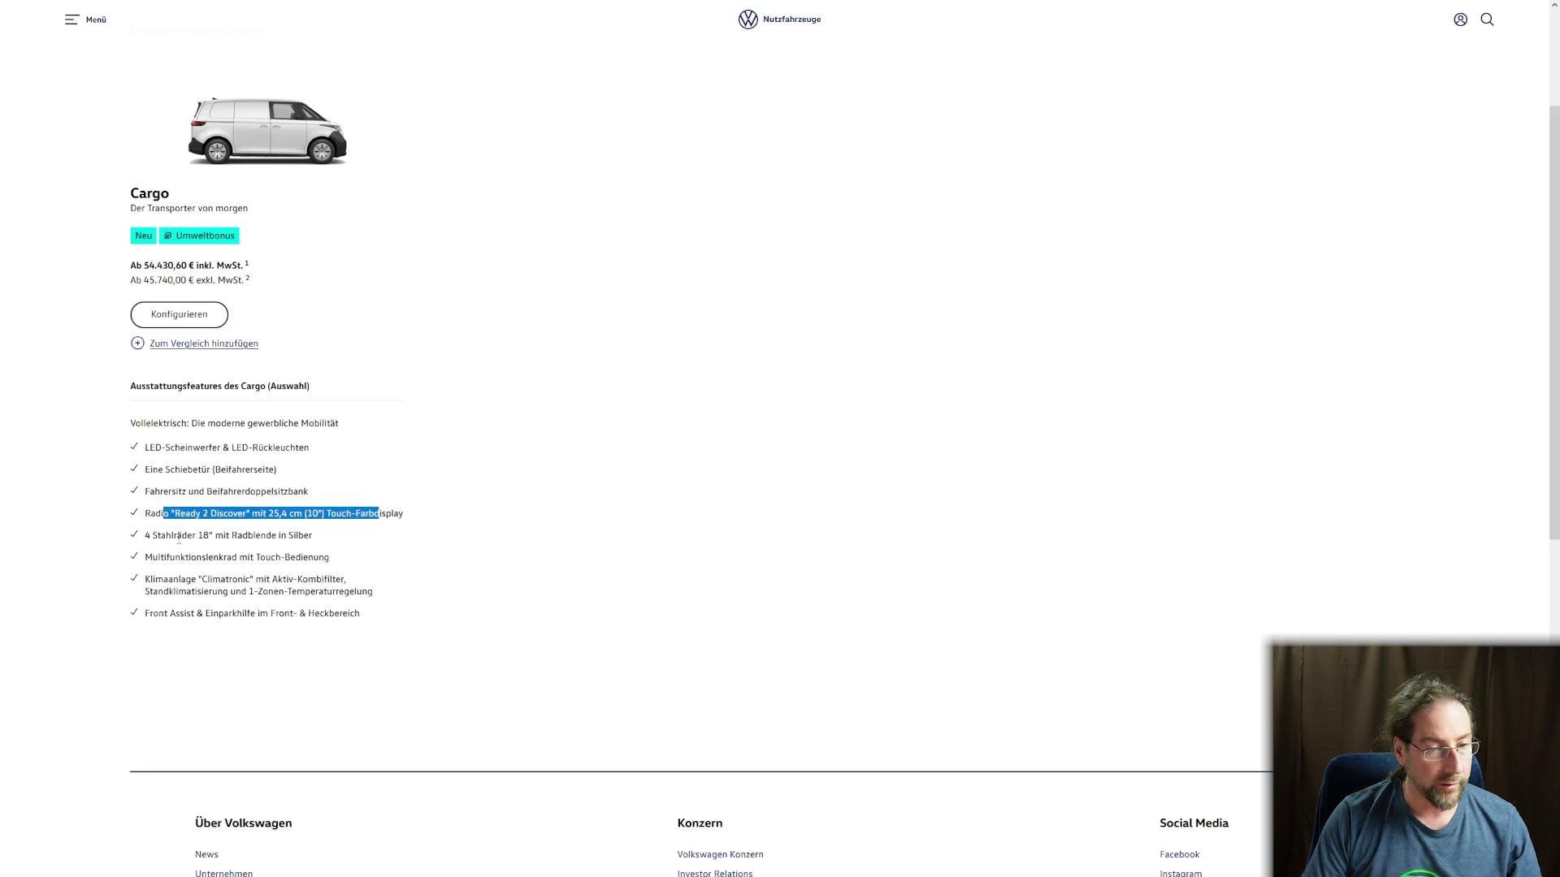
left_click_drag(165, 535, 271, 536)
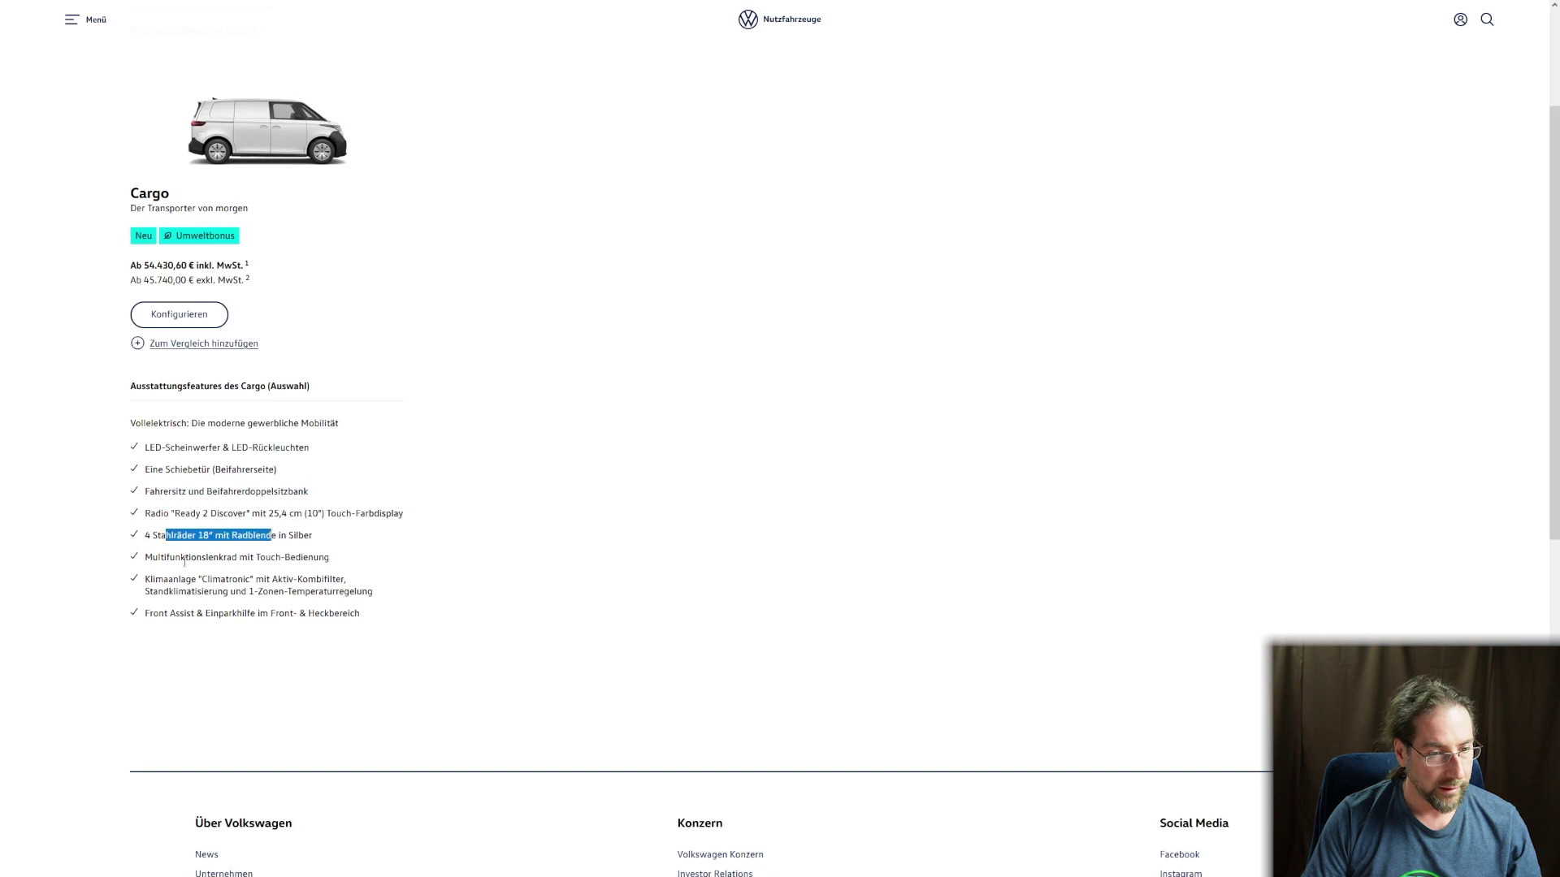
left_click_drag(185, 579, 241, 592)
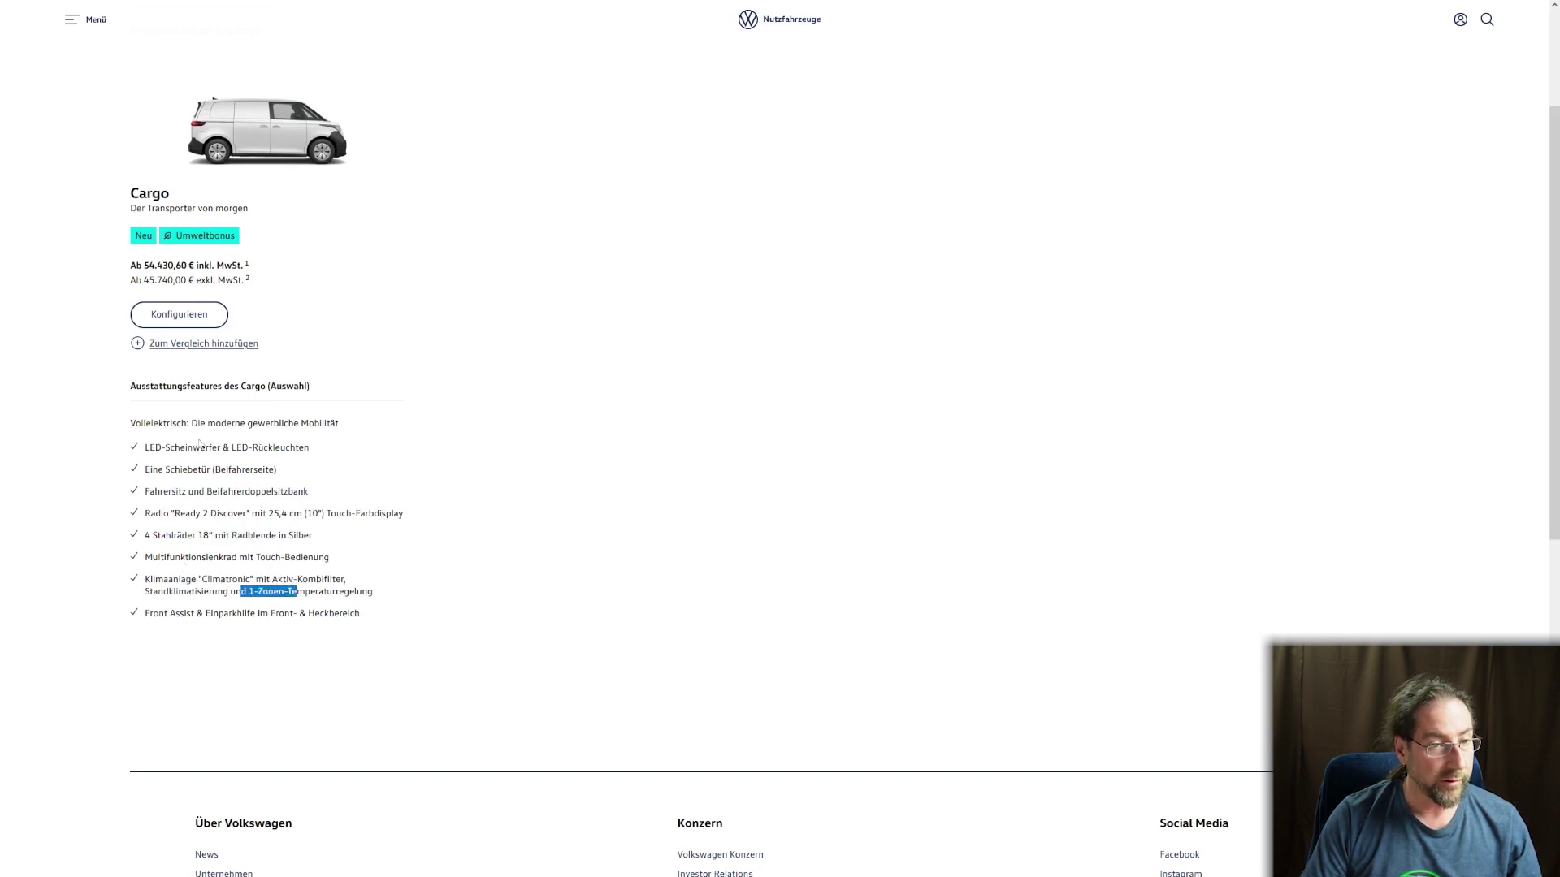
Start configuring the ID. Buzz Cargo, reaching the interior step with standard Titanschwarz-Soul
left_click(172, 309)
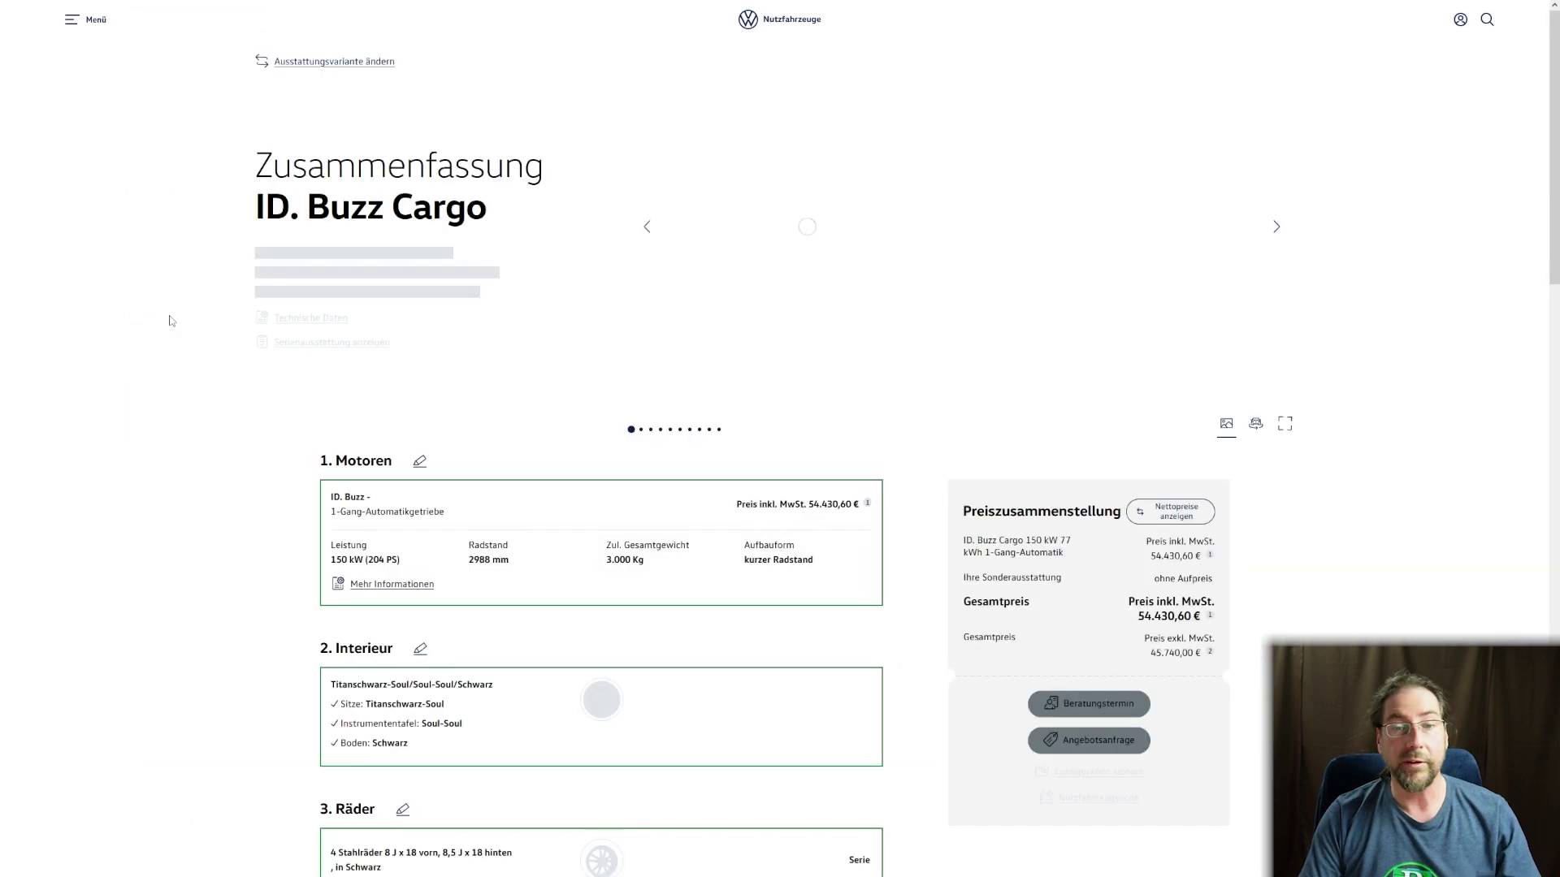
scroll(918, 356, "down", 3)
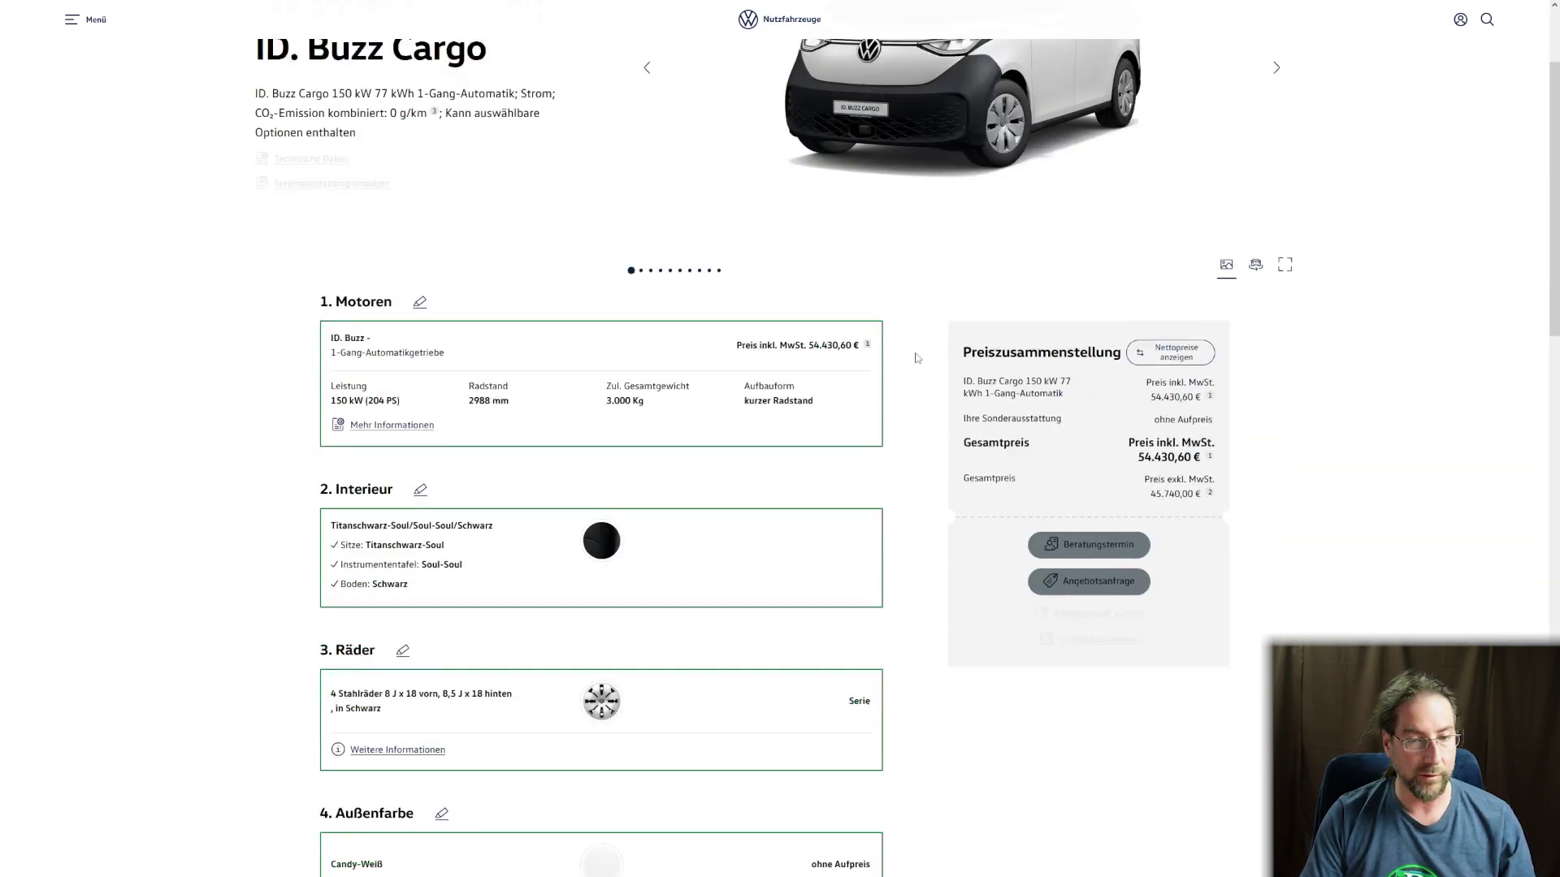
scroll(914, 356, "up", 3)
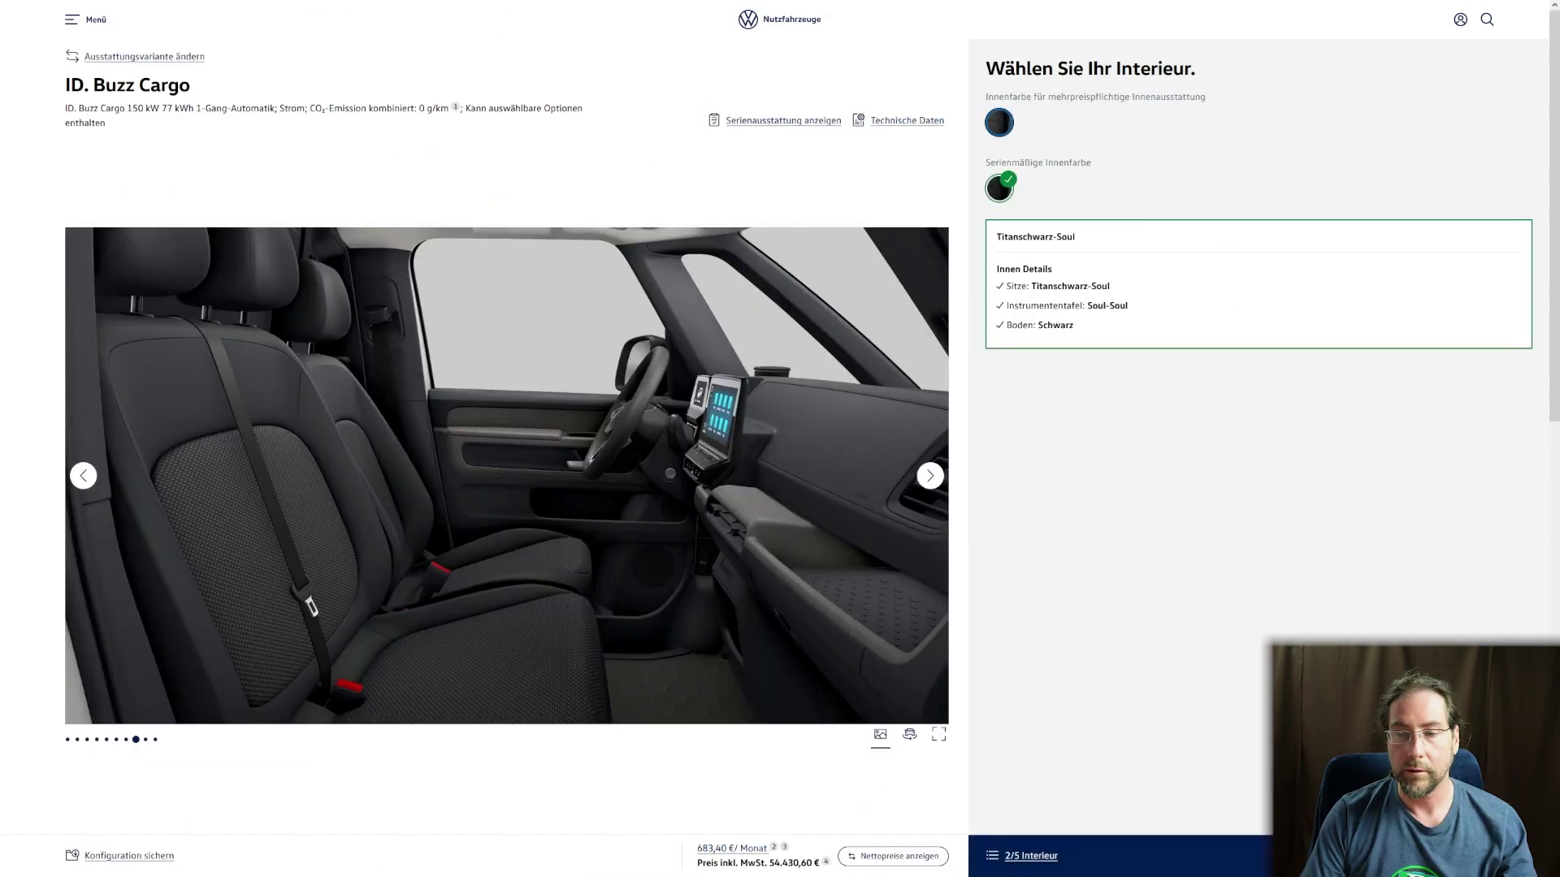
Try the Palladium-Soul interior with Robuststoff covers, revert to Titanschwarz-Soul, and select 19-inch Tilburg wheels
left_click(997, 125)
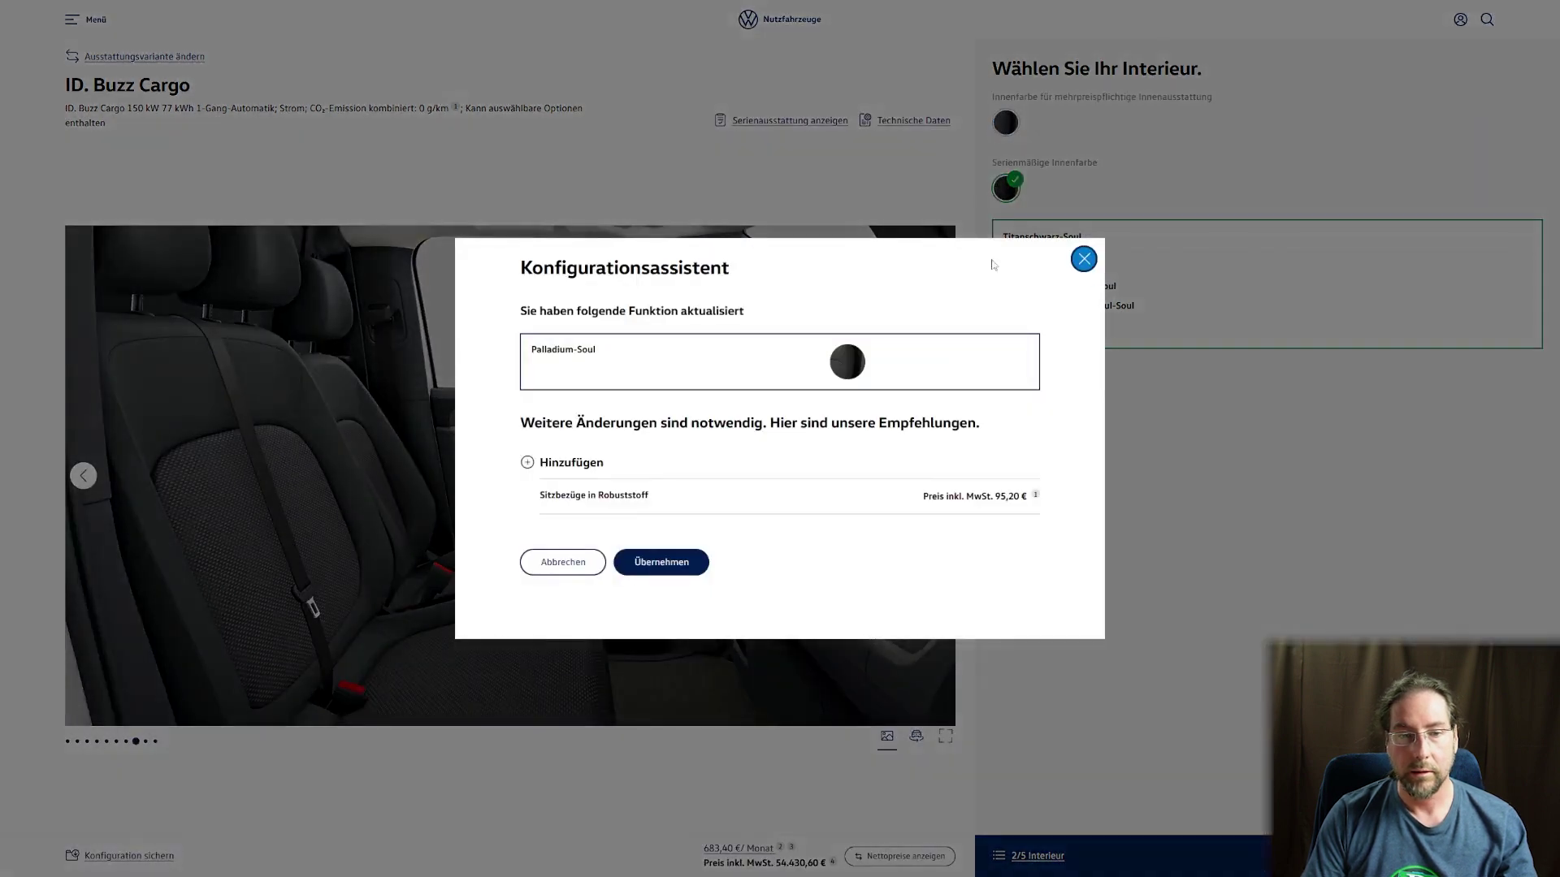
left_click(654, 567)
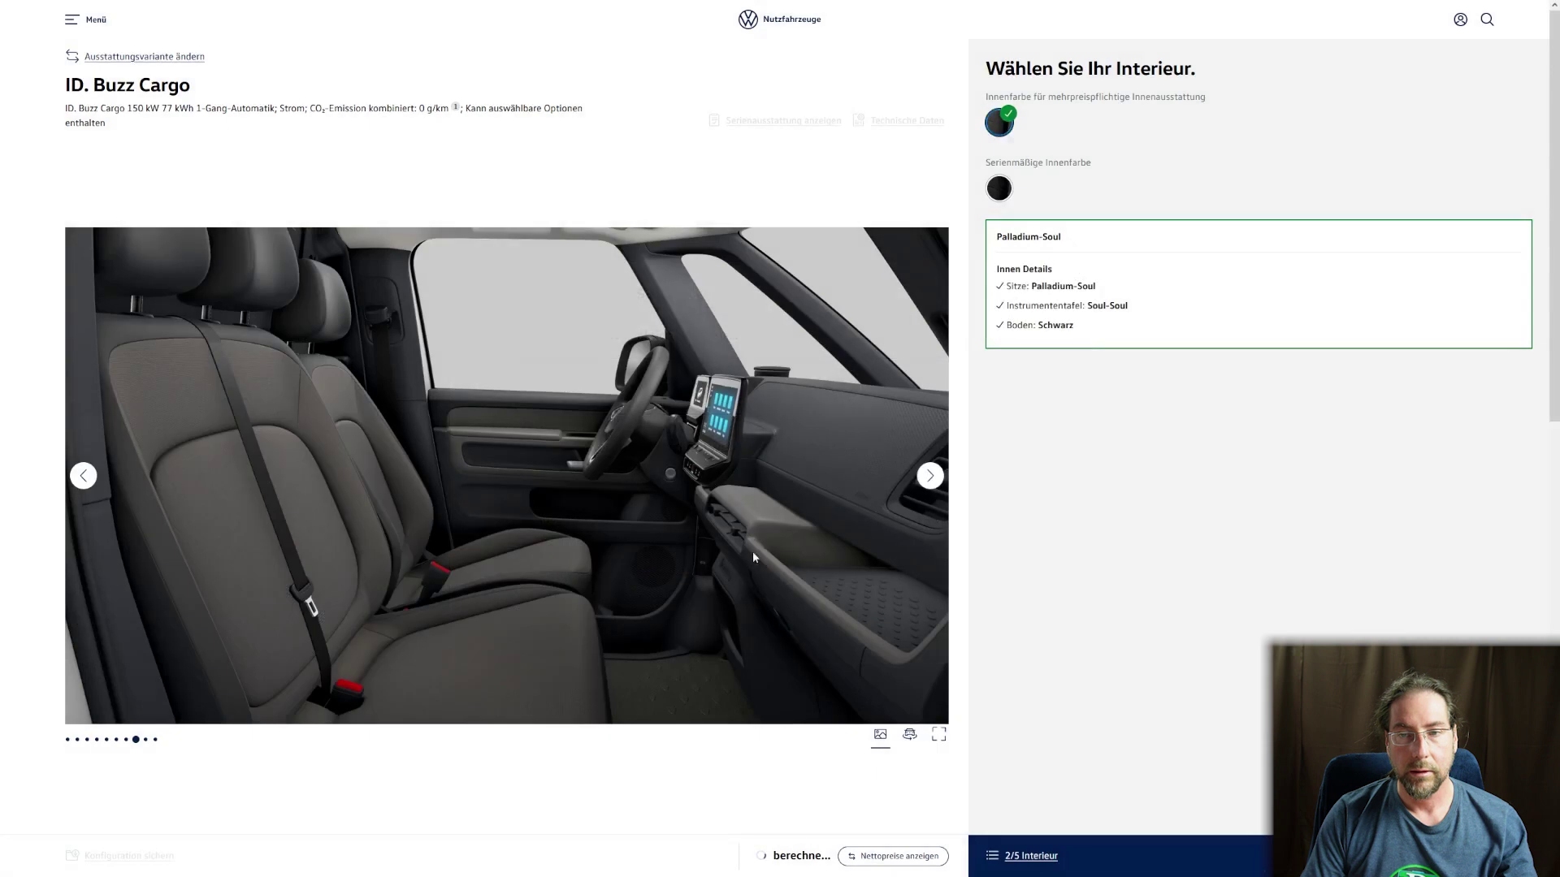
left_click(1008, 189)
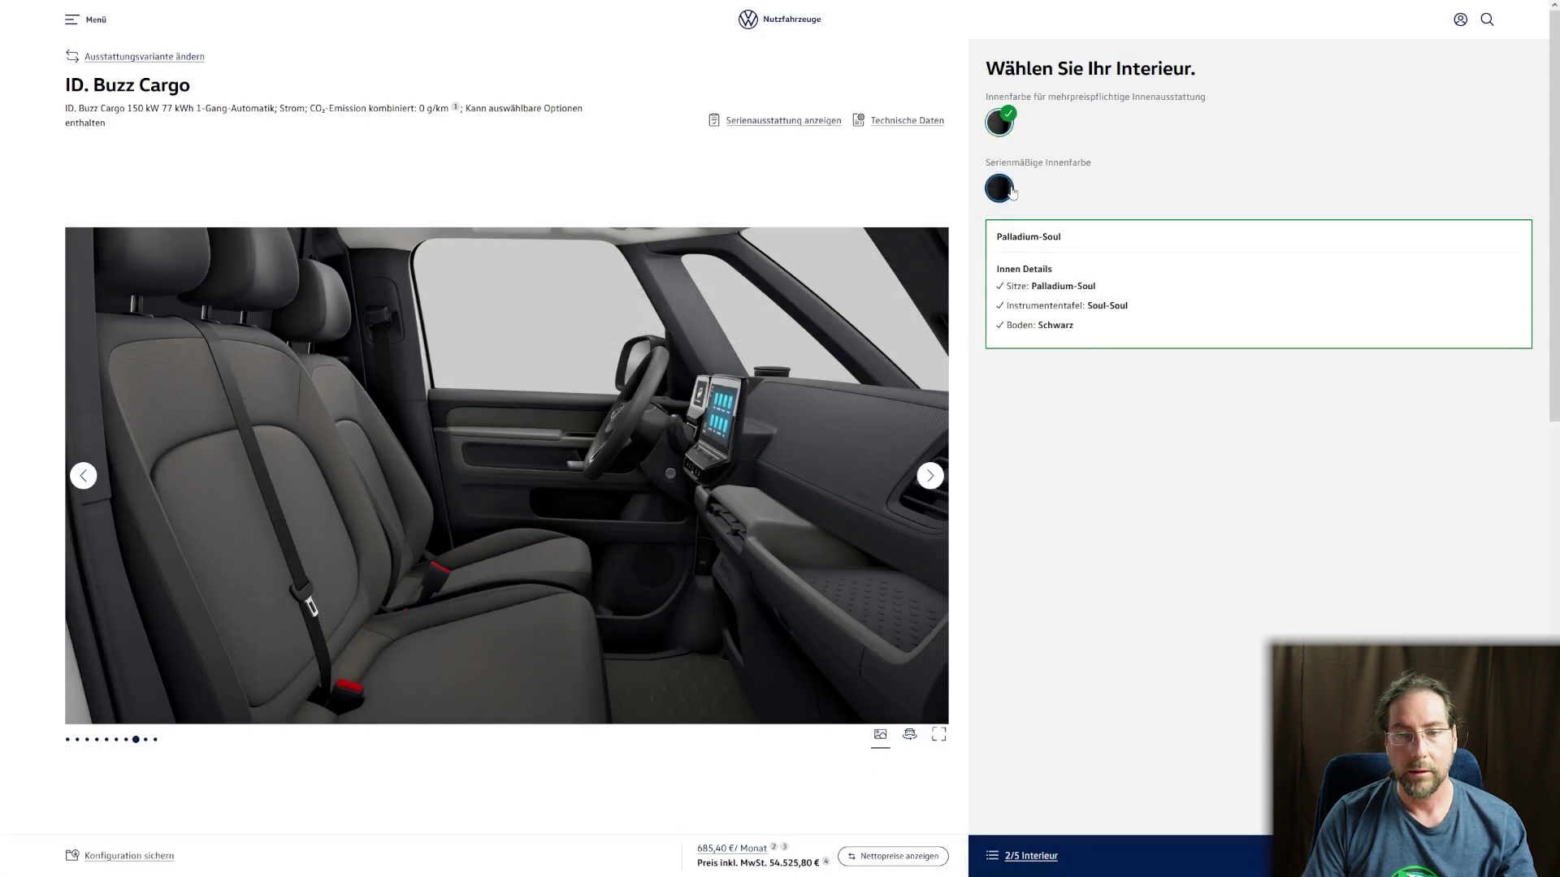
left_click(667, 563)
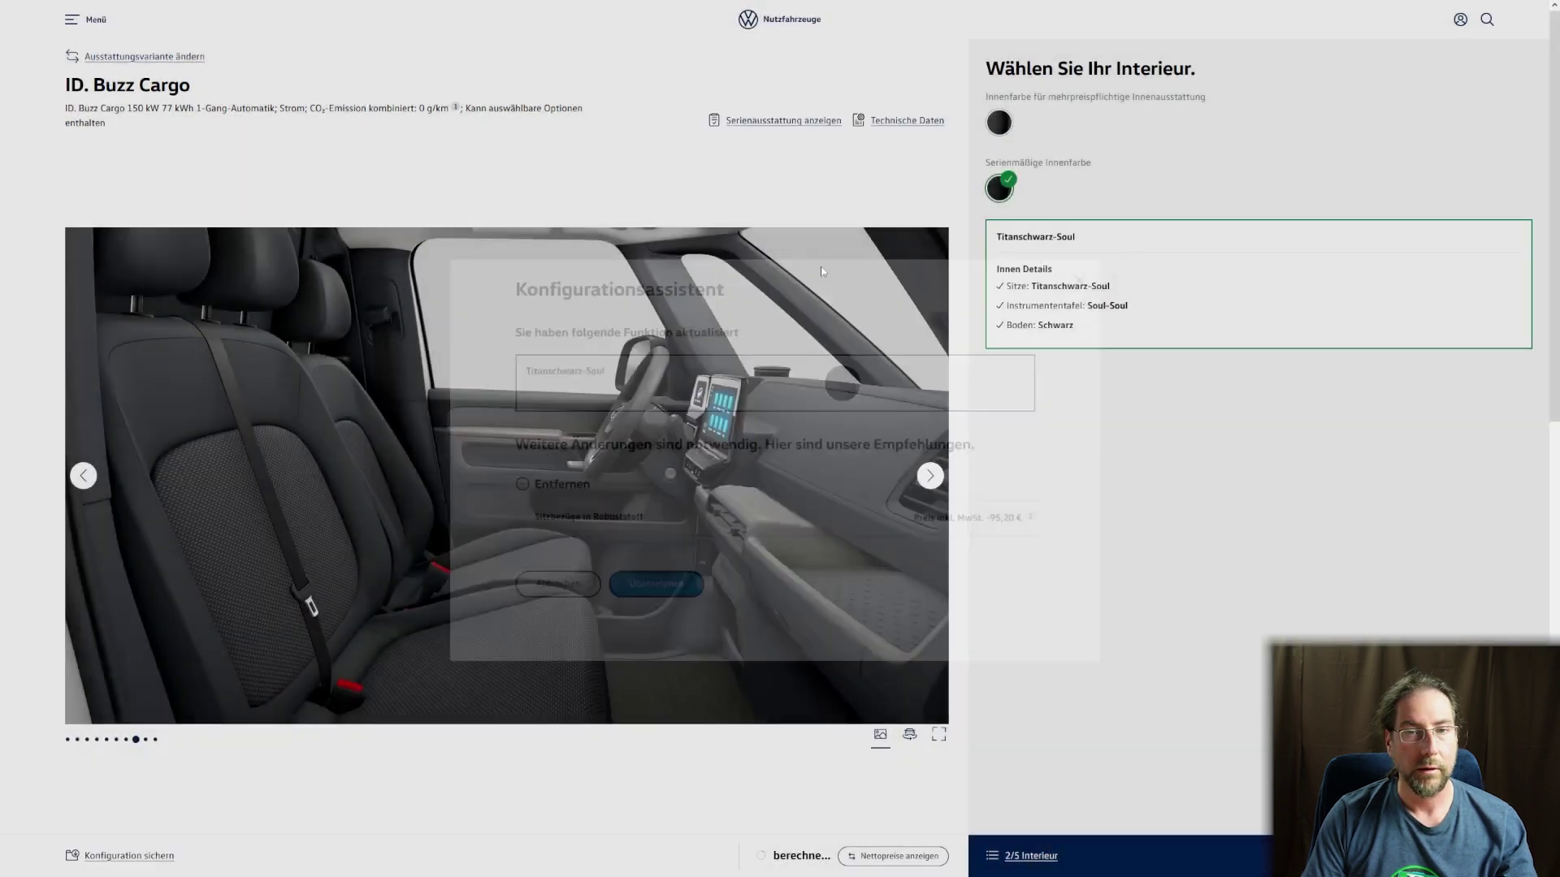
left_click(999, 188)
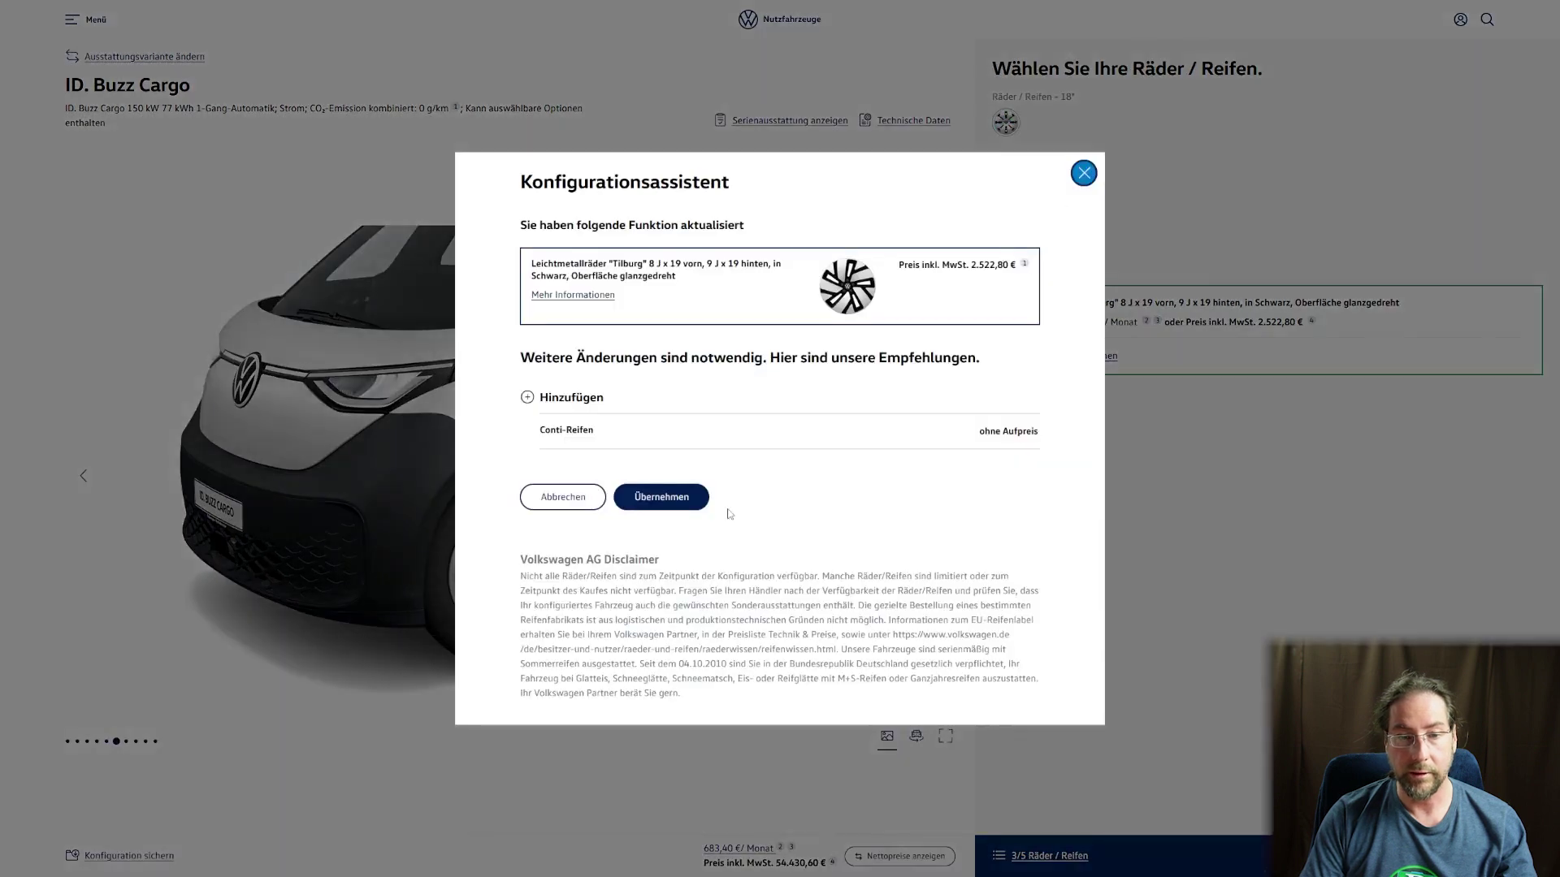
Confirm the 19-inch Tilburg wheels with Conti tyres and paint the van Deep Black Perleffekt
left_click(664, 497)
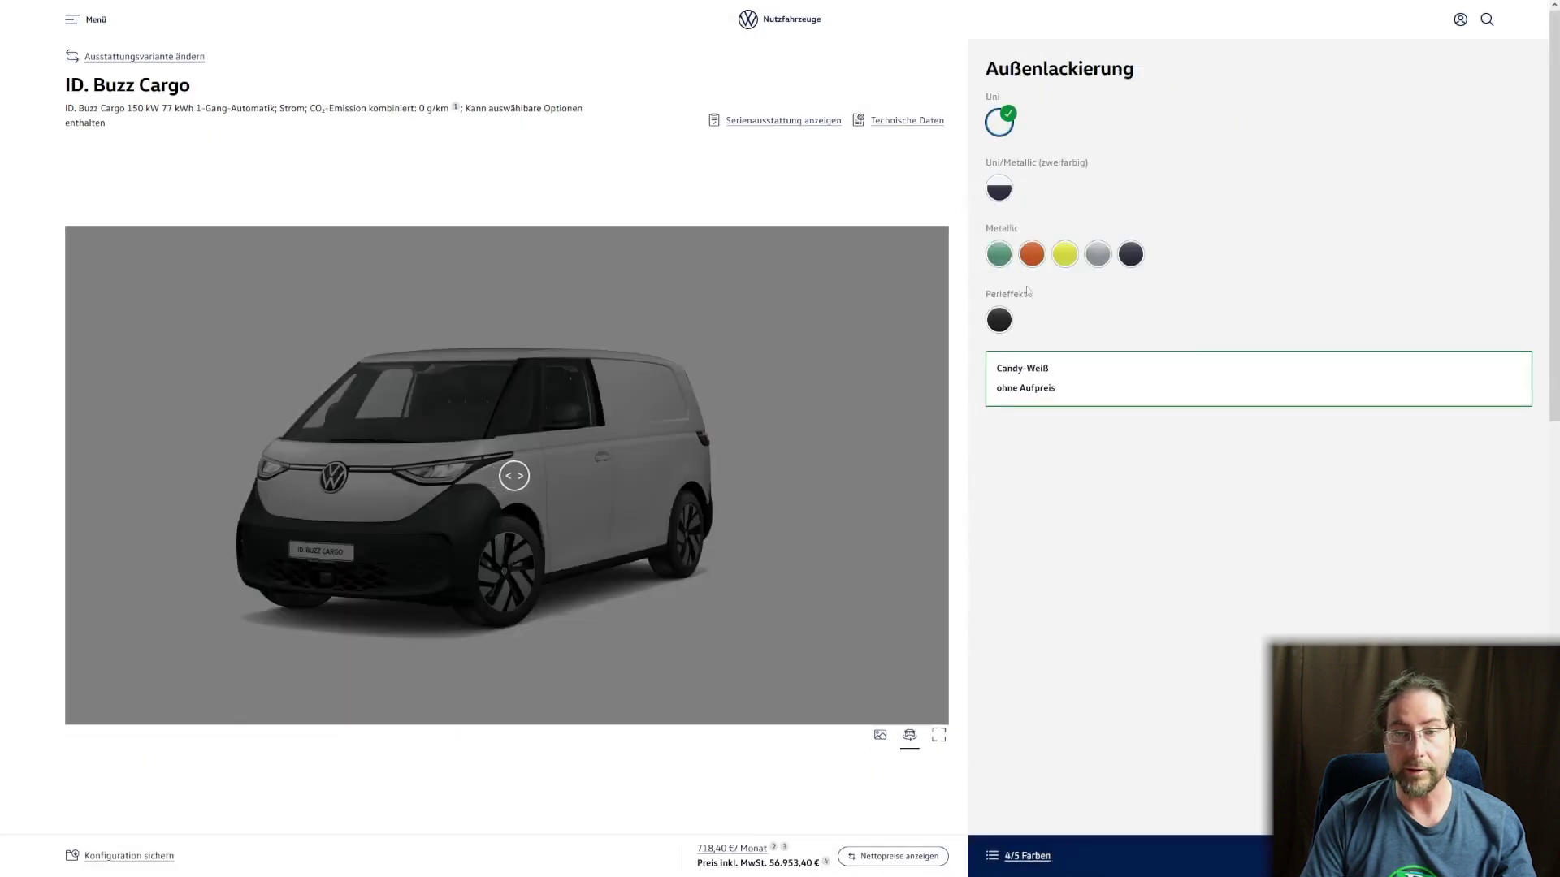
left_click(1002, 330)
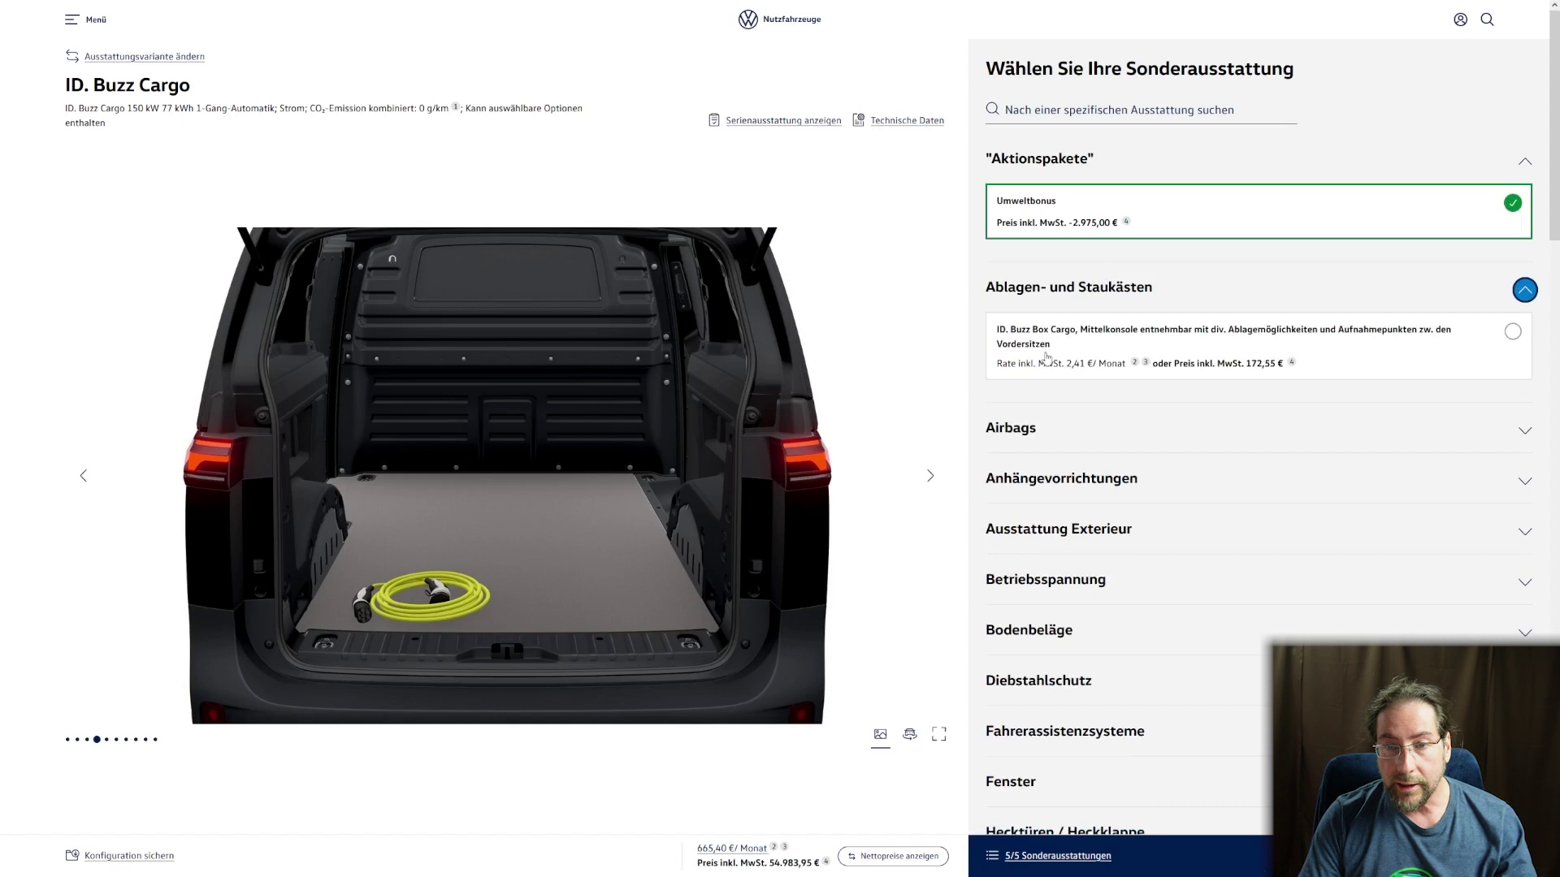
Add the Box Cargo console and the centre airbag with the recommended front seat armrests
left_click(1515, 334)
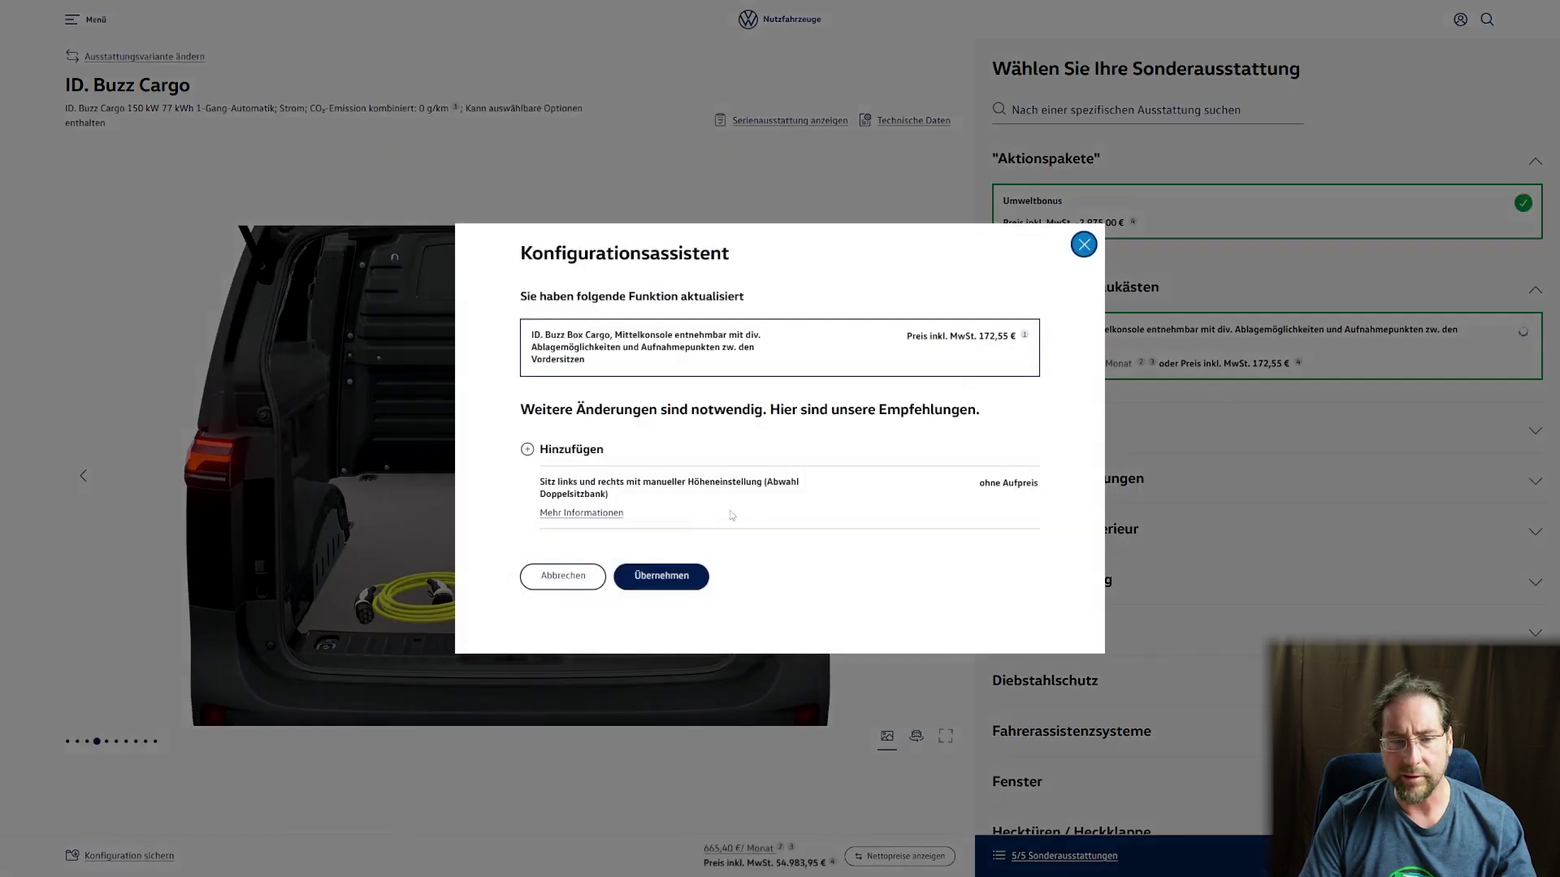
left_click(661, 575)
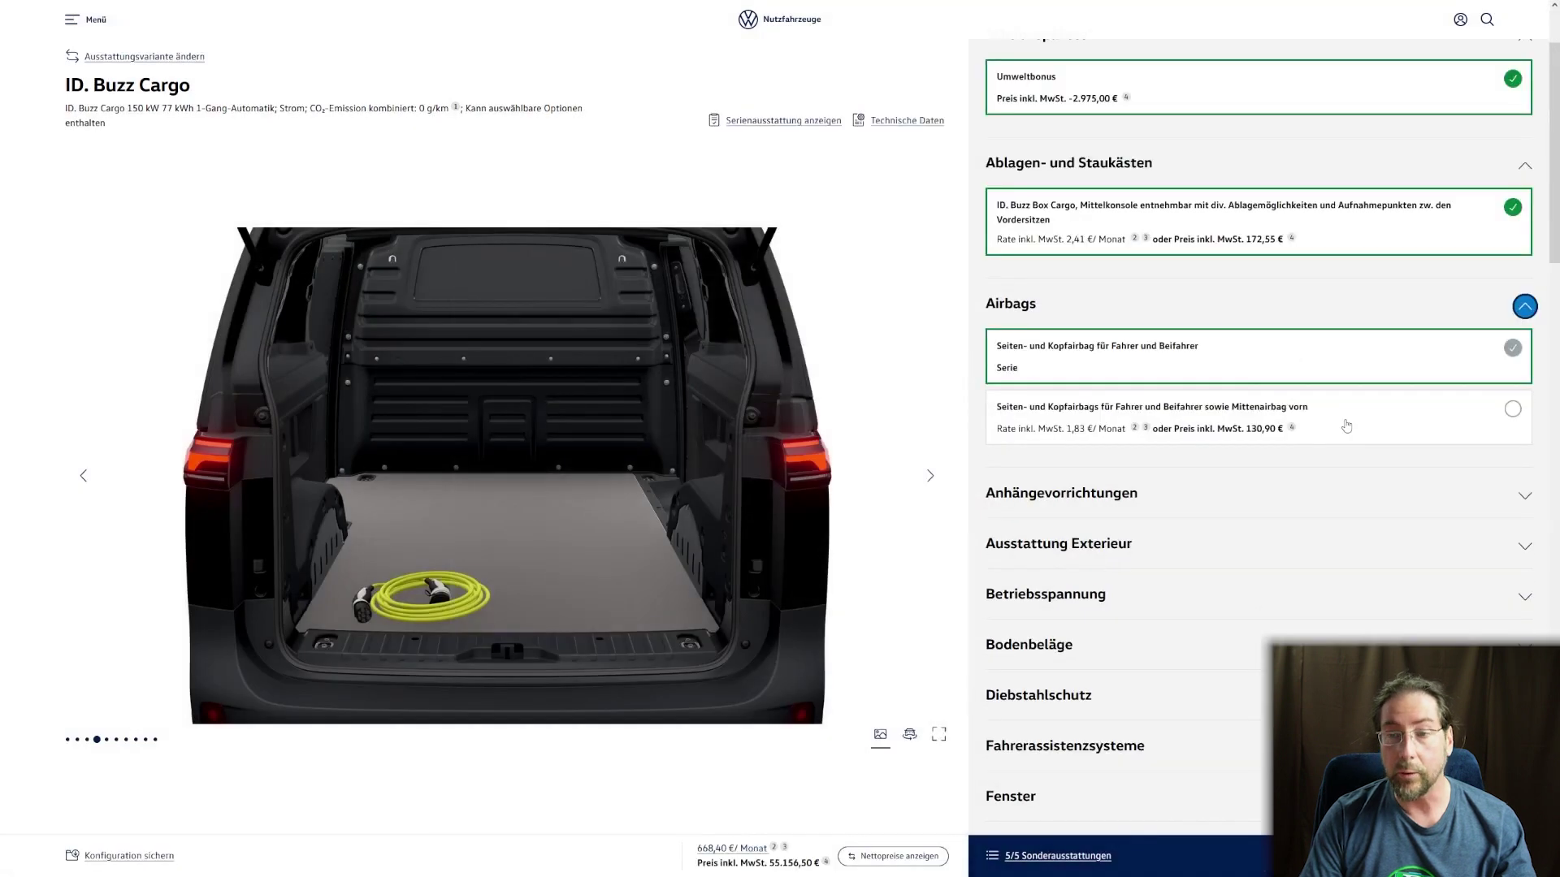
left_click(1514, 410)
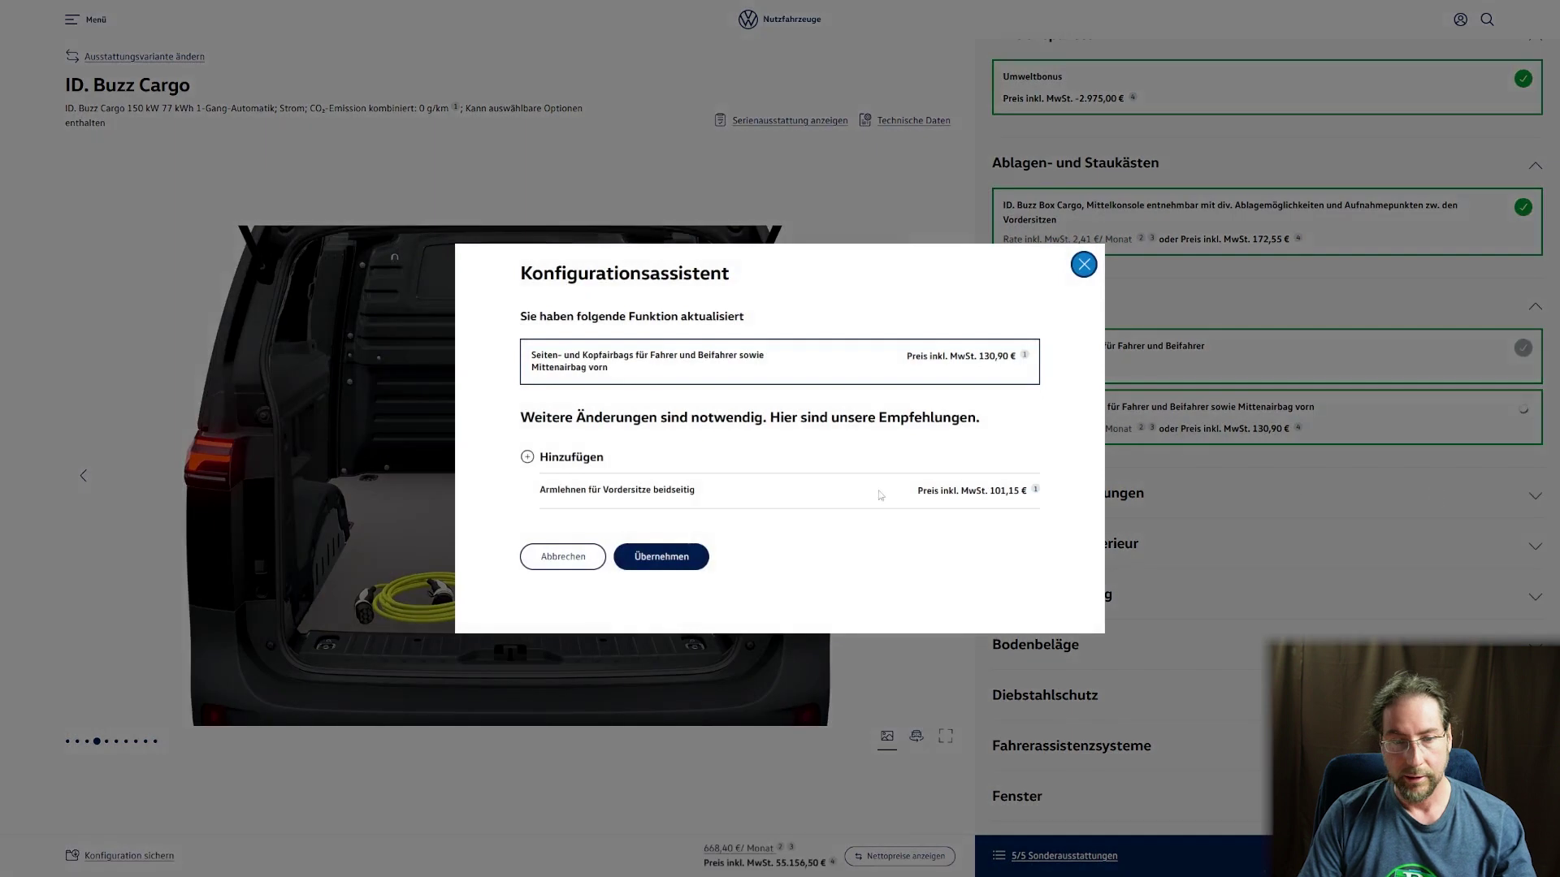
left_click(661, 557)
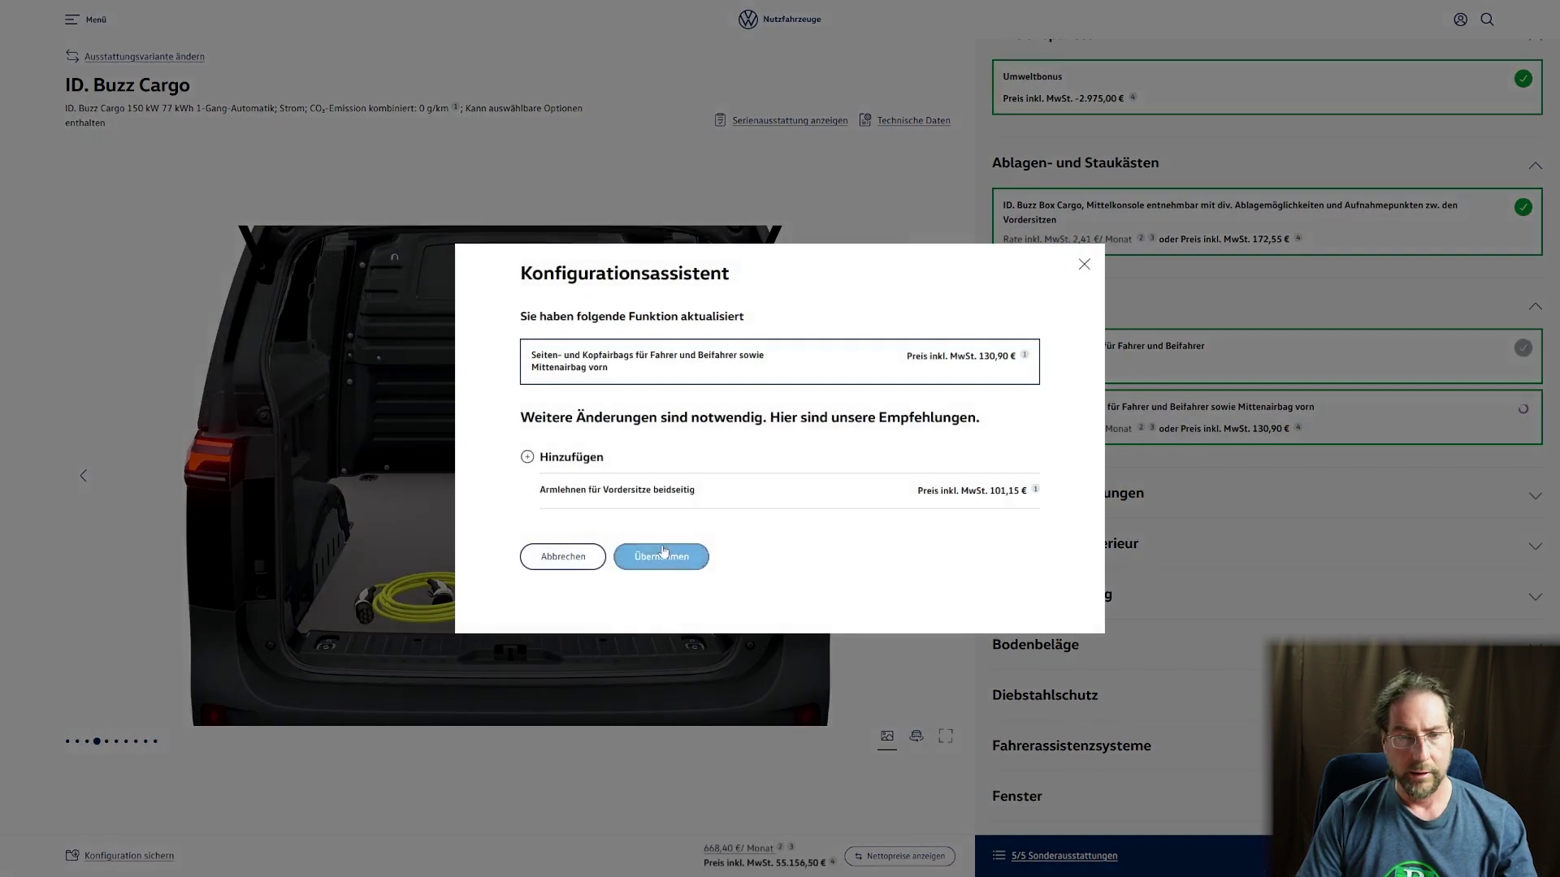
Add the folding tow bar and the 12 V/230 V socket
left_click(1332, 497)
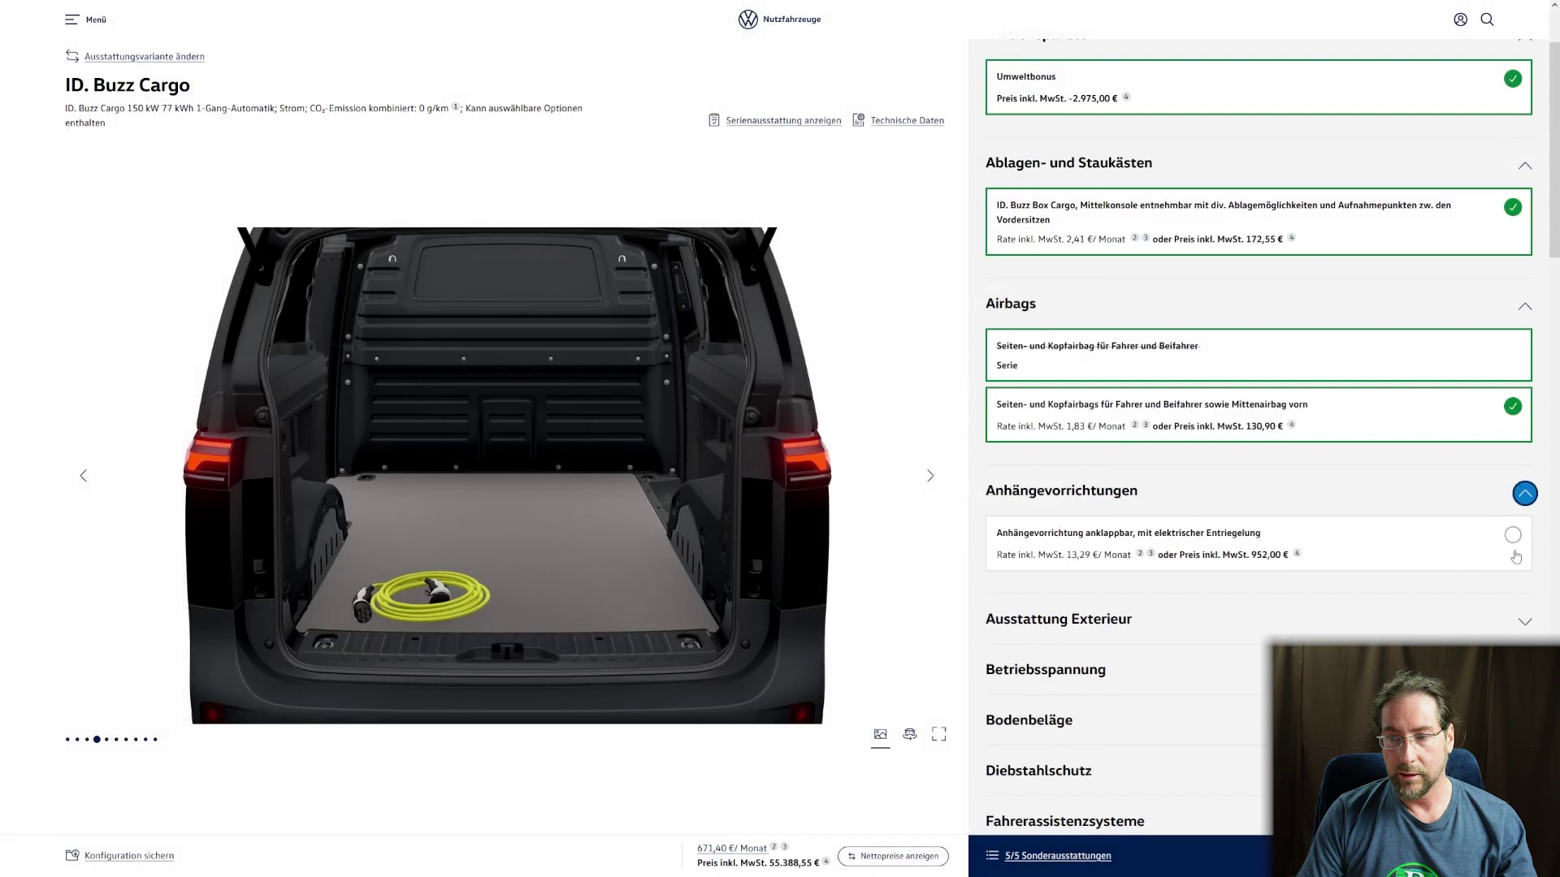
left_click(1159, 628)
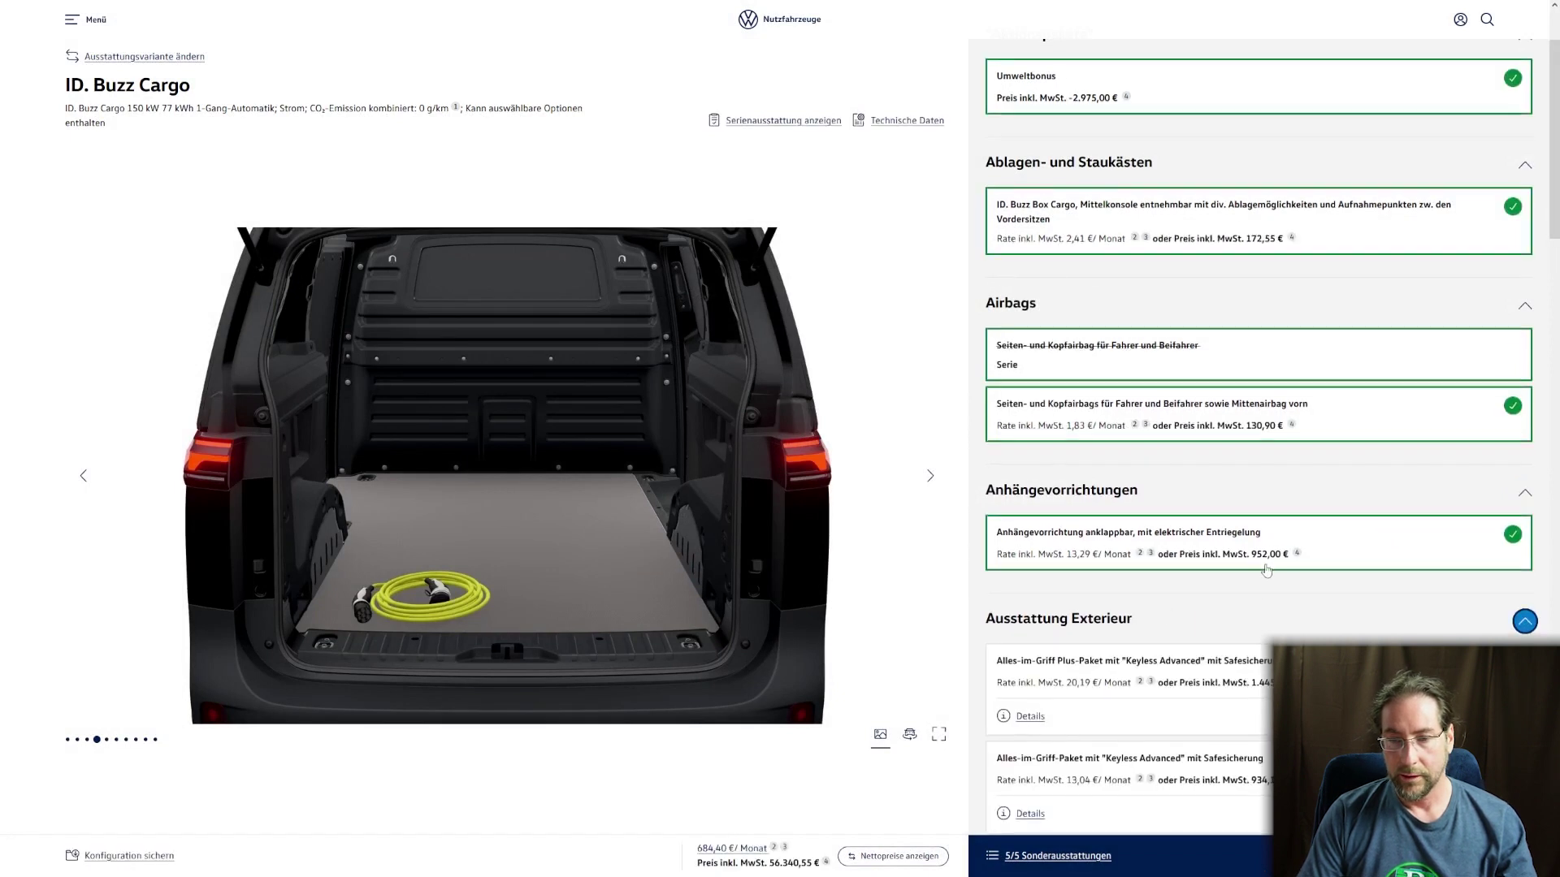
scroll(1218, 601, "down", 3)
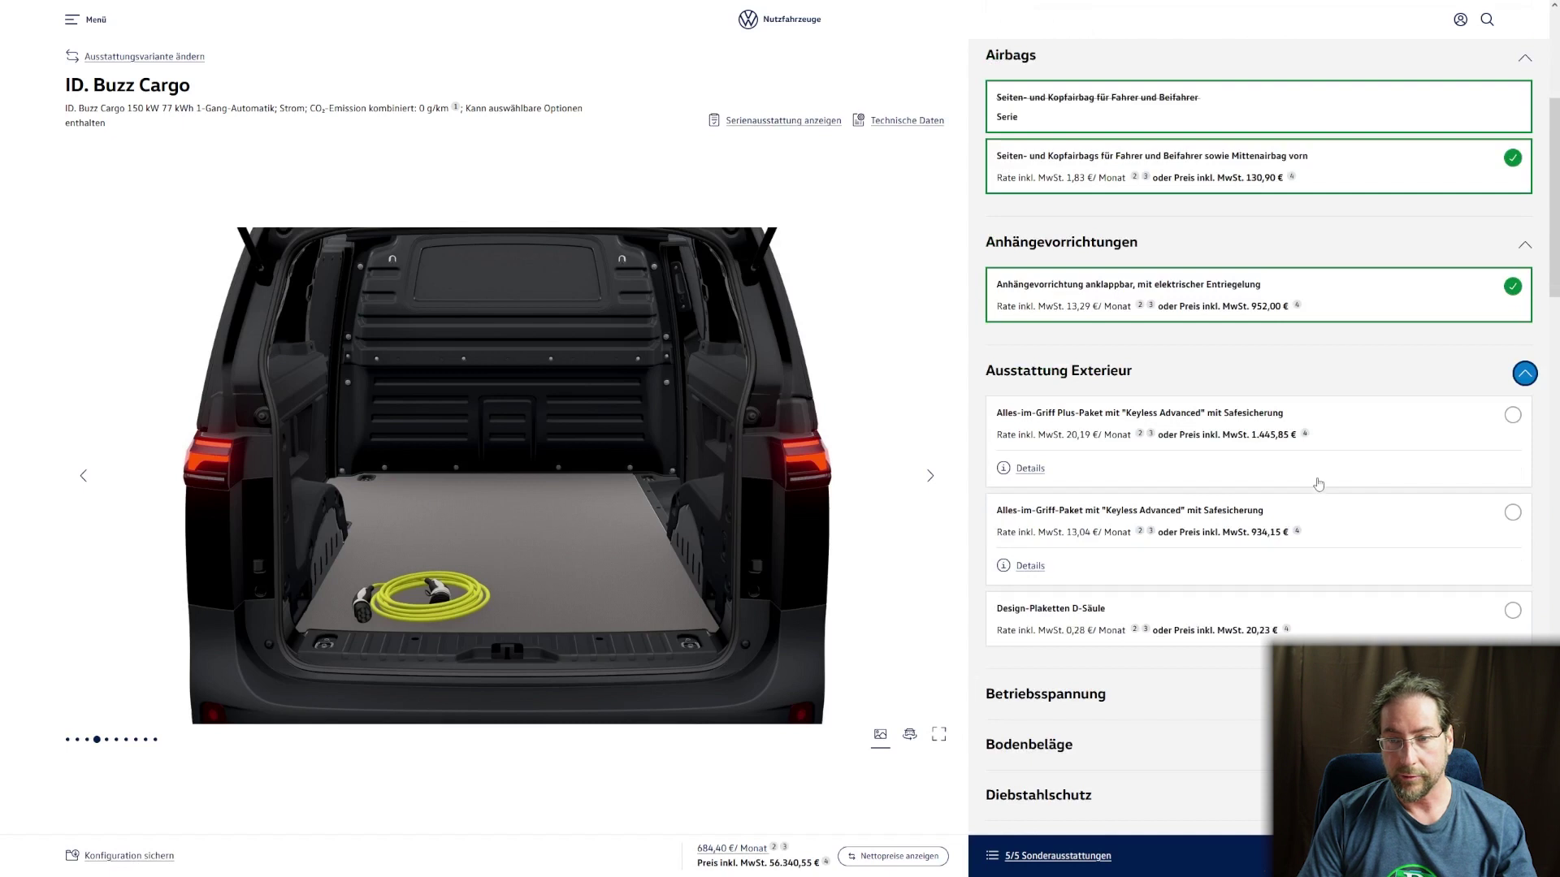
scroll(1057, 519, "down", 3)
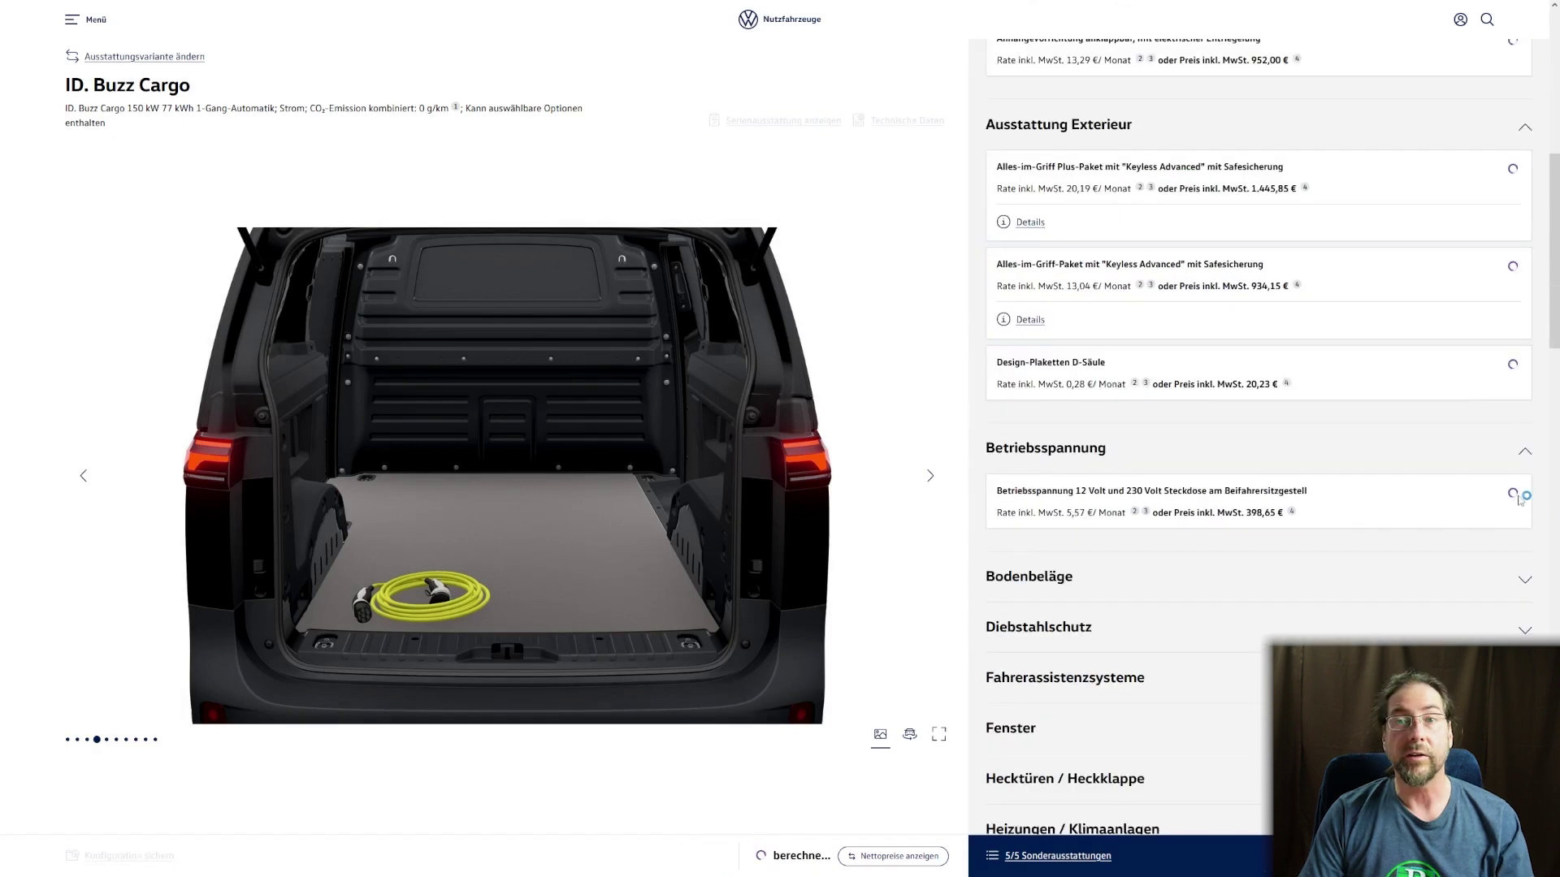
left_click(1512, 493)
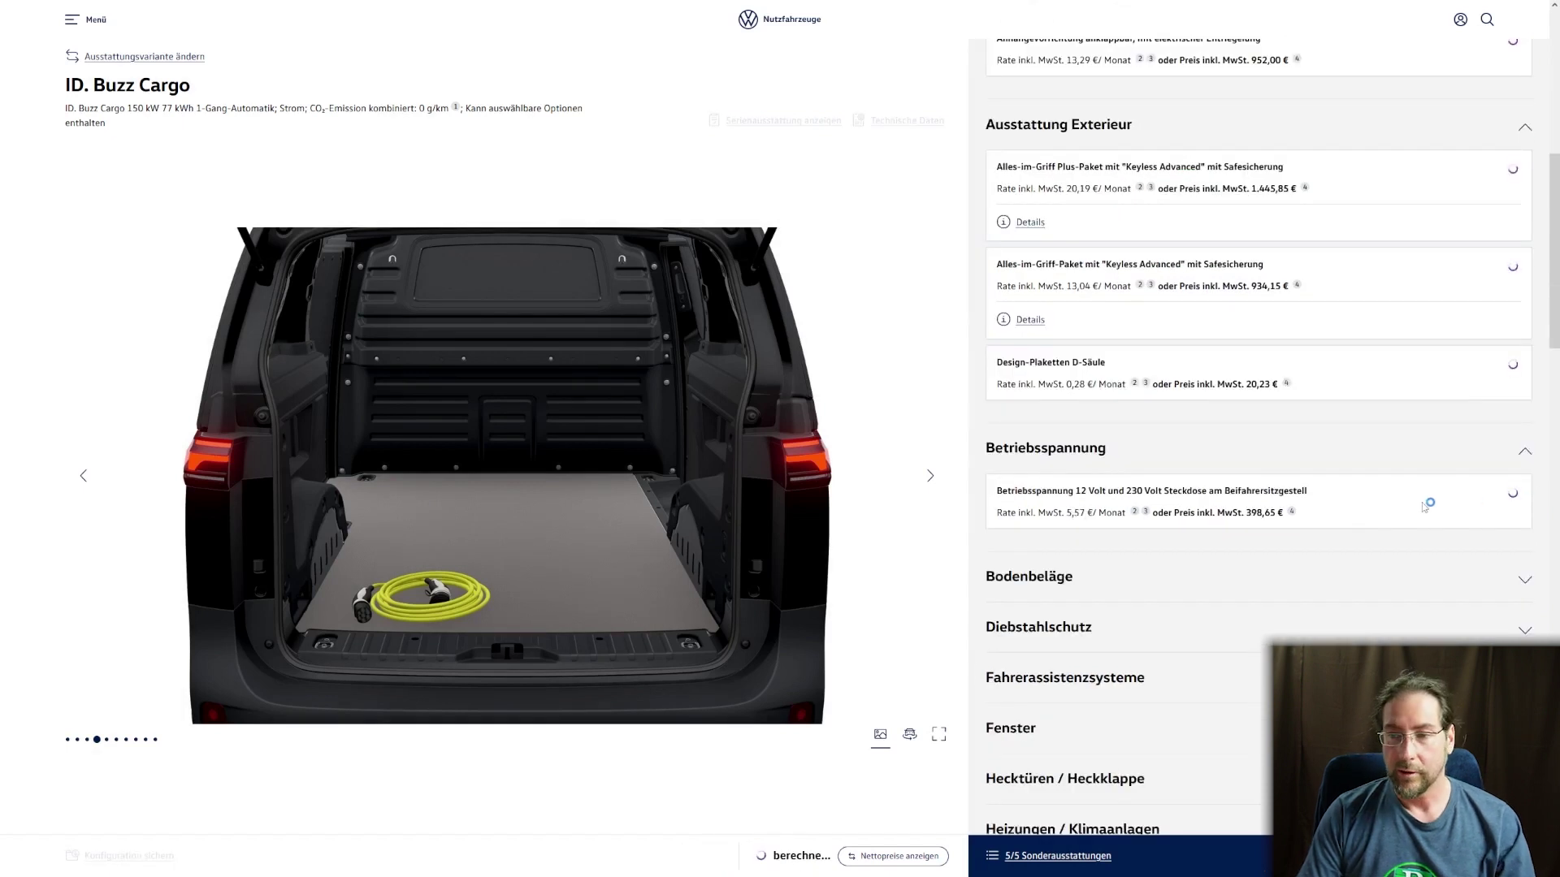
Expand the floor covering and anti-theft option groups
left_click(1160, 577)
scroll(1166, 561, "down", 2)
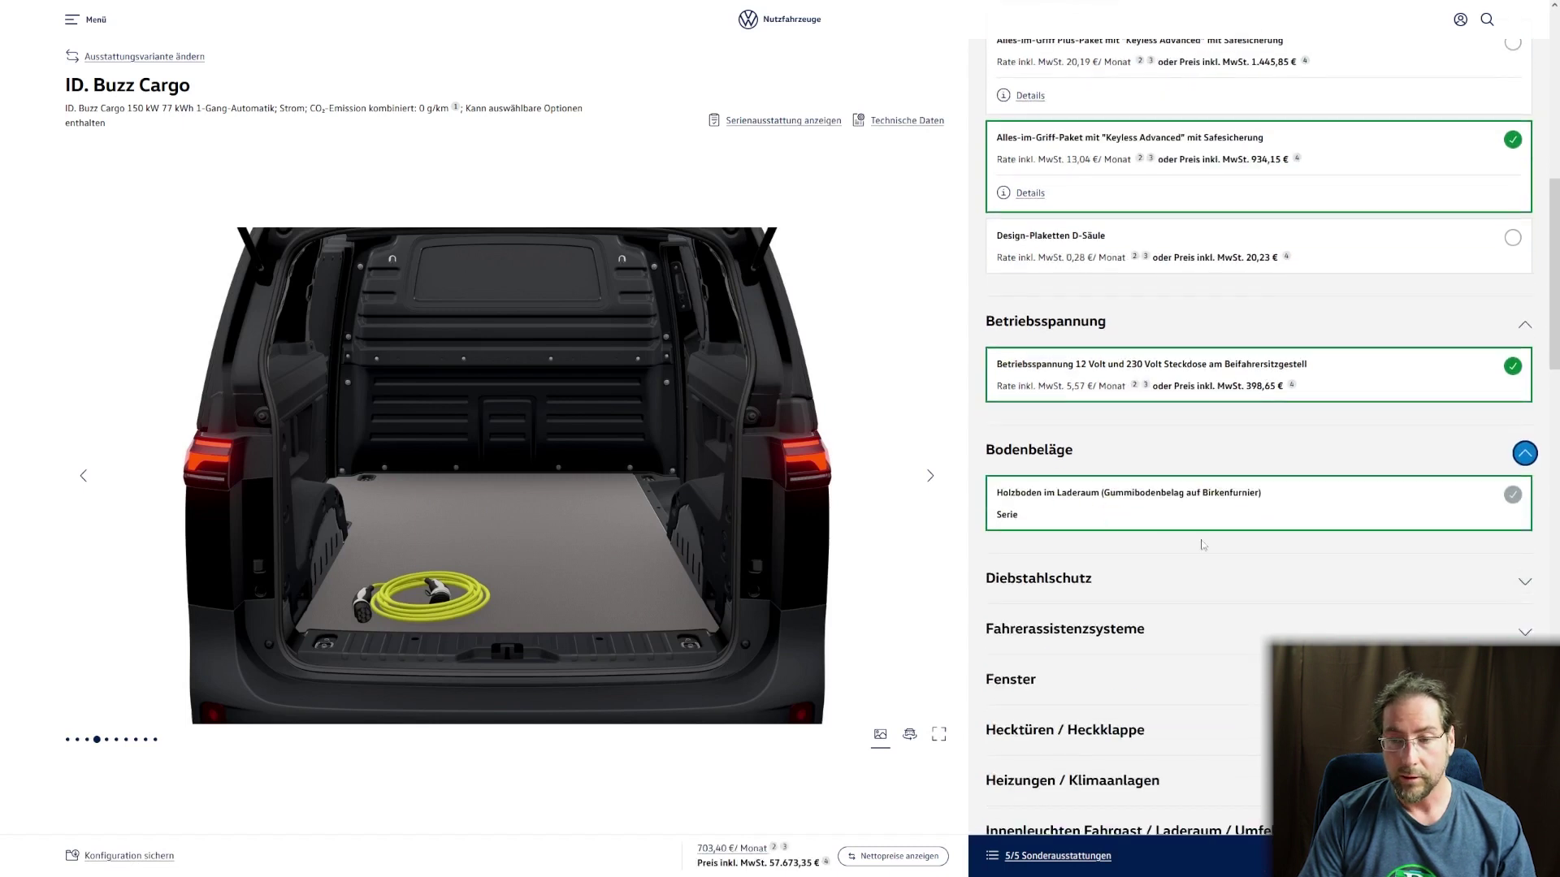
scroll(1109, 488, "down", 2)
left_click(1106, 463)
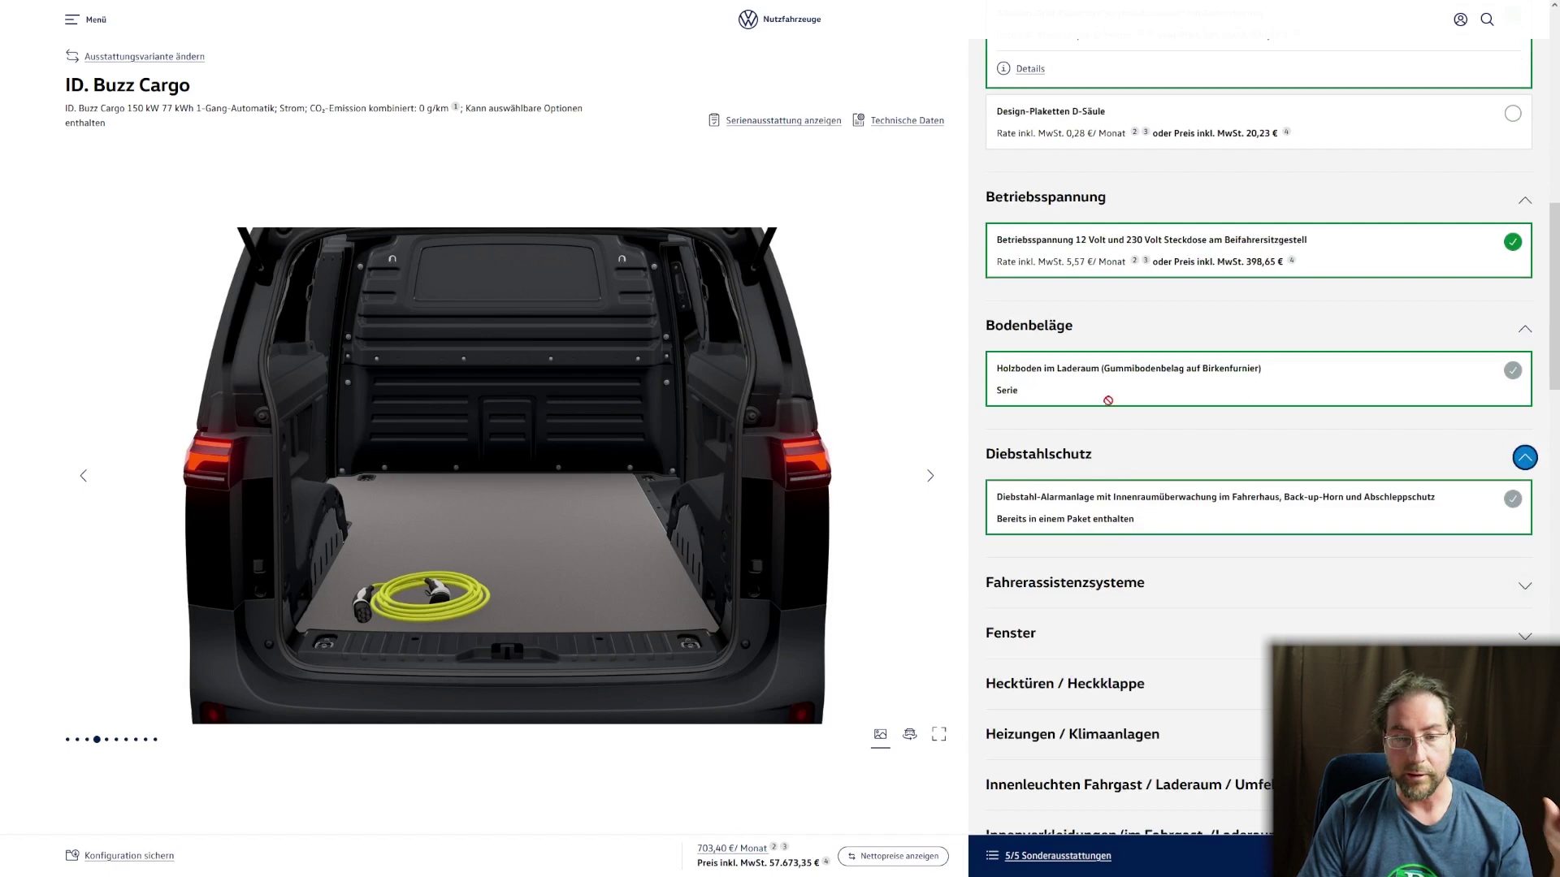
Add Fahrer-Assistenz Plus, Park Assist Plus with memory and traffic sign recognition, then request Lane Assist
left_click(1139, 586)
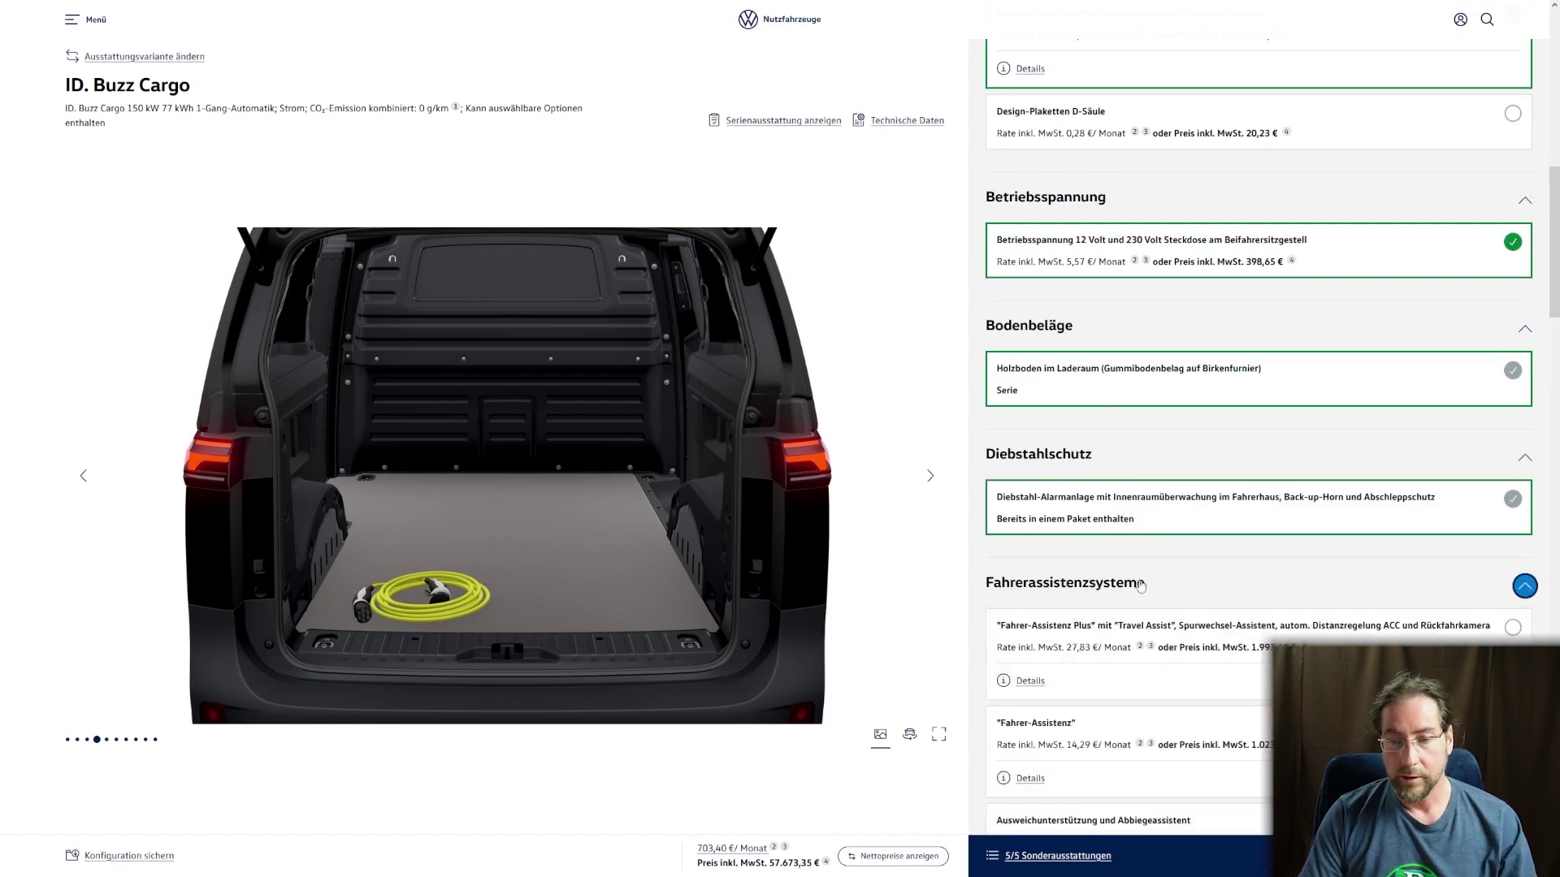
scroll(1214, 573, "down", 3)
scroll(1257, 552, "down", 1)
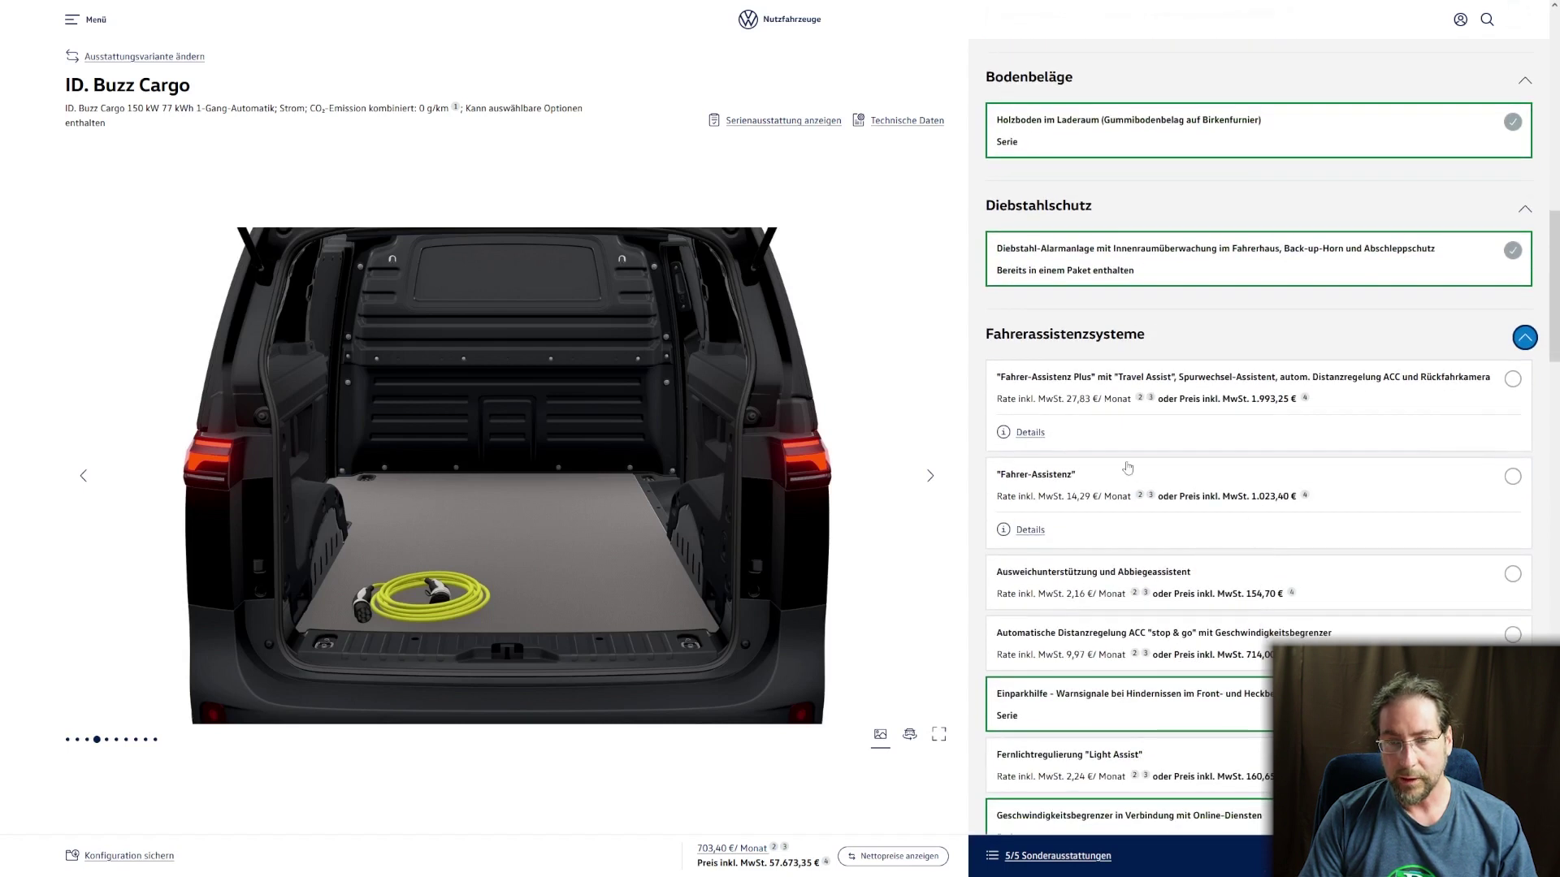
left_click(1516, 380)
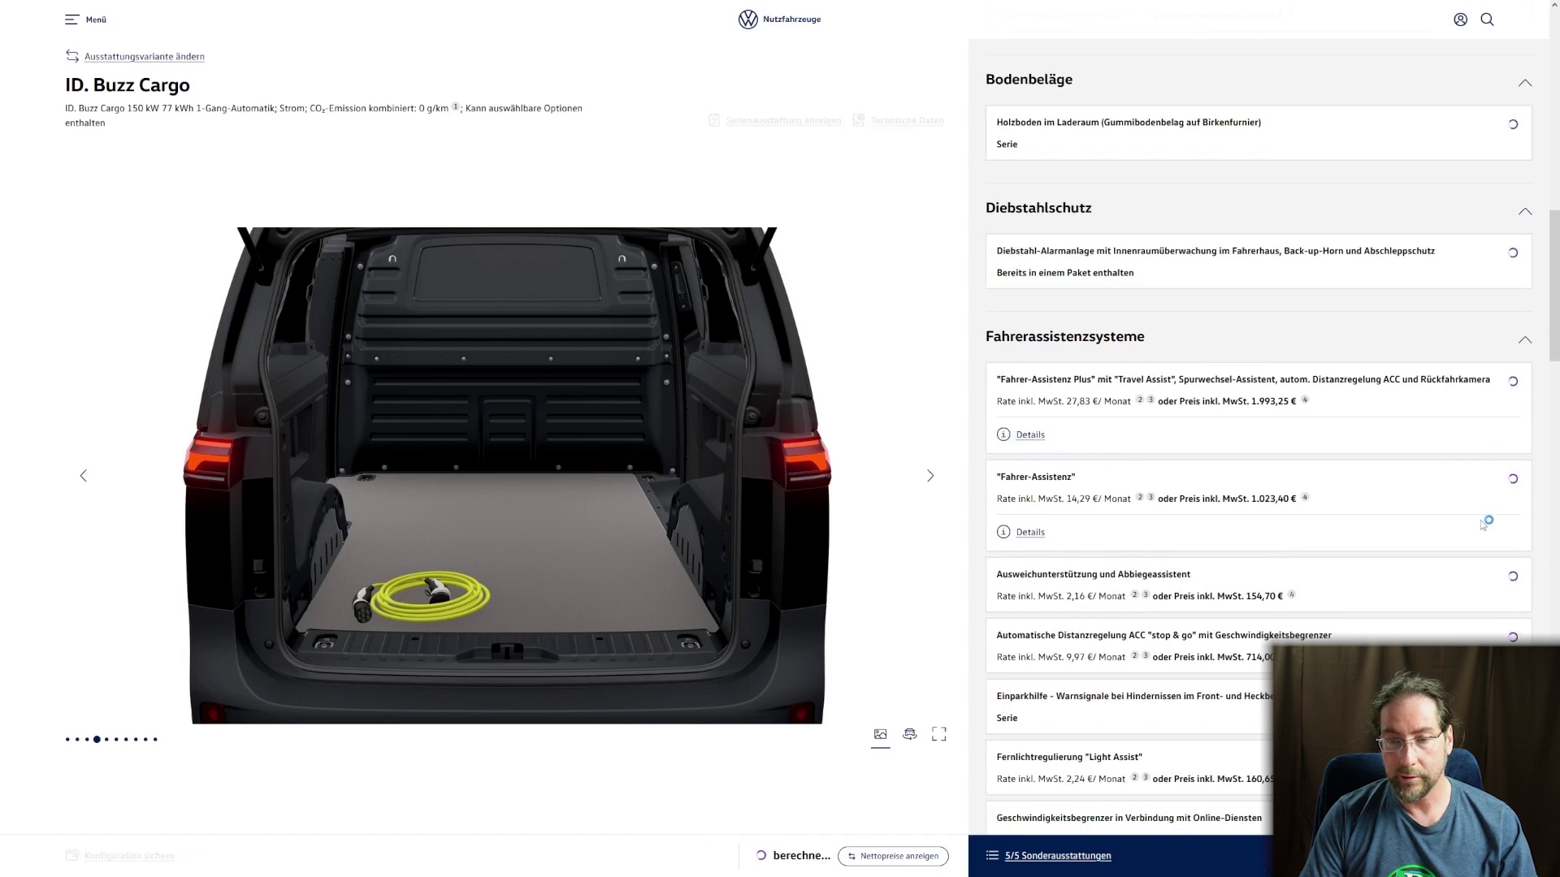
scroll(1430, 520, "down", 5)
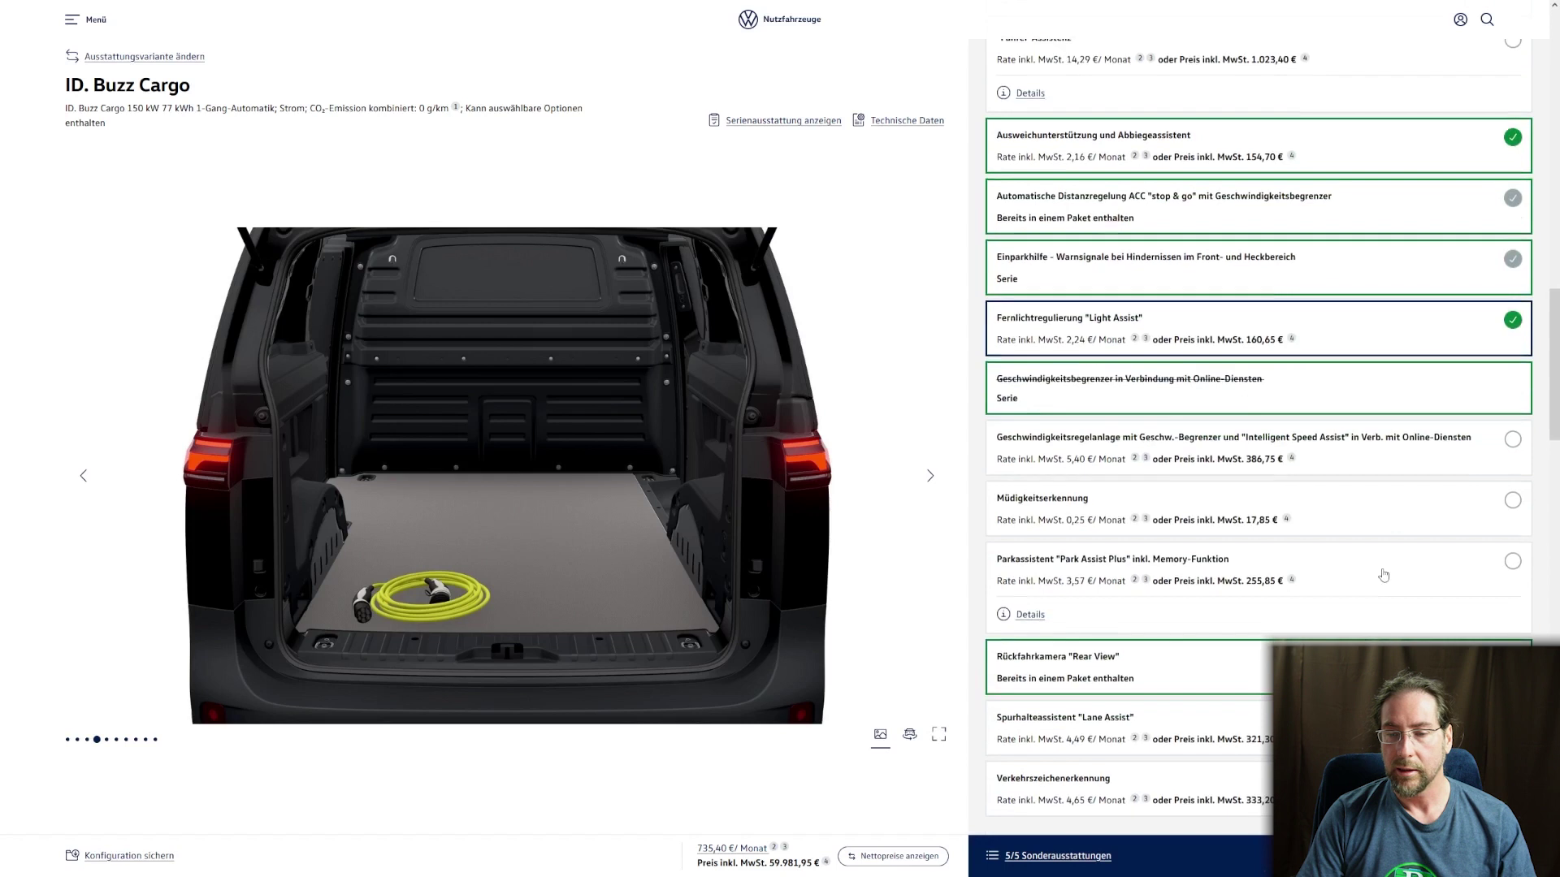
scroll(1383, 575, "down", 2)
left_click(1513, 441)
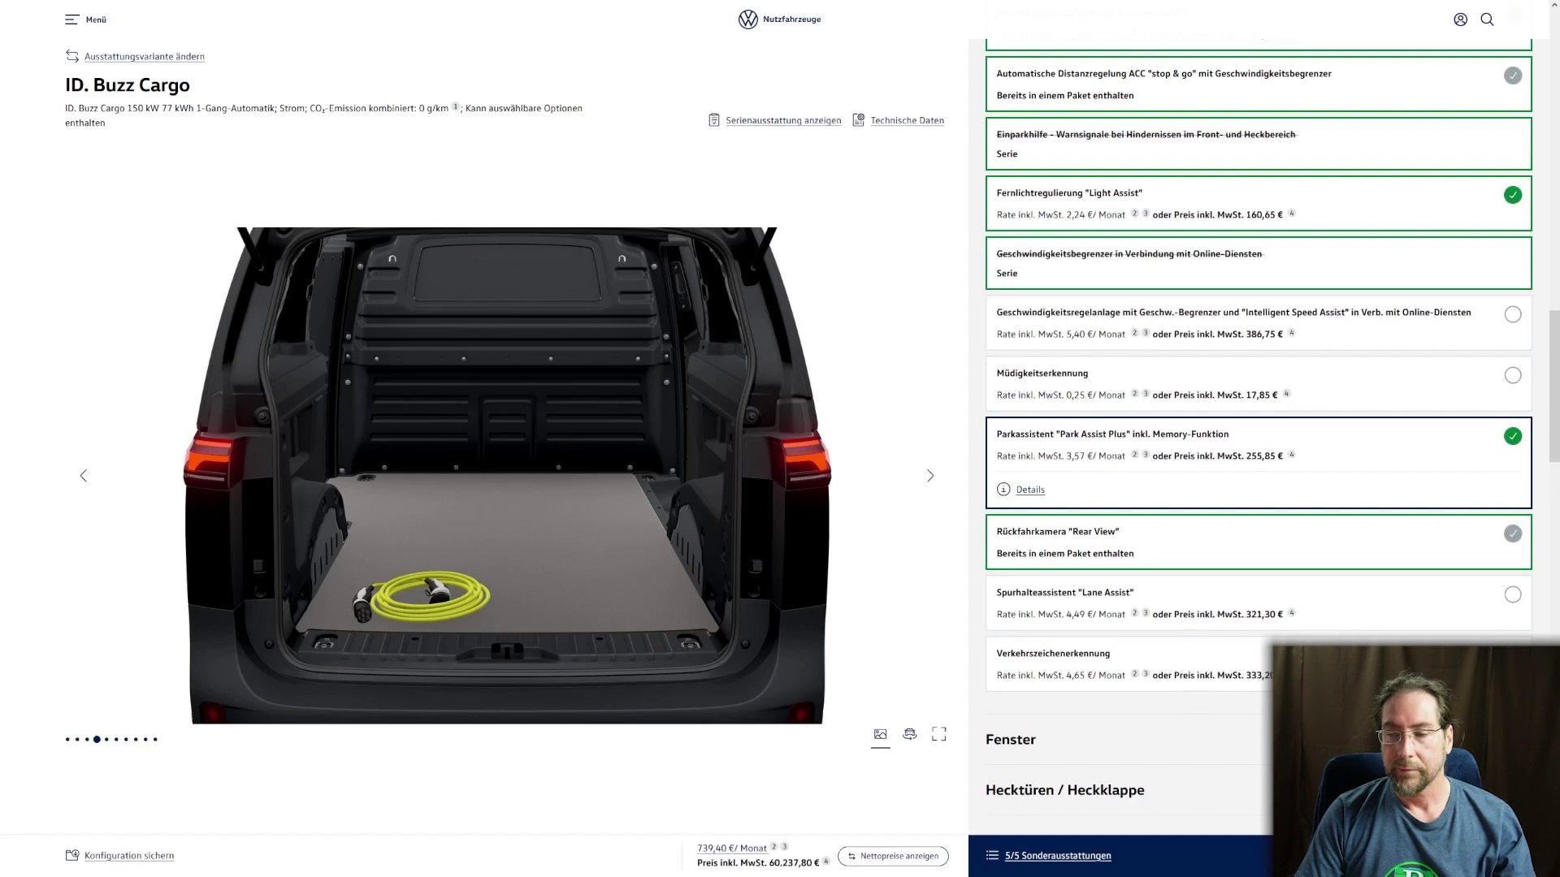
left_click(1513, 595)
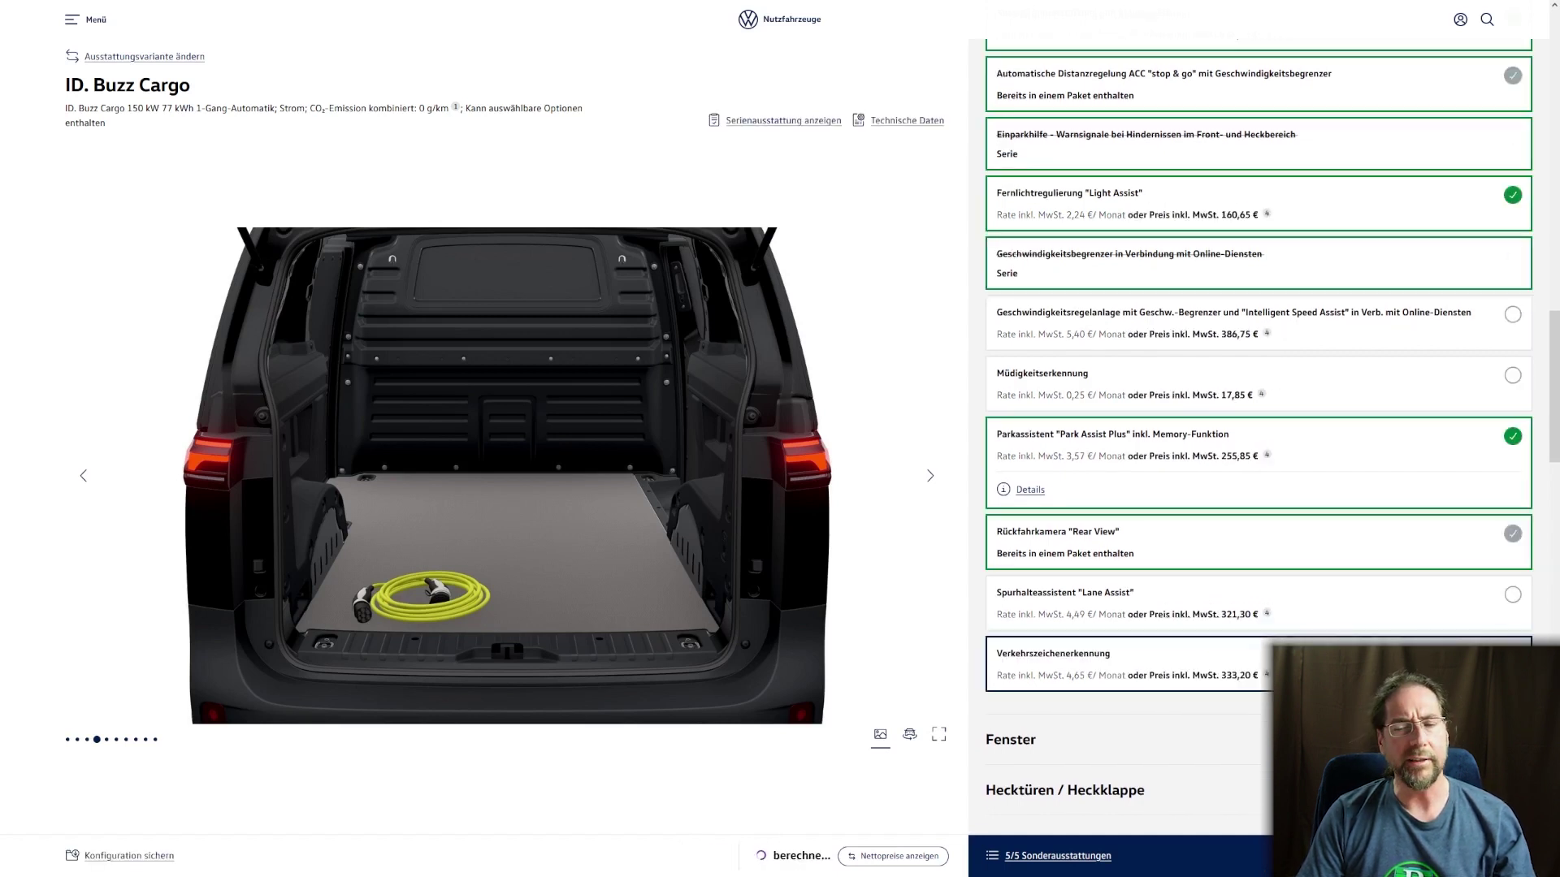
left_click(1513, 596)
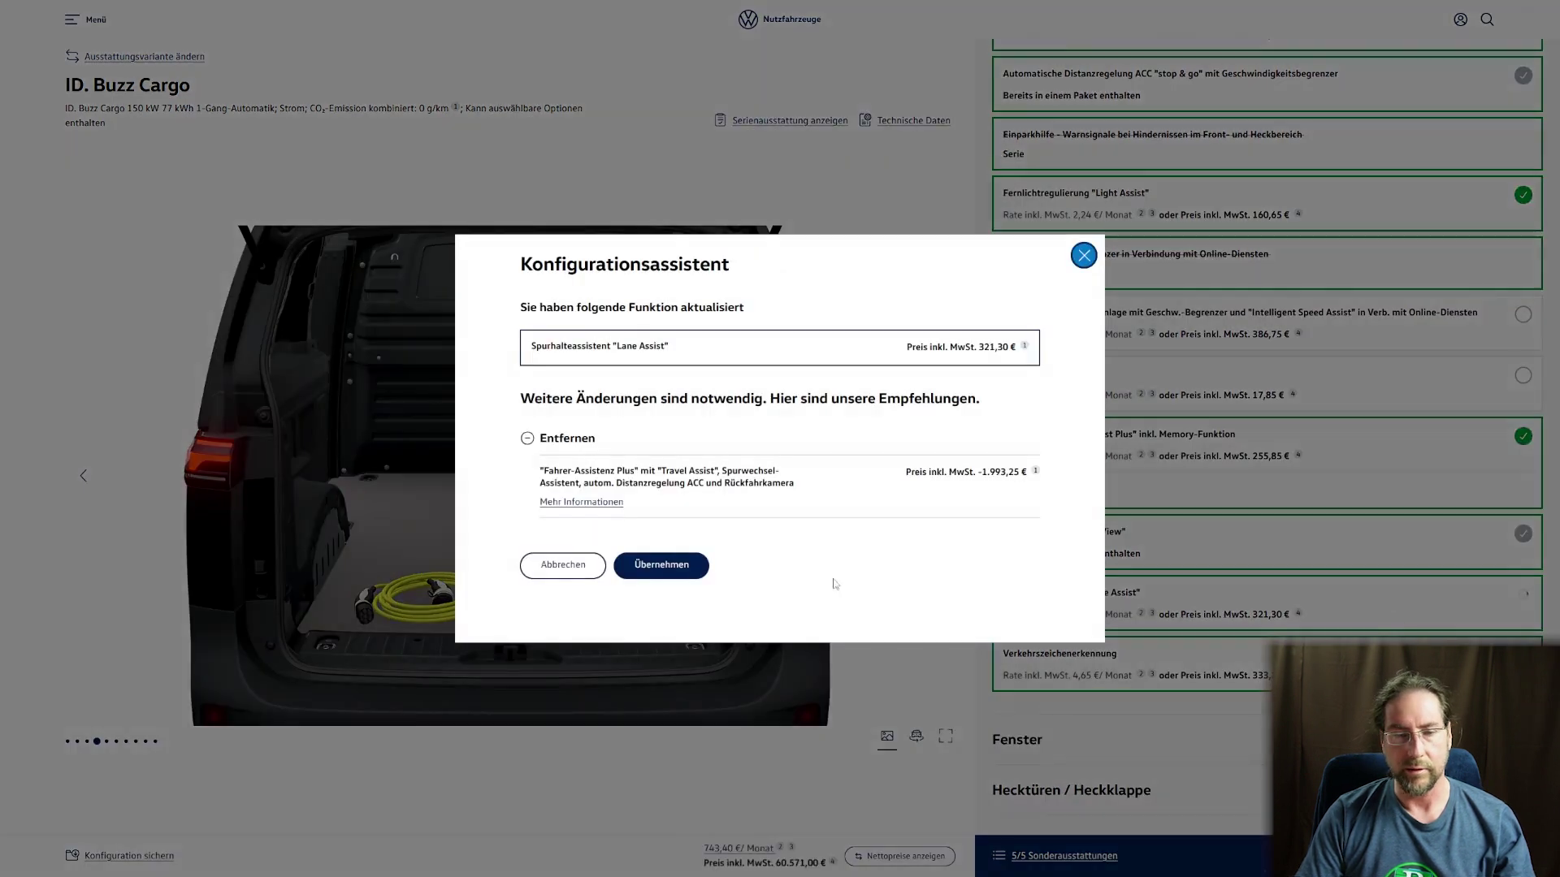
Accept Lane Assist in place of Fahrer-Assistenz Plus and add Air Care Climatronic and IQ.LIGHT headlights
left_click(676, 564)
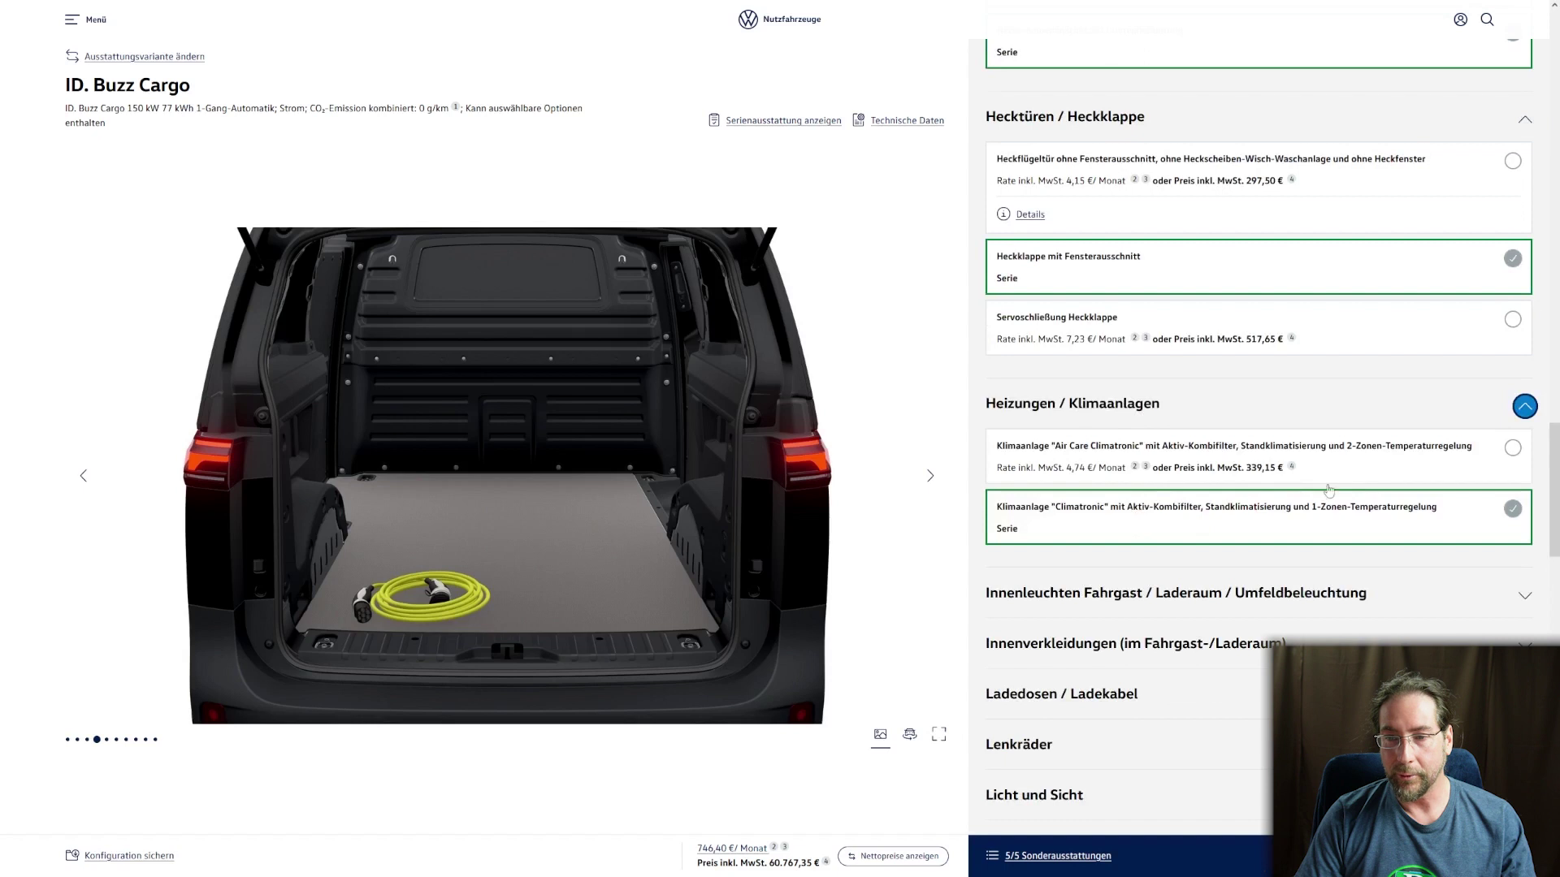
left_click(1513, 447)
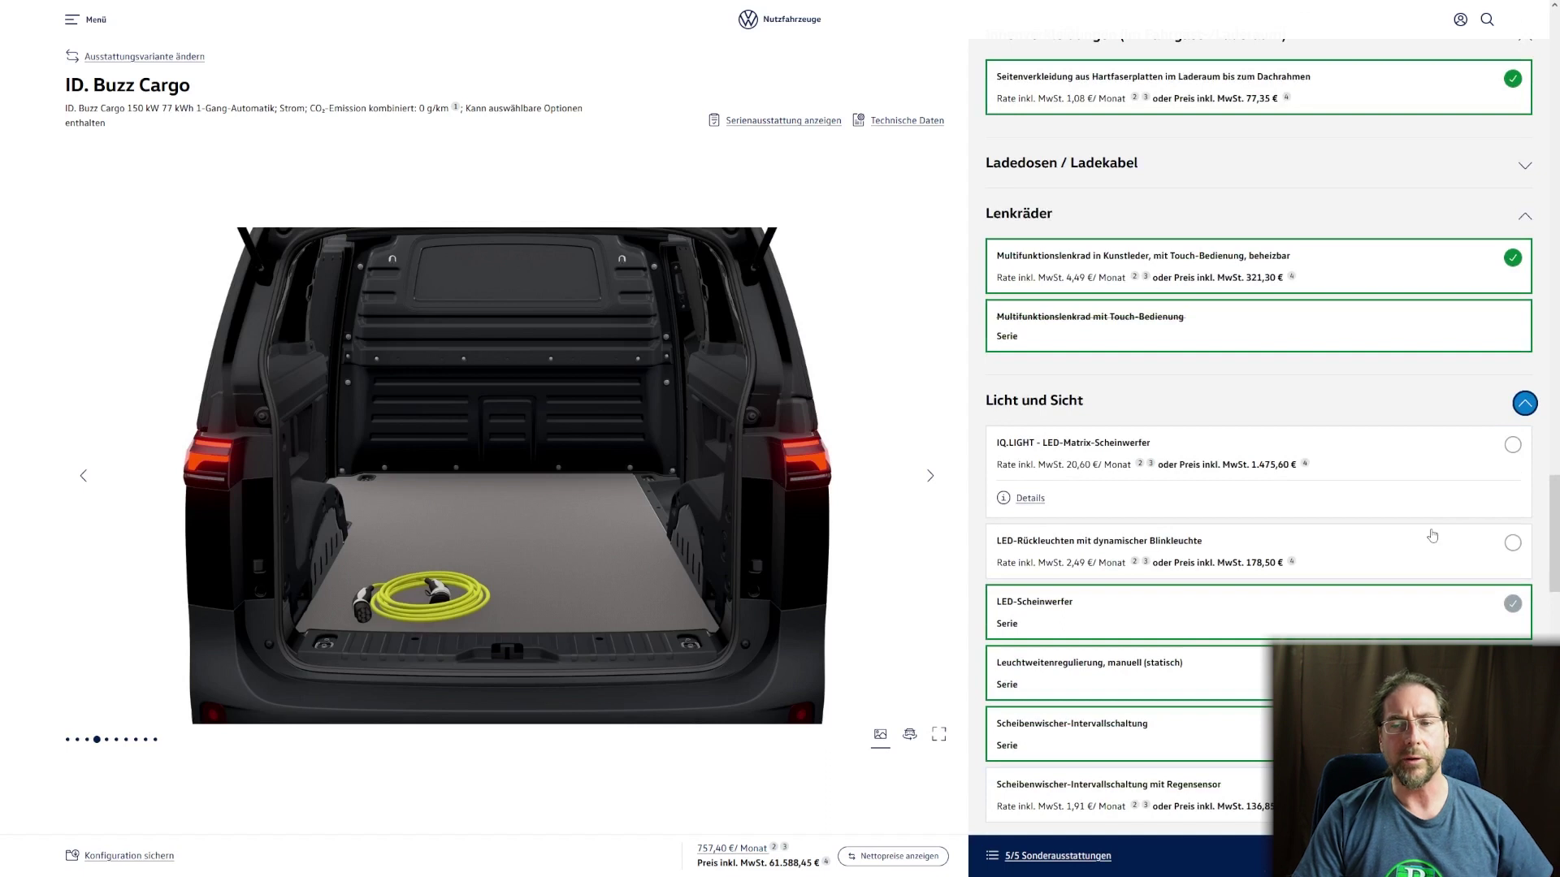
left_click(1514, 447)
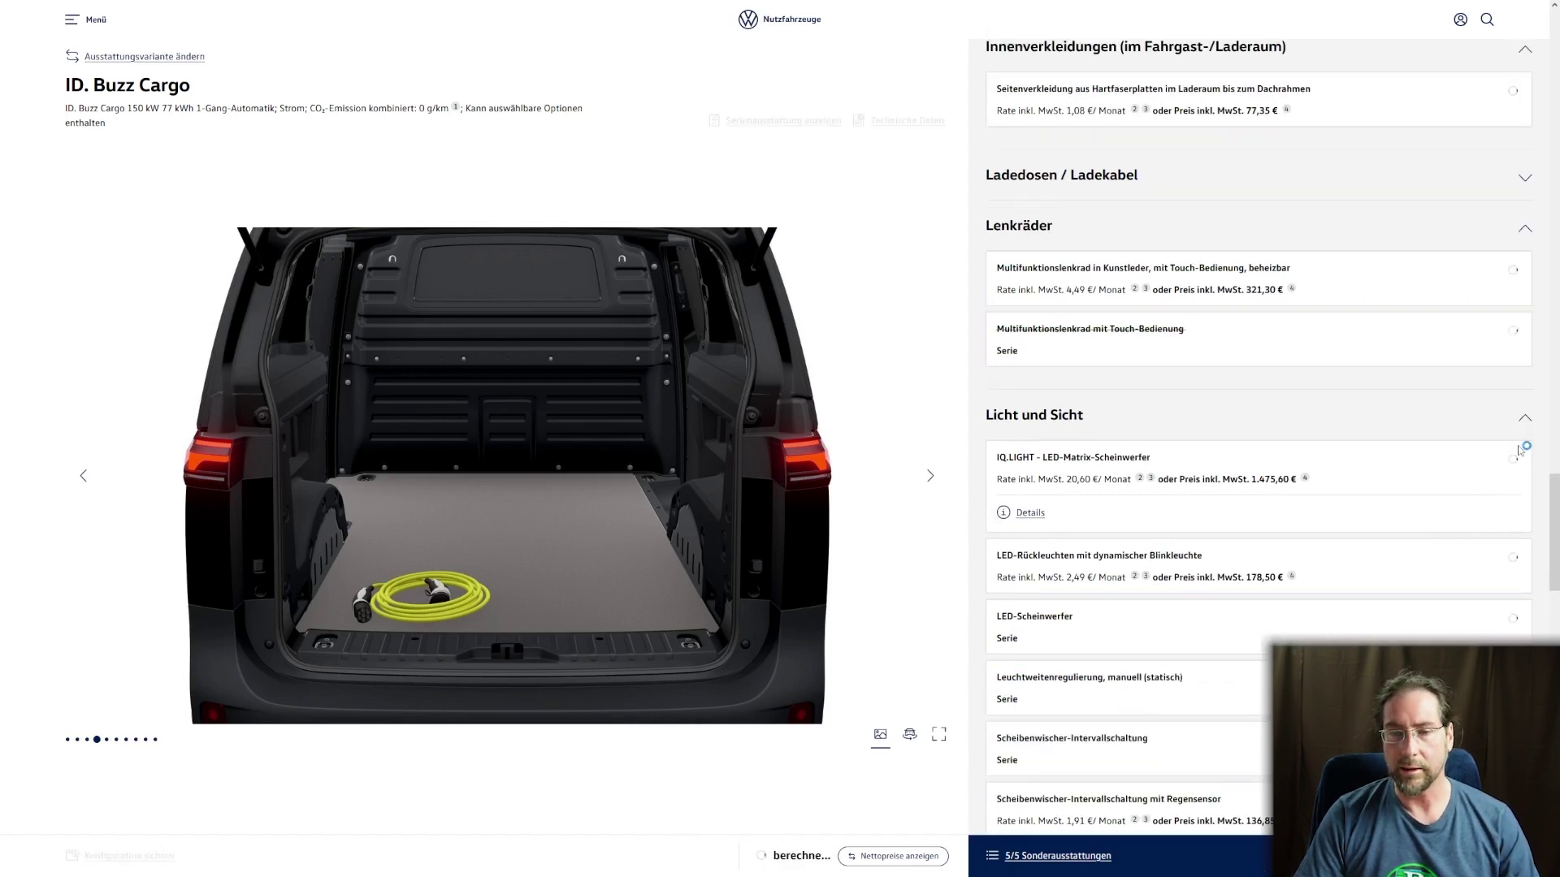
Add voice control and the electric left sliding door, reaching the 67.437,30 € summary
scroll(1469, 491, "down", 5)
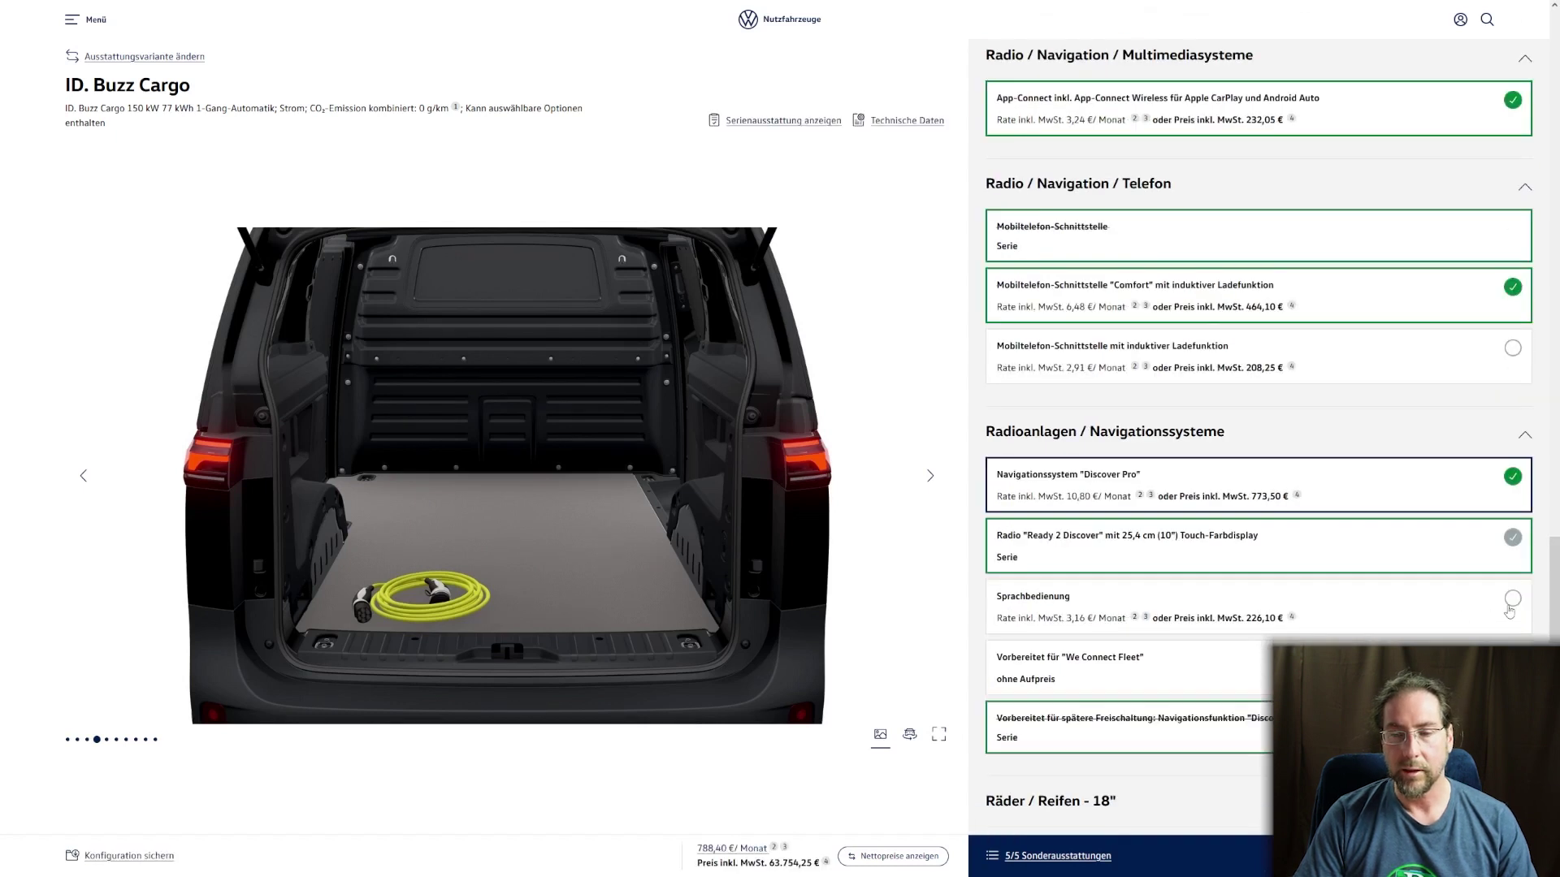
left_click(1517, 601)
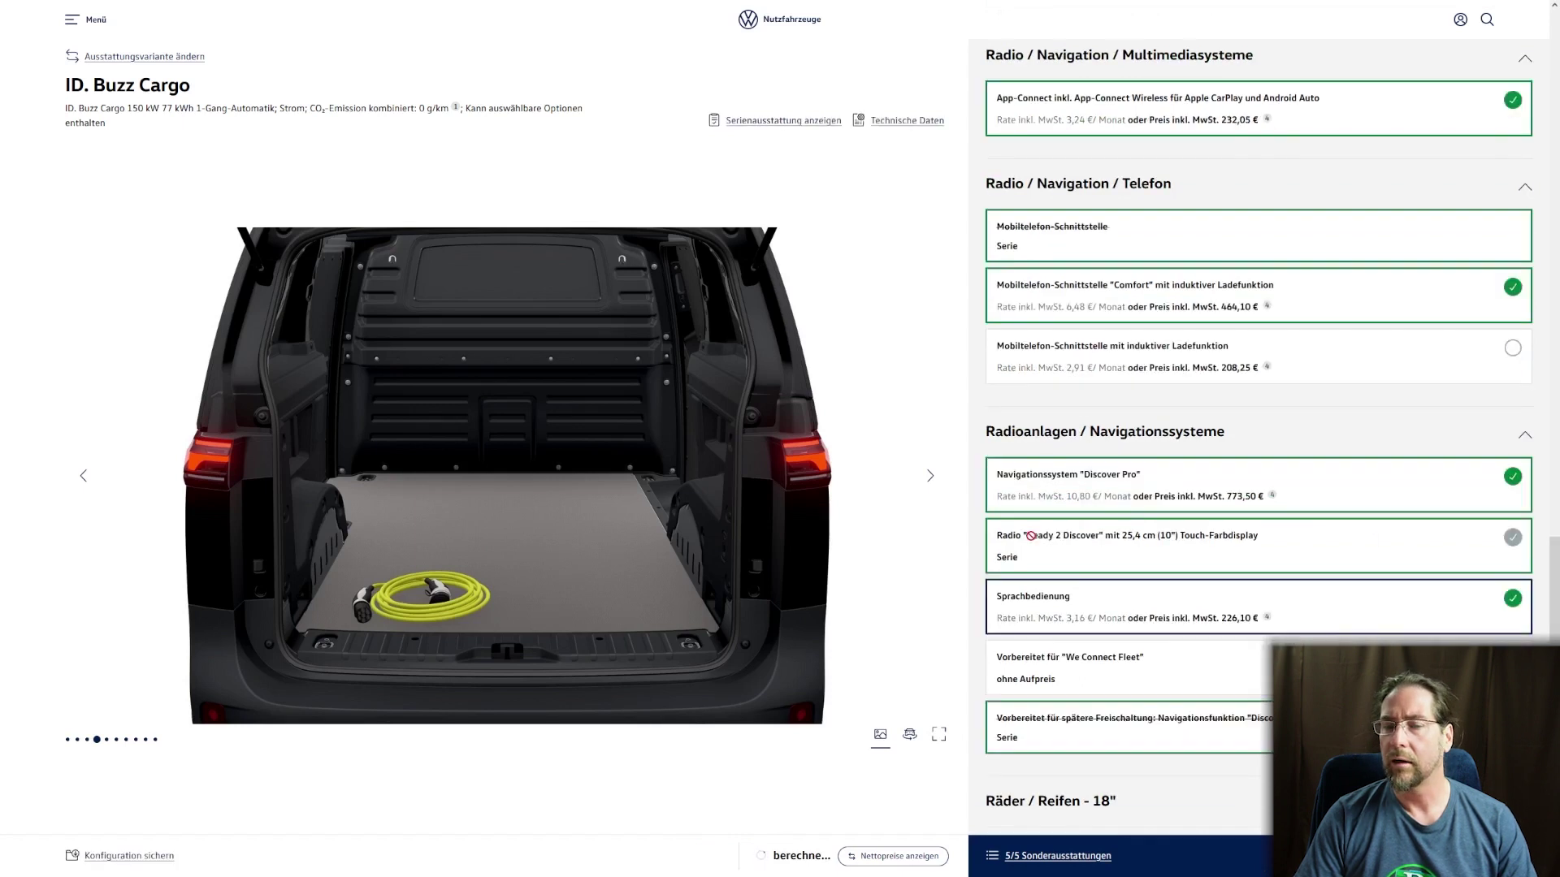
scroll(1325, 601, "down", 3)
scroll(1325, 602, "down", 6)
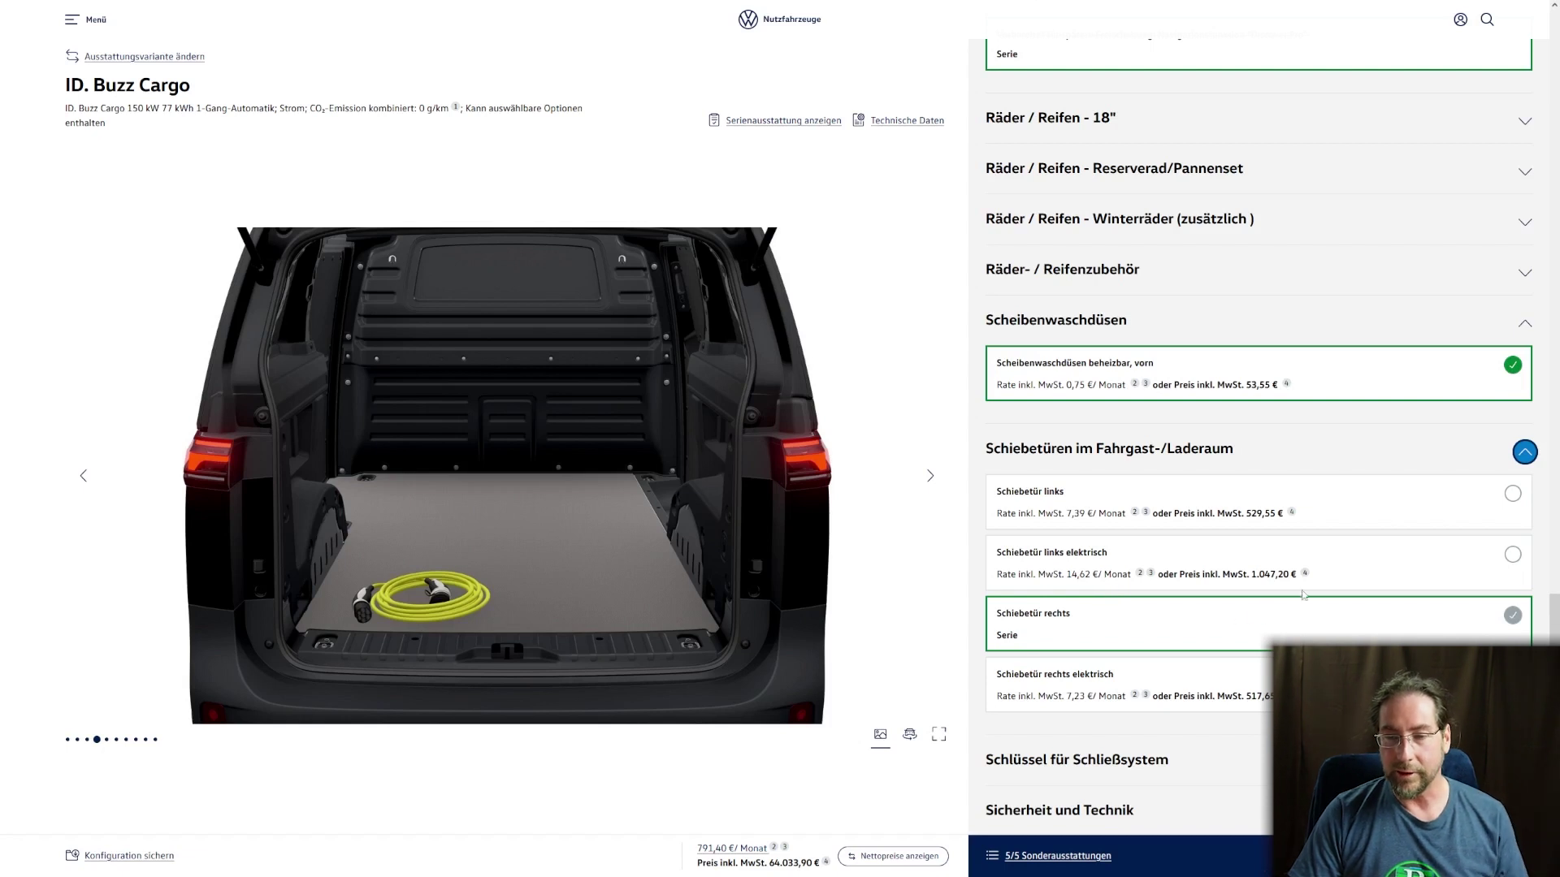
left_click(1514, 556)
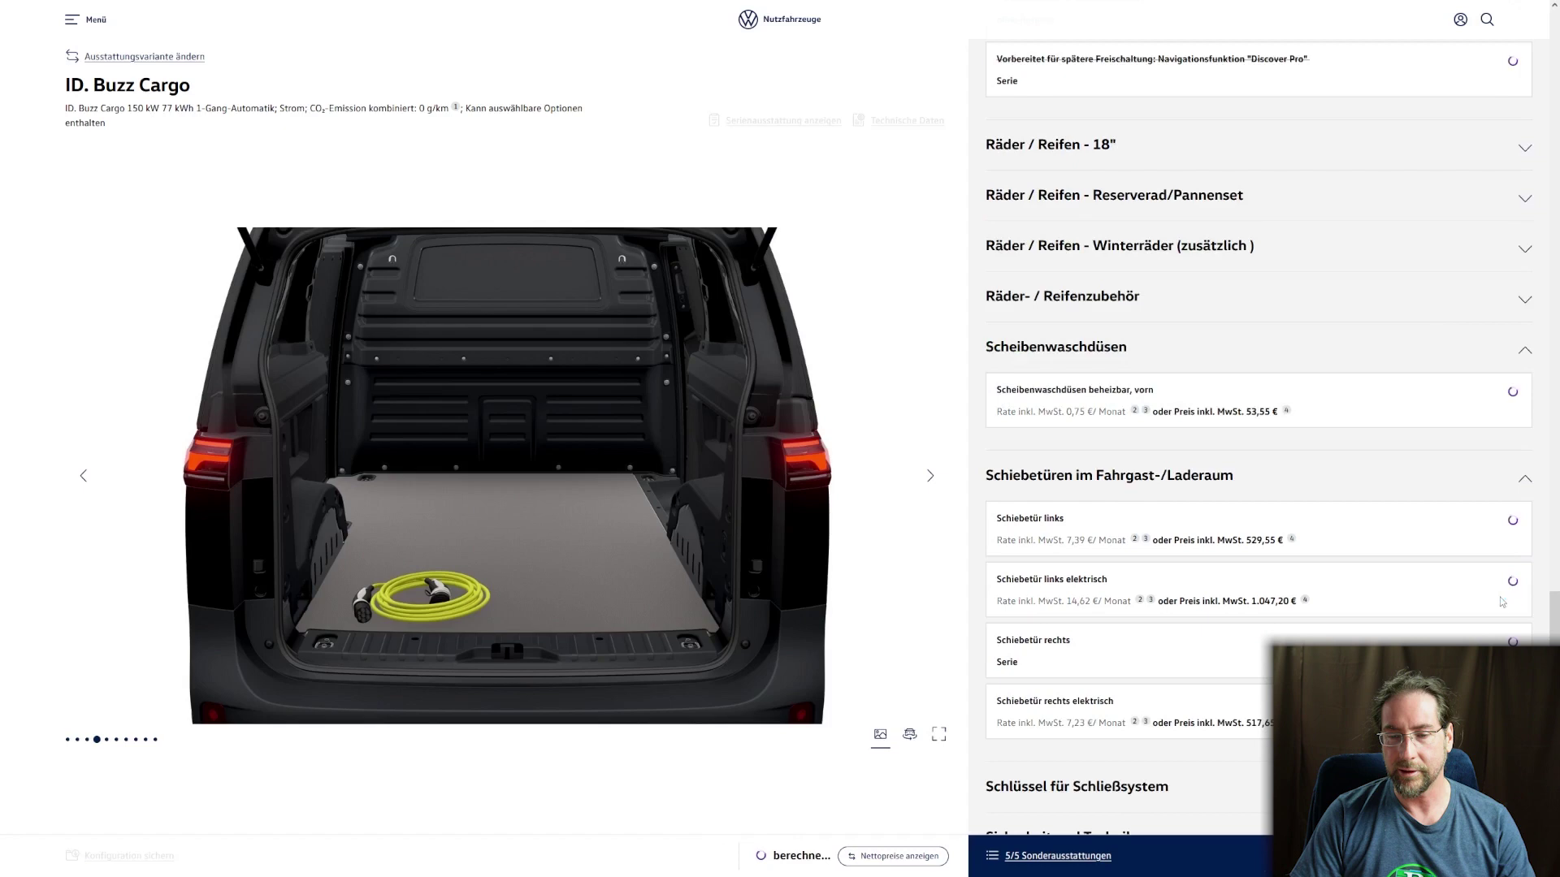
left_click(661, 598)
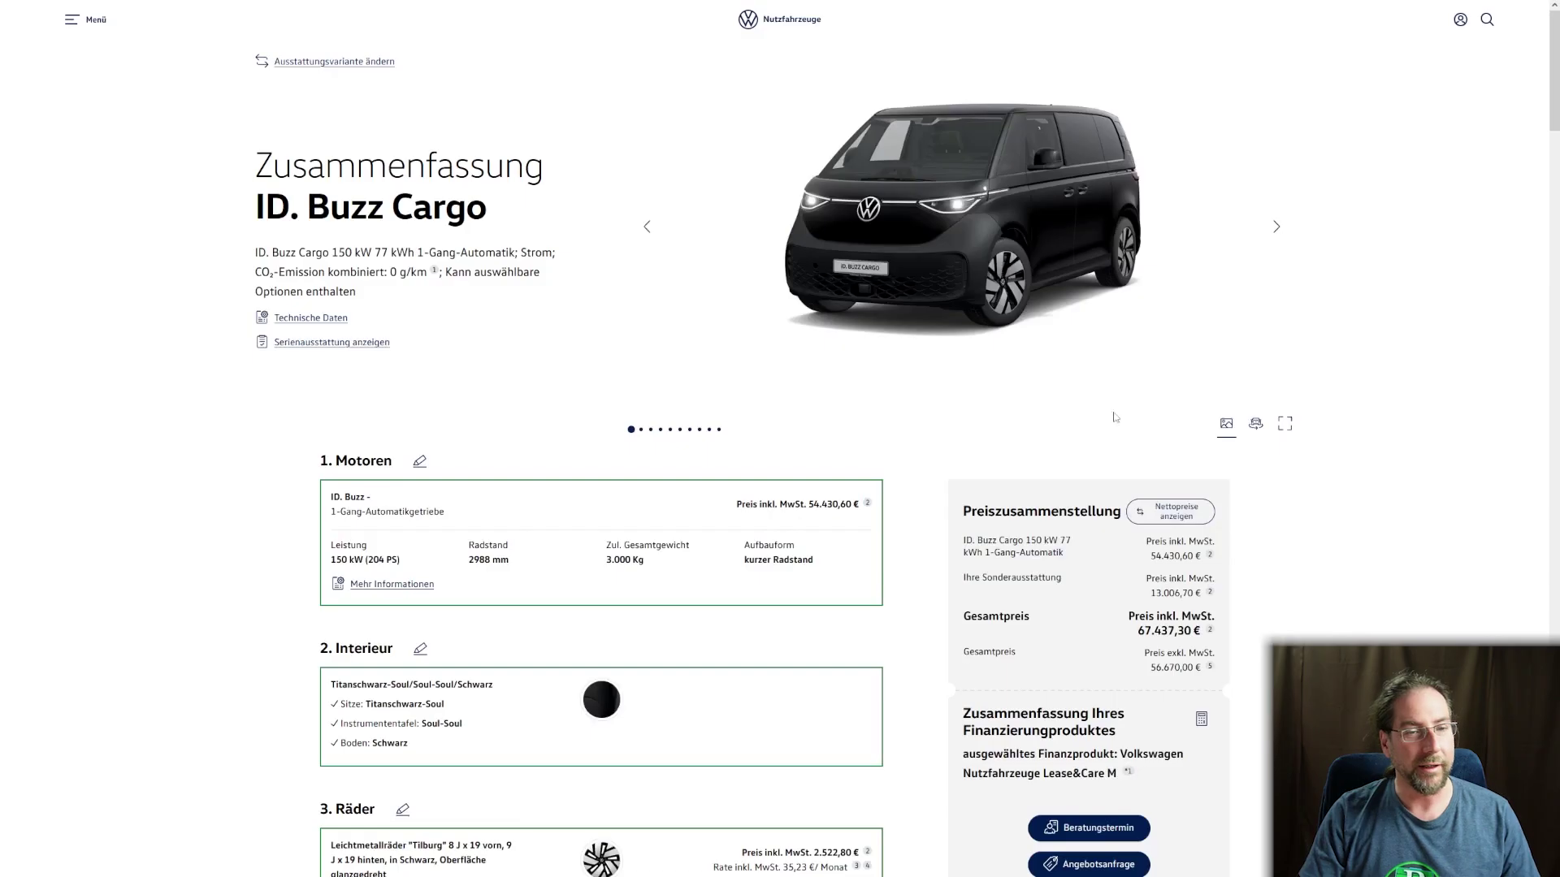
Scroll through the ID. Buzz Cargo summary listing the 150 kW motor, Tilburg wheels and 67.437,30 € total
scroll(830, 432, "down", 6)
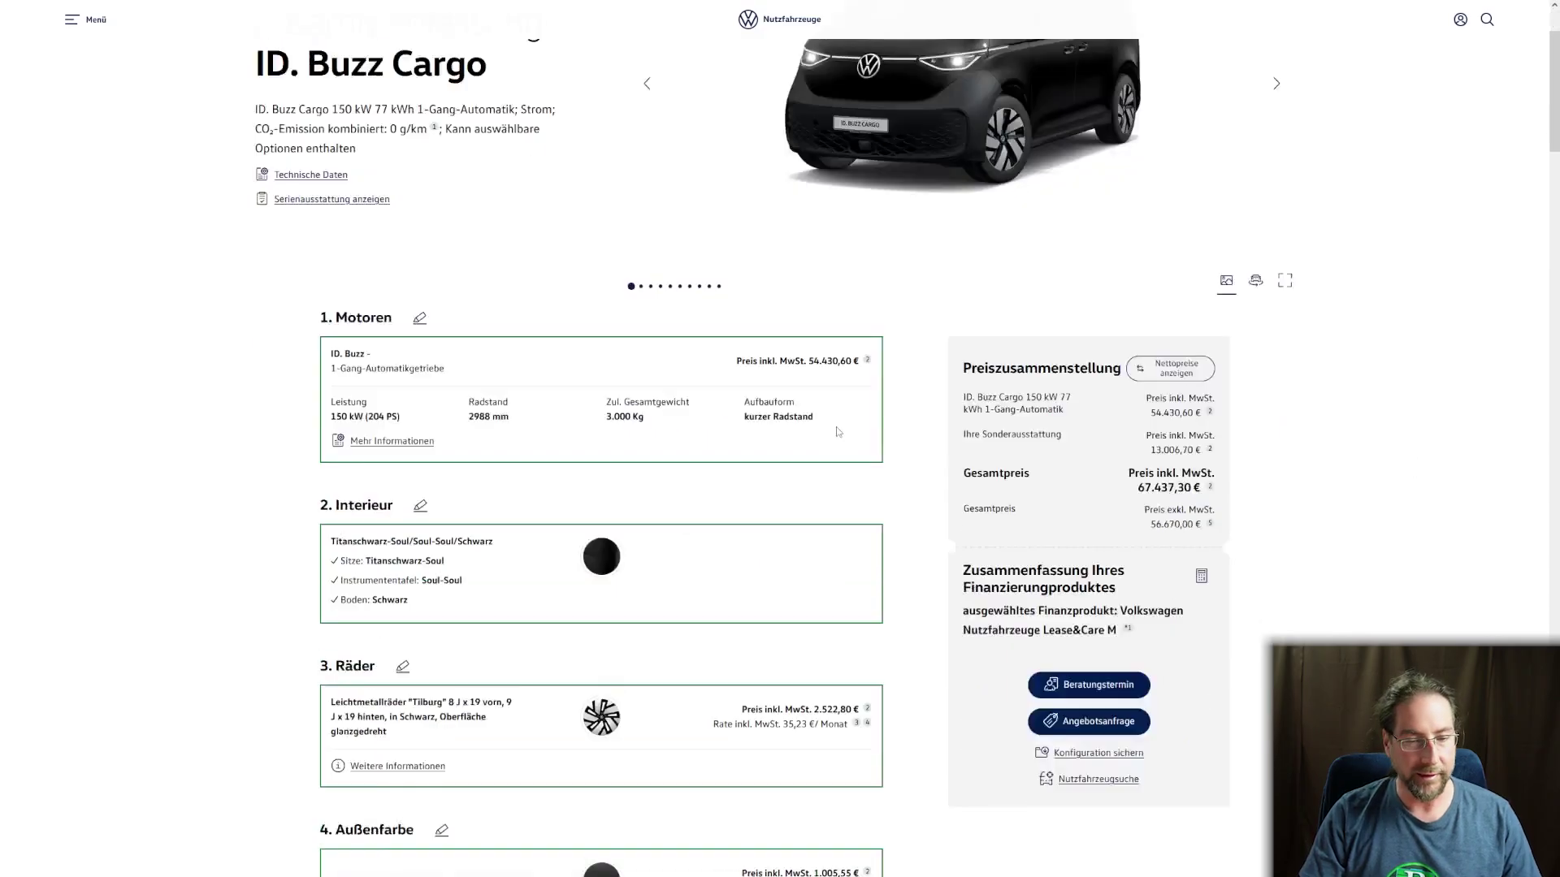
scroll(832, 431, "up", 7)
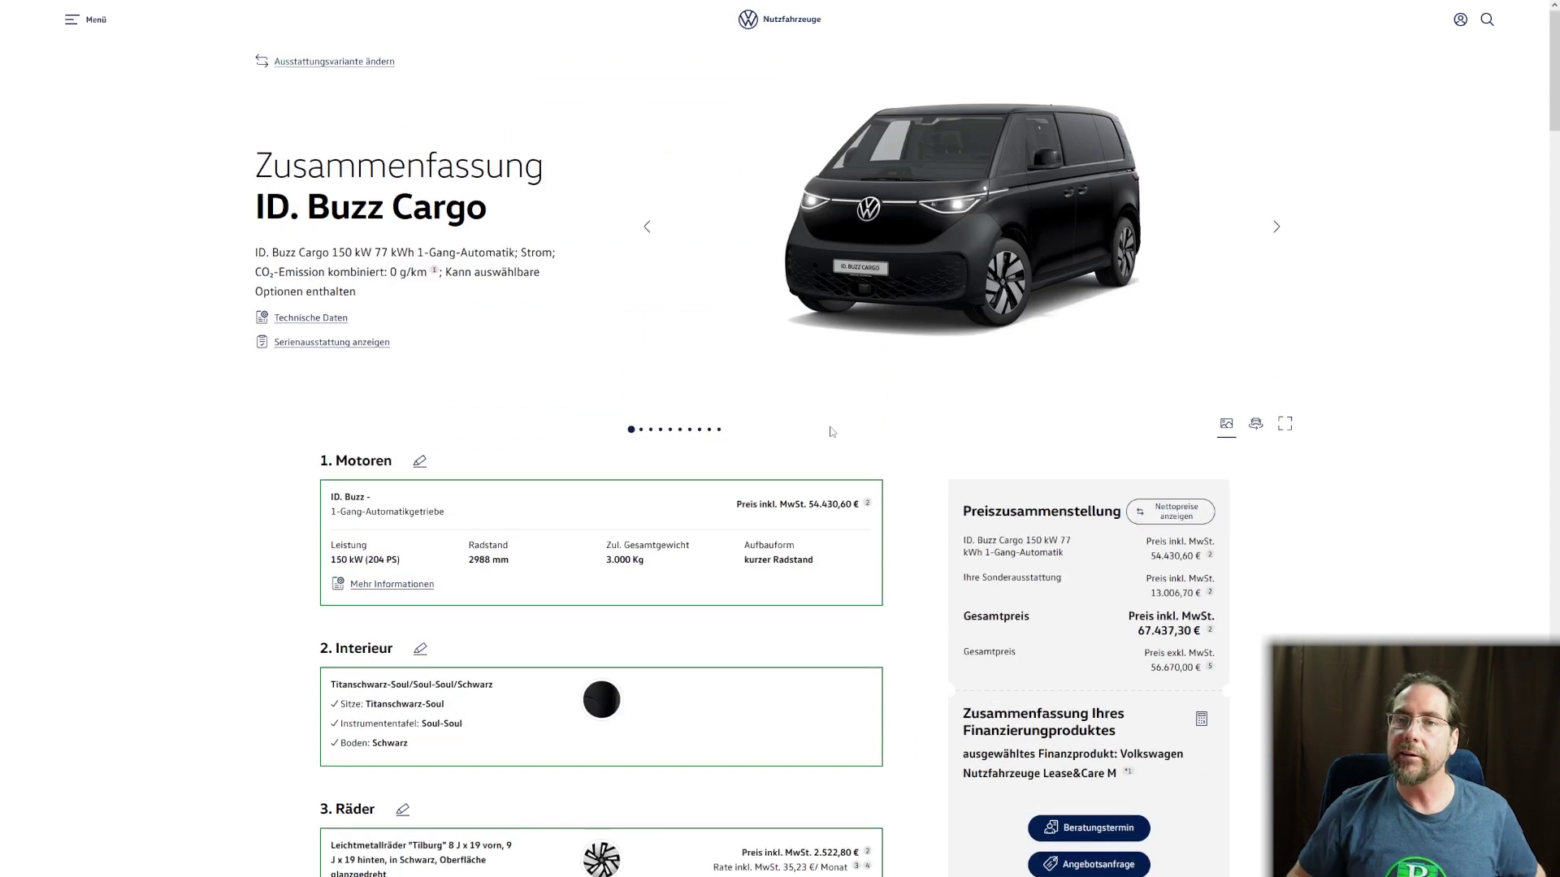